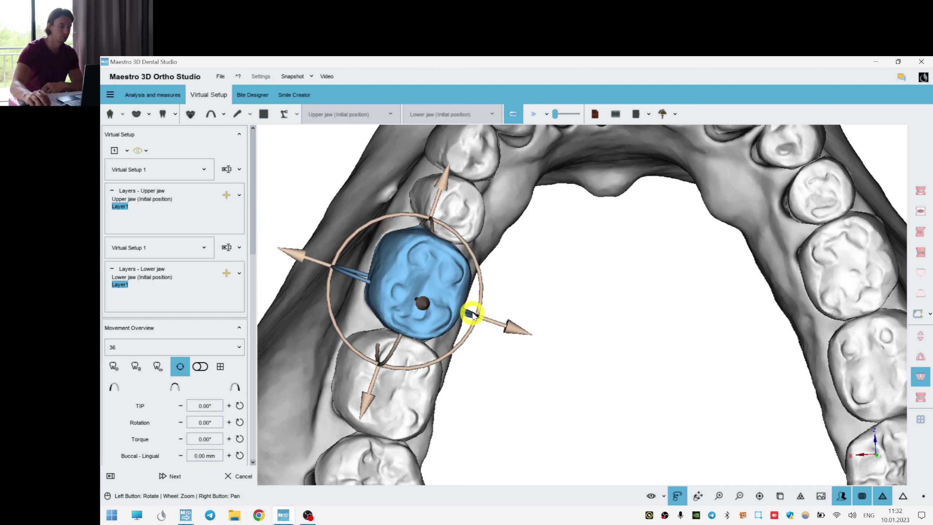
Torque the lower molars, tooth 36 to about 8.93° and tooth 37 to about 7.91°.
mouse_move(473, 314)
mouse_down()
mouse_move(461, 314)
mouse_move(482, 322)
mouse_up()
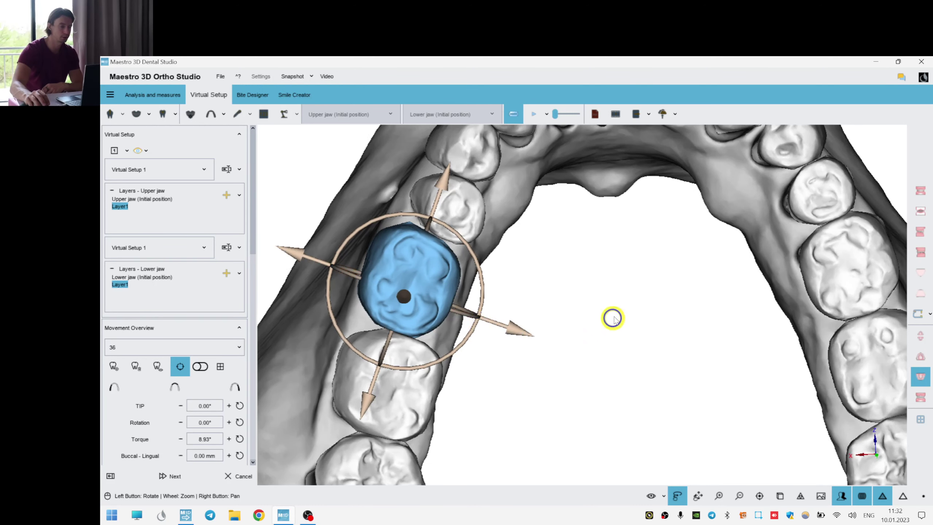
click(370, 367)
drag(470, 367, 461, 364)
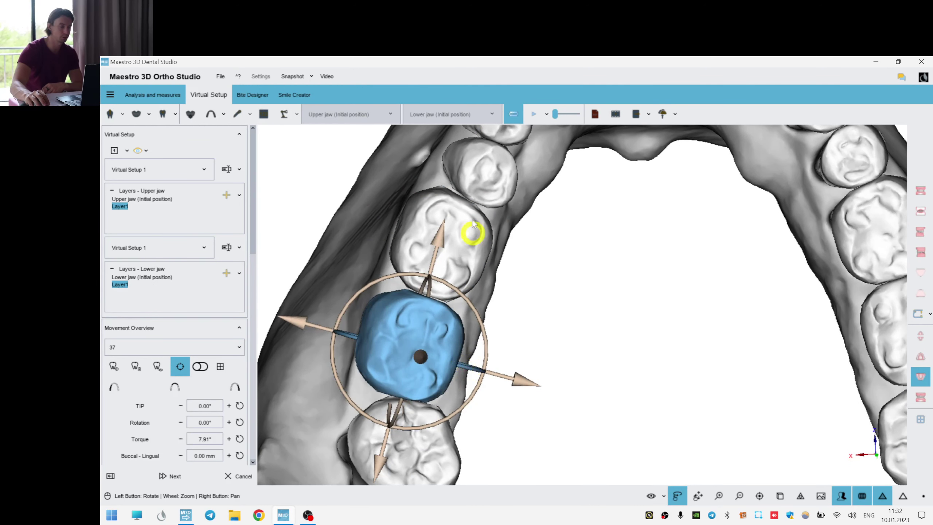
Adjust premolar 35 to about 10.37° torque and -3.83° rotation, and premolar 34 to about 6.41° torque.
click(490, 174)
right_drag(631, 164, 657, 287)
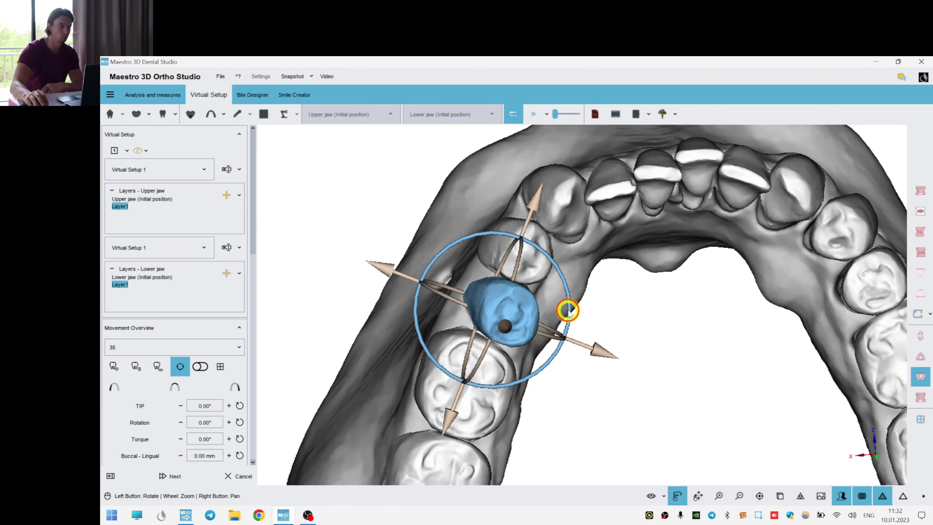
drag(567, 312, 532, 332)
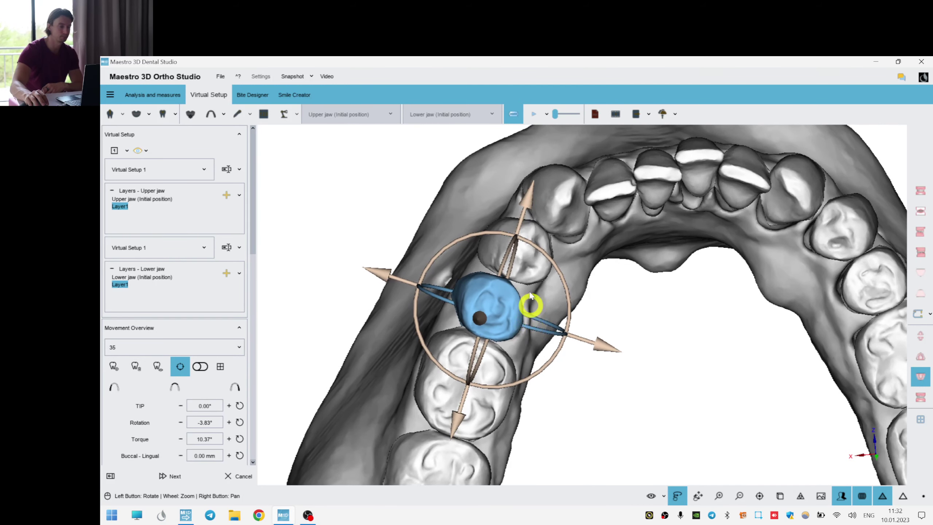
click(528, 266)
drag(561, 271, 586, 256)
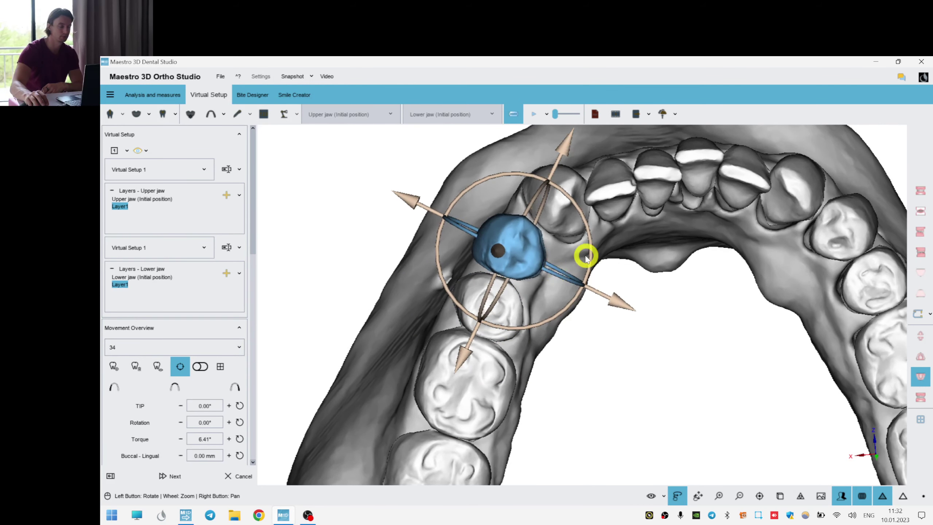
Torque the teeth on the opposite side: 46 to about 5.53°, 45 to about 8.96° and 44 to about 3.20°.
drag(675, 321, 578, 293)
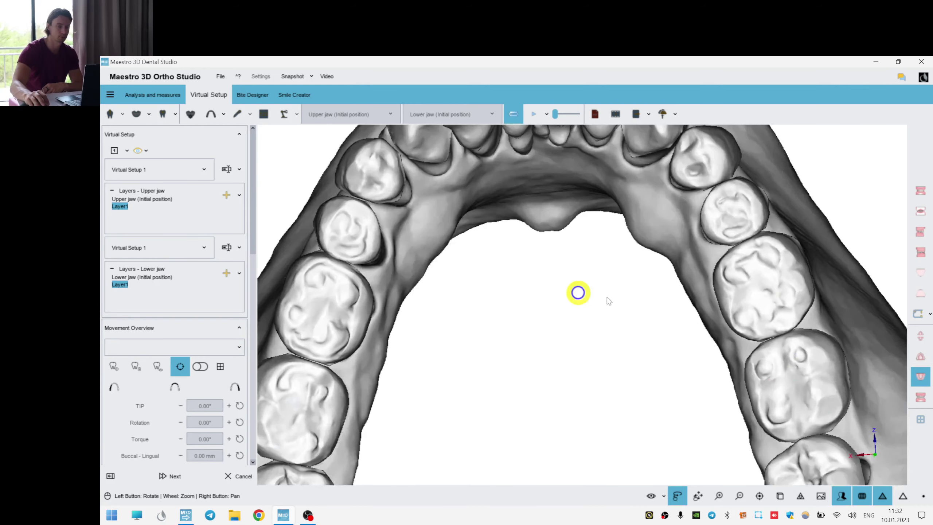
click(817, 285)
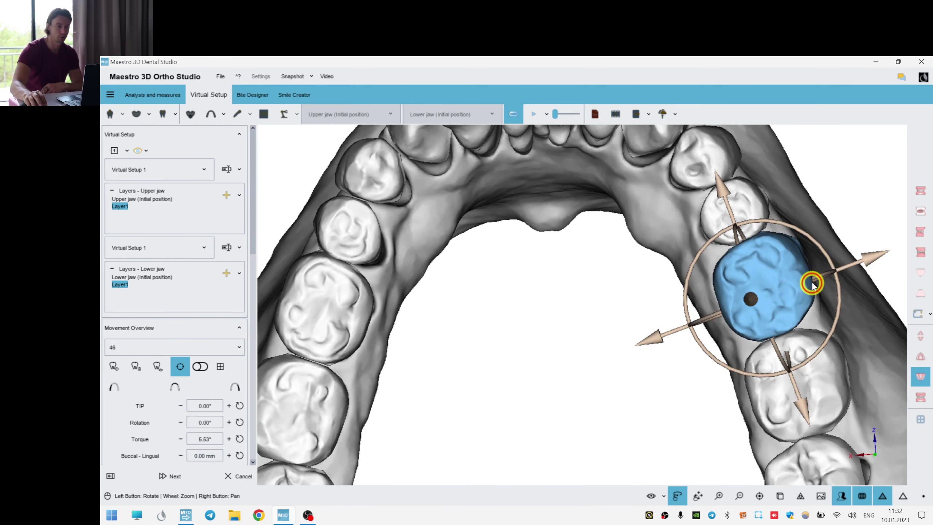
click(727, 203)
drag(522, 294, 722, 288)
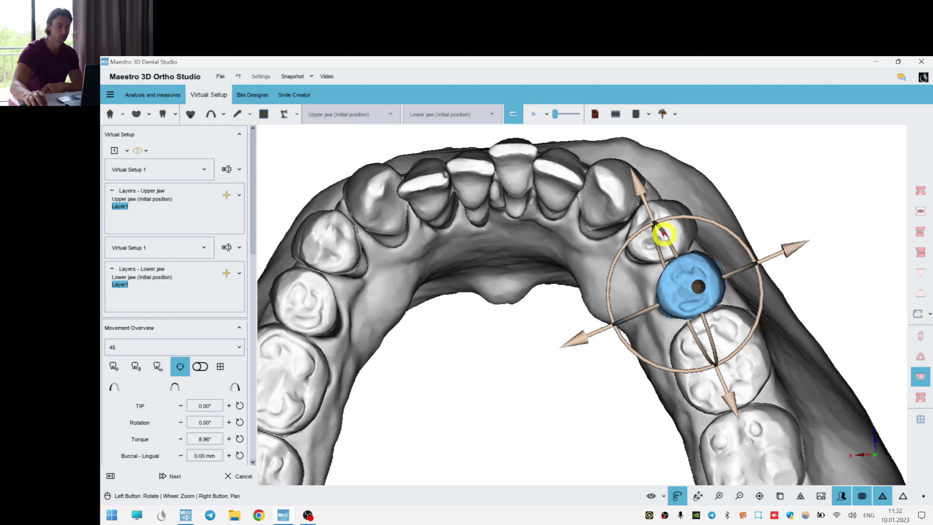
click(690, 229)
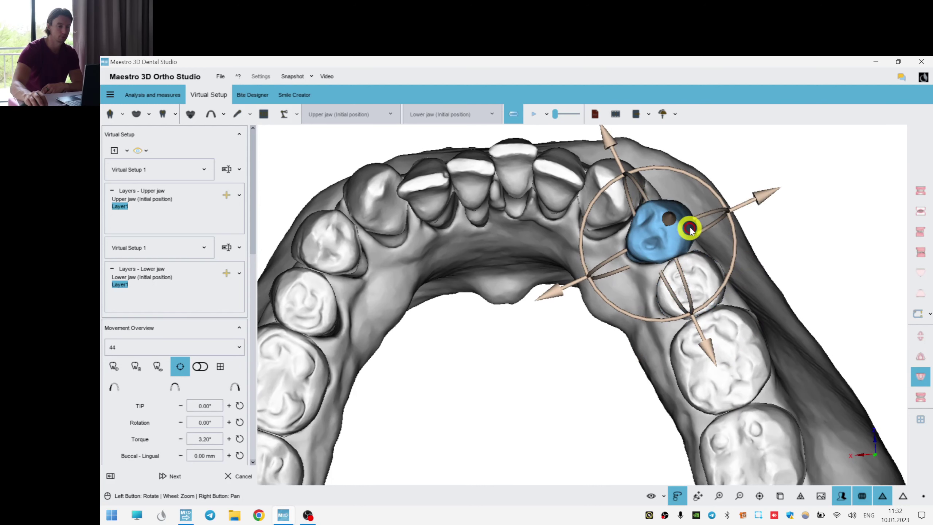
Refine molar 36 to about 0.22° tip, -1.41° rotation and 10.14° torque, and premolar 35 to about 11.85° torque.
click(674, 292)
click(472, 332)
drag(472, 332, 581, 333)
scroll(545, 338, up, 2)
right_drag(588, 353, 684, 386)
right_drag(676, 338, 661, 273)
click(473, 333)
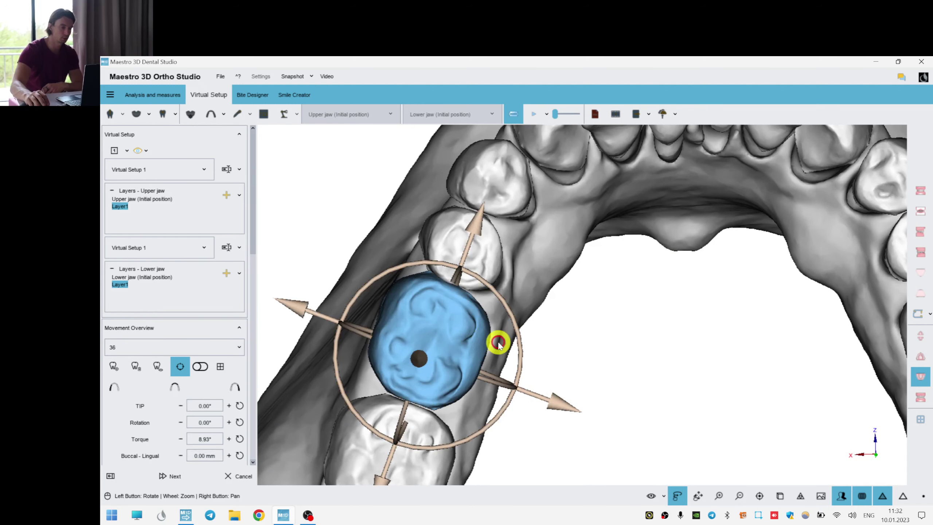
drag(495, 384, 494, 383)
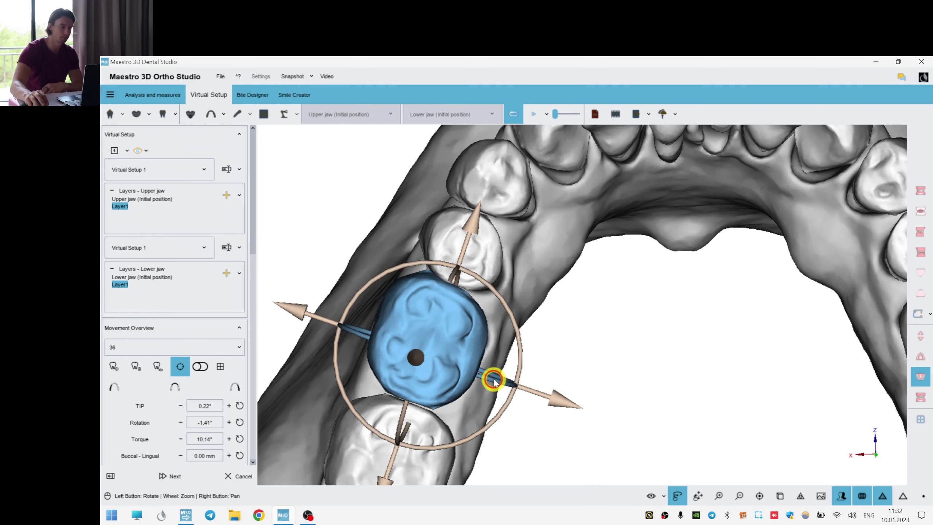
click(456, 251)
drag(518, 282, 517, 283)
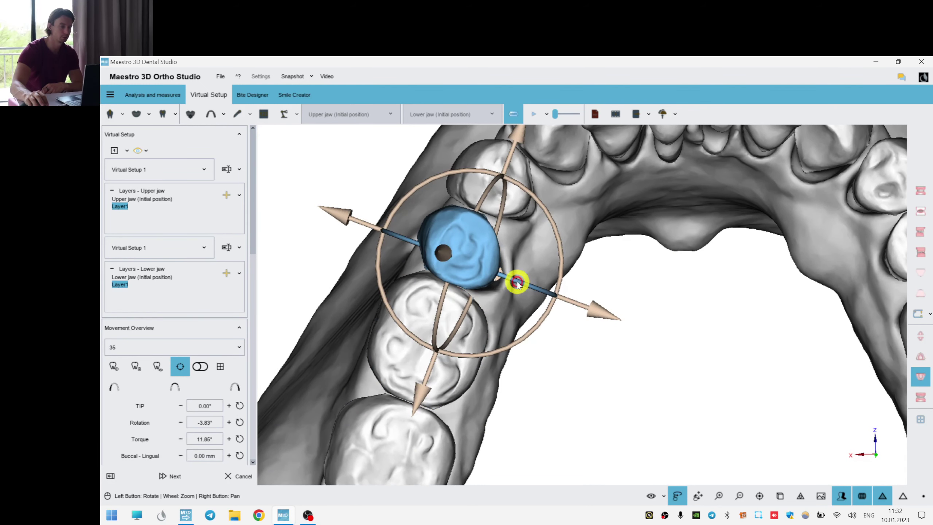
Examine molar 37 and the alignment of the posterior and front teeth along the whole lower arch.
click(402, 340)
right_click(612, 332)
right_drag(553, 430, 546, 306)
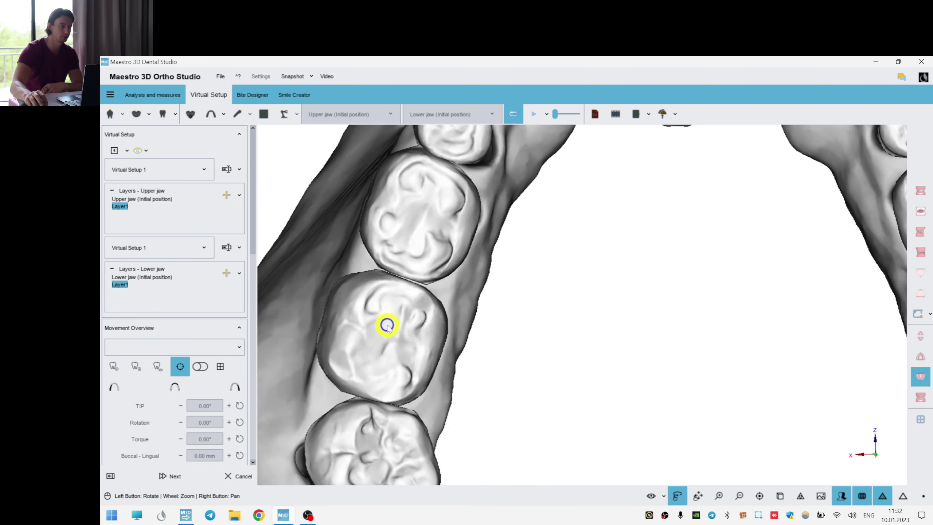
click(410, 318)
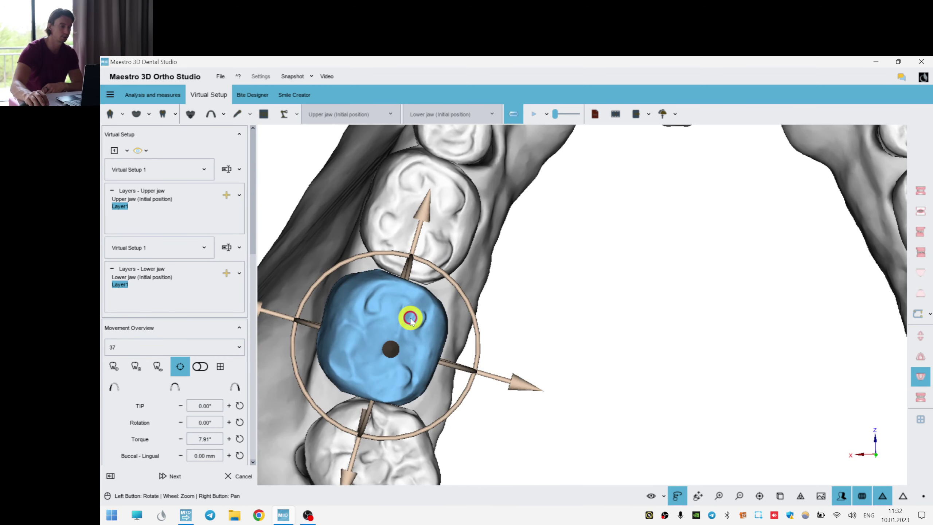
click(624, 303)
right_drag(546, 333, 517, 439)
scroll(697, 314, down, 3)
right_drag(691, 310, 507, 306)
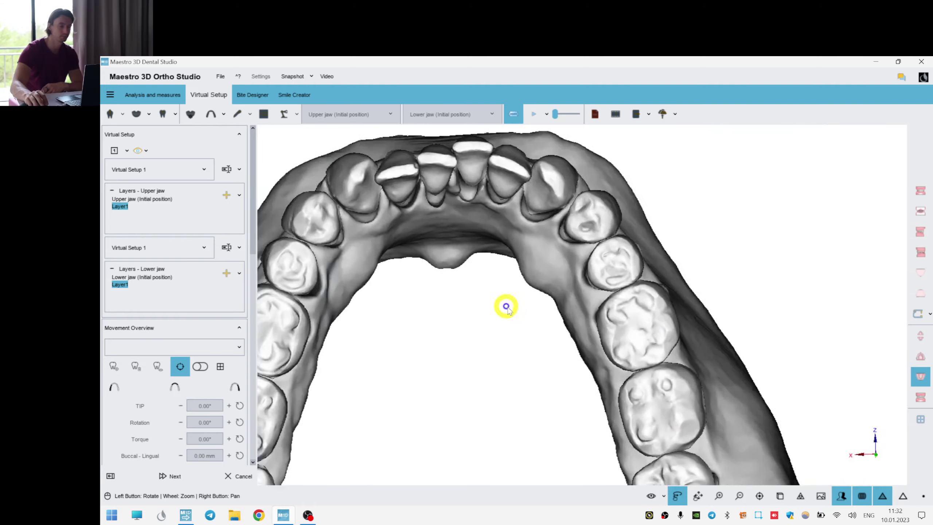
drag(496, 295, 497, 288)
right_drag(498, 287, 546, 280)
drag(609, 311, 583, 323)
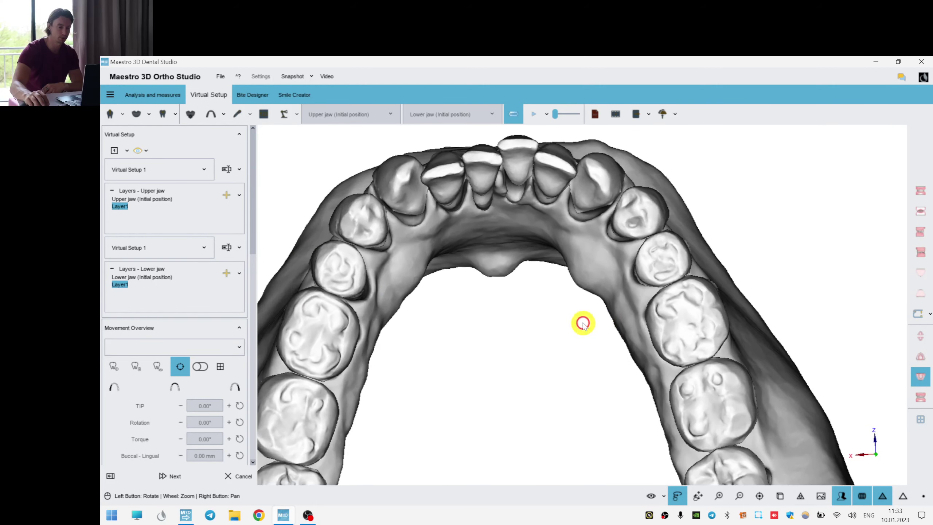
scroll(579, 315, up, 2)
right_drag(529, 250, 655, 313)
right_drag(669, 351, 643, 363)
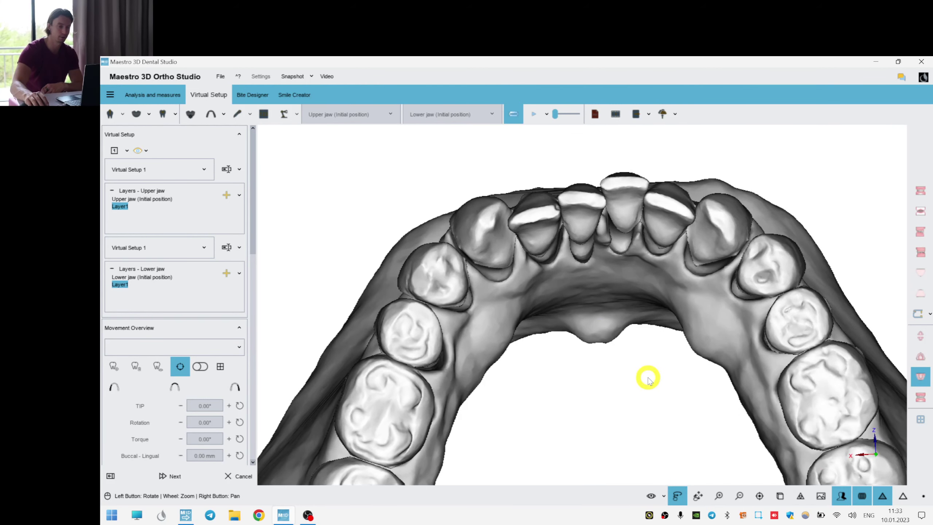
right_drag(626, 324, 627, 334)
drag(553, 354, 557, 357)
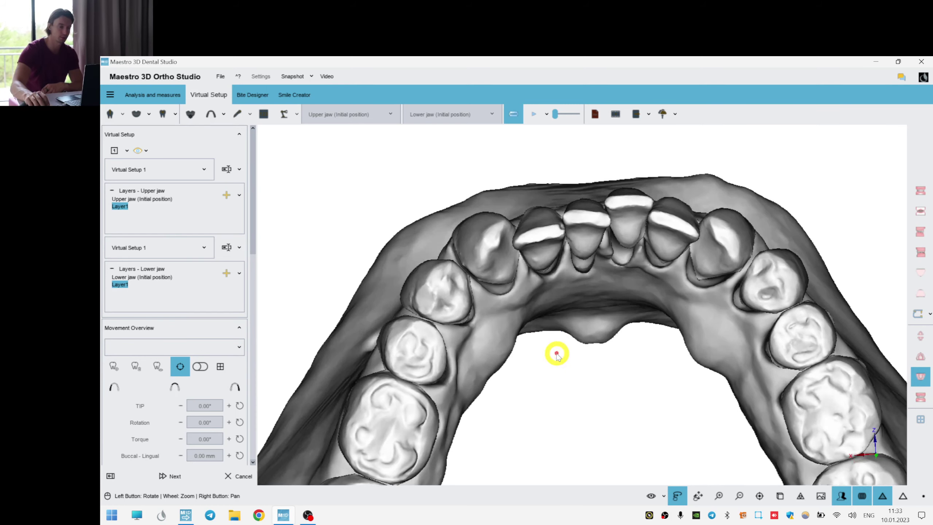
drag(614, 348, 619, 352)
right_drag(617, 357, 612, 324)
Rotate lower canine 43 by about 6.63° and fine-tune its inclination.
drag(612, 325, 706, 221)
scroll(646, 298, up, 2)
click(710, 202)
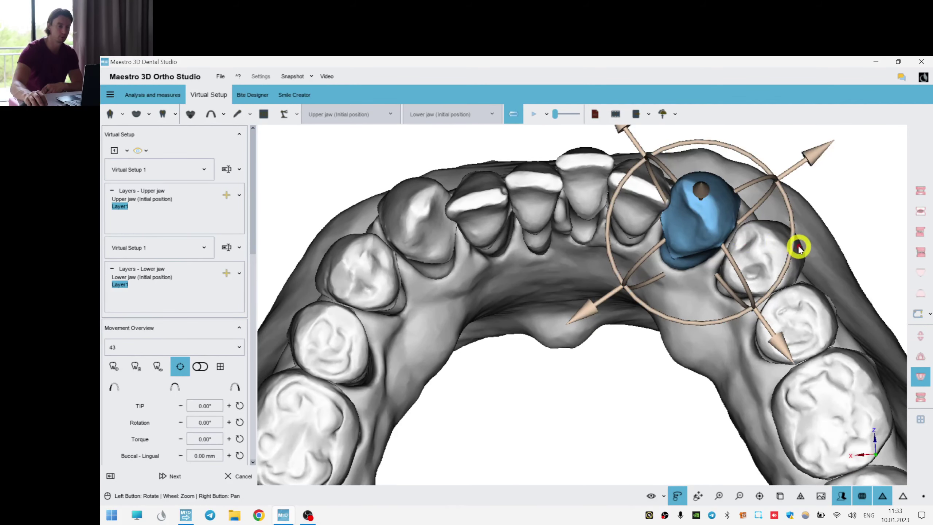
drag(799, 248, 797, 226)
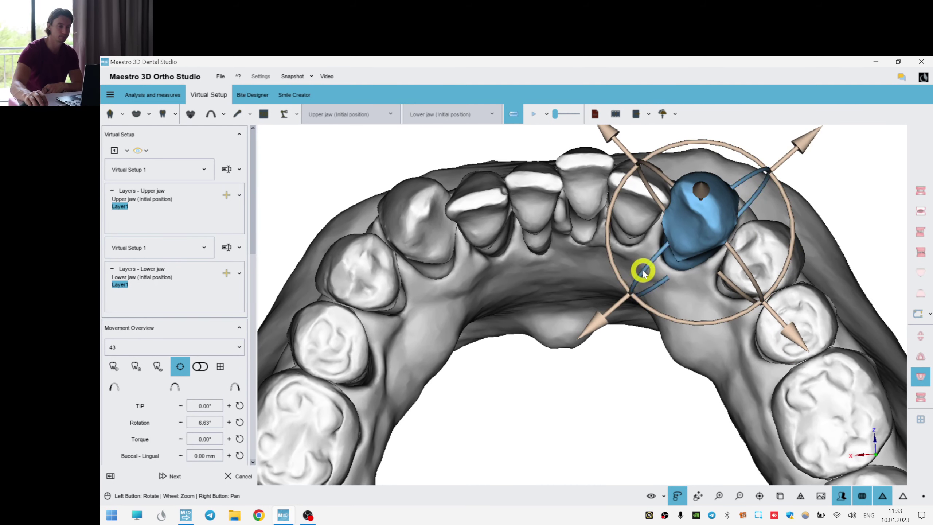
drag(643, 272, 650, 268)
Adjust incisor 42 to about -1.68° tip and 8.51° torque, and incisor 41 to about -1.25° rotation and 3.86° torque.
click(620, 198)
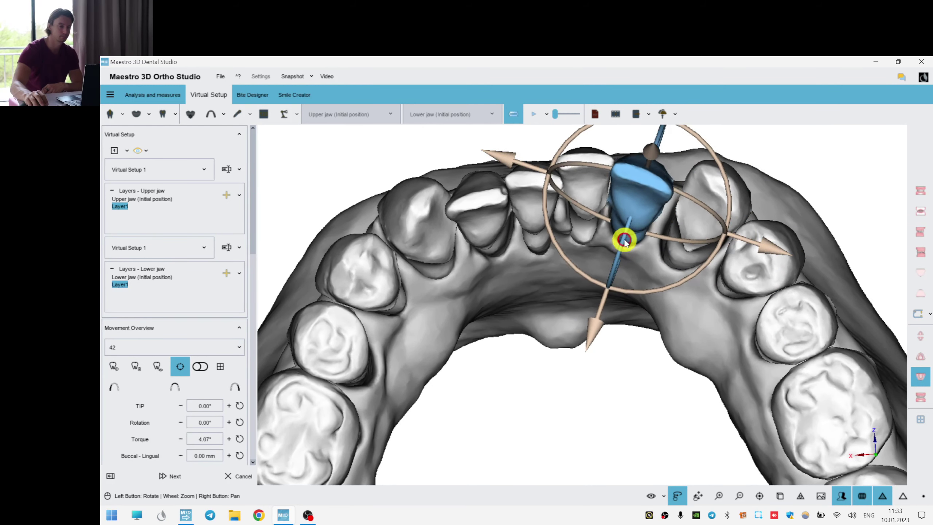
drag(656, 244, 662, 243)
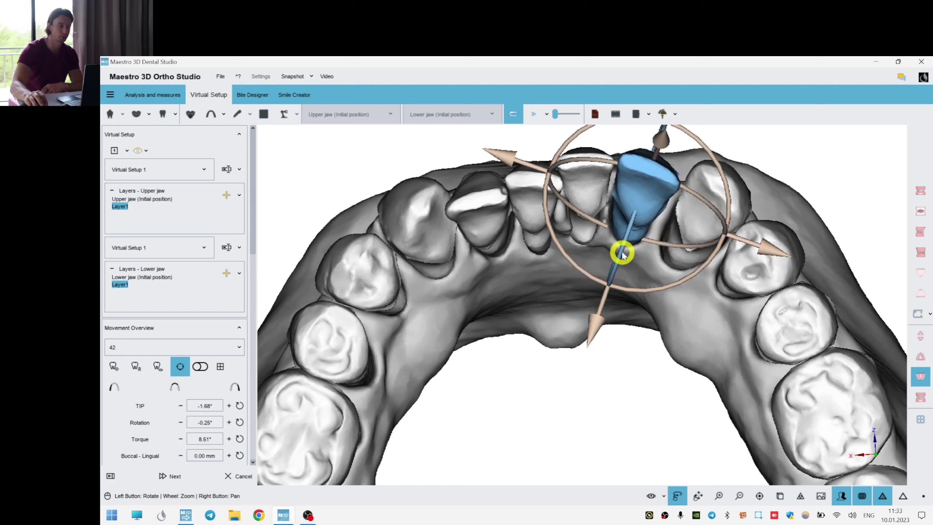
click(581, 178)
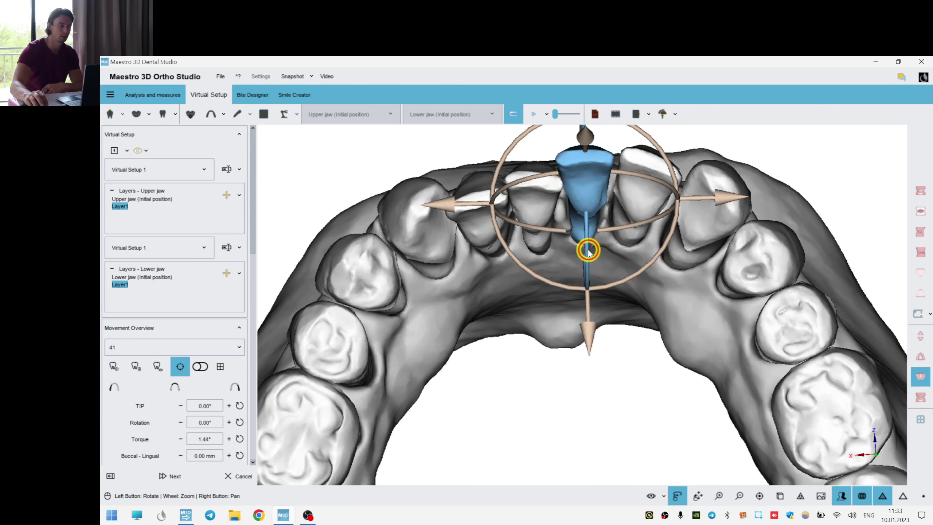
drag(588, 253, 591, 251)
drag(650, 261, 649, 266)
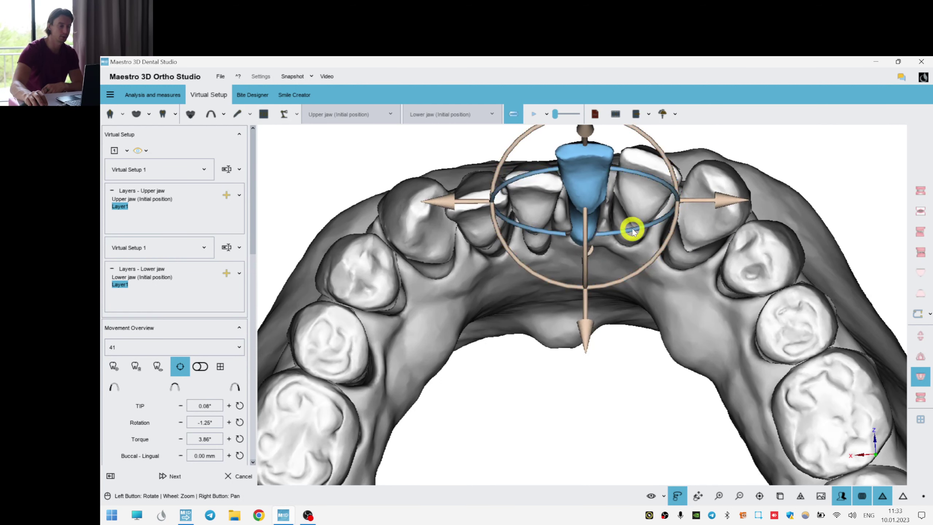
drag(635, 229, 629, 231)
Adjust the tip, rotation and torque of lower central incisor 31 to line it up with incisor 41.
click(528, 220)
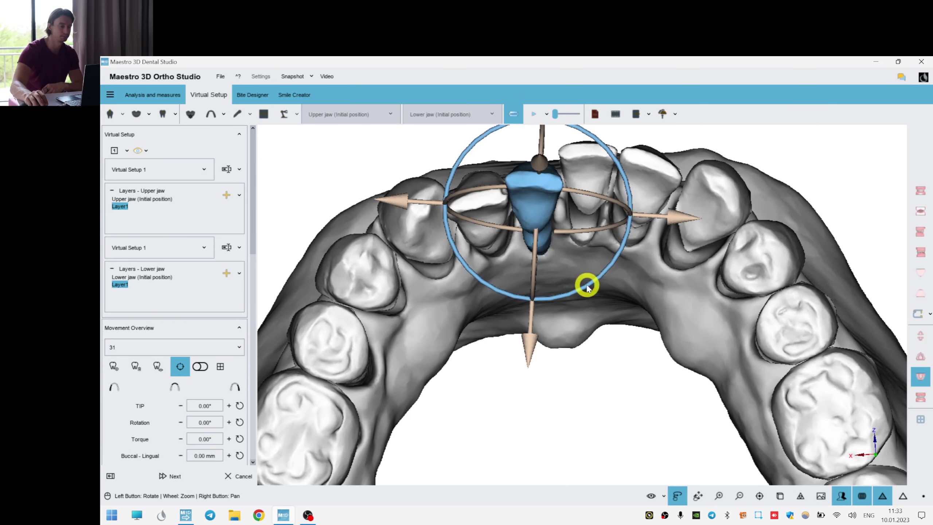
mouse_move(587, 286)
mouse_down()
mouse_move(596, 279)
mouse_move(546, 265)
mouse_up()
drag(581, 351, 549, 301)
click(134, 277)
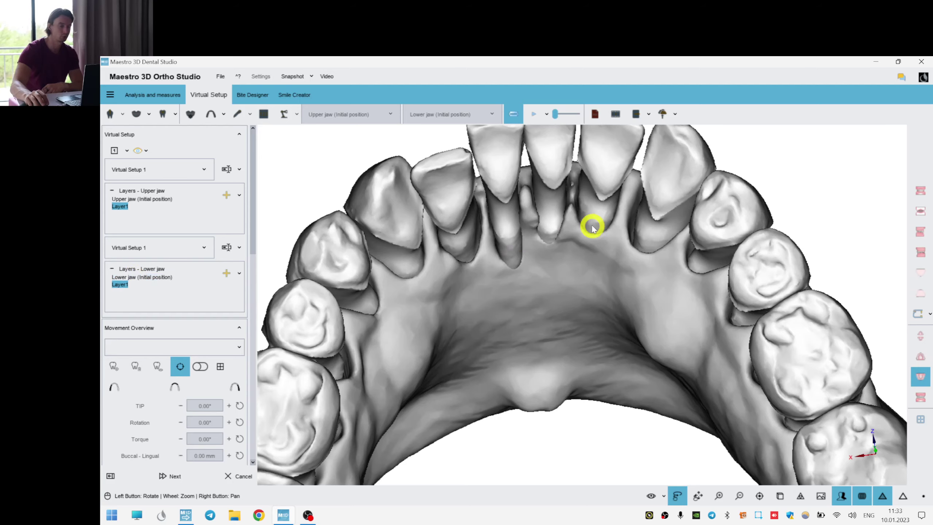
Reorient canine 33 and adjust incisor 32 to about -1.47° tip, -3.89° rotation and 15.28° torque.
drag(592, 227, 496, 191)
click(413, 205)
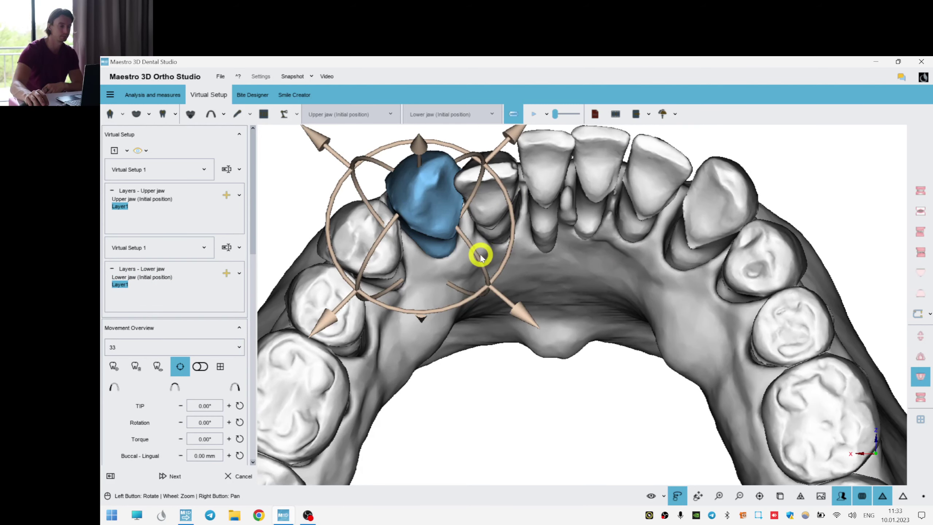
drag(478, 255, 509, 246)
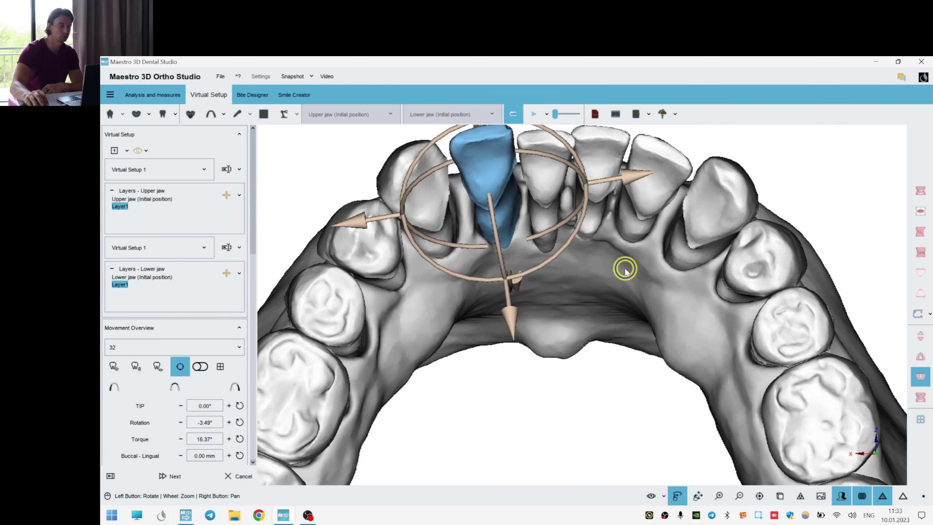
drag(625, 271, 414, 198)
click(416, 199)
drag(602, 267, 556, 232)
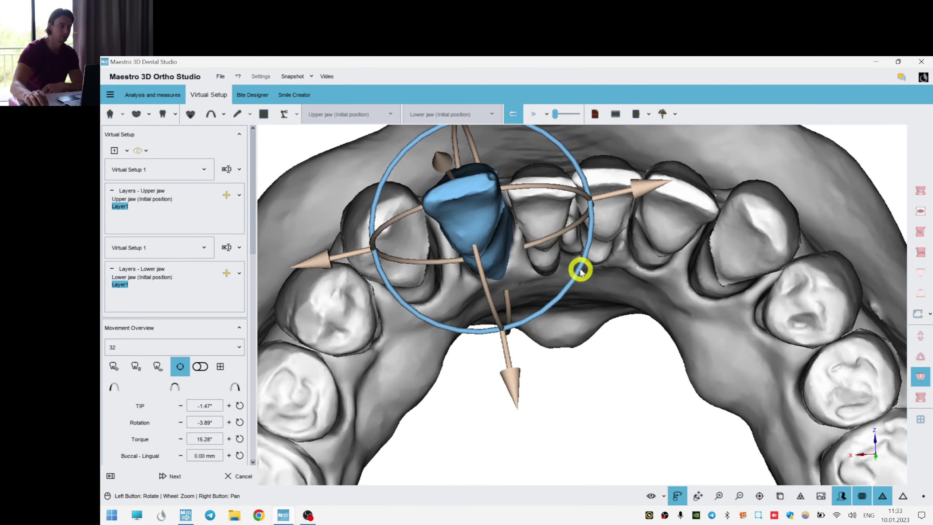
Refine incisor 31 to about -1.51° tip, -6.66° rotation and 8.04° torque, and incisor 42 to about 14.69° torque.
click(544, 211)
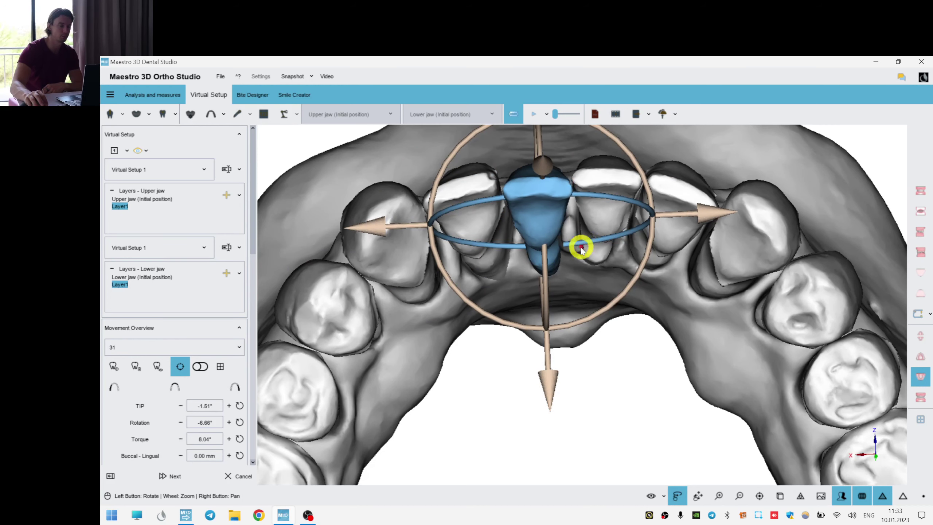
drag(611, 311, 522, 382)
click(577, 194)
drag(731, 289, 680, 355)
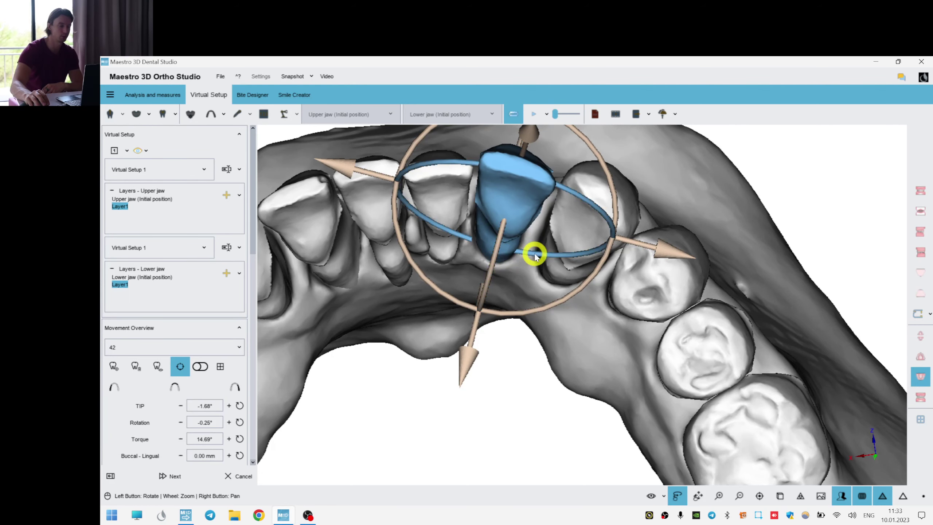
Refine incisor 41 to about -2.47° tip, -1.47° rotation and 5.91° torque.
click(413, 194)
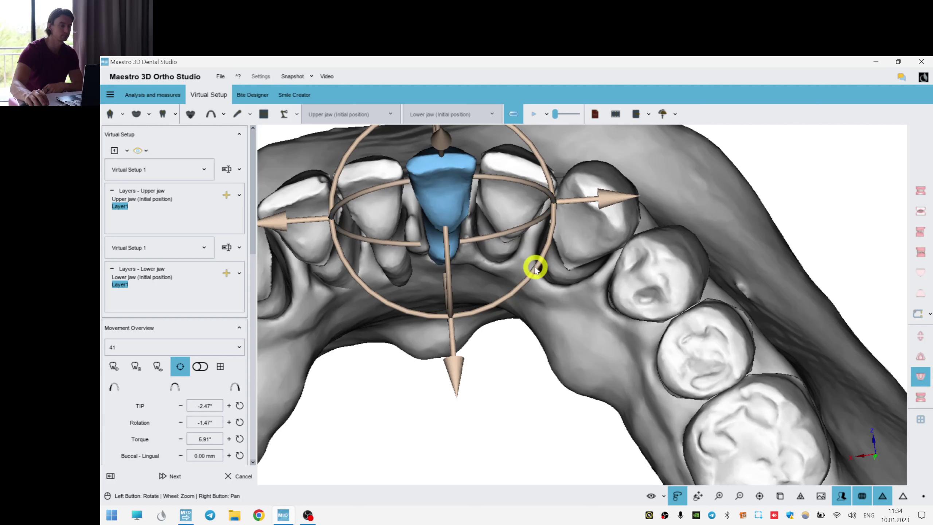
click(521, 323)
mouse_move(521, 323)
mouse_down()
mouse_move(542, 303)
mouse_move(550, 352)
mouse_move(519, 319)
mouse_up()
click(427, 247)
click(540, 329)
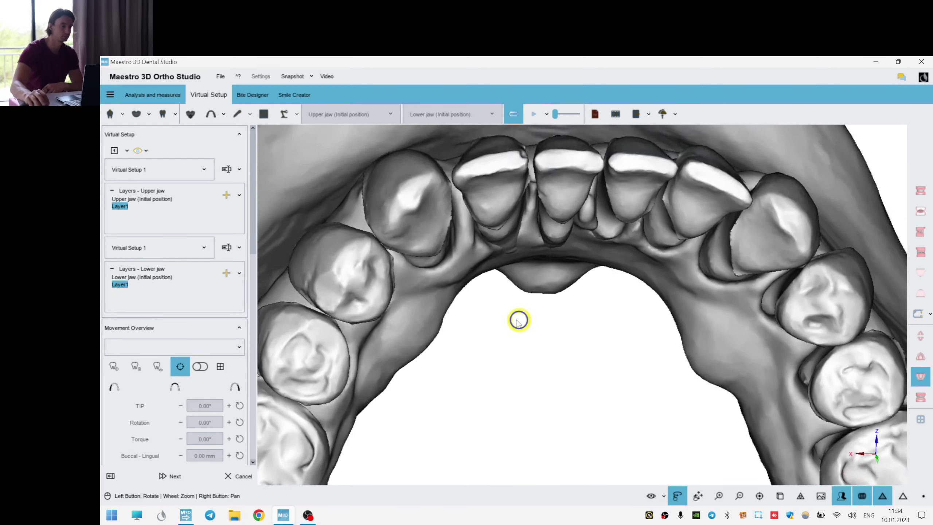
Refine canine 33 to about -0.29° tip, 8.73° rotation and 9.99° torque.
click(417, 207)
drag(507, 245, 461, 266)
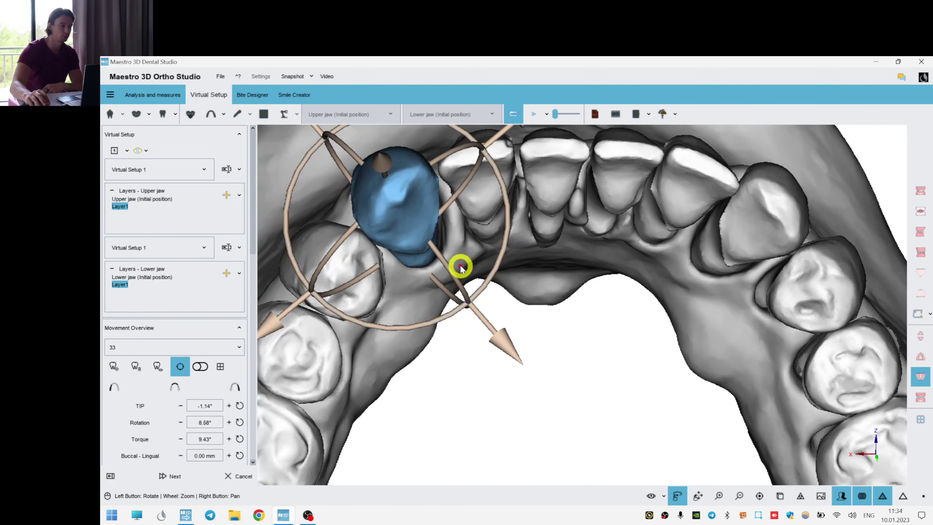
drag(449, 207, 451, 208)
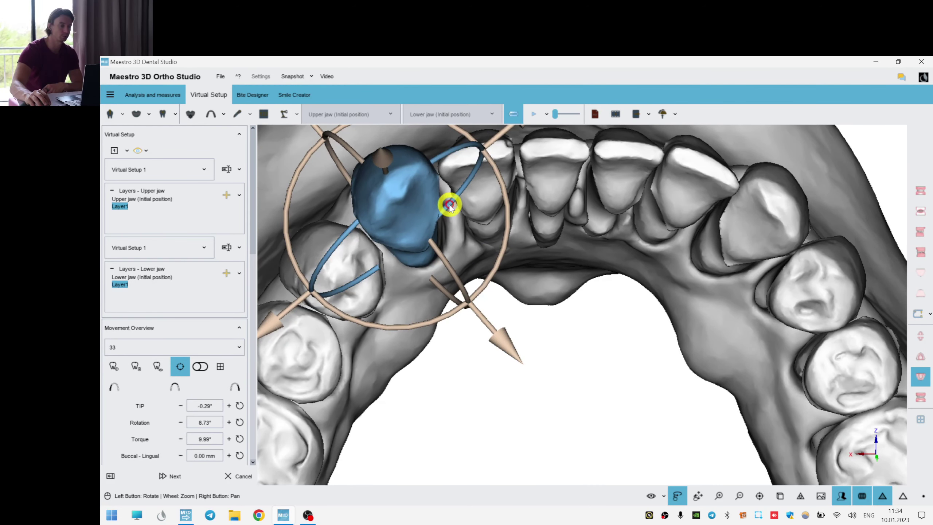
Refine lower incisor 41 to about -2.35° tip, -2.61° rotation and 3.92° torque.
click(557, 318)
mouse_move(576, 347)
mouse_down()
mouse_move(535, 291)
mouse_move(581, 290)
mouse_move(563, 291)
mouse_move(552, 311)
mouse_move(541, 238)
mouse_move(558, 240)
mouse_move(555, 271)
mouse_move(542, 240)
mouse_move(552, 246)
mouse_move(551, 289)
mouse_move(537, 223)
mouse_move(558, 361)
mouse_up()
click(526, 217)
scroll(535, 290, up, 2)
click(581, 242)
scroll(628, 334, up, 2)
scroll(626, 337, up, 3)
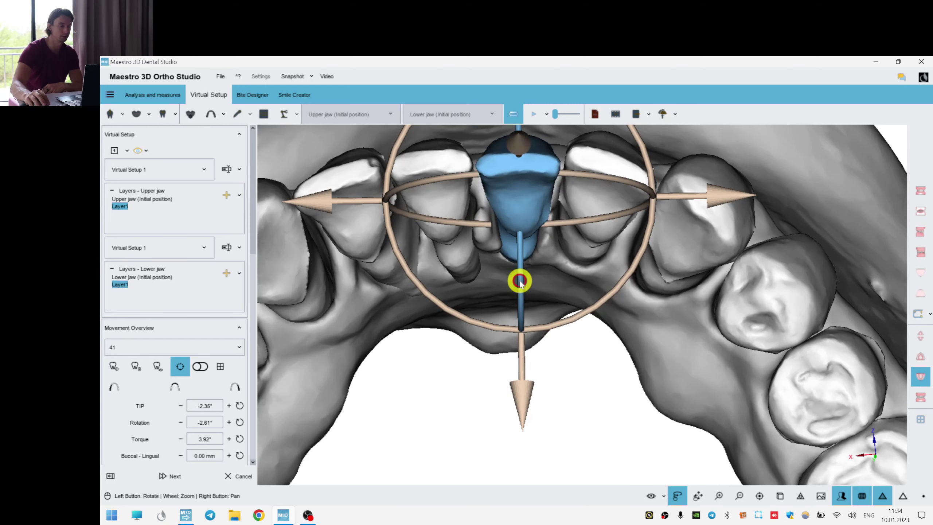
click(588, 366)
Switch the display to the upper jaw and give molar 17 about 4.60° torque.
scroll(729, 335, down, 3)
drag(729, 336, 584, 277)
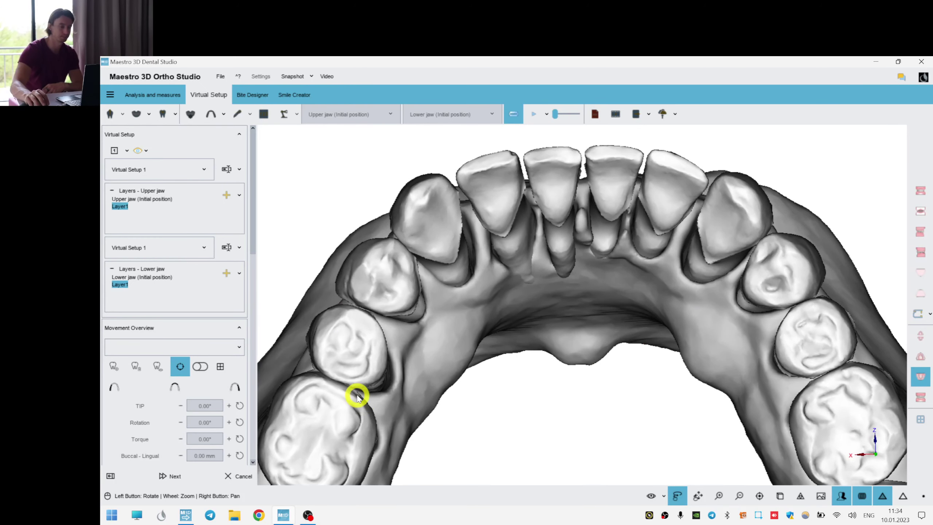
drag(655, 427, 562, 344)
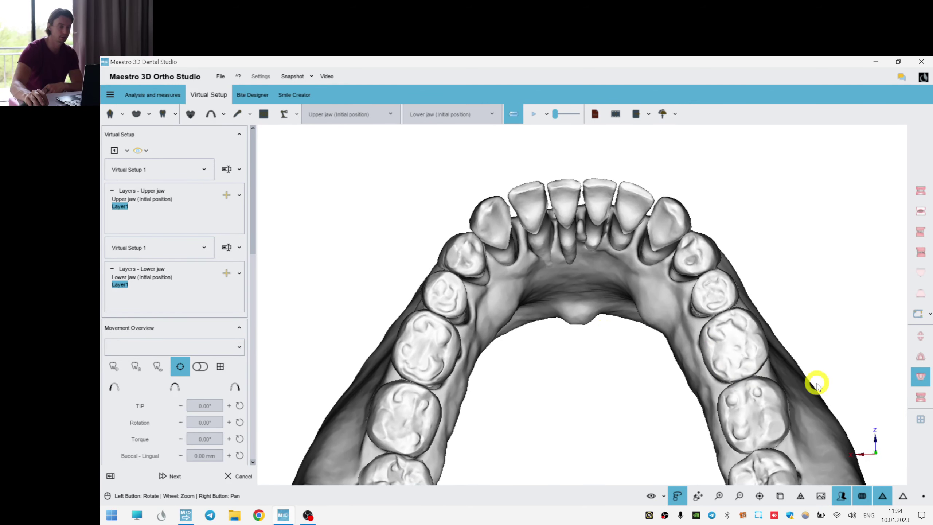
click(920, 398)
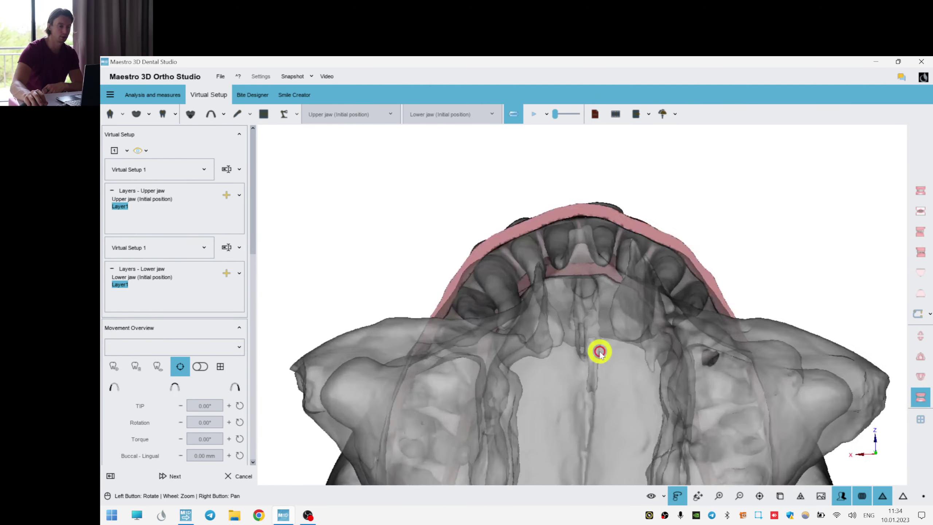
drag(598, 350, 668, 316)
drag(700, 351, 548, 211)
click(456, 261)
drag(603, 295, 707, 337)
scroll(538, 306, up, 3)
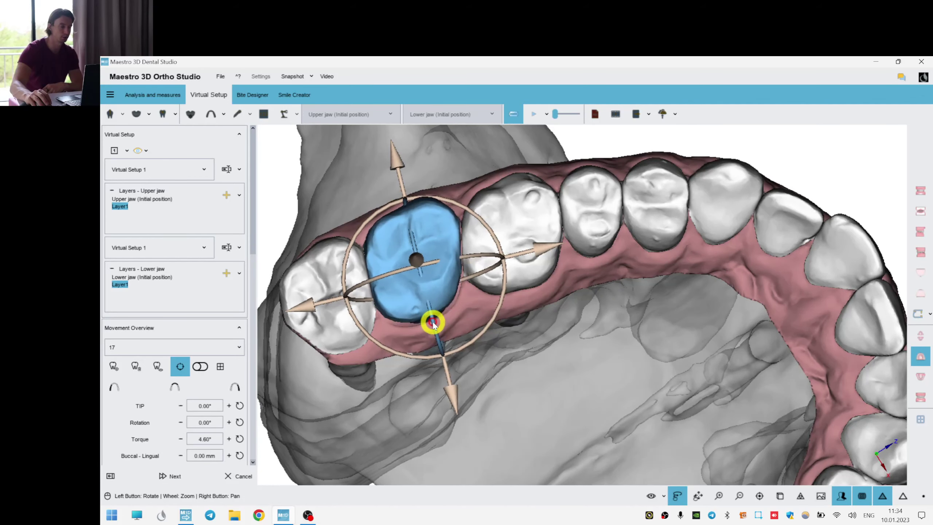
Adjust upper molar 16 to about -2.89° rotation and 2.85° torque.
click(532, 250)
drag(531, 250, 631, 293)
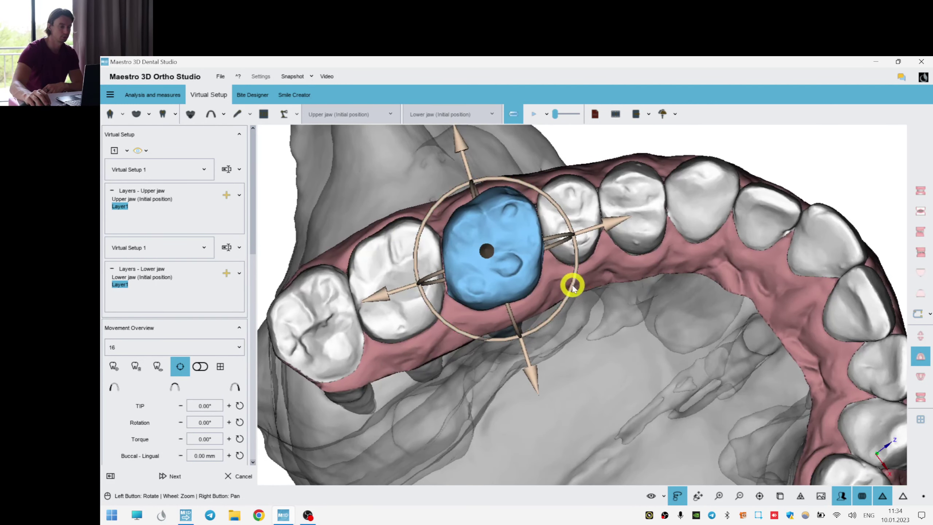
drag(571, 287, 554, 292)
drag(517, 319, 514, 316)
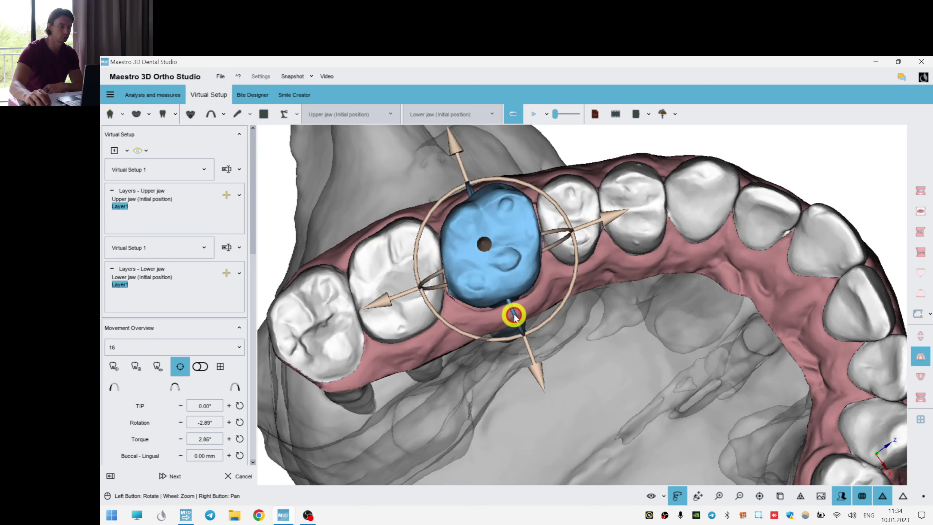
Rotate upper premolar 15 about -2.91° and adjust premolar 14 to about -2.87° rotation and 7.16° torque.
click(562, 229)
drag(739, 250, 650, 265)
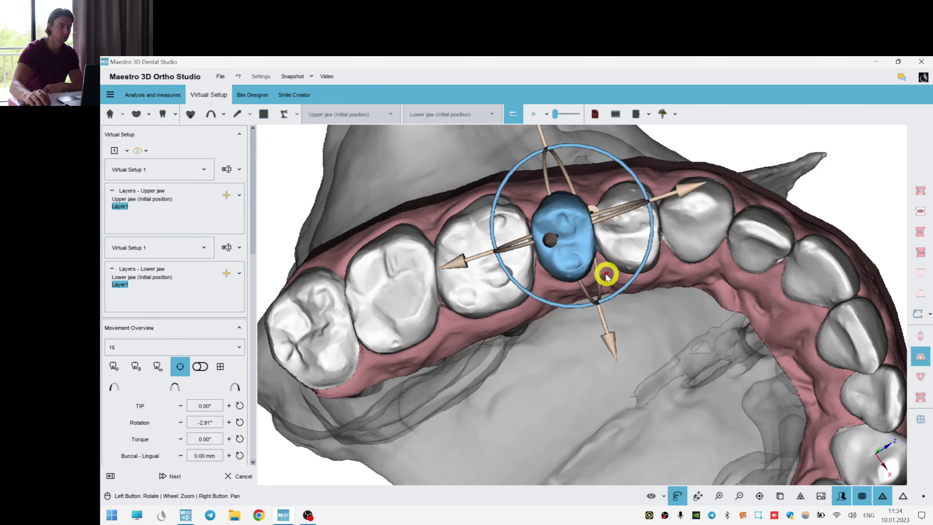
click(630, 218)
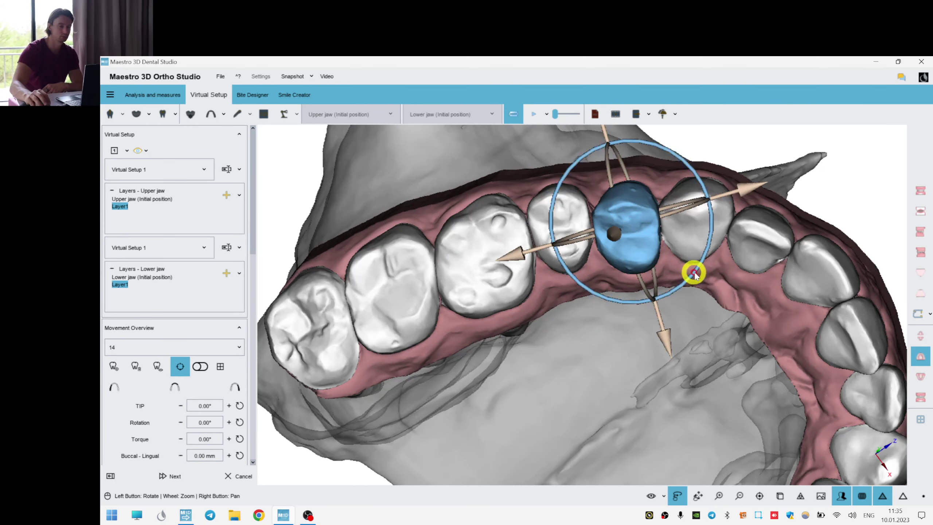
drag(694, 272, 653, 271)
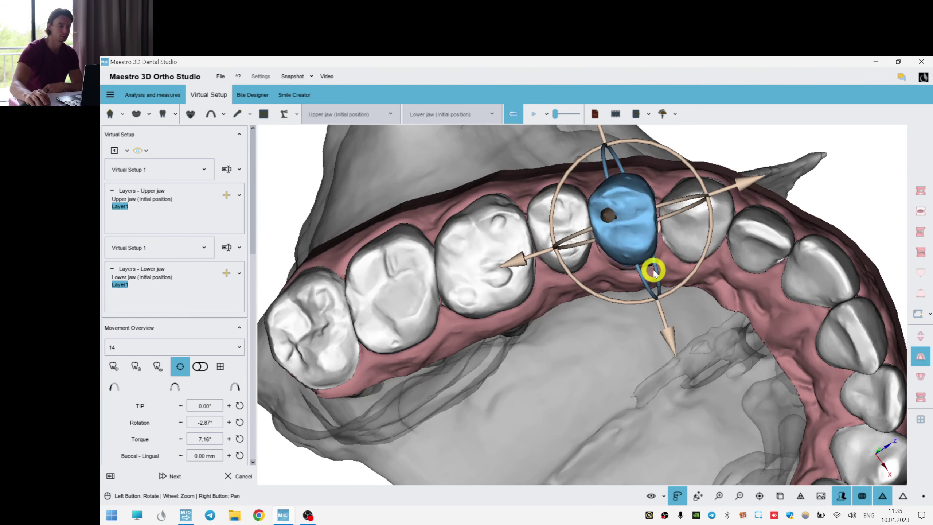
Adjust upper canine 13 and give lateral incisor 12 about 7.61° torque.
click(701, 227)
drag(816, 291, 744, 265)
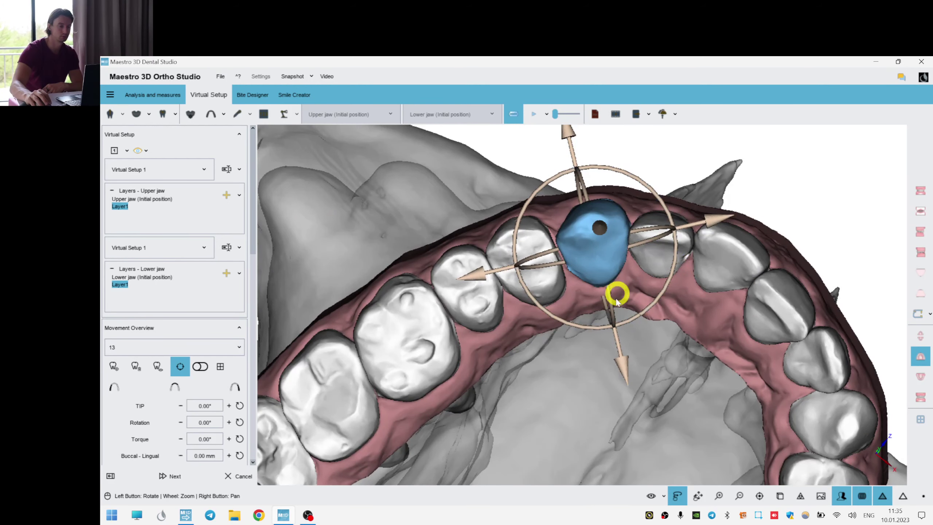
click(677, 237)
drag(838, 269, 690, 283)
drag(579, 325, 575, 311)
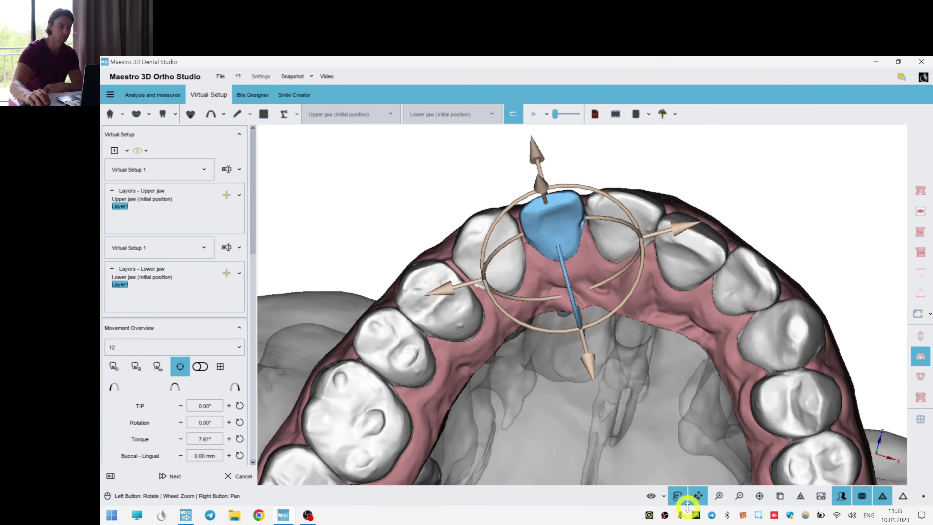
Hide the upper gingiva and make the upper bone opaque.
click(664, 498)
click(654, 405)
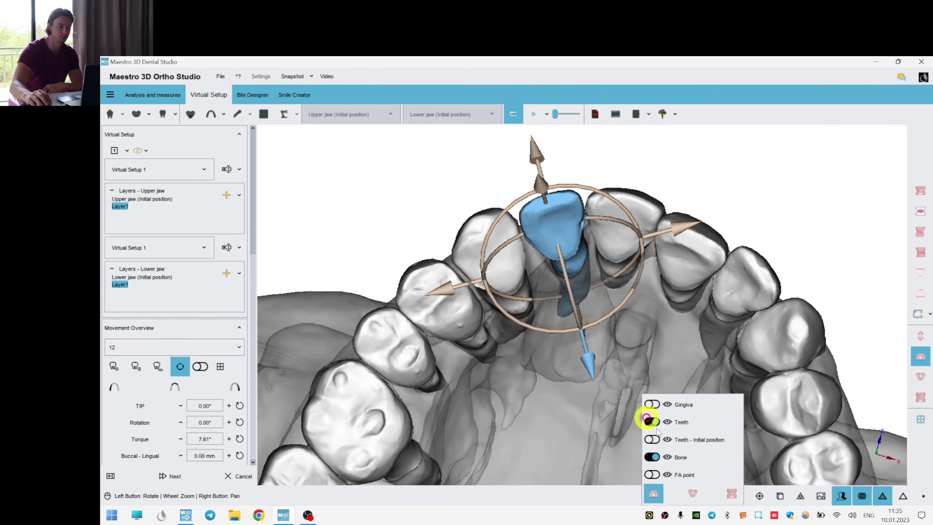
click(672, 457)
drag(703, 457, 740, 452)
Refine incisor 12 to about -0.61° tip, 4.57° rotation and 8.82° torque, and torque incisor 11 about 2.70°.
right_drag(647, 319, 557, 394)
drag(557, 399, 521, 328)
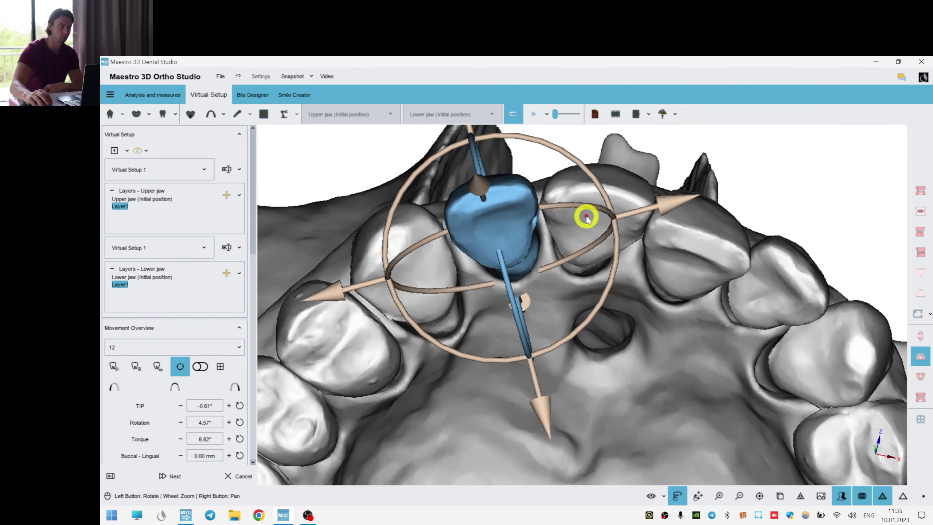
click(587, 217)
drag(702, 363, 510, 312)
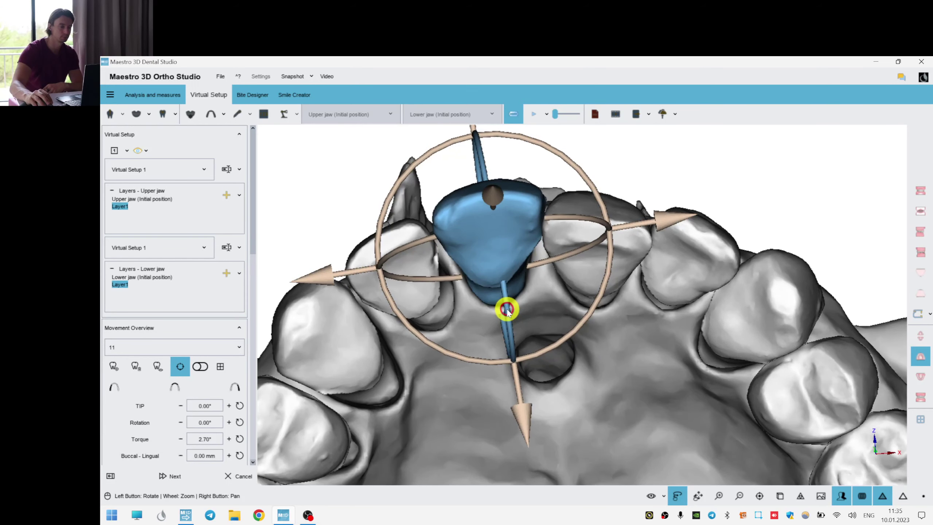
Adjust the torque of upper incisors 21 and 22.
click(610, 244)
click(677, 252)
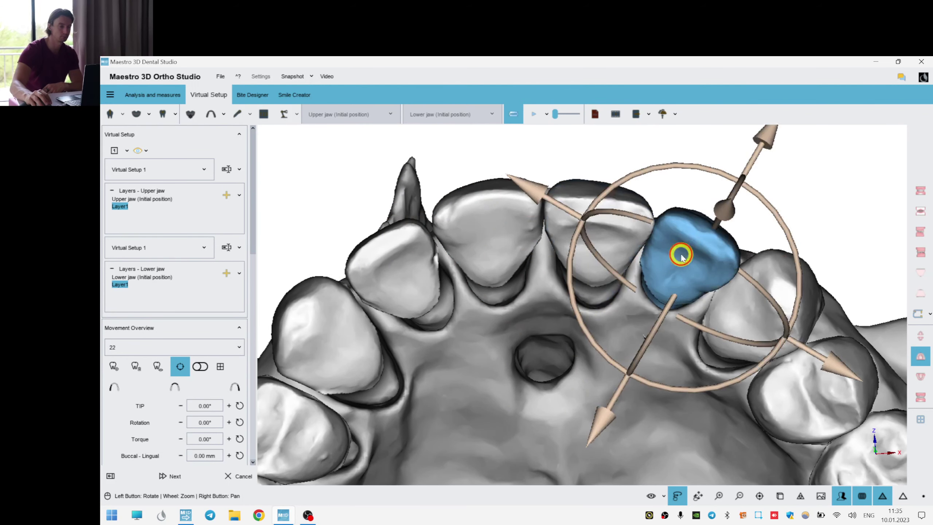
drag(647, 333, 652, 325)
right_click(825, 273)
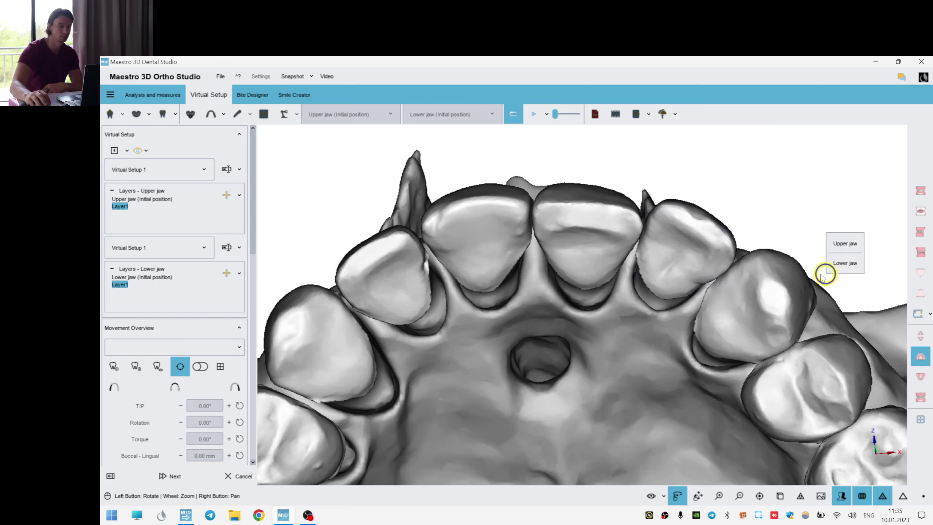
Adjust the torque of upper molars 27 and 26.
right_drag(655, 414, 577, 209)
scroll(577, 209, down, 3)
drag(555, 253, 579, 278)
click(798, 376)
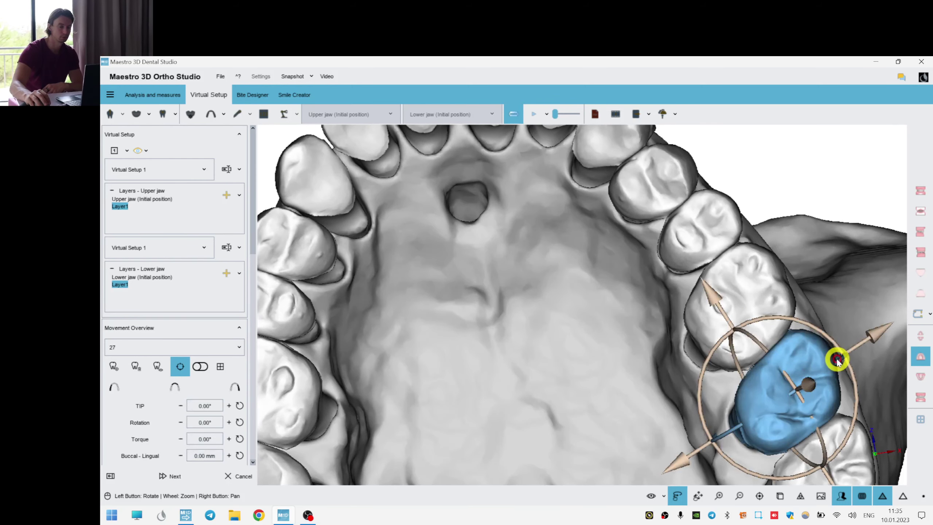
click(760, 317)
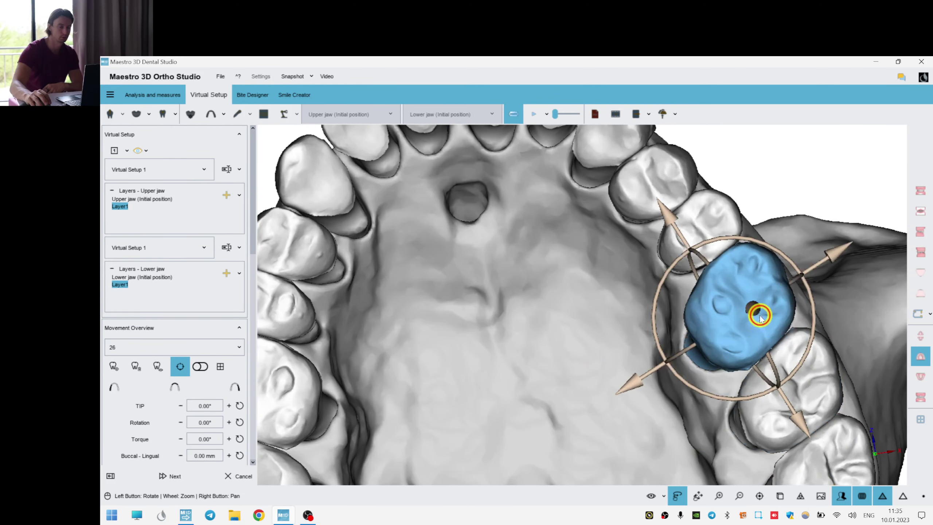
mouse_move(795, 281)
mouse_down()
mouse_move(803, 279)
mouse_move(797, 271)
mouse_up()
Give upper premolar 25 about 4.18° torque and adjust the torque of premolar 24.
click(716, 228)
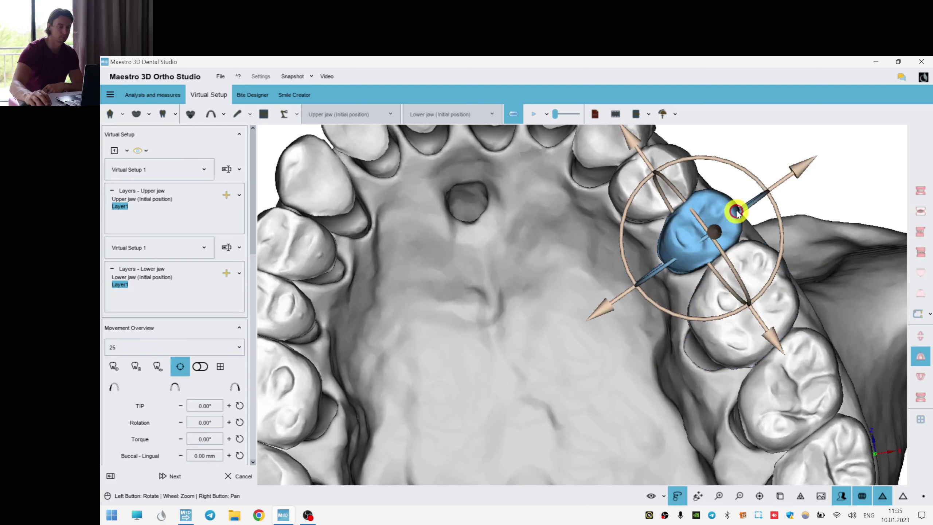
drag(744, 212, 747, 210)
click(659, 181)
drag(804, 214, 661, 268)
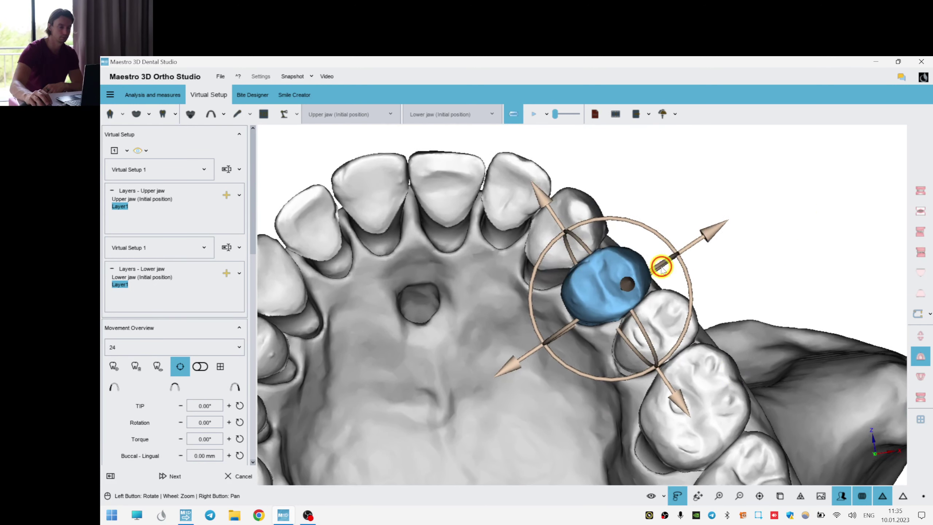
Adjust upper canine 23 to about 1.63° tip, 10.08° rotation and 1.47° torque.
click(578, 217)
drag(623, 264, 687, 314)
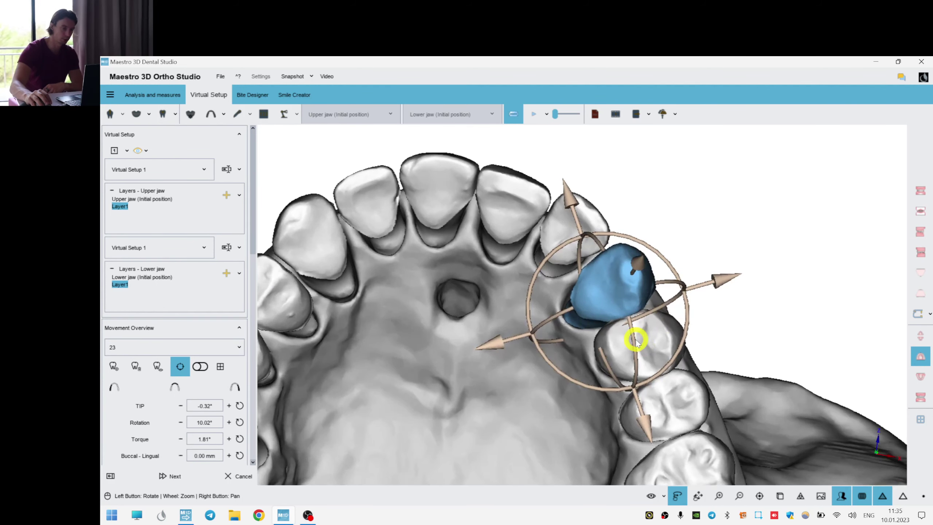
drag(634, 341, 663, 314)
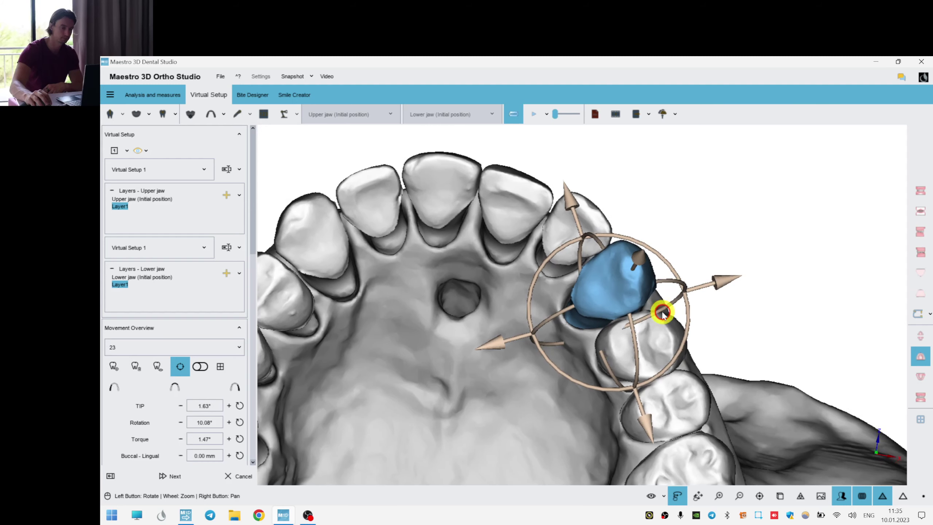
right_click(776, 311)
right_drag(698, 301, 842, 312)
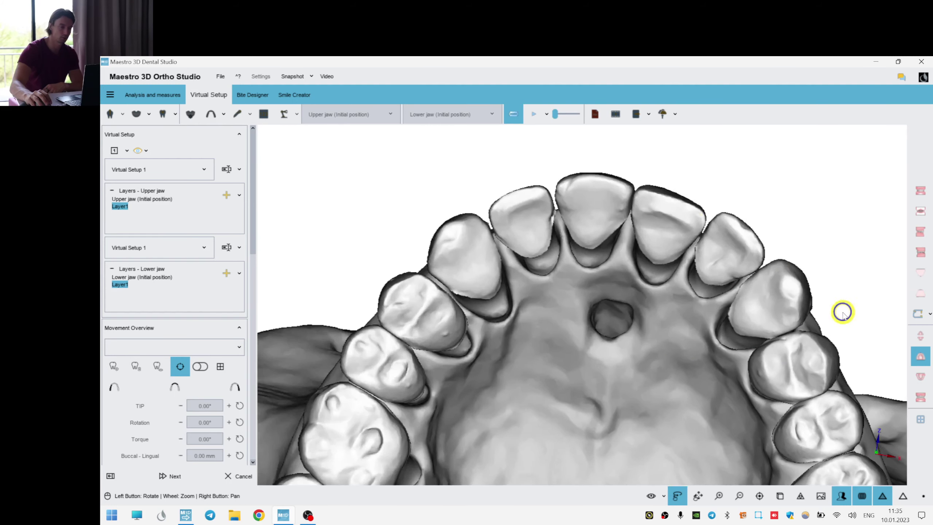
Refine upper incisor 11 to about 0.13° tip, -2.55° rotation and 5.23° torque.
click(665, 228)
drag(665, 228, 628, 276)
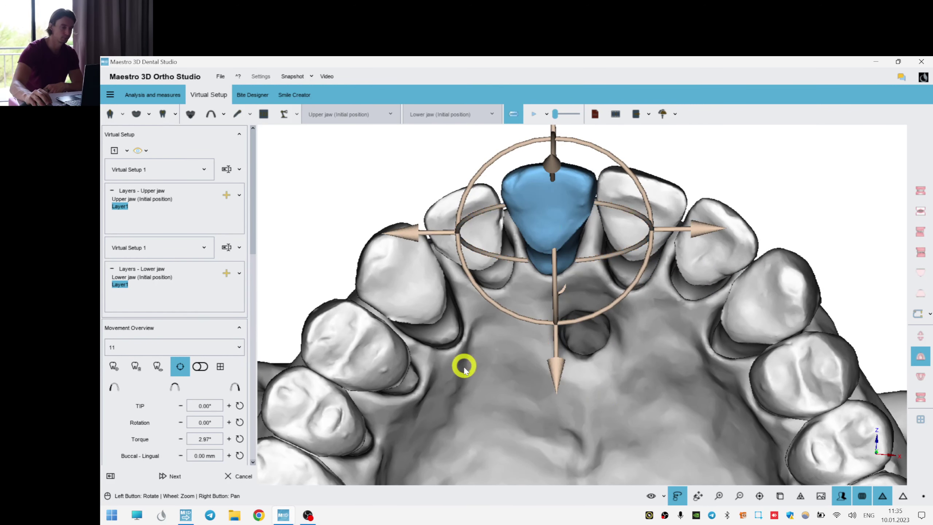
drag(464, 367, 474, 367)
drag(628, 285, 563, 287)
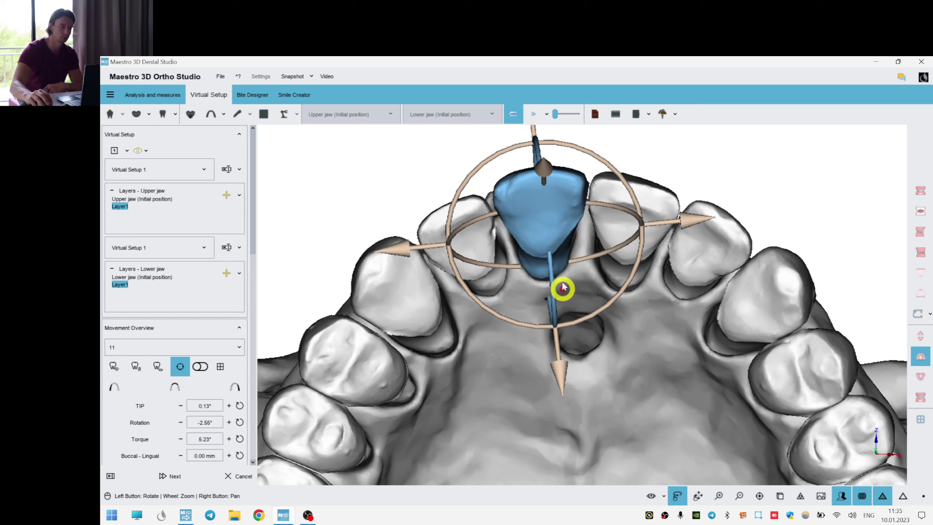
Refine upper incisor 12 to about -0.61° tip, 4.57° rotation and 10.90° torque.
click(459, 245)
drag(495, 311, 492, 312)
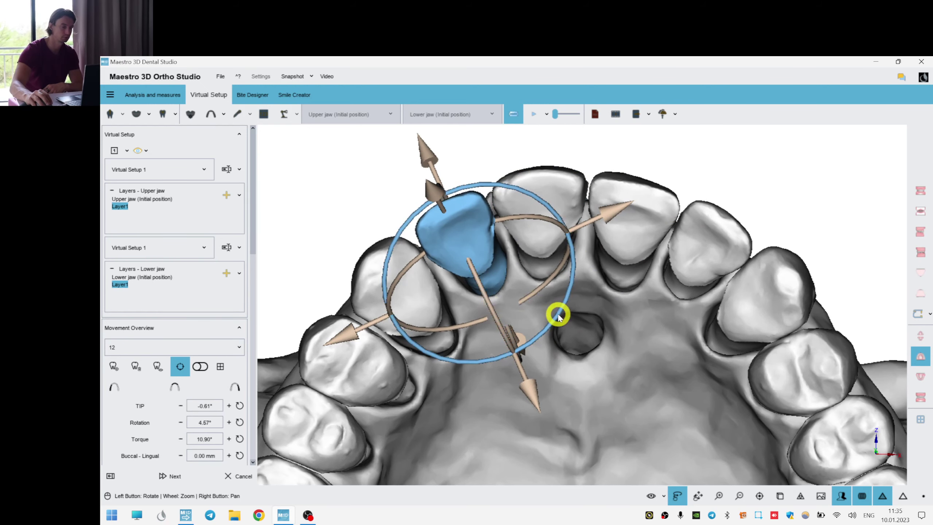
drag(558, 315, 589, 323)
click(608, 303)
scroll(551, 235, down, 5)
Torque upper third molar 18 to about -3.38° and third molar 28 to about -2.19°.
drag(573, 265, 700, 312)
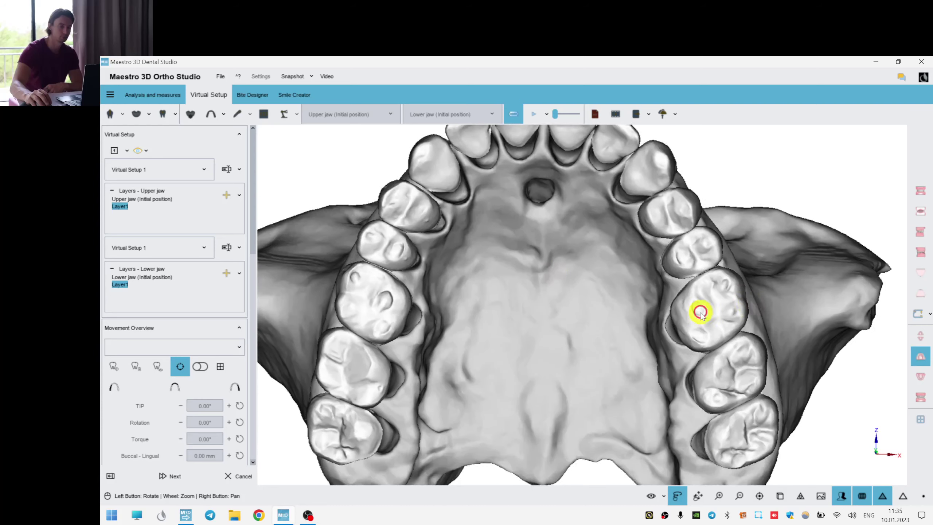
click(700, 313)
click(704, 260)
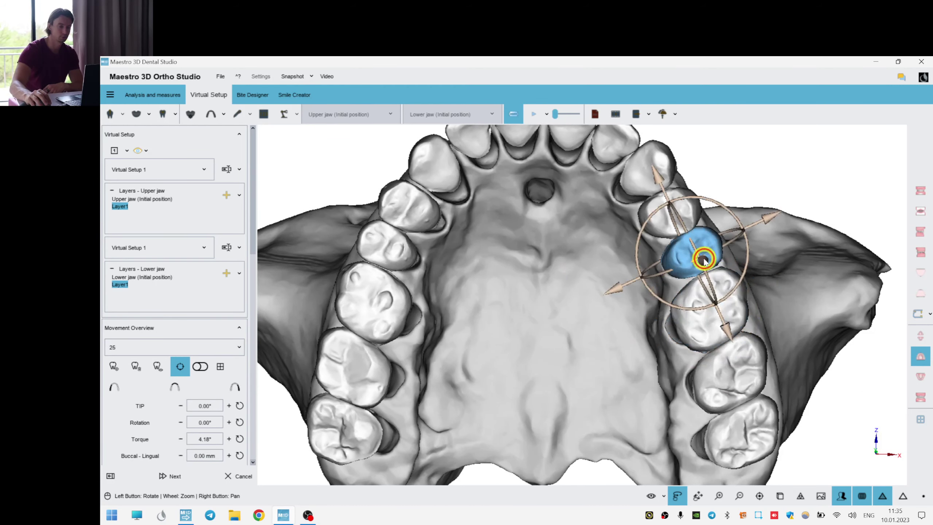
click(544, 338)
drag(544, 338, 579, 379)
click(365, 367)
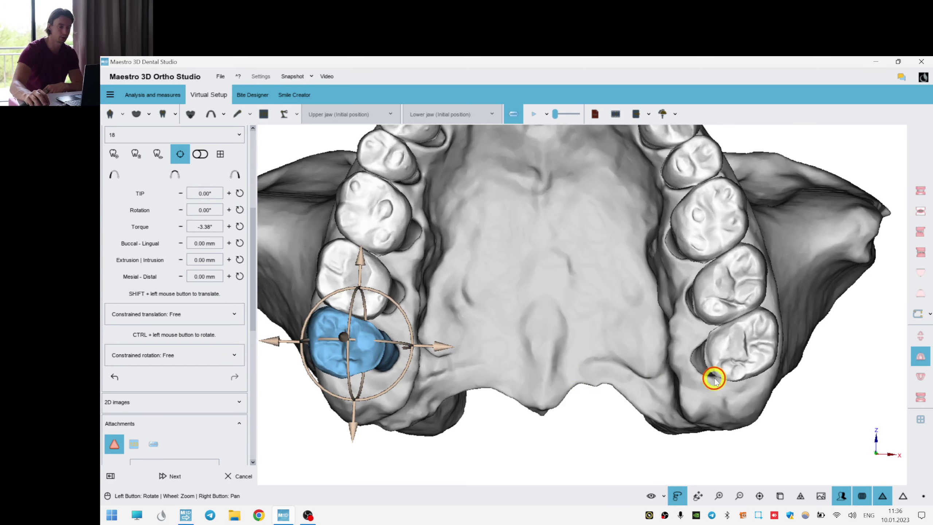
click(732, 366)
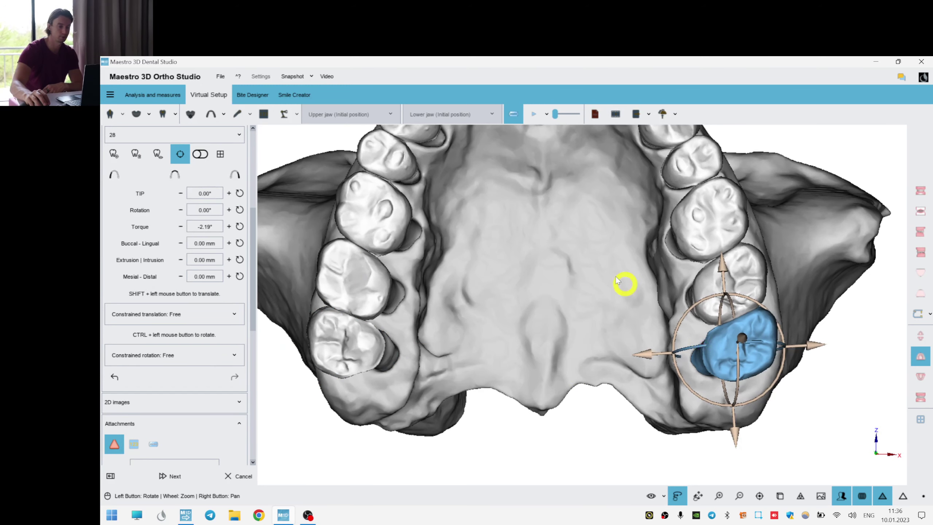
click(526, 261)
Overlay the initial tooth positions on the upper jaw and raise the overlay's opacity.
drag(527, 261, 594, 275)
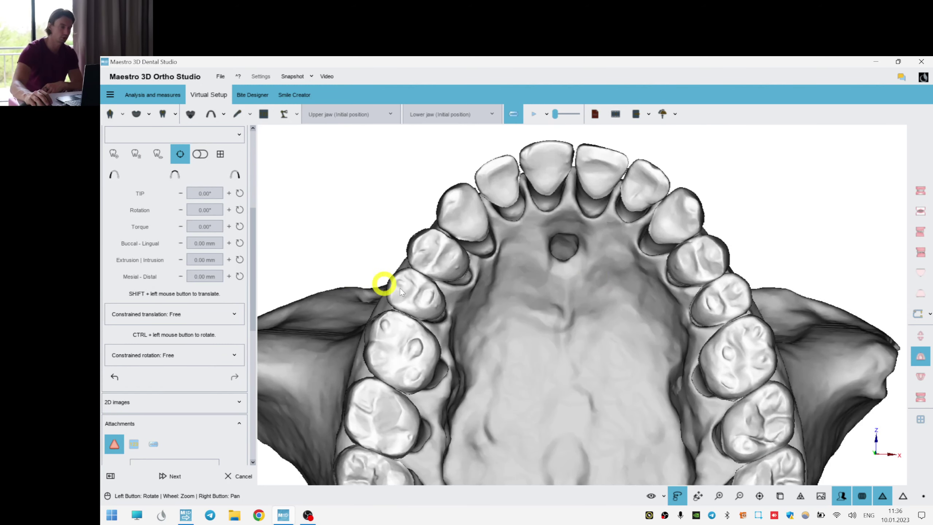
drag(400, 289, 662, 472)
click(665, 499)
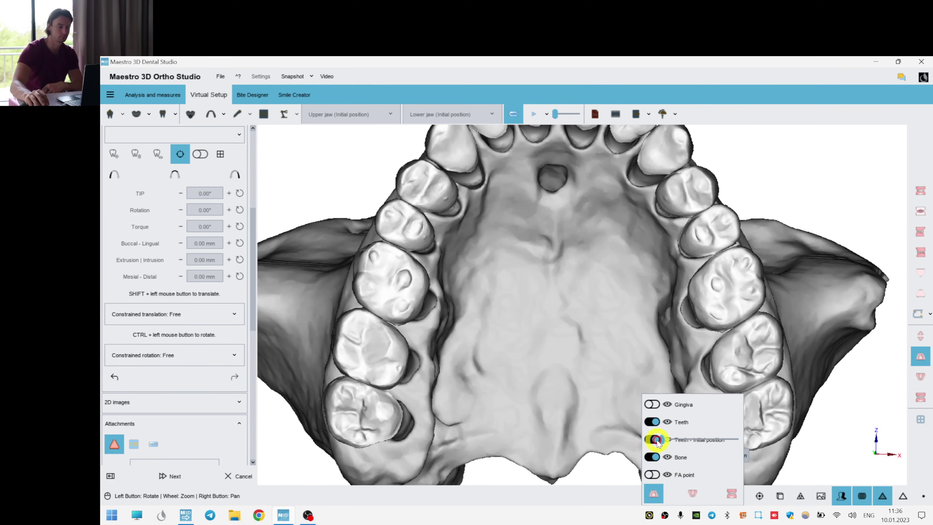
right_drag(577, 353, 587, 376)
click(667, 497)
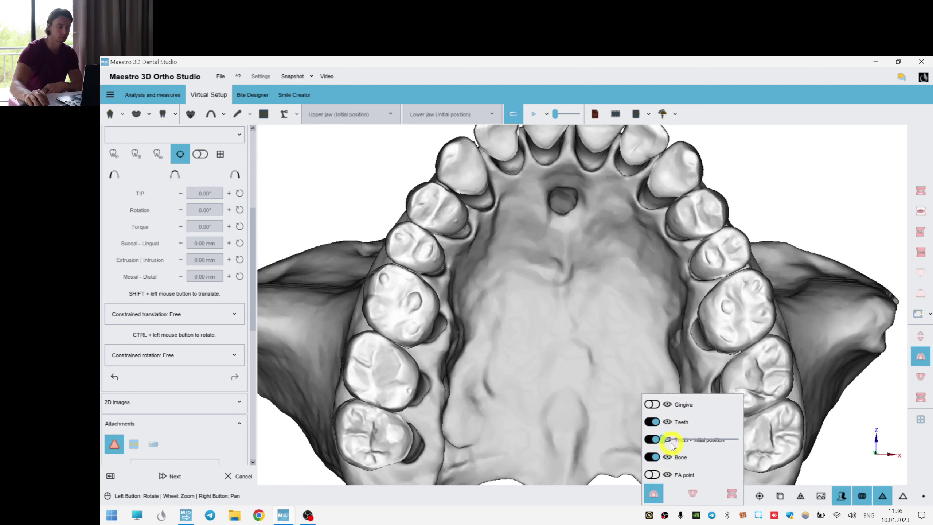
drag(674, 440, 729, 438)
right_drag(562, 334, 563, 375)
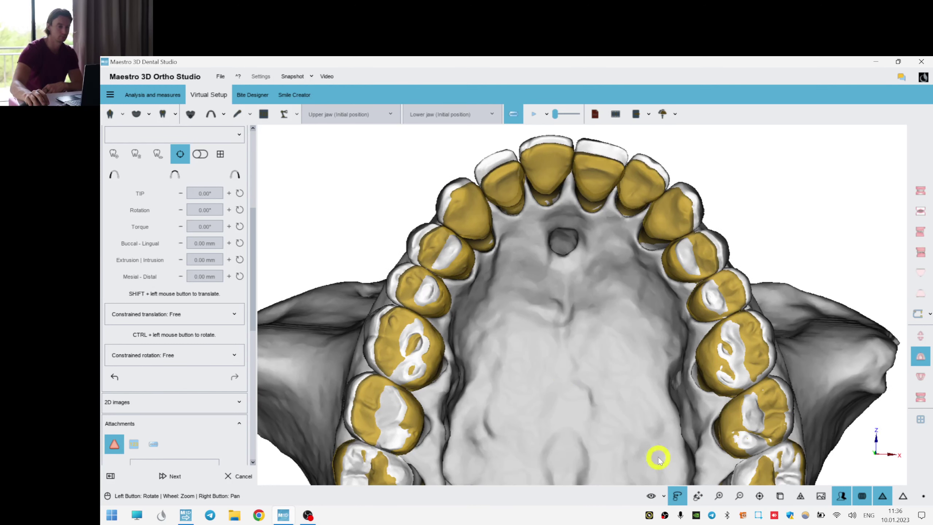
Hide the overlay of the initial tooth positions on the upper jaw.
scroll(621, 414, up, 1)
click(665, 498)
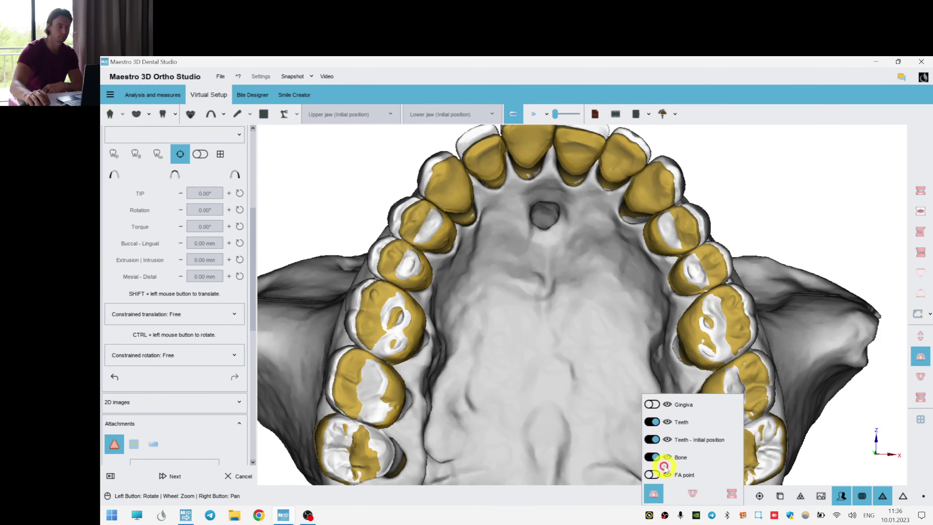
click(656, 444)
click(580, 287)
right_drag(552, 319, 557, 340)
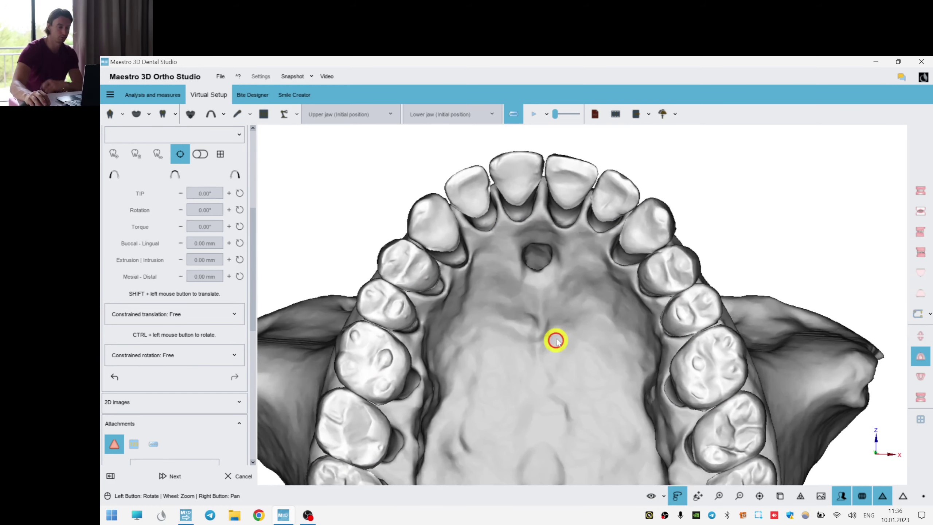
Torque the upper second premolar 25 to about 4.18°.
drag(557, 340, 568, 340)
right_drag(568, 340, 581, 368)
scroll(565, 353, up, 2)
drag(581, 369, 548, 355)
scroll(633, 354, up, 1)
click(712, 351)
right_drag(548, 354, 534, 359)
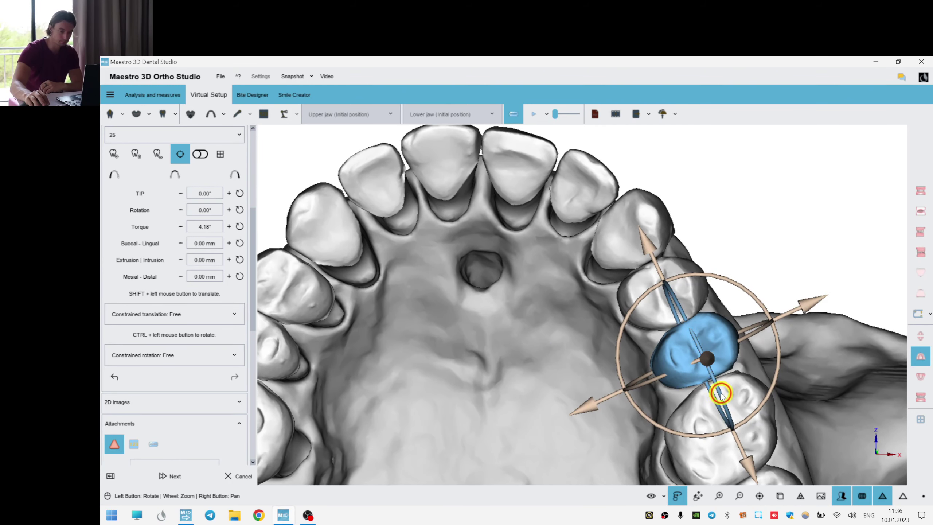
drag(721, 393, 723, 395)
click(594, 328)
Torque upper second premolar 15 to about 6.97° and first premolar 14 to about 7.31°.
right_drag(500, 378, 628, 371)
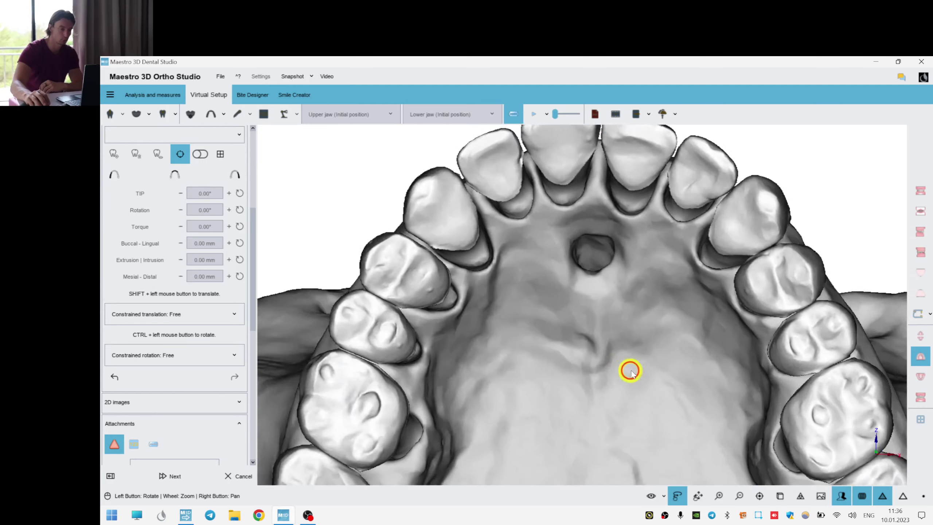
drag(629, 371, 616, 367)
click(400, 319)
drag(415, 292, 413, 291)
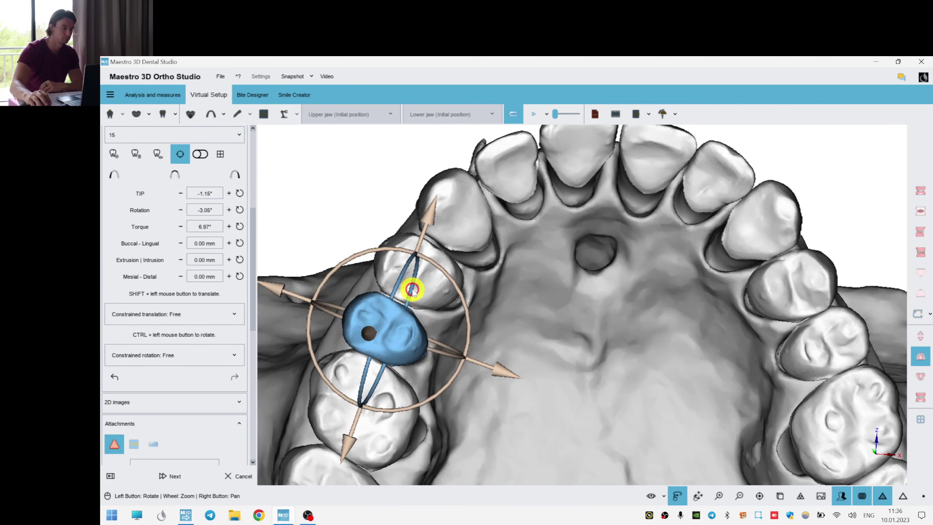
click(436, 256)
drag(444, 245, 442, 246)
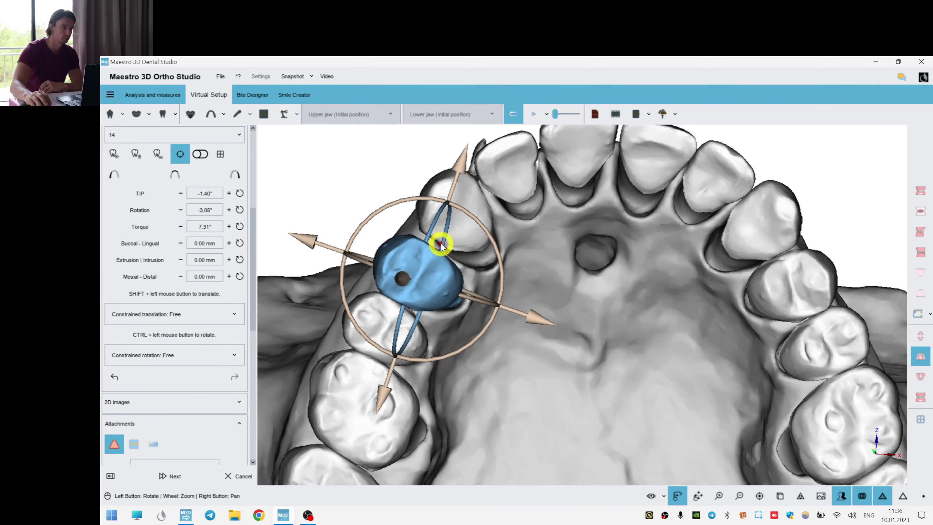
Refine upper first premolar 24 to about -0.69° tip, 3.86° rotation and 8.06° torque.
drag(674, 317, 645, 355)
click(758, 301)
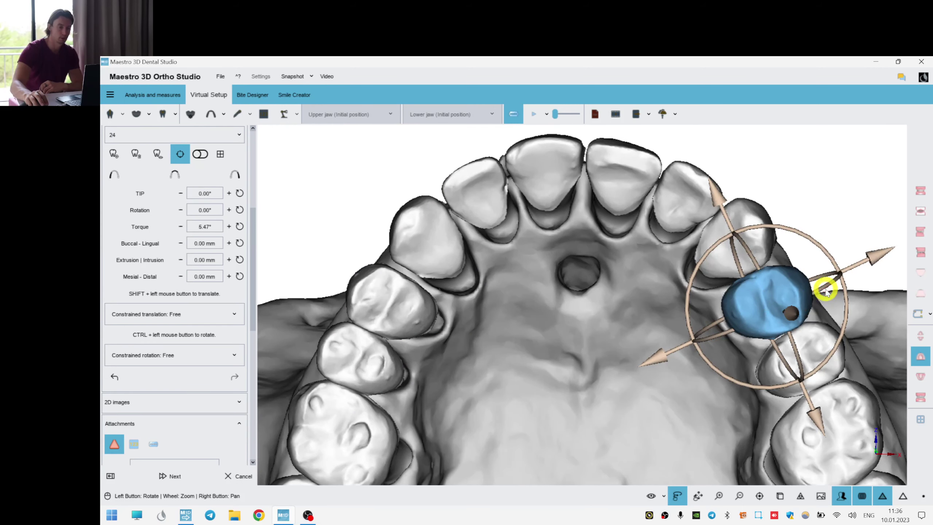
mouse_move(825, 291)
mouse_down()
mouse_move(825, 276)
mouse_move(848, 303)
mouse_move(835, 308)
mouse_move(822, 288)
mouse_up()
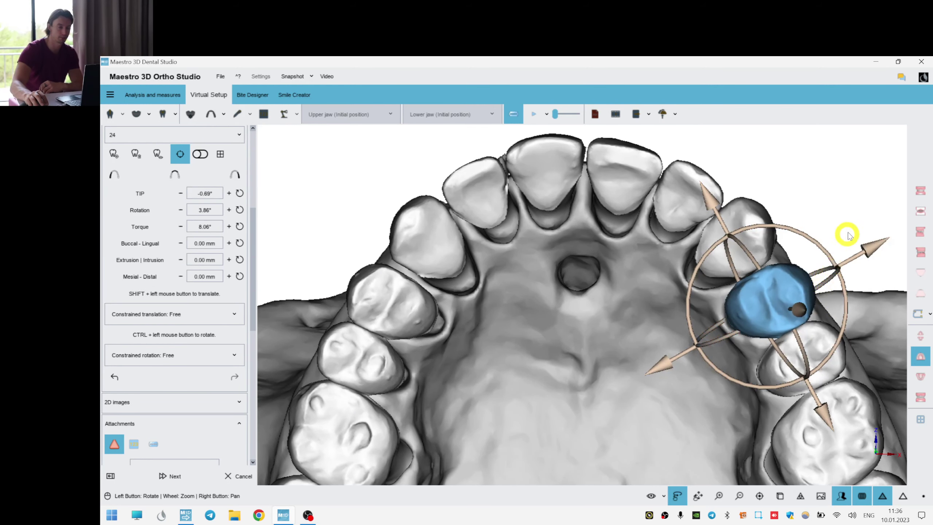
click(712, 213)
Torque the upper canine 13 to about 5.41°.
drag(500, 319, 521, 350)
click(434, 275)
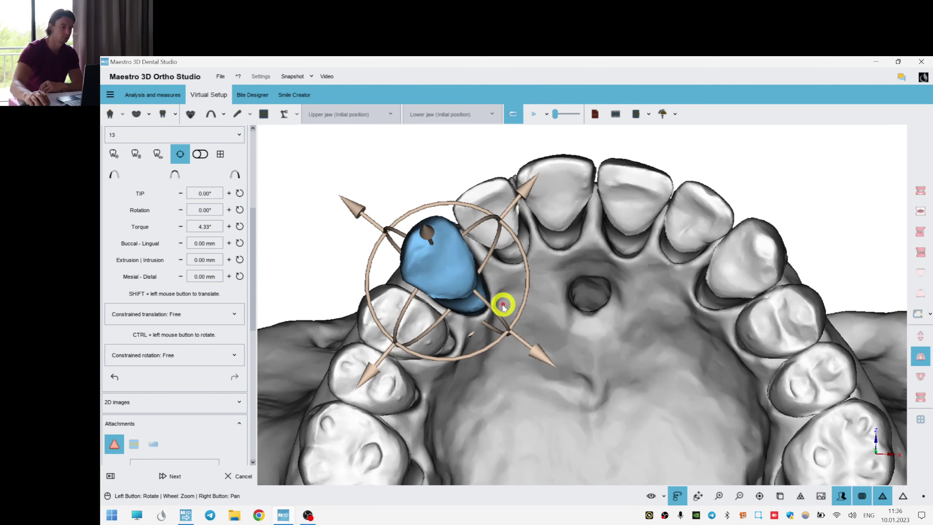
drag(495, 313, 494, 306)
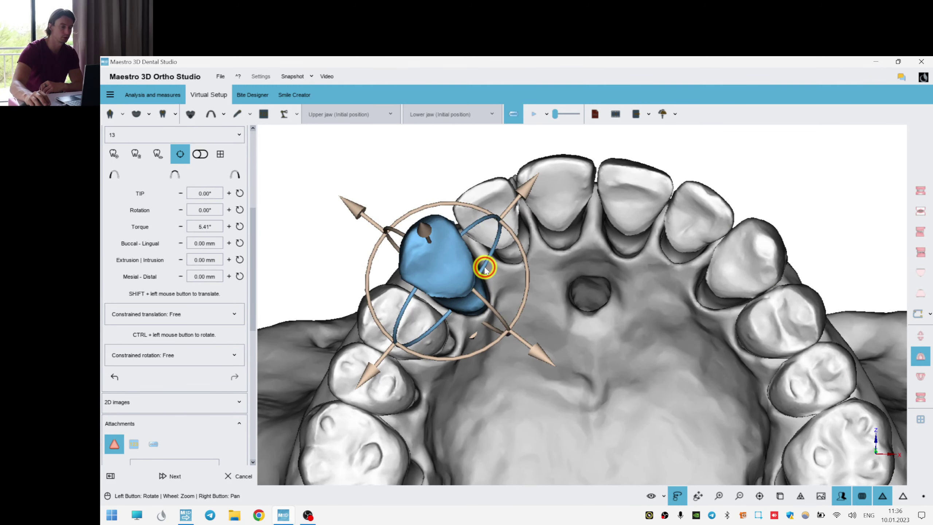
Refine upper lateral incisor 12 to about -0.89° tip, 6.02° rotation and 10.92° torque.
click(491, 215)
right_drag(541, 300, 543, 318)
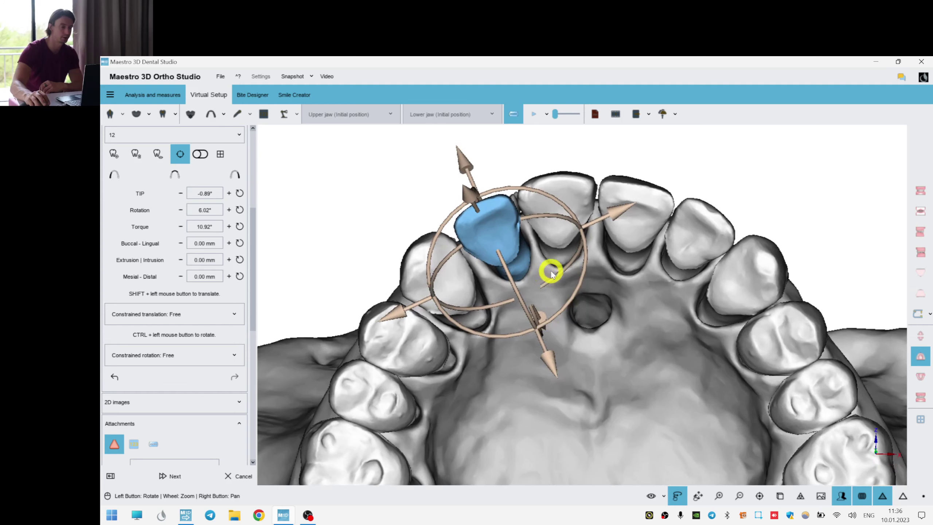
click(604, 317)
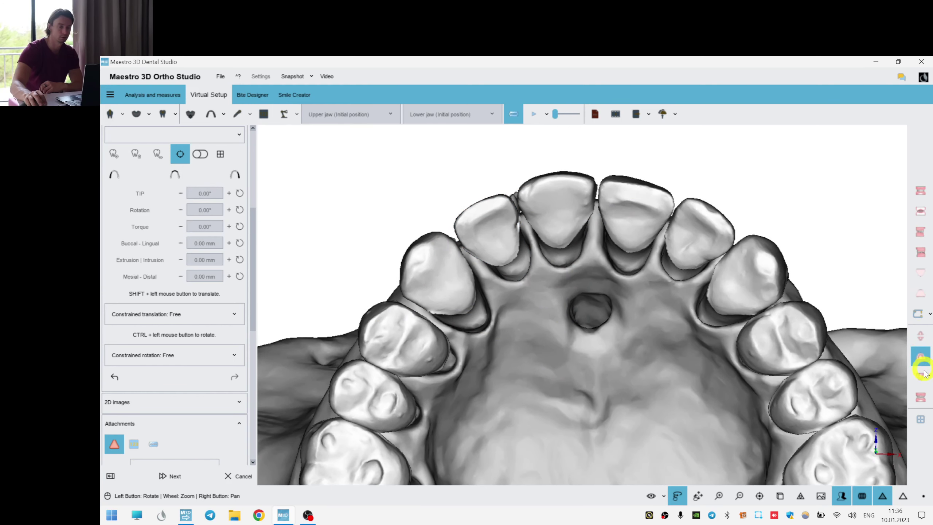
Display both jaws together and refine upper incisor 21 to about -0.33° tip and 8.82° torque.
click(924, 399)
drag(643, 355, 626, 285)
scroll(626, 356, down, 2)
right_drag(626, 286, 629, 359)
ctrl+drag(616, 257, 597, 297)
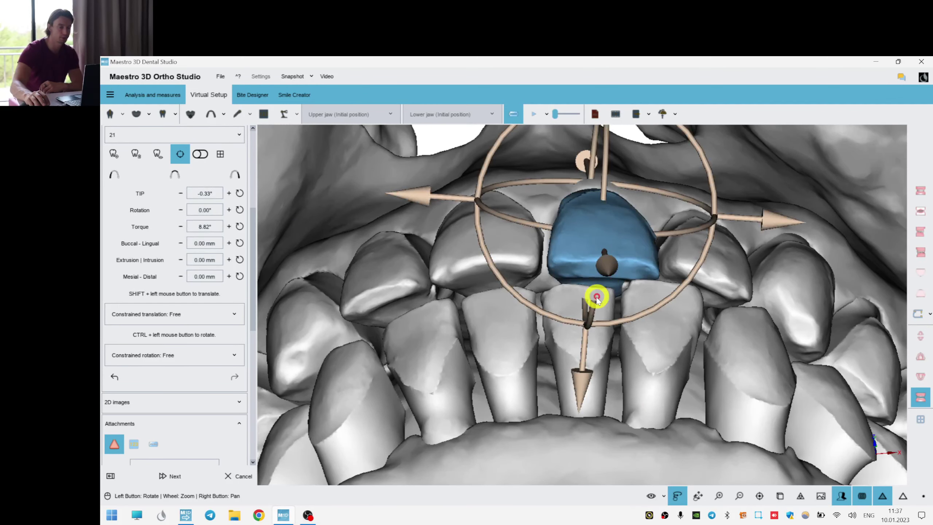
click(752, 163)
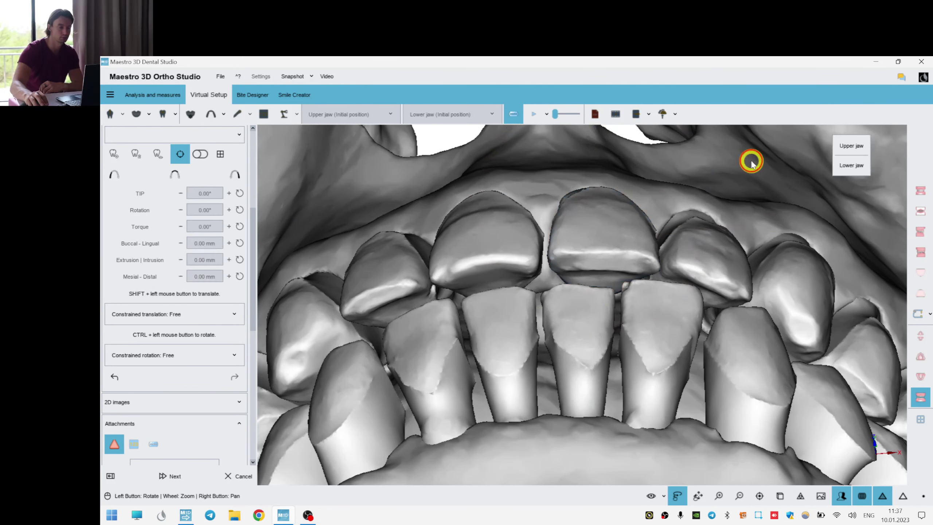
Show only the lower jaw and refine first premolar 44 to about -0.97° tip, -0.08° rotation and 4.55° torque.
right_drag(680, 297, 685, 233)
scroll(685, 234, down, 4)
drag(685, 235, 632, 202)
right_drag(631, 201, 631, 184)
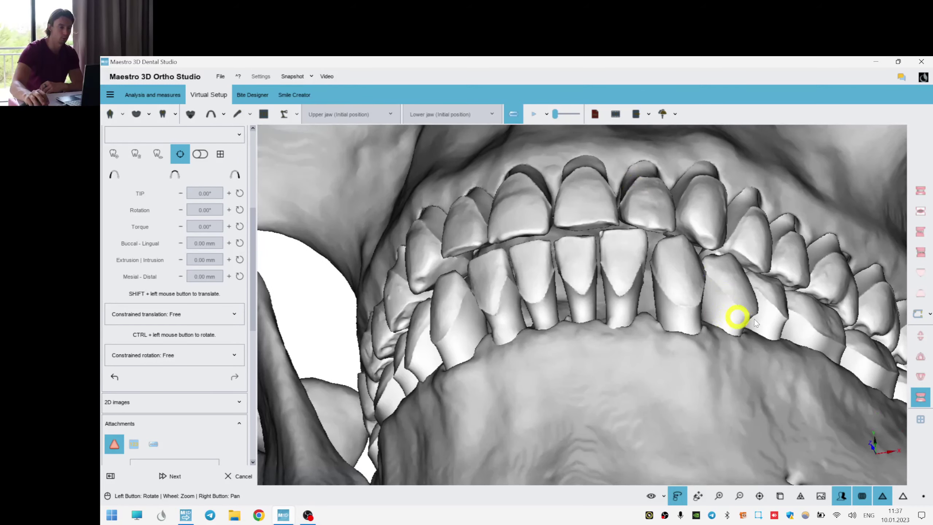
drag(735, 317, 923, 339)
click(921, 377)
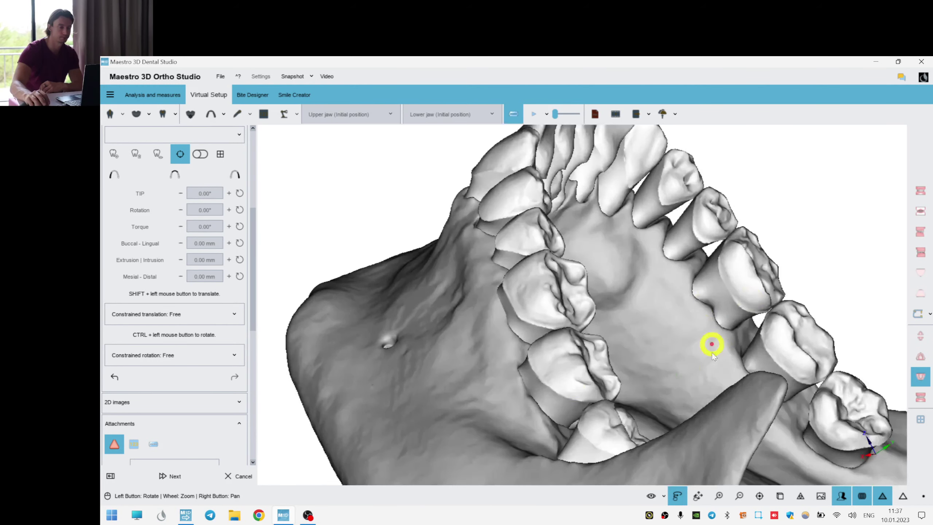
scroll(660, 350, up, 5)
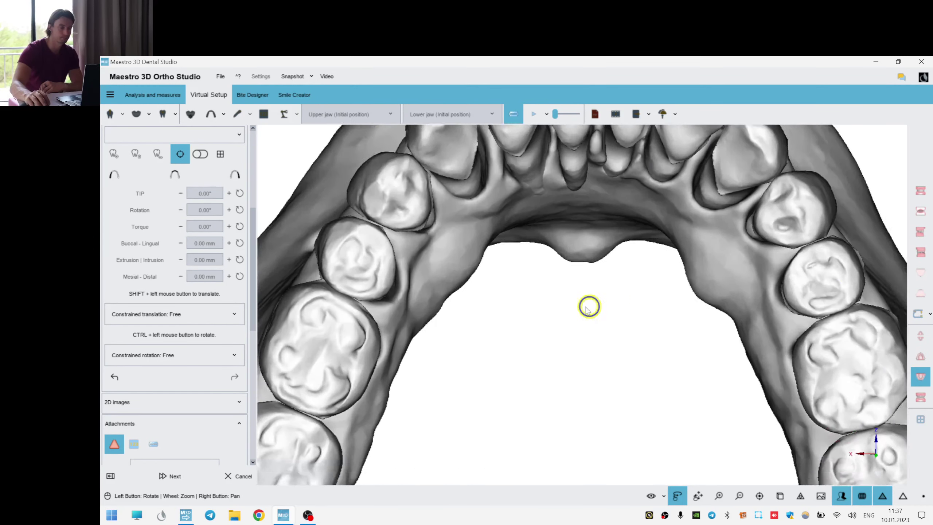
click(788, 262)
click(752, 199)
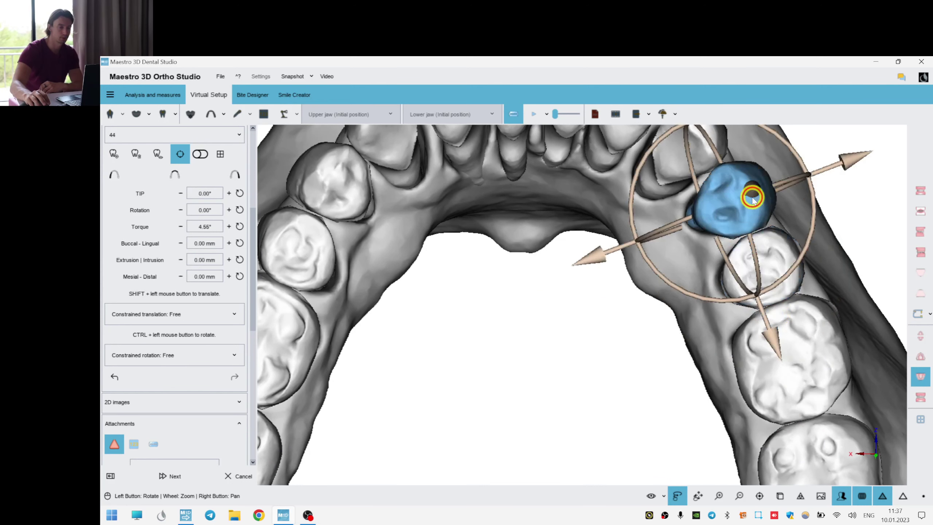
Refine lower first premolar 34 to about -1.51° tip and 6.41° torque, and second premolar 35 to about -3.83° rotation and 12.19° torque.
drag(546, 235, 569, 223)
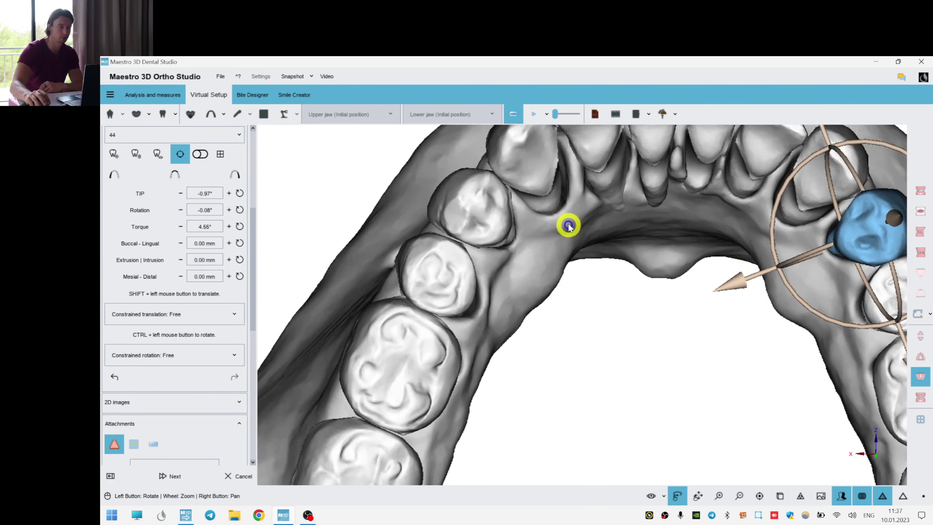
click(472, 223)
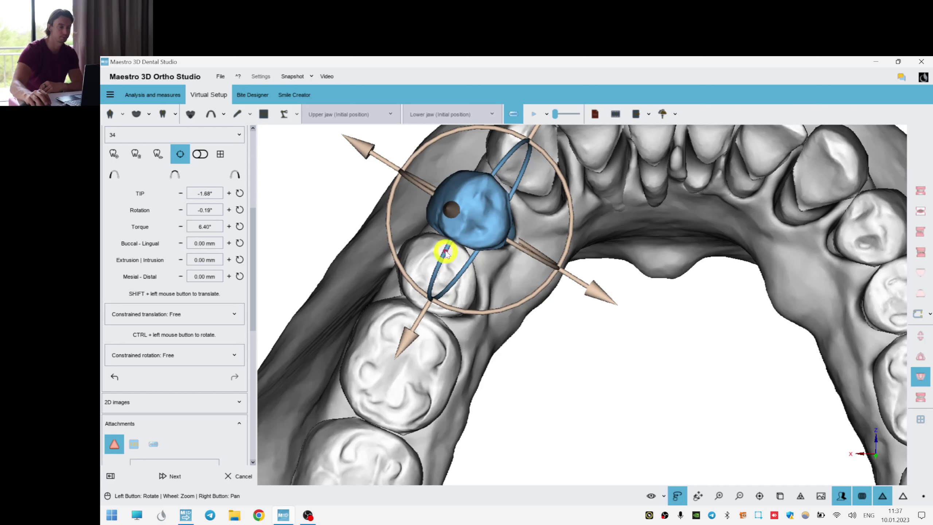
click(447, 265)
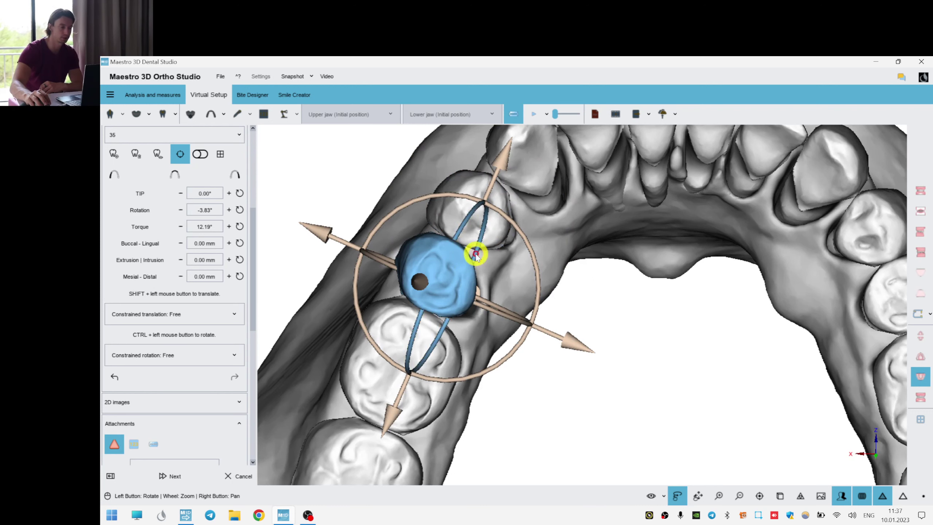
click(562, 277)
click(466, 208)
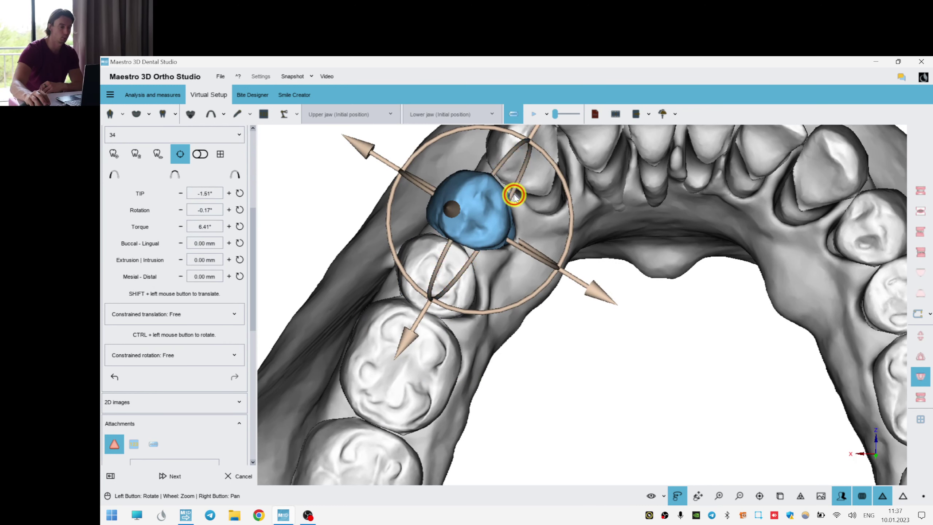
click(709, 286)
Hide the lower jaw's bone to examine the roots from the side, and restore the bone.
drag(708, 286, 642, 206)
click(641, 206)
right_click(662, 316)
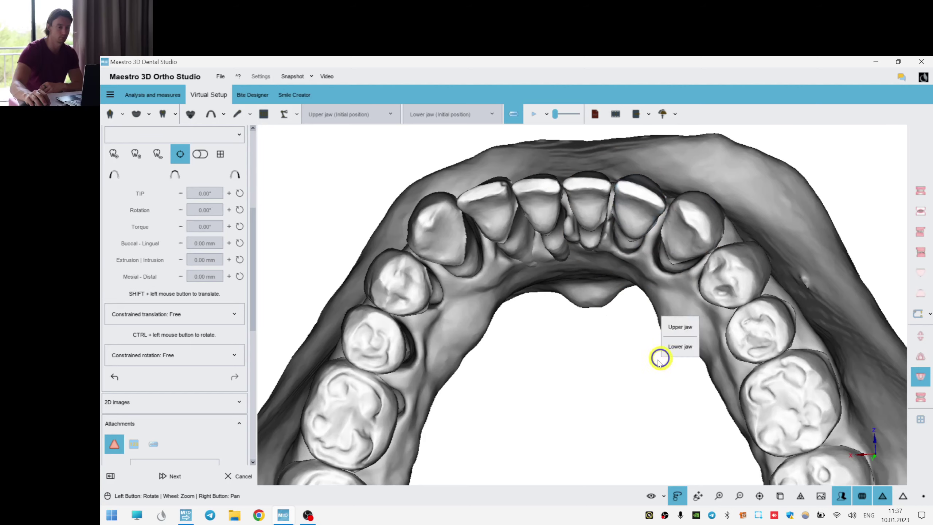
drag(629, 376, 507, 294)
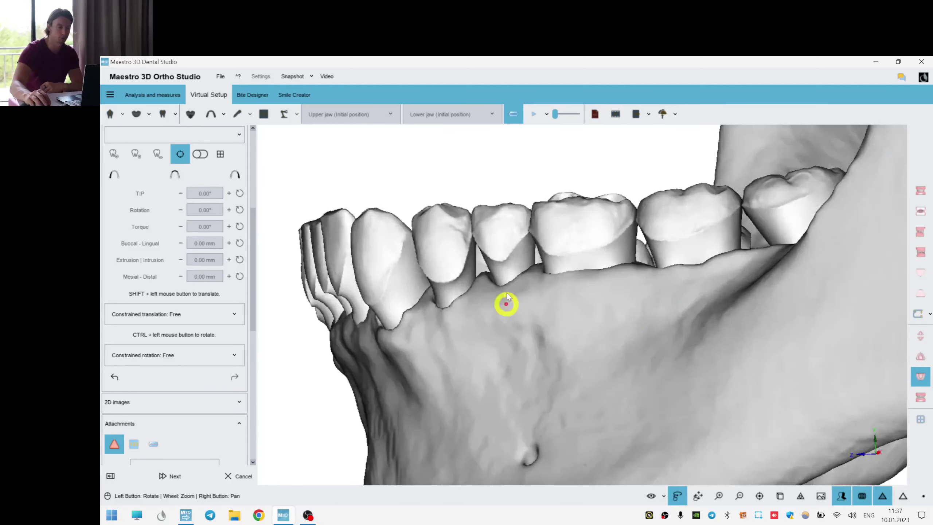
click(668, 499)
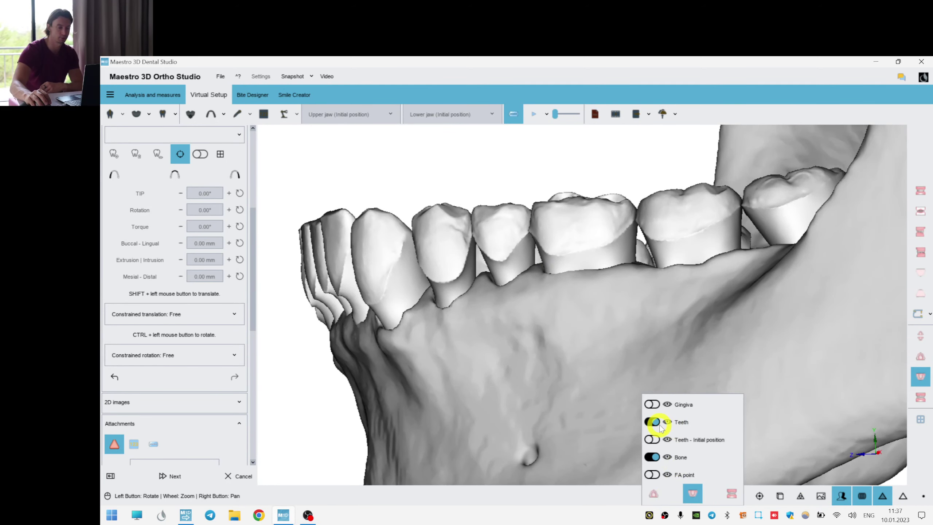
click(653, 457)
drag(492, 306, 680, 492)
click(667, 497)
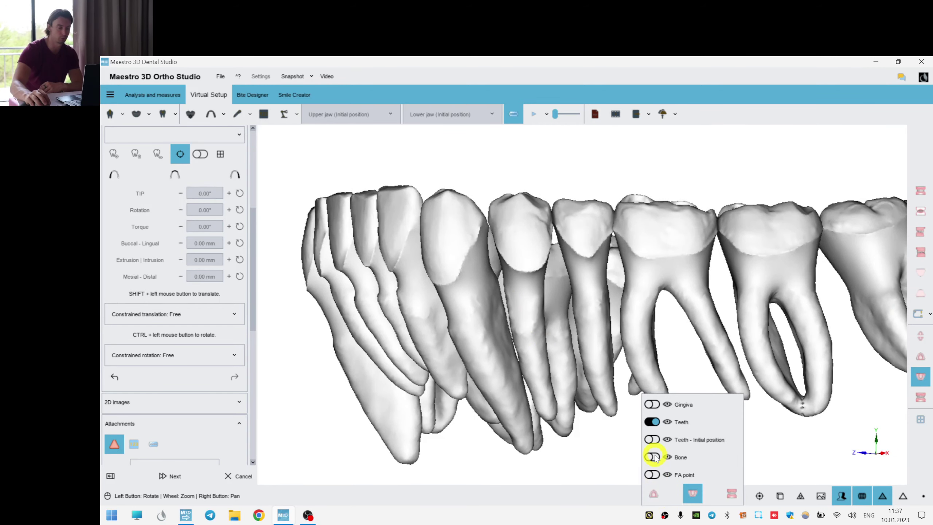
click(653, 456)
Refine lower lateral incisor 32 to about -1.23° tip, -4.75° rotation and 13.61° torque.
drag(610, 346, 541, 250)
click(552, 215)
scroll(577, 376, up, 5)
drag(573, 344, 565, 296)
right_drag(564, 296, 577, 340)
drag(577, 340, 541, 342)
click(526, 246)
drag(499, 276, 488, 275)
click(485, 272)
drag(622, 421, 612, 382)
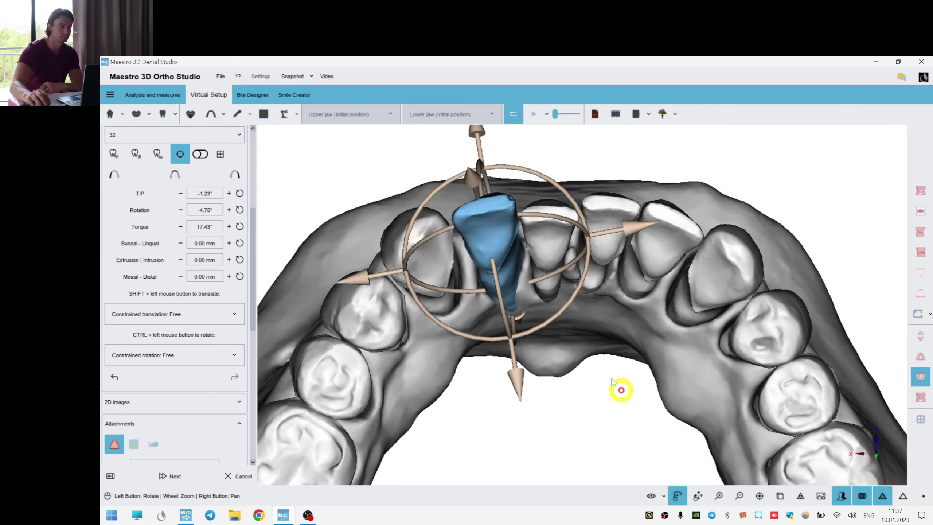
drag(507, 305, 505, 308)
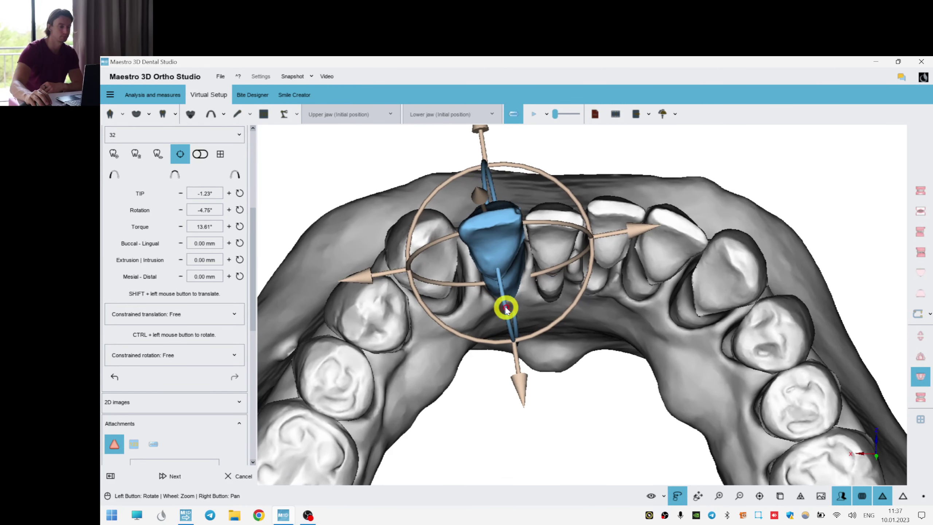
Refine lower incisor 42 to about -3.04° tip, 1.50° rotation and 11.34° torque, and torque incisor 41 to about 1.75°.
click(615, 239)
drag(708, 400, 640, 353)
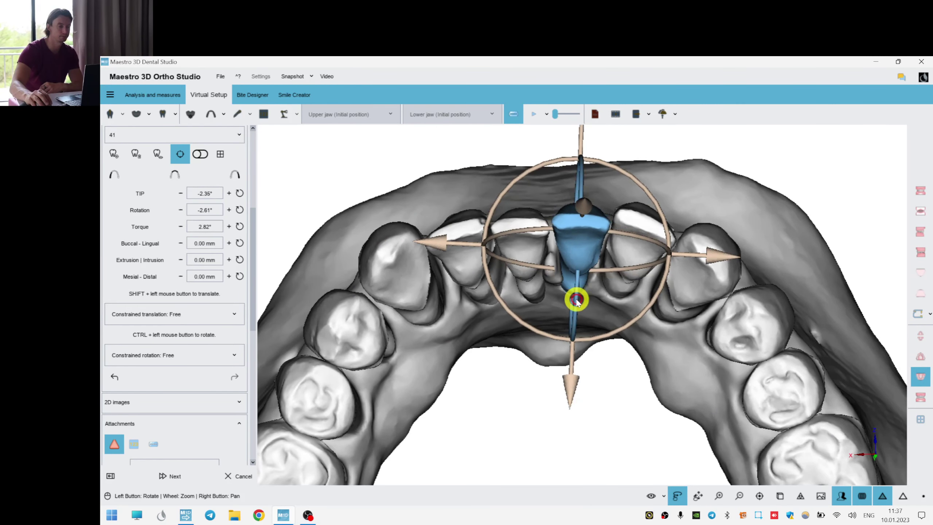
click(656, 243)
drag(656, 242, 677, 277)
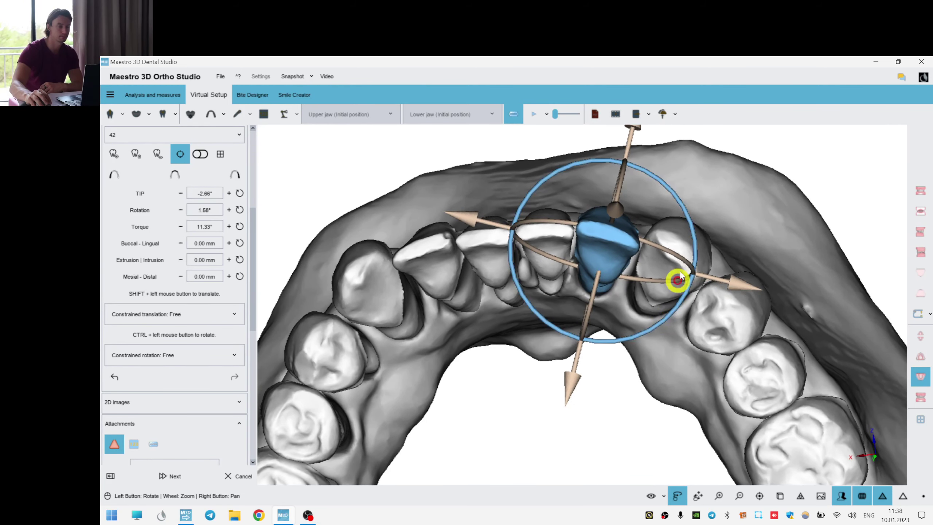
click(678, 277)
drag(585, 417, 629, 408)
click(628, 408)
click(613, 226)
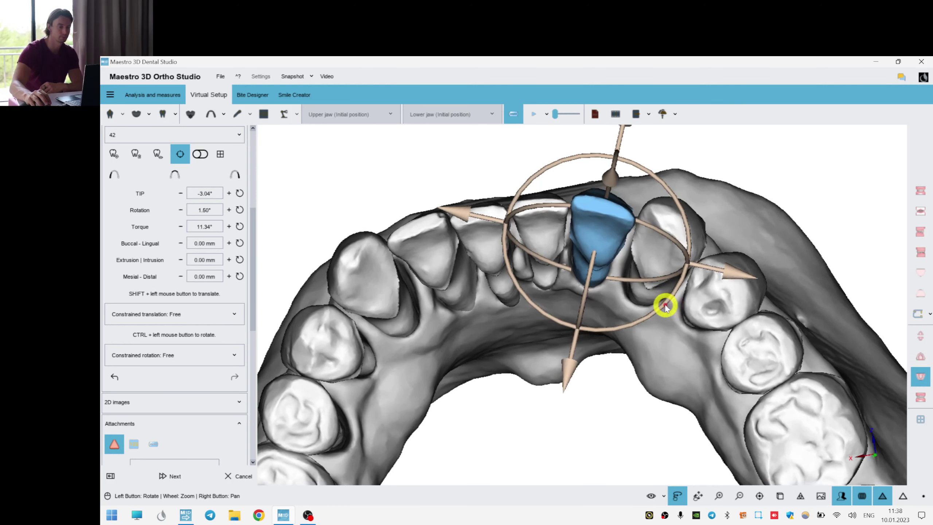
drag(664, 305, 550, 213)
click(565, 260)
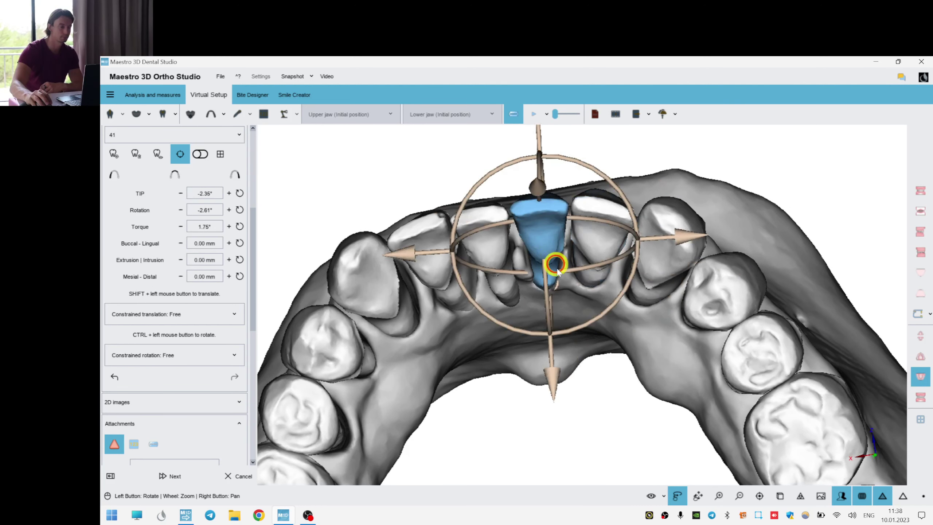
Refine lower canine 33 to about -1.70° tip, 11.90° rotation and 10.22° torque.
drag(604, 371, 641, 378)
click(532, 239)
click(465, 250)
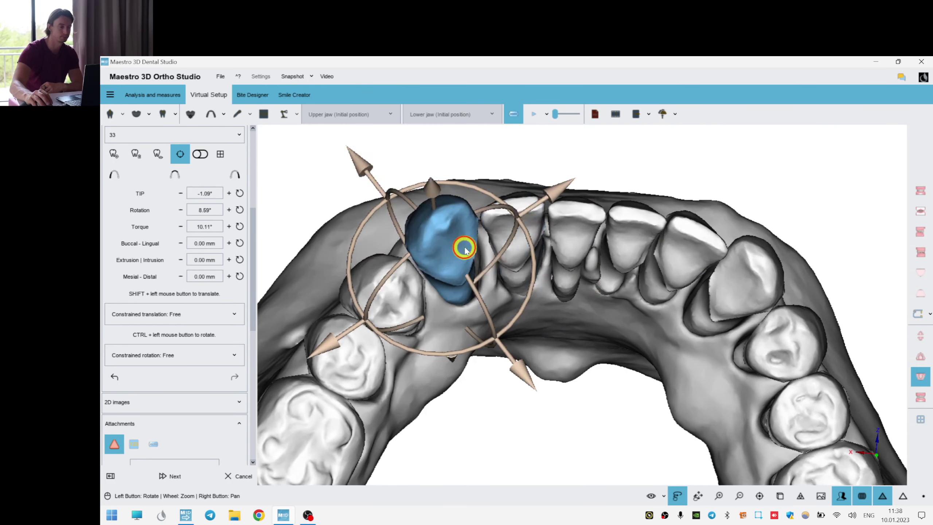
drag(532, 279, 484, 299)
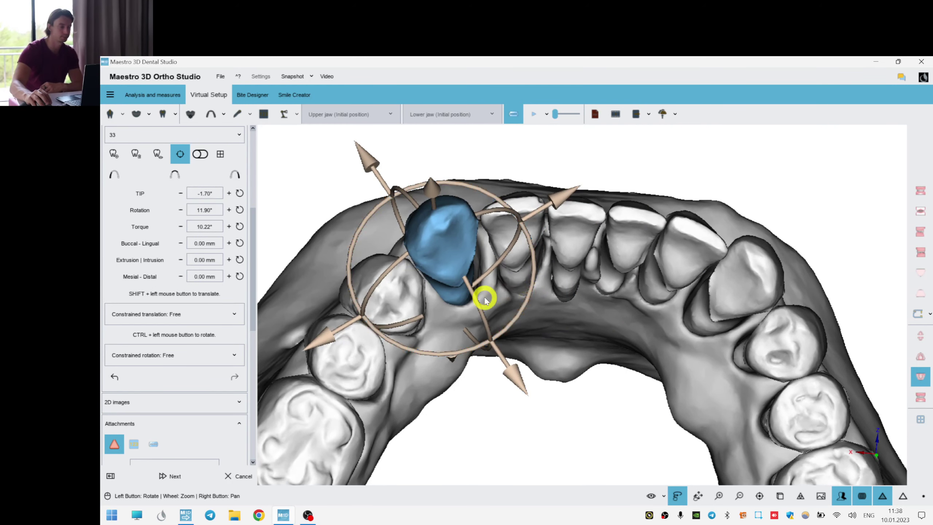
click(561, 333)
drag(538, 354, 253, 140)
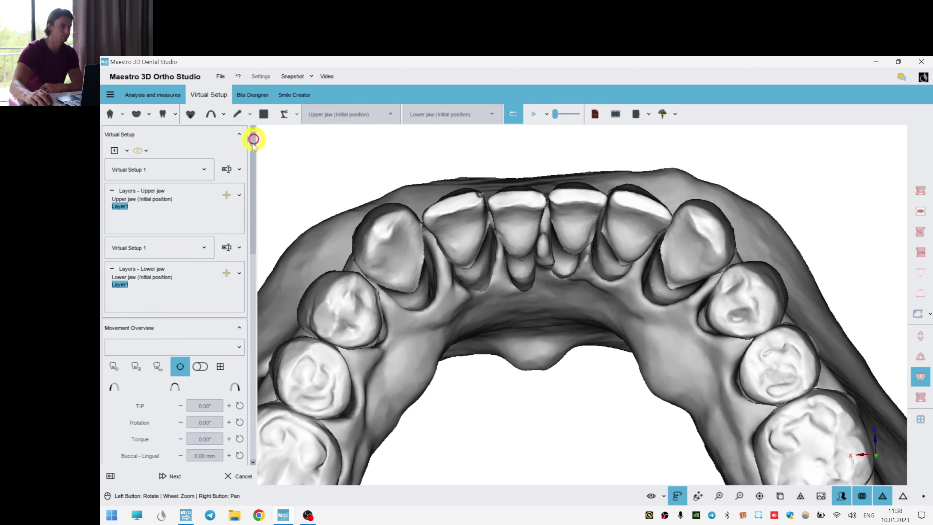
Add a second layer to both the upper and lower jaws, and adjust lower canine 33 on it.
click(227, 196)
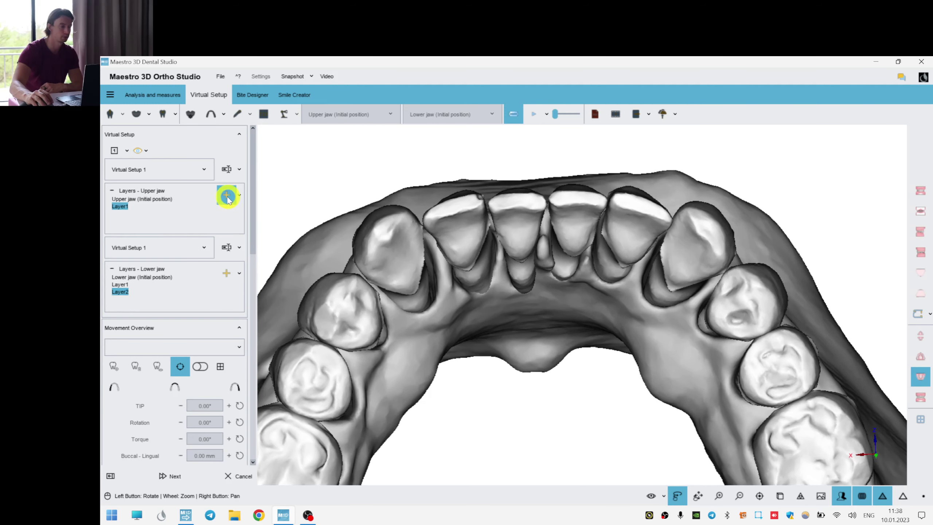
click(402, 242)
drag(455, 269, 492, 297)
drag(444, 317, 449, 323)
Refine lower canine 43 to about -3.11° tip, 10.49° rotation and 4.77° torque.
click(694, 278)
drag(702, 259, 636, 285)
drag(761, 276, 739, 277)
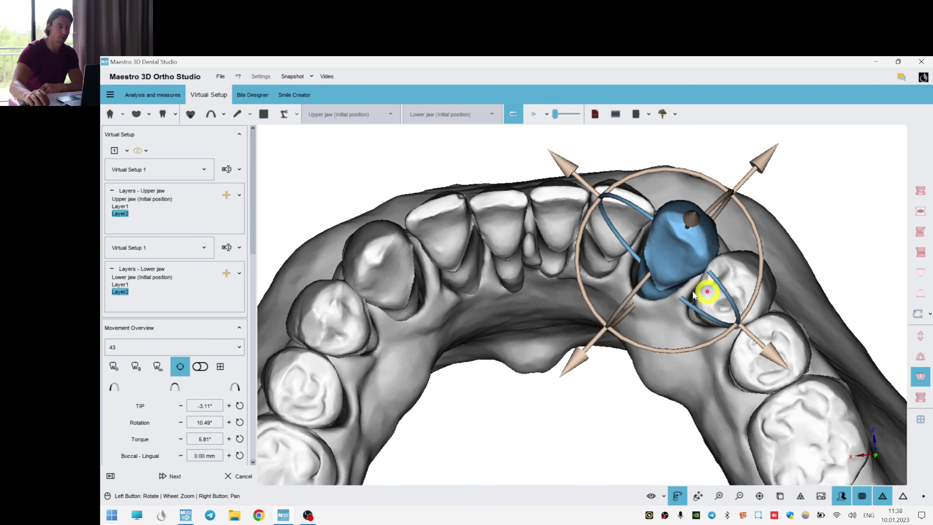
drag(629, 298, 629, 299)
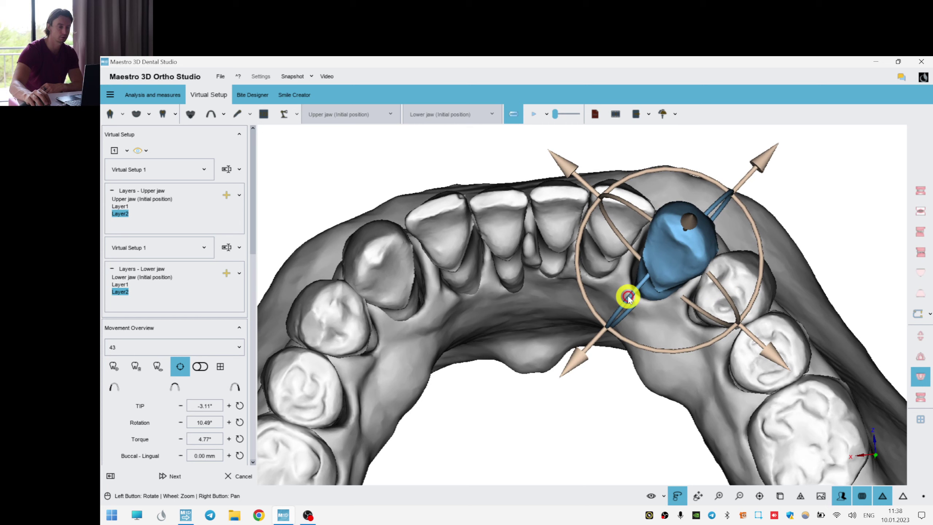
click(346, 262)
Isolate the upper jaw and refine canine 13 to about -3.67° tip and -0.35° rotation.
click(489, 381)
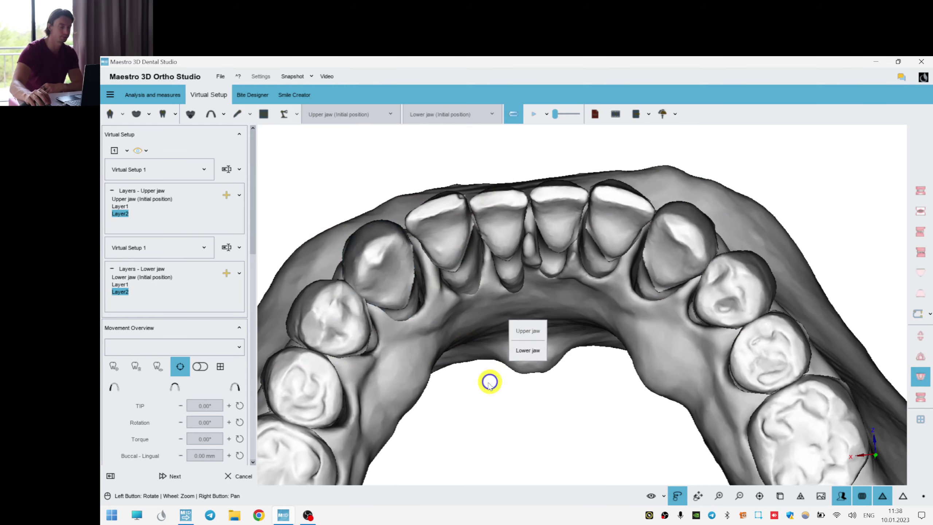
drag(490, 381, 548, 273)
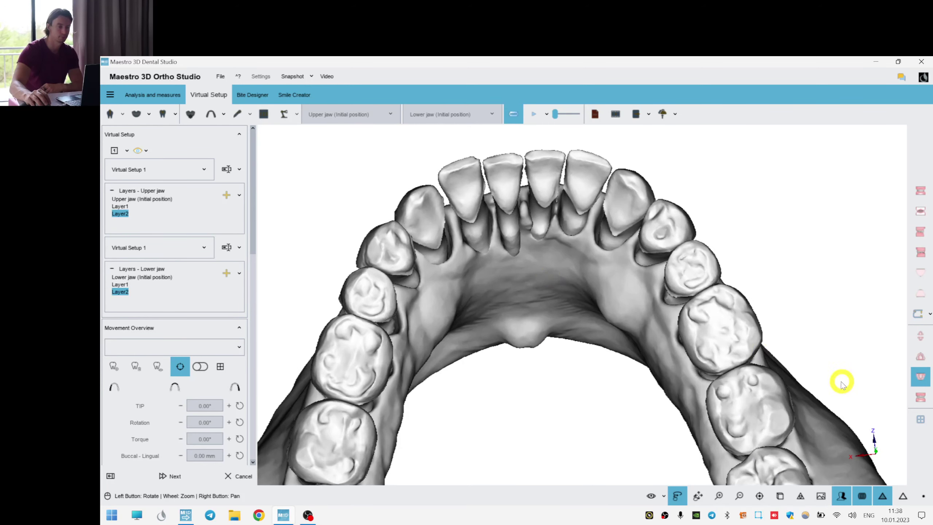
click(921, 397)
drag(638, 392, 545, 333)
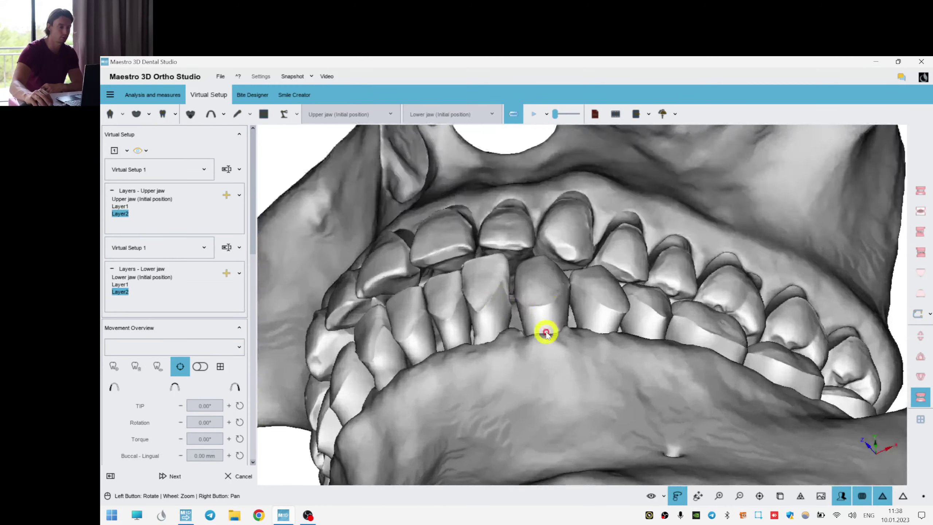
scroll(545, 334, up, 2)
click(920, 356)
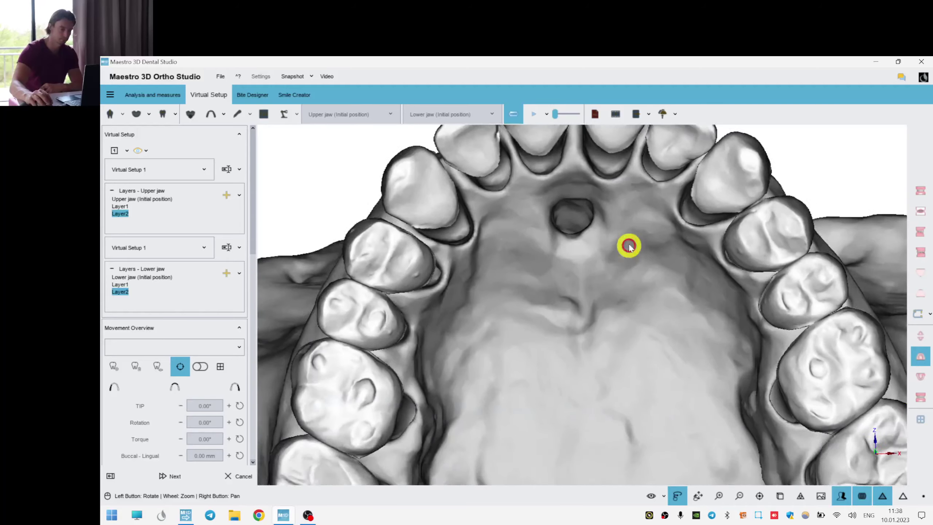
drag(629, 244, 632, 276)
click(442, 232)
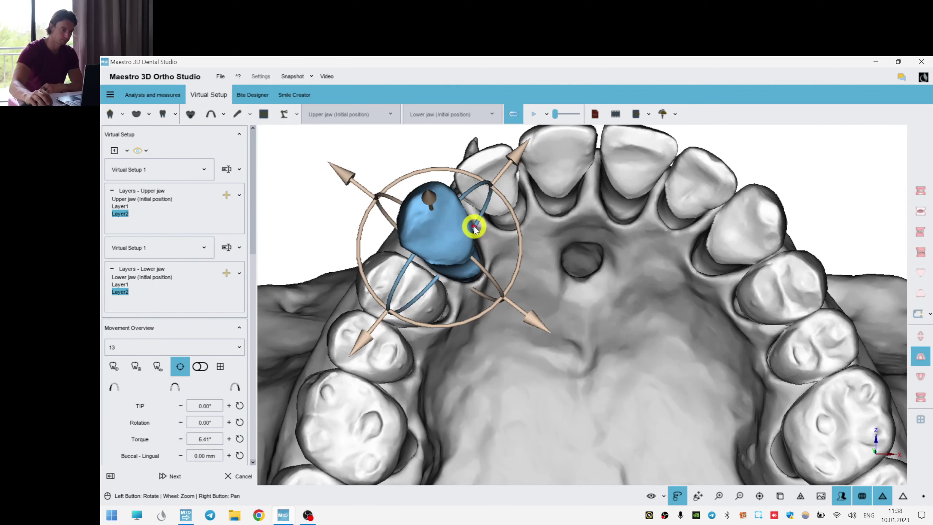
drag(477, 225, 474, 227)
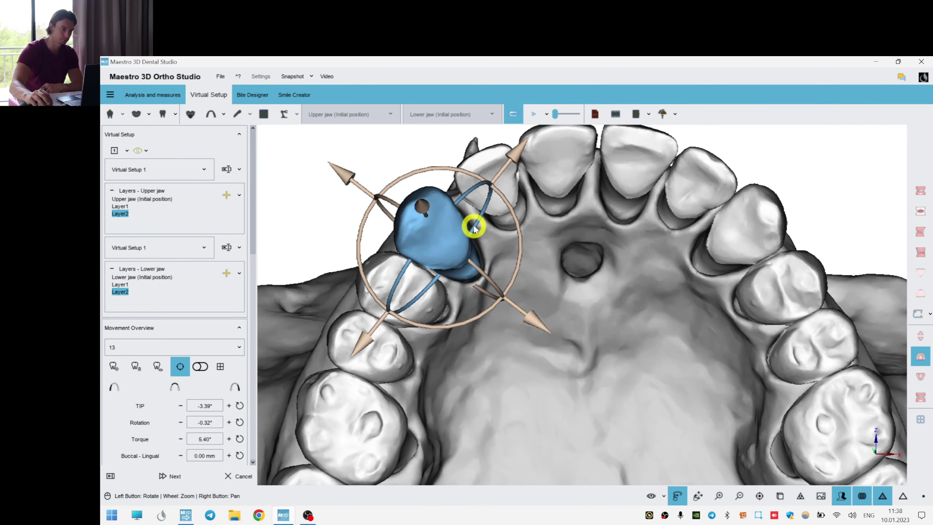
Refine upper canine 23 to about -0.11° tip, 14.97° rotation and 2.36° torque, checking it against the lower jaw.
click(746, 235)
drag(864, 348, 764, 277)
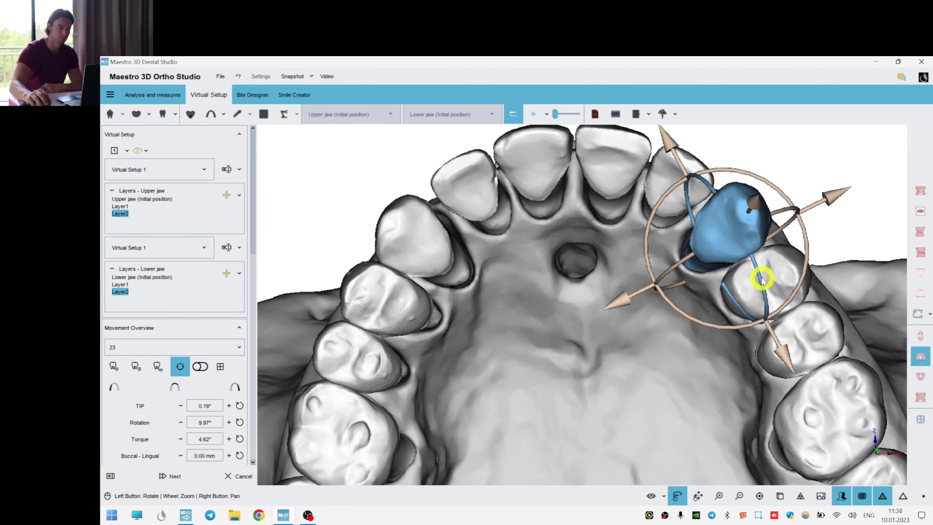
click(796, 165)
drag(893, 362, 893, 366)
click(920, 396)
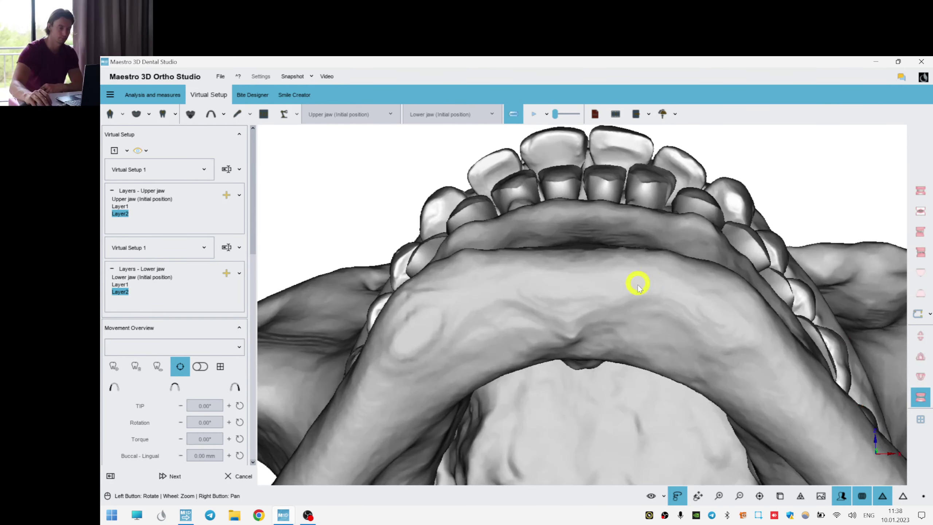
drag(606, 319, 584, 230)
click(584, 230)
drag(602, 383, 638, 180)
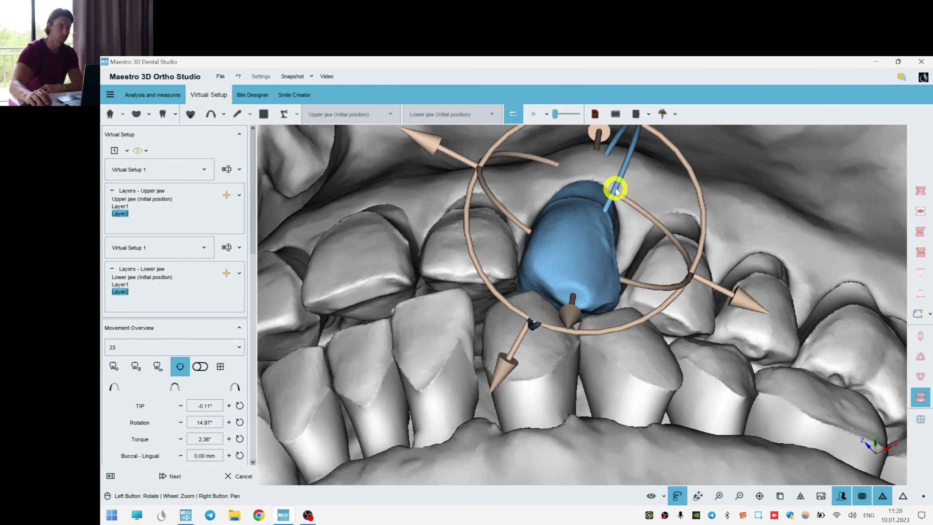
click(753, 181)
Reduce the torque of upper canine 13 to about 0.40°.
scroll(592, 317, down, 5)
drag(592, 318, 548, 252)
scroll(522, 231, up, 5)
click(511, 220)
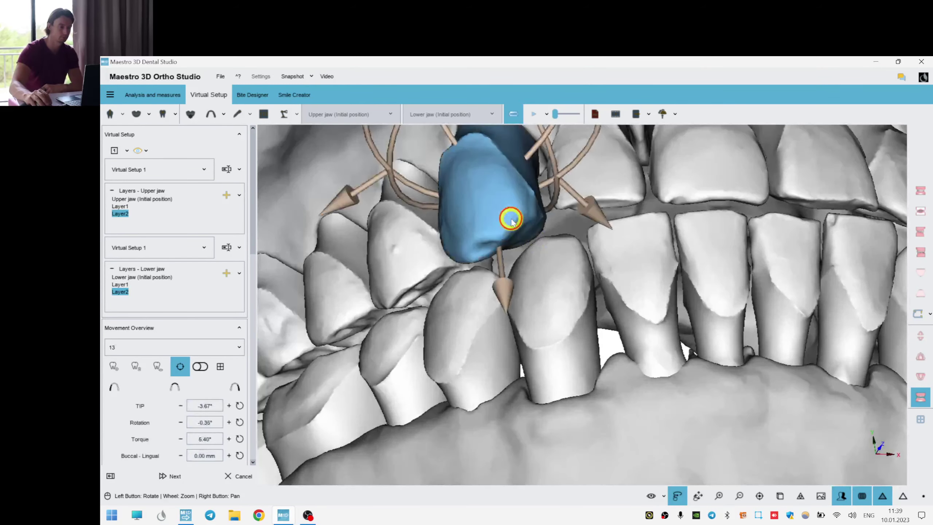
drag(452, 135, 460, 140)
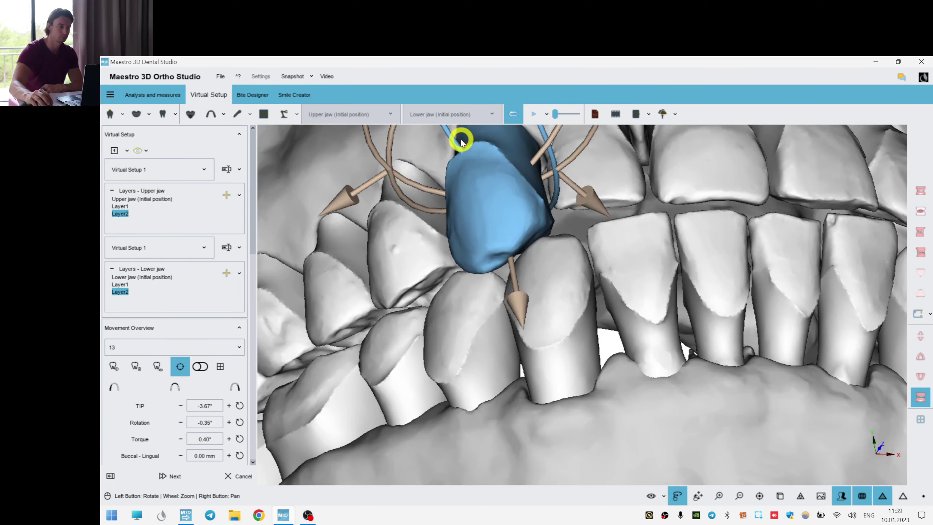
click(716, 407)
Examine the alignment and bite of both jaws from the front.
scroll(661, 408, down, 4)
right_drag(659, 408, 673, 283)
scroll(674, 274, down, 5)
drag(675, 271, 656, 312)
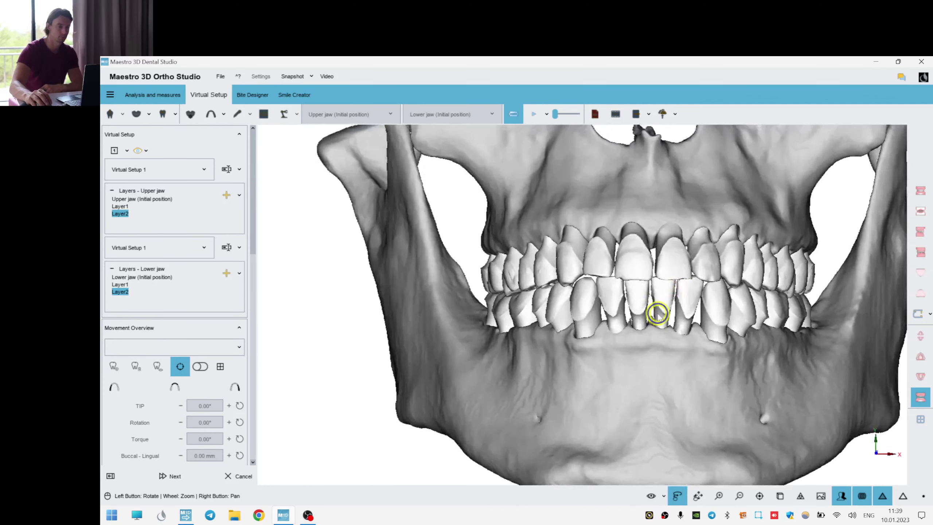
right_drag(656, 315, 635, 342)
drag(635, 341, 652, 312)
scroll(698, 315, up, 2)
right_drag(698, 315, 664, 306)
drag(794, 288, 797, 271)
scroll(795, 271, up, 2)
right_drag(764, 283, 730, 291)
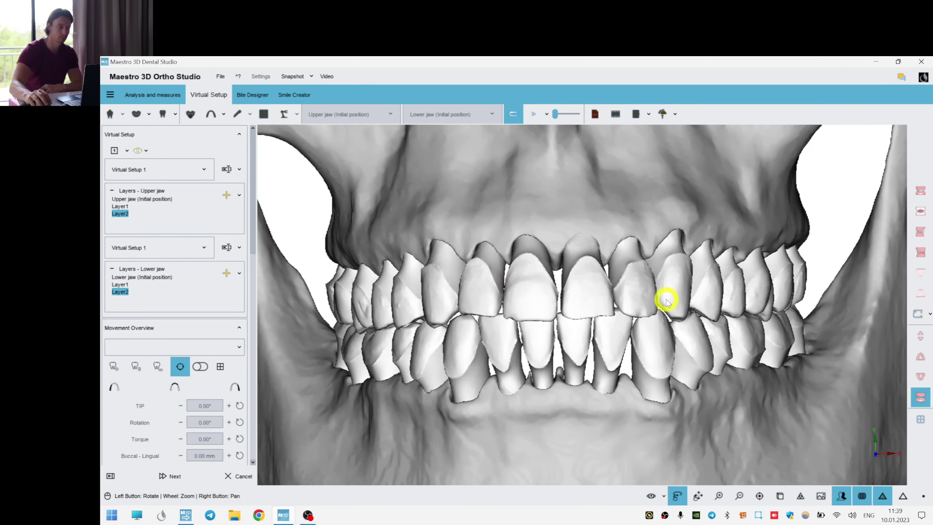
On the upper jaw's Layer1, refine the torque of premolar 24 to about 6.18° and premolar 14 to about 6.26°.
click(115, 206)
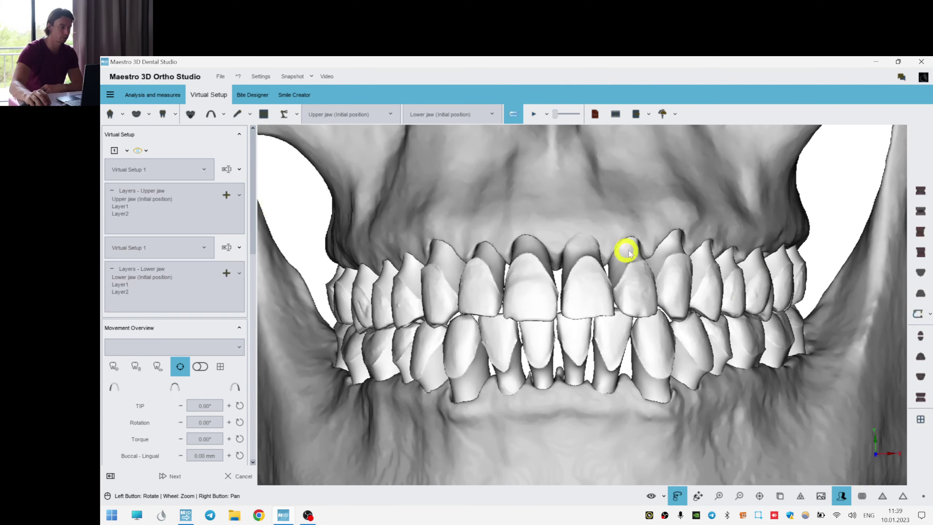
click(717, 296)
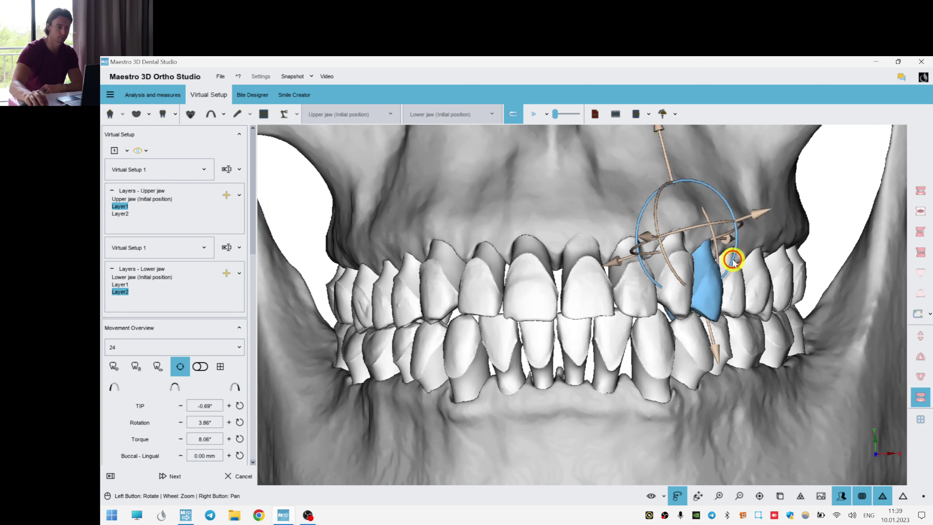
click(733, 260)
click(704, 289)
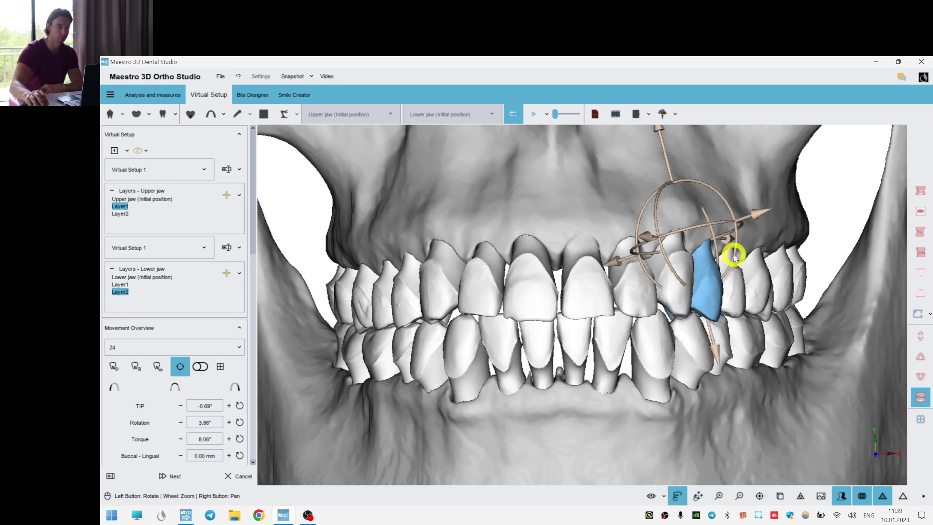
drag(733, 258, 734, 260)
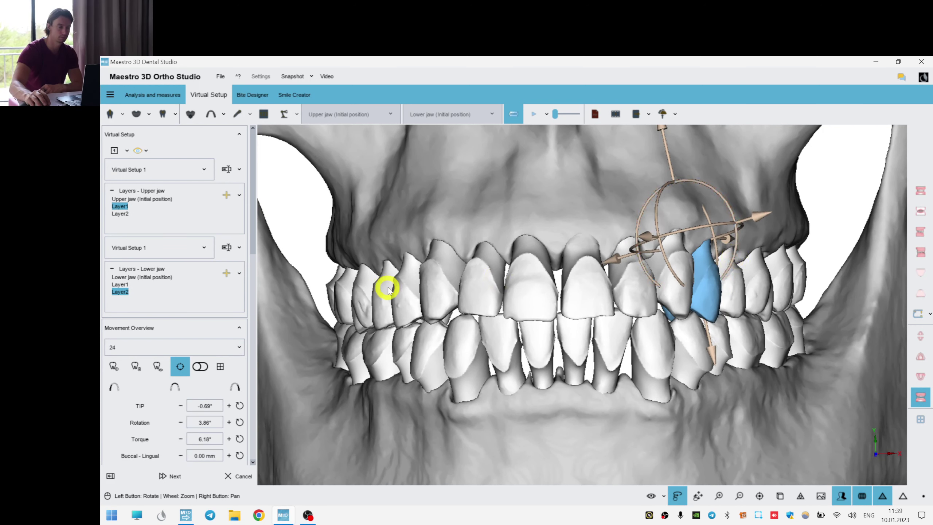
click(398, 298)
drag(378, 267, 379, 265)
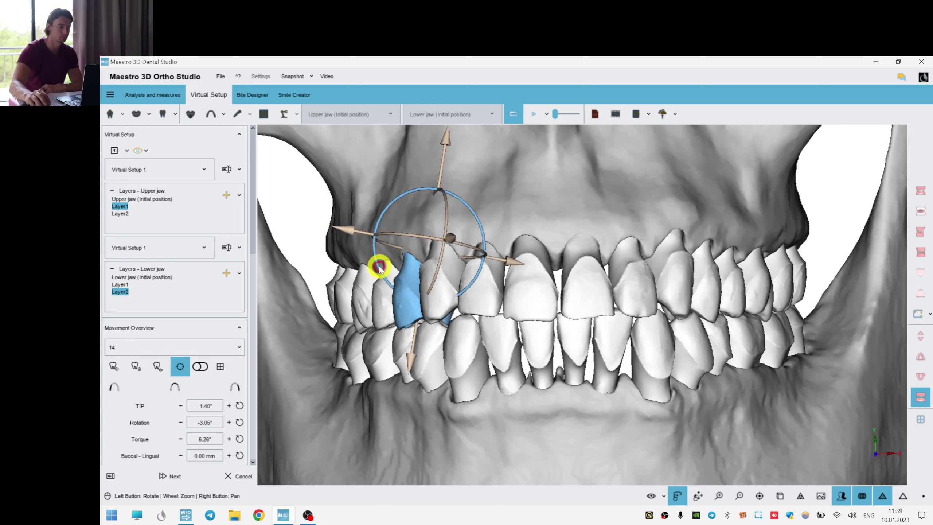
On the upper jaw's Layer2, restore premolars 14 and 24 to their previous-layer positions and check tooth 14.
click(124, 214)
click(400, 301)
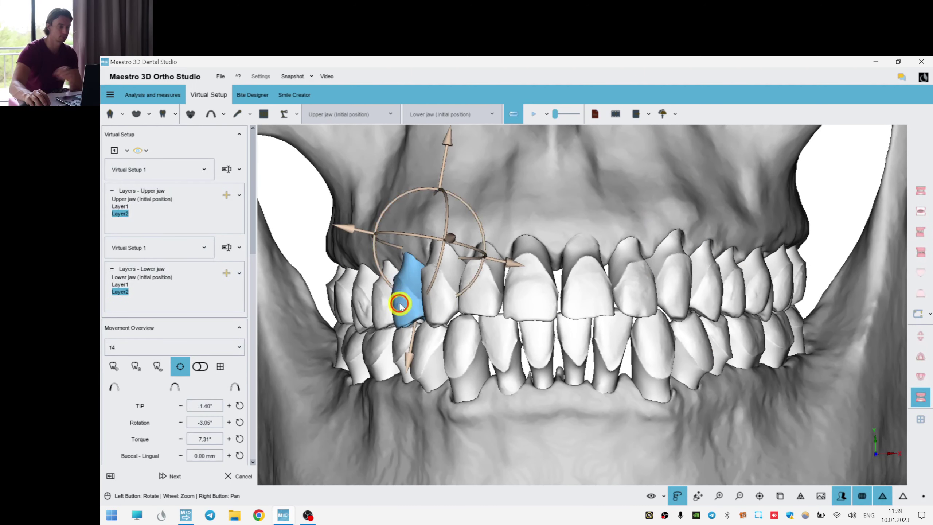
ctrl+click(708, 303)
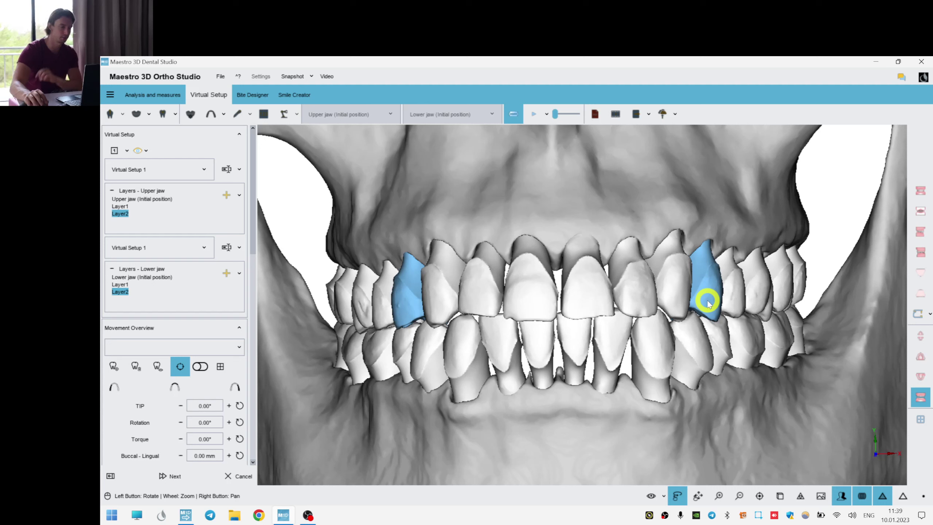
click(112, 368)
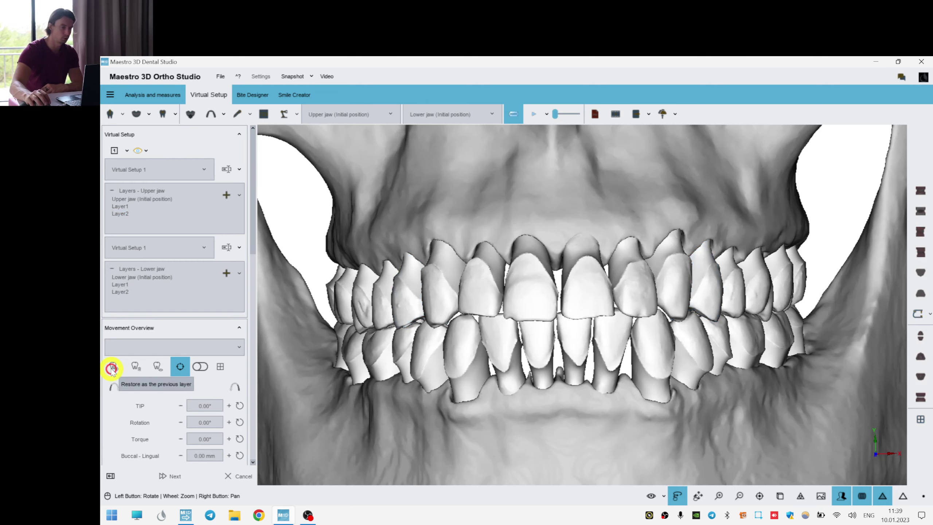
right_click(533, 184)
click(493, 191)
click(419, 300)
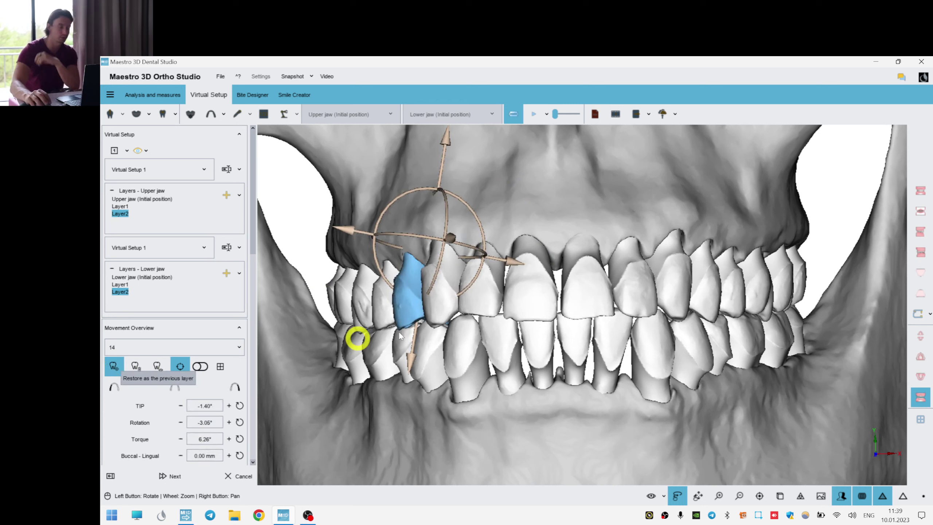
click(522, 199)
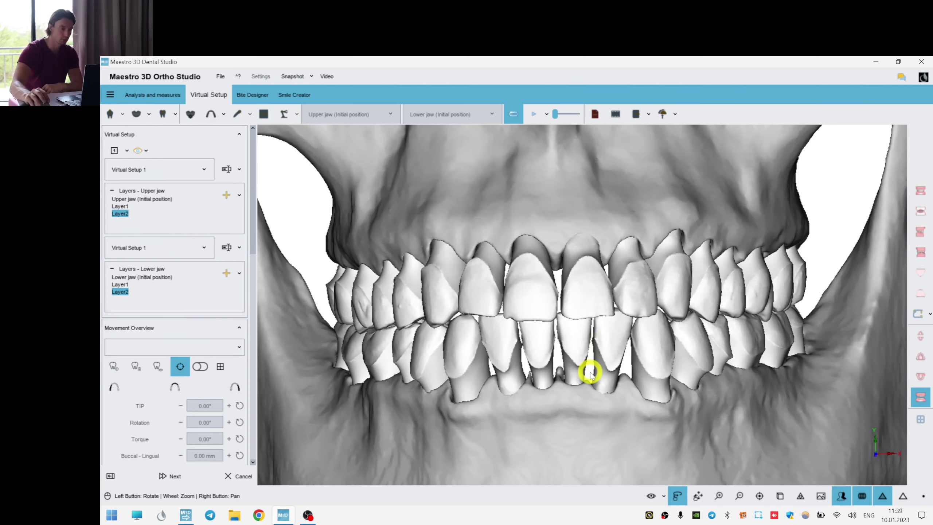
Show only the lower jaw and add a third layer to it.
drag(587, 382, 930, 359)
click(920, 375)
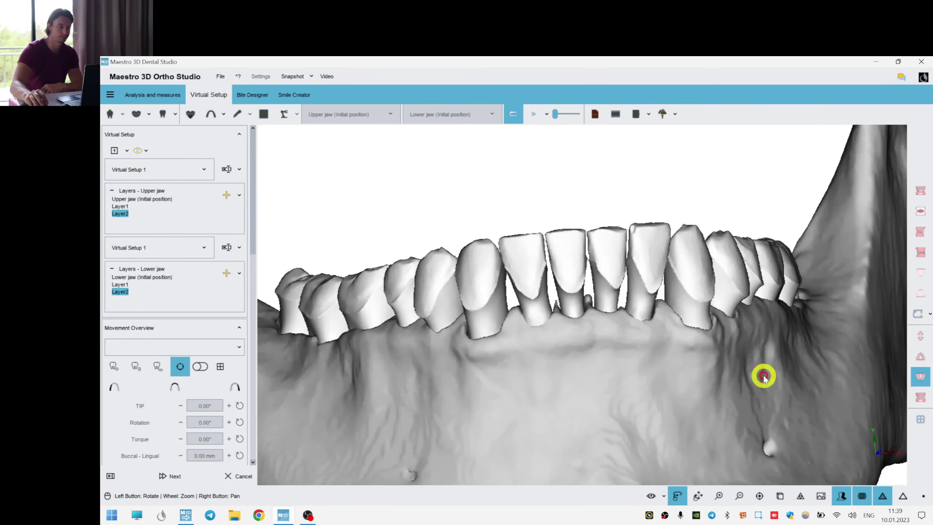
drag(763, 376, 297, 286)
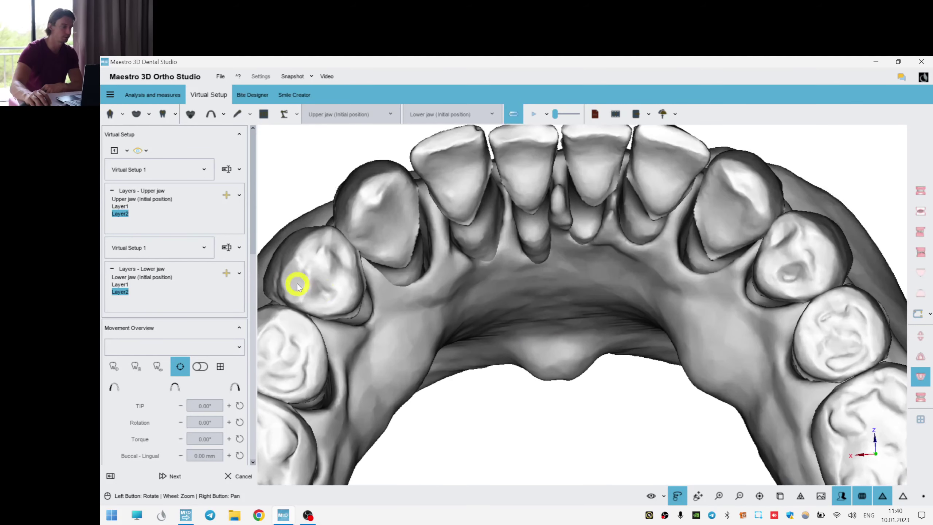
drag(617, 271, 618, 272)
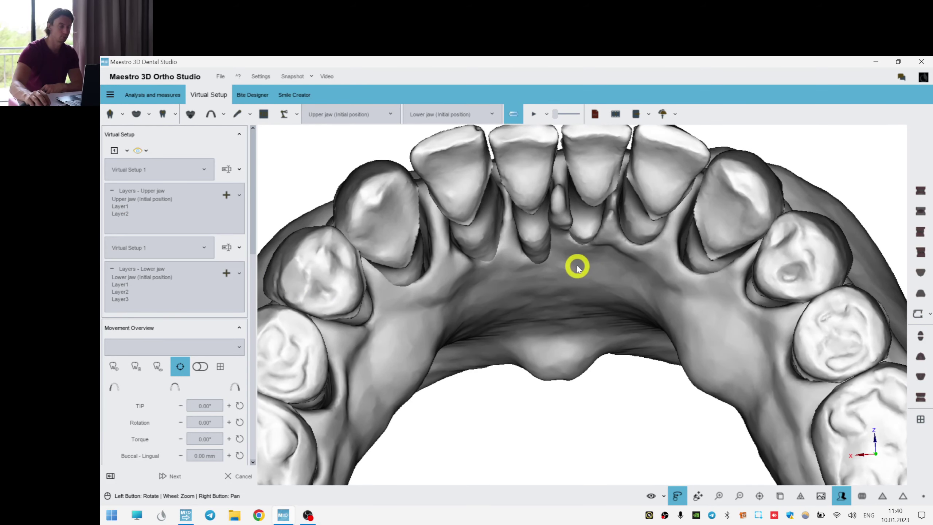
On the lower jaw's Layer3, adjust incisor 32 to about -2.18° tip, -3.17° rotation and 7.58° torque, and refine incisor 31's tip.
right_drag(628, 314, 634, 349)
click(459, 228)
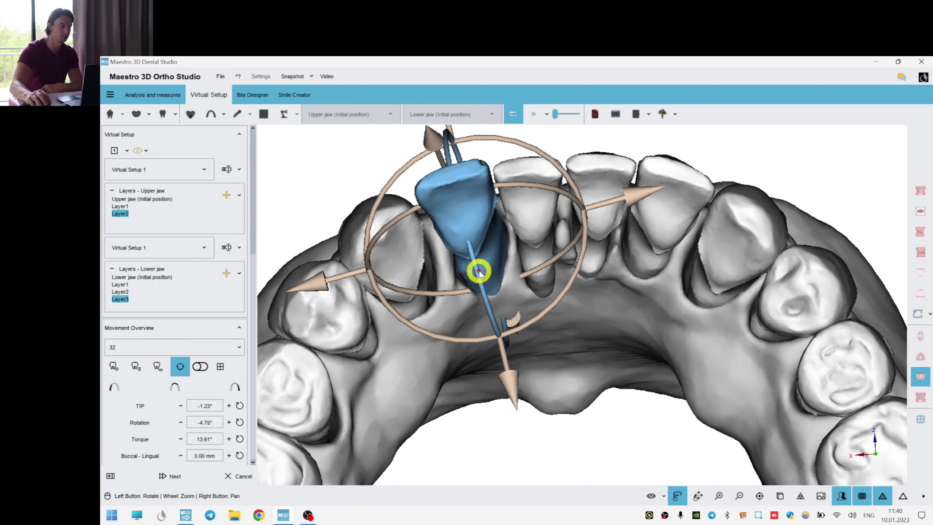
drag(480, 272, 480, 278)
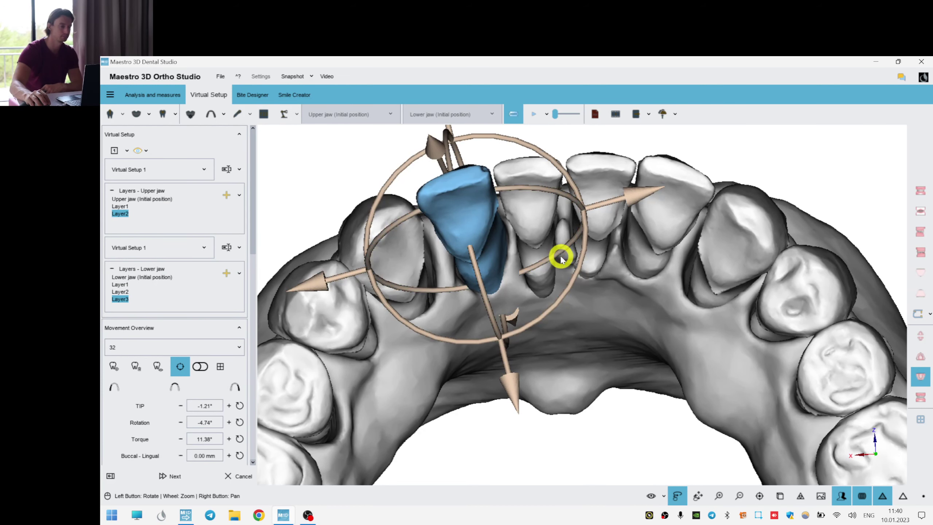
drag(581, 264, 575, 277)
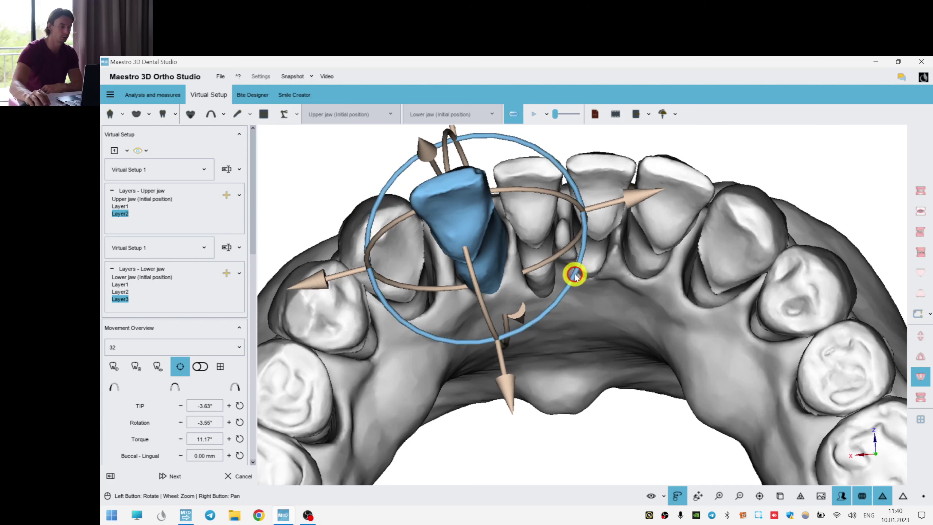
drag(473, 283, 477, 292)
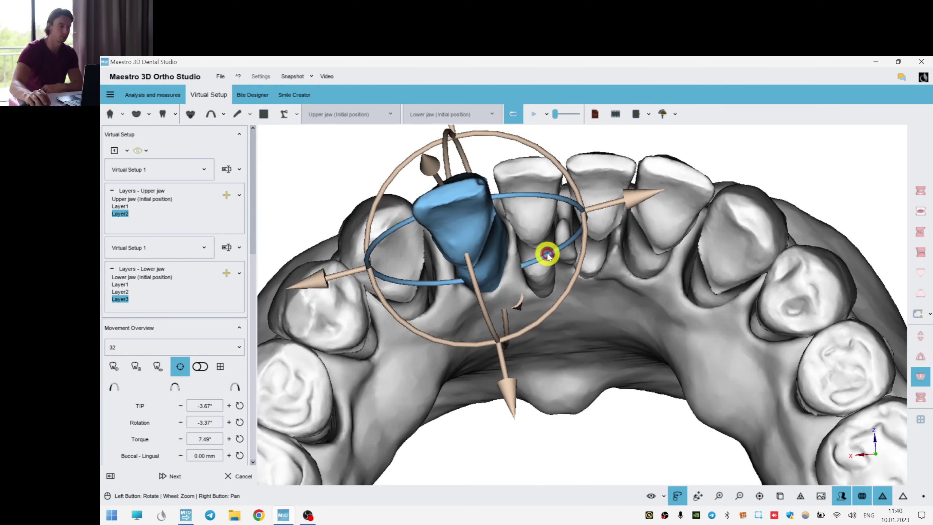
click(527, 228)
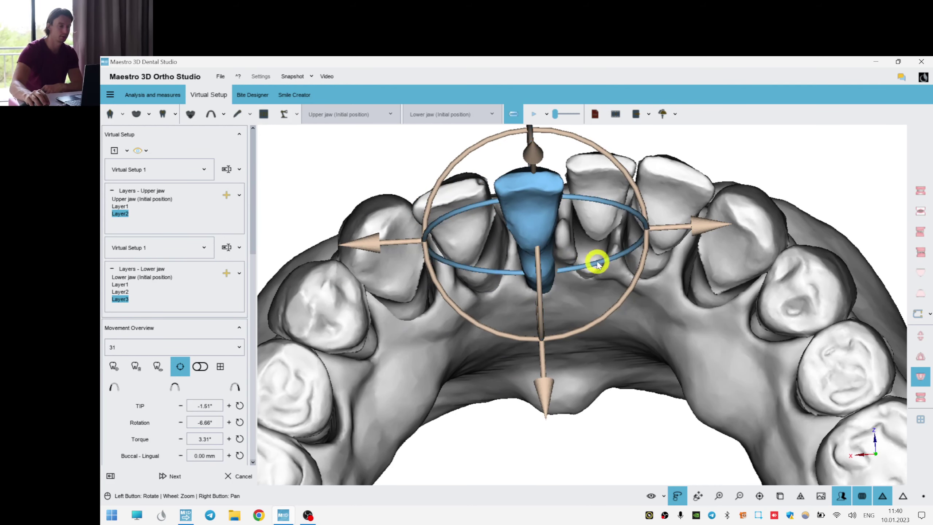
click(504, 238)
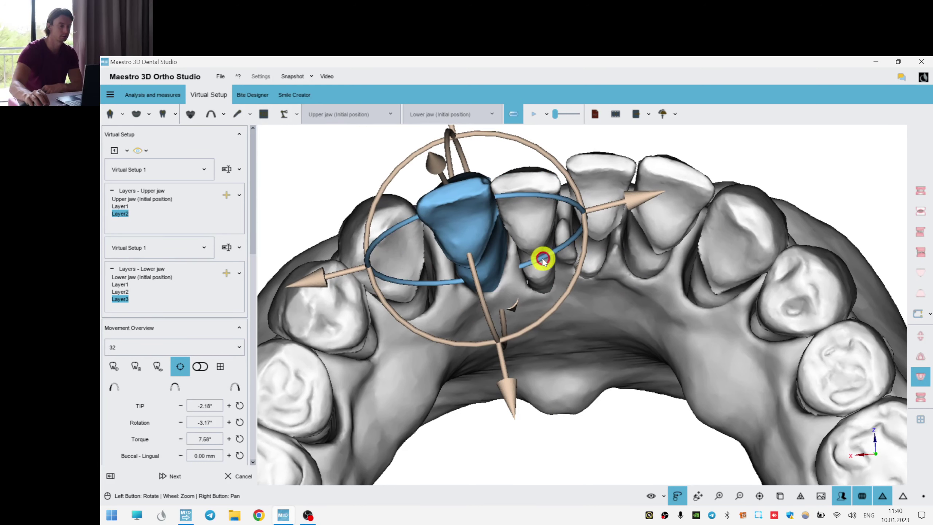
Adjust the torque of incisor 41 to about -3.86° and correct the torque of incisor 42.
click(604, 189)
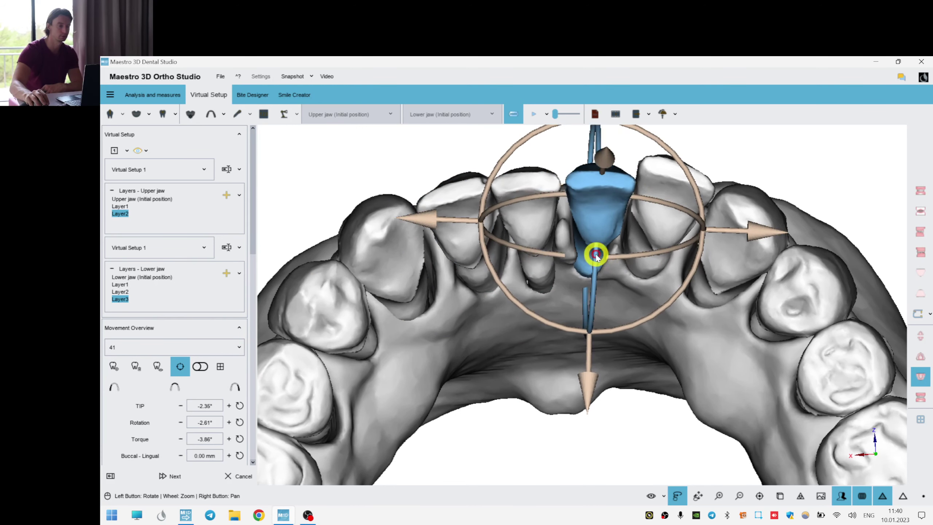
click(688, 186)
drag(805, 310, 637, 275)
drag(606, 239, 652, 269)
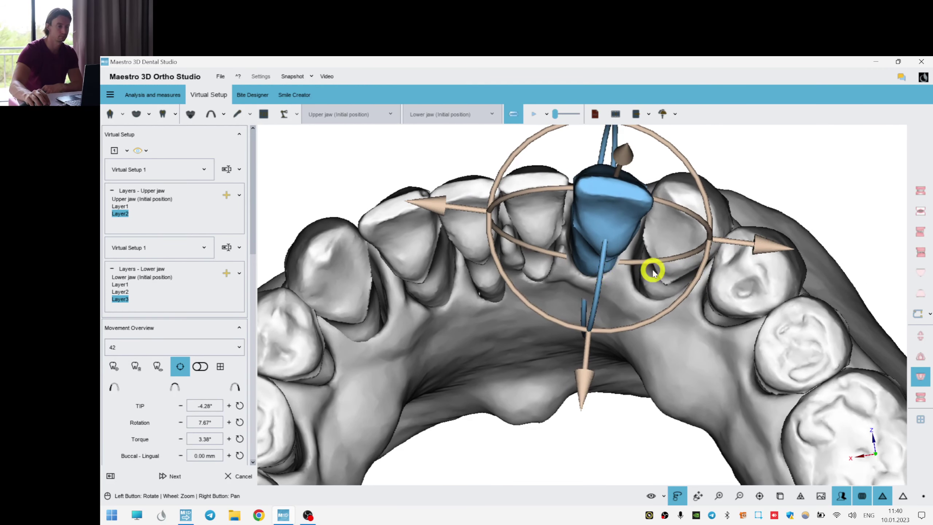
Refine canine 43, then bring incisor 42 to about -1.98° tip and 6.81° torque with a buccal-lingual shift of about -0.44 mm.
click(671, 234)
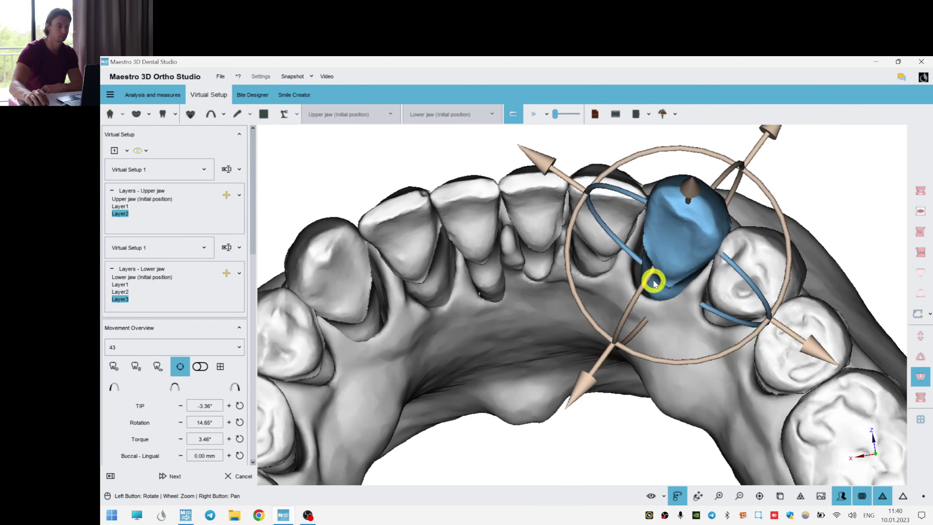
click(660, 167)
drag(660, 167, 596, 331)
click(598, 313)
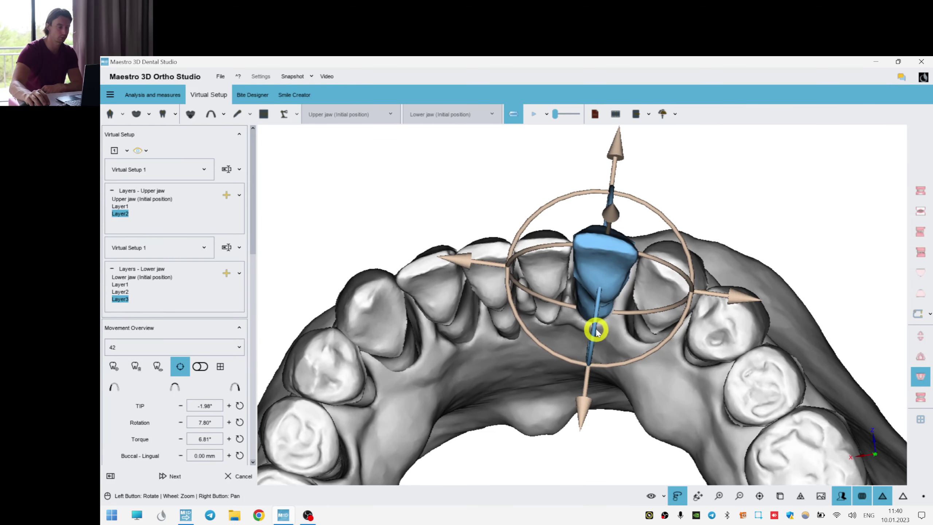
drag(585, 402, 566, 392)
right_click(641, 414)
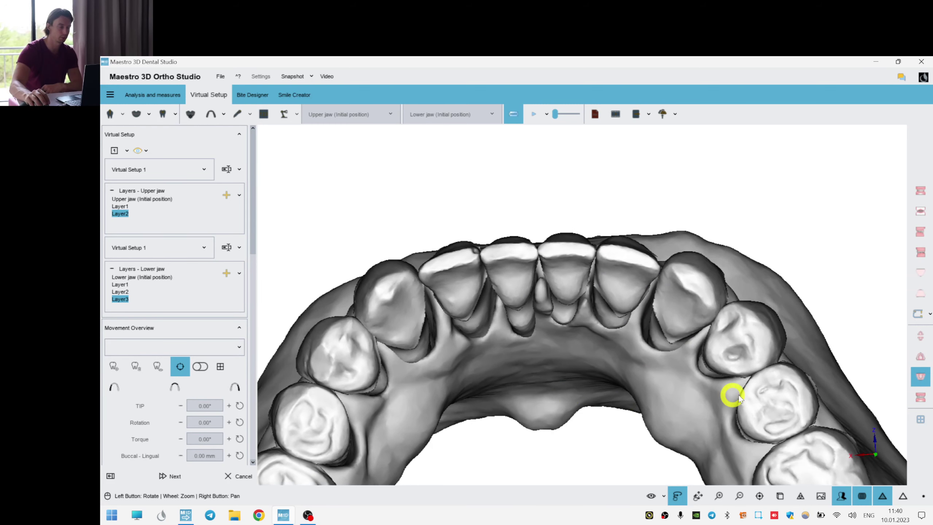
Hide the lower bone temporarily to examine the roots from the lingual side, and show it again.
click(668, 496)
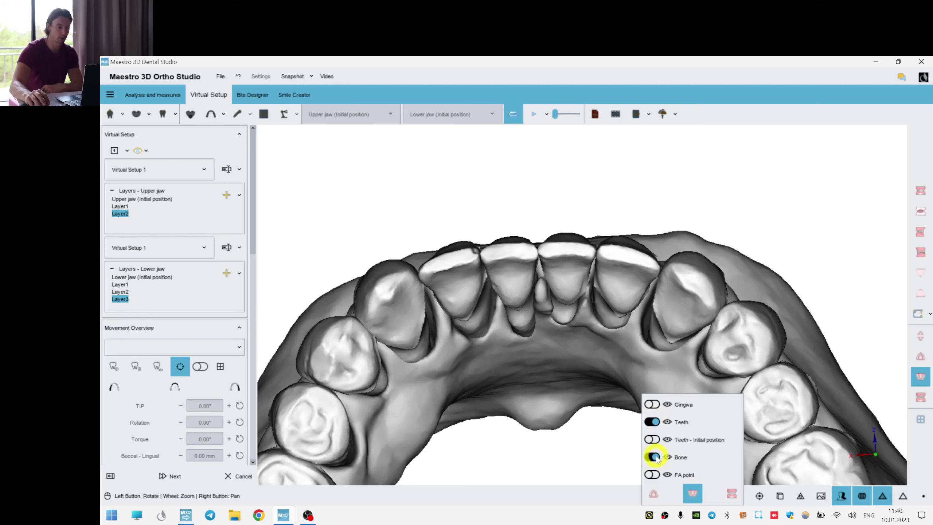
click(652, 457)
drag(514, 434, 578, 354)
scroll(548, 352, up, 6)
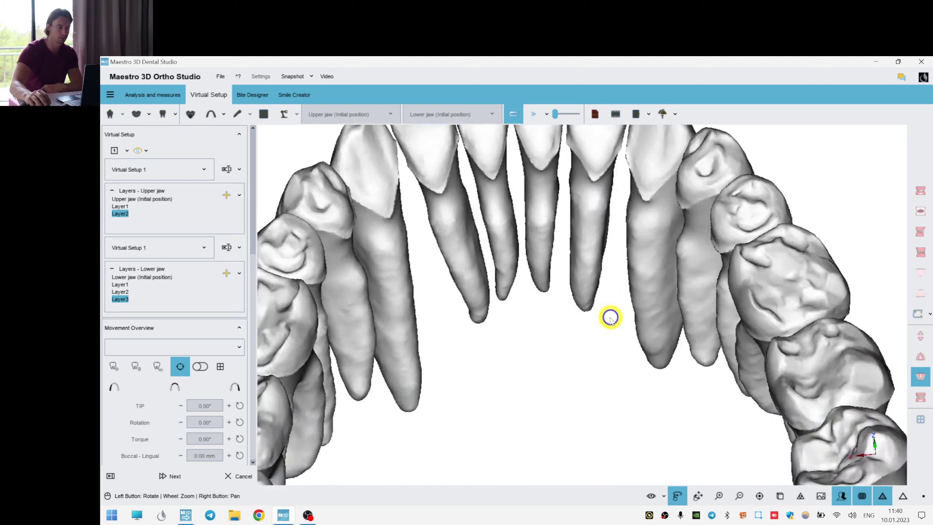
drag(610, 317, 683, 486)
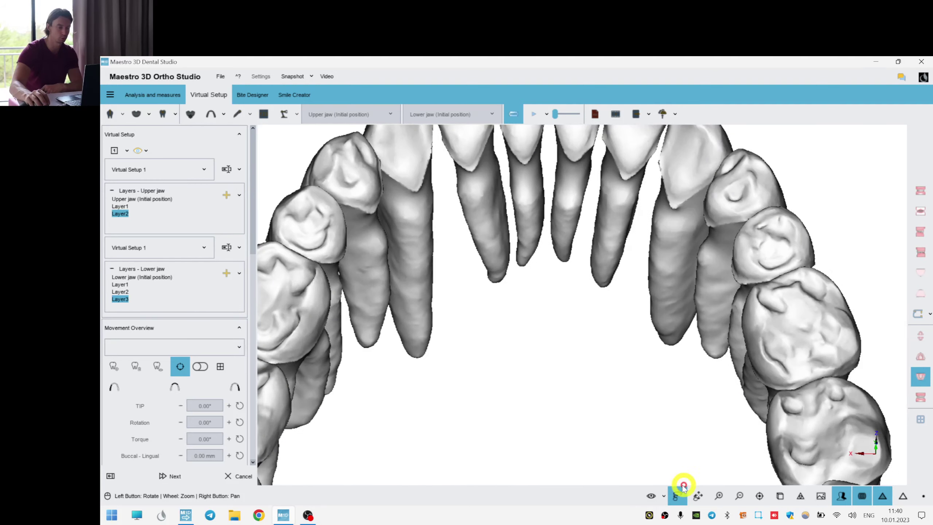
click(665, 496)
click(652, 456)
Adjust canine 33 to about -3.63° tip, 15.84° rotation and 2.15° torque, and check canine 43.
scroll(522, 335, down, 3)
drag(522, 338, 402, 229)
click(377, 266)
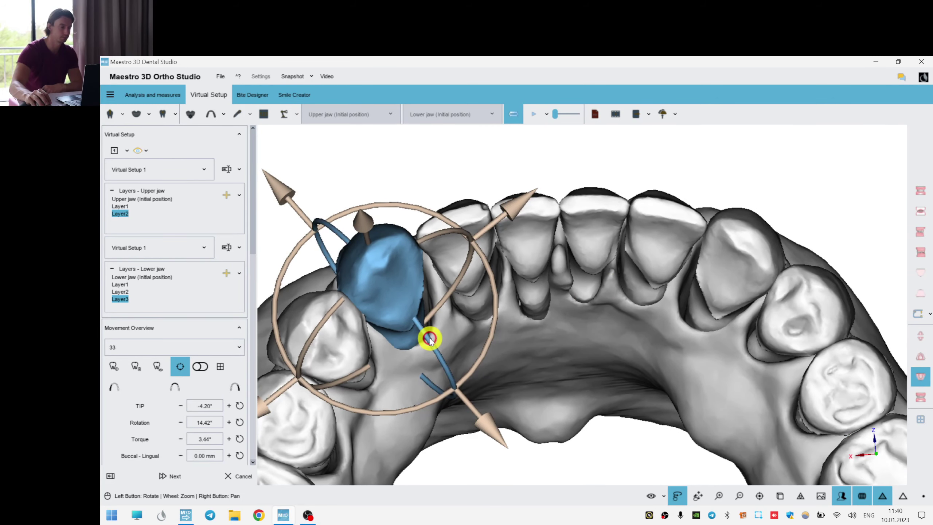
drag(430, 340, 441, 305)
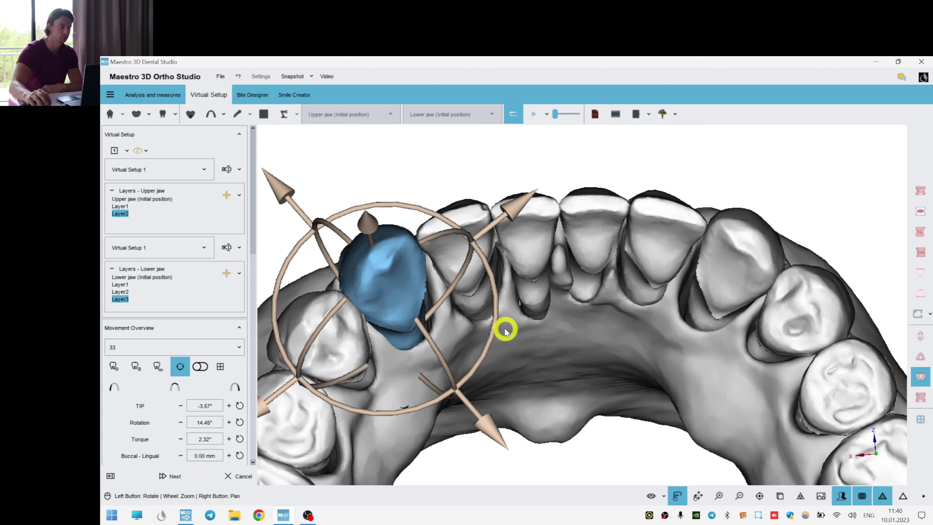
drag(496, 332, 495, 335)
click(436, 352)
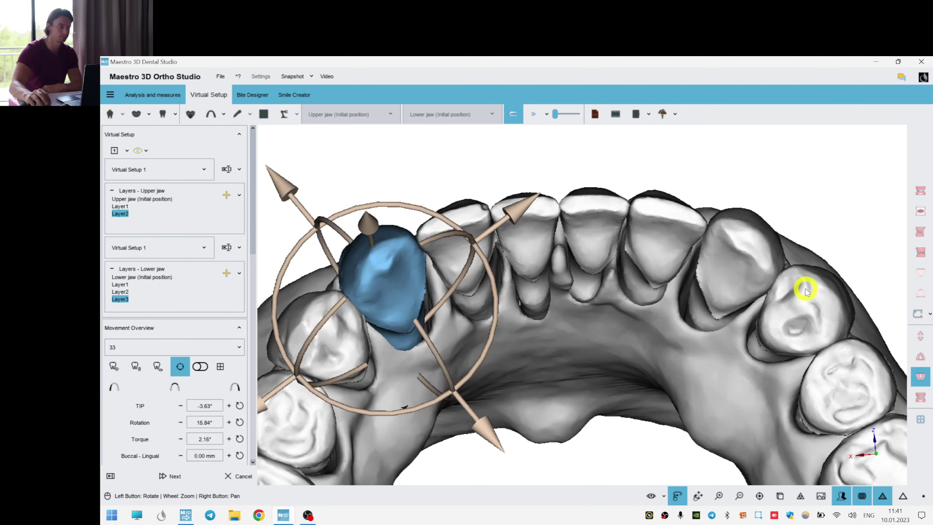
click(721, 249)
click(756, 164)
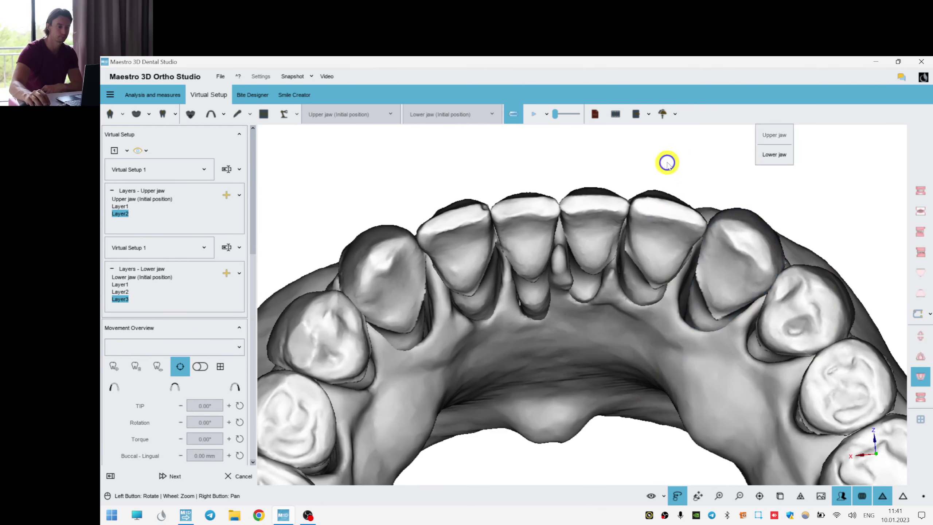
Show the lower gingiva and compare the initial position with Layer3.
drag(654, 348, 652, 305)
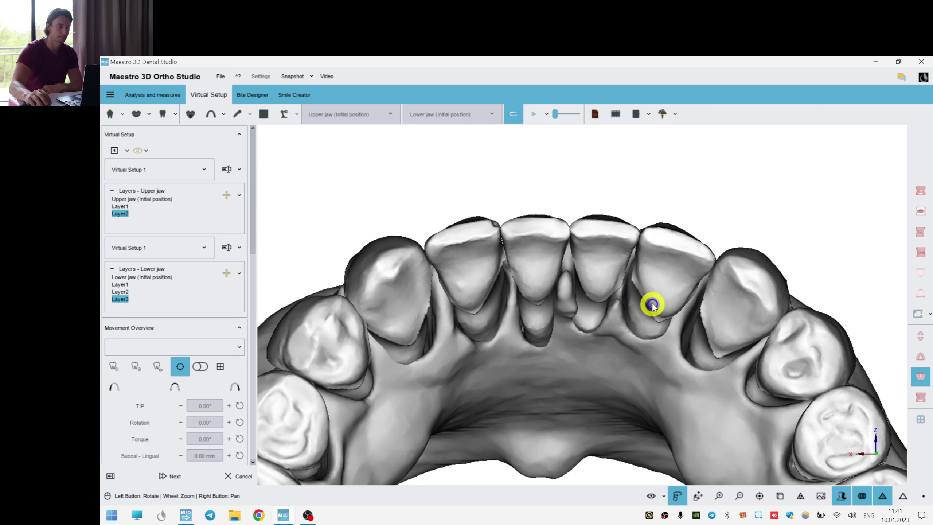
click(666, 496)
click(655, 406)
drag(609, 340, 693, 346)
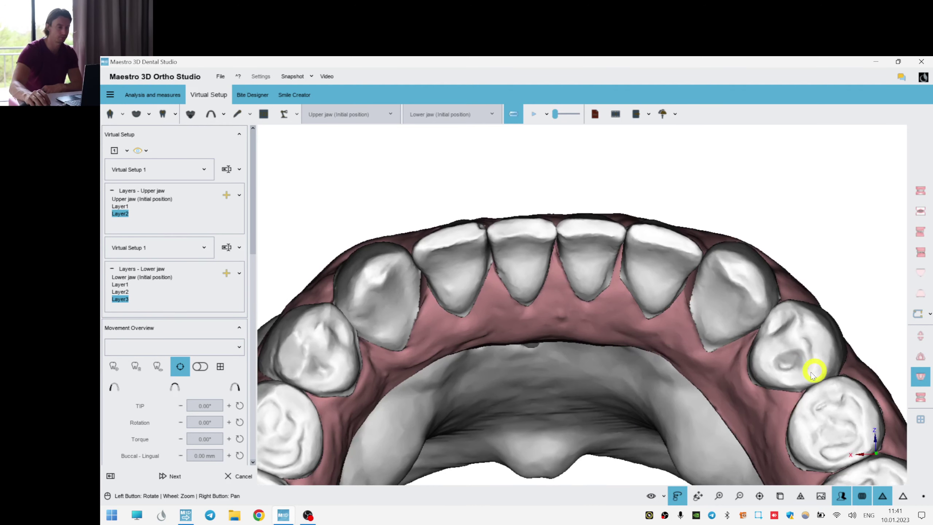
drag(812, 375, 756, 402)
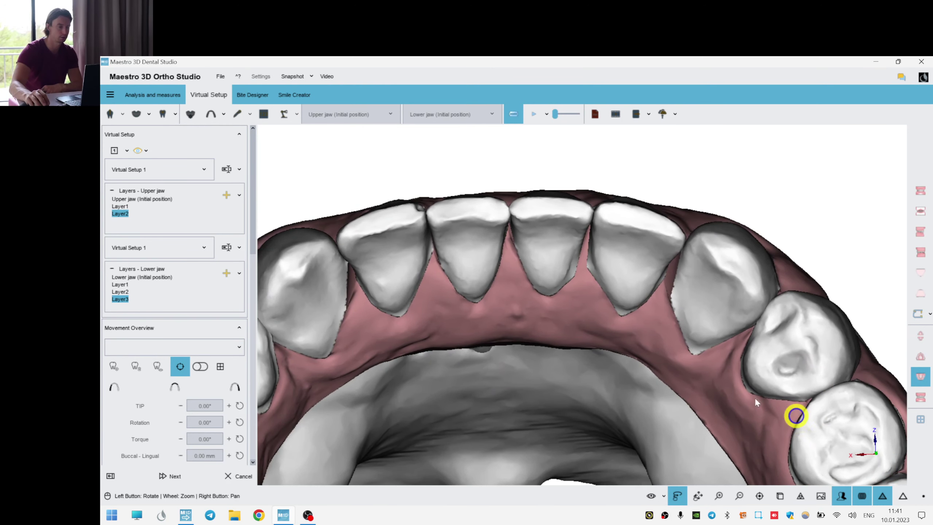
click(131, 277)
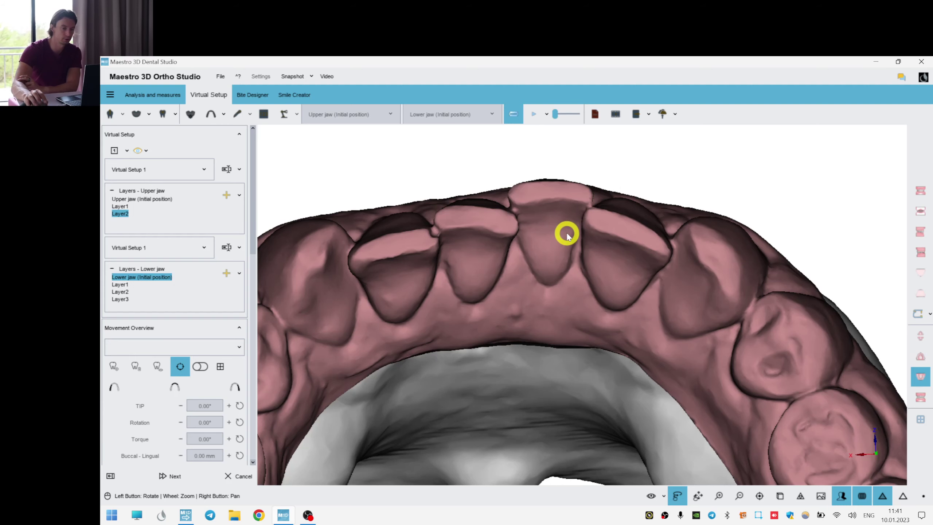
click(118, 300)
Inspect the lower incisors up close and slightly refine the torque of incisor 41.
drag(487, 267, 536, 265)
scroll(526, 253, up, 3)
right_drag(526, 253, 554, 353)
right_drag(569, 216, 550, 273)
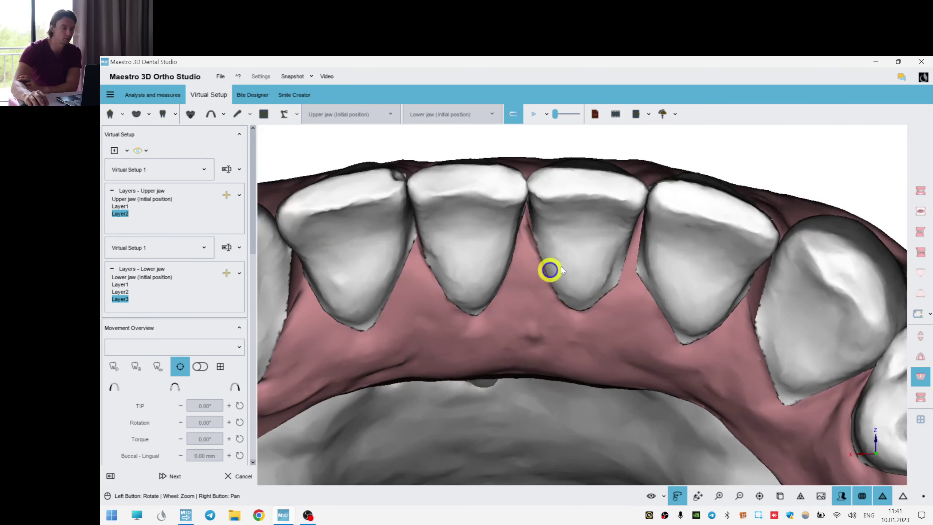
drag(660, 263, 642, 266)
click(538, 260)
drag(535, 309, 535, 312)
right_click(677, 302)
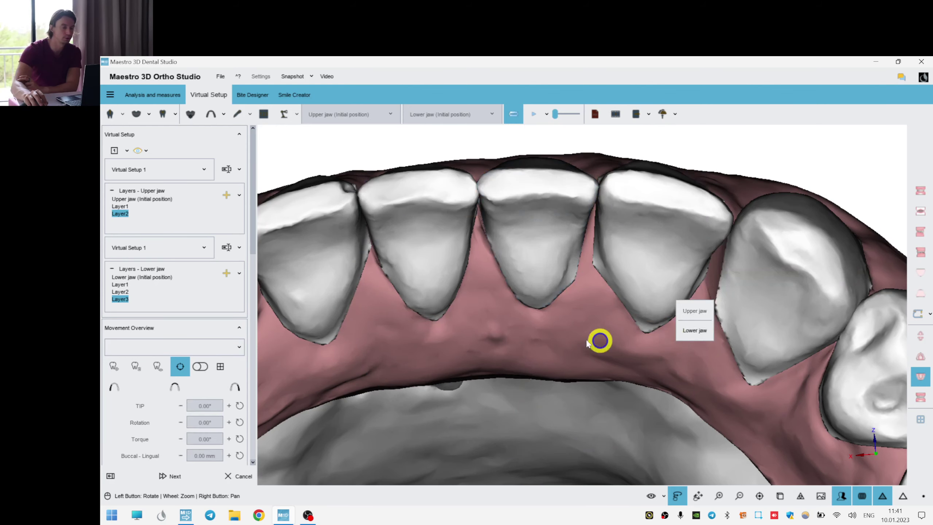
Compare the lower front teeth's initial position with Layer3 again from the lingual side.
right_drag(543, 340, 661, 262)
scroll(647, 221, down, 3)
right_drag(629, 181, 587, 284)
drag(586, 284, 590, 271)
right_drag(577, 281, 558, 276)
click(126, 275)
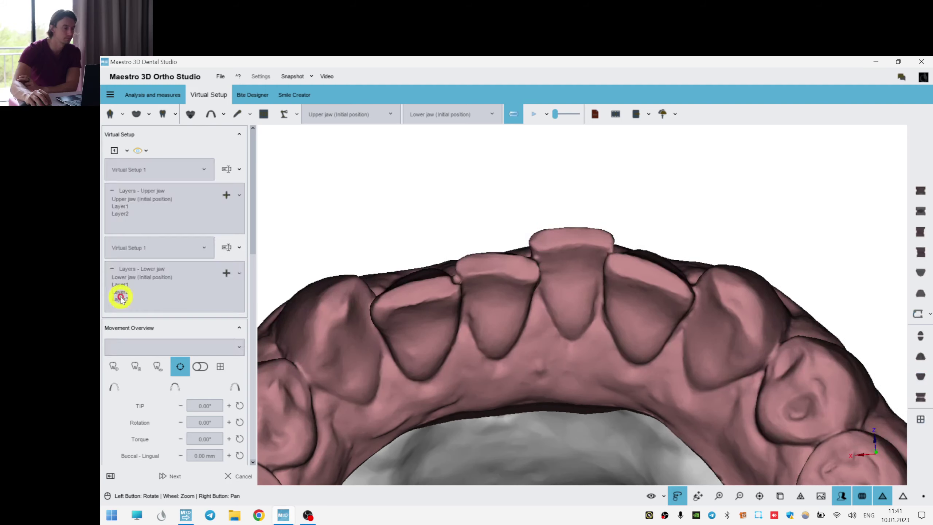
click(122, 299)
Refine the tip of incisor 42 to about -2.29° and incisor 41 to about -0.53°, and check canine 43 and Layer3.
drag(725, 324, 594, 273)
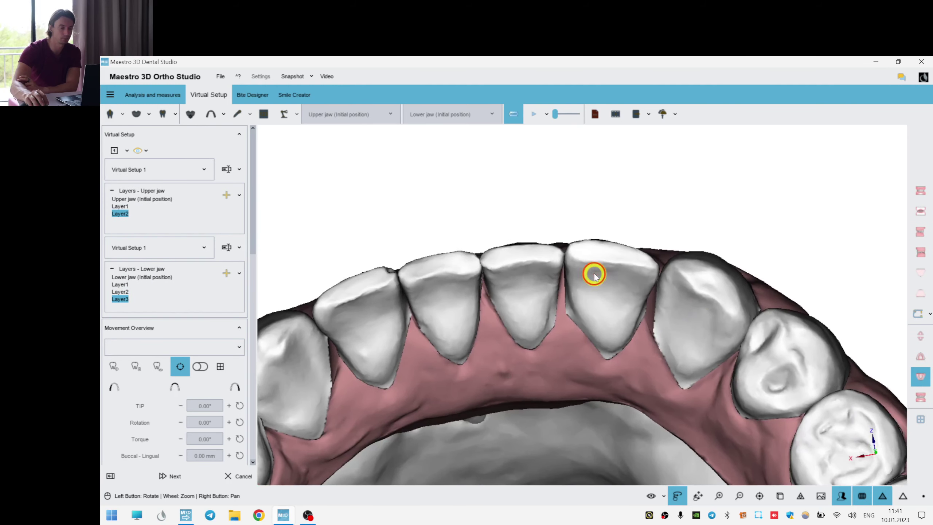
click(594, 273)
drag(665, 389, 665, 387)
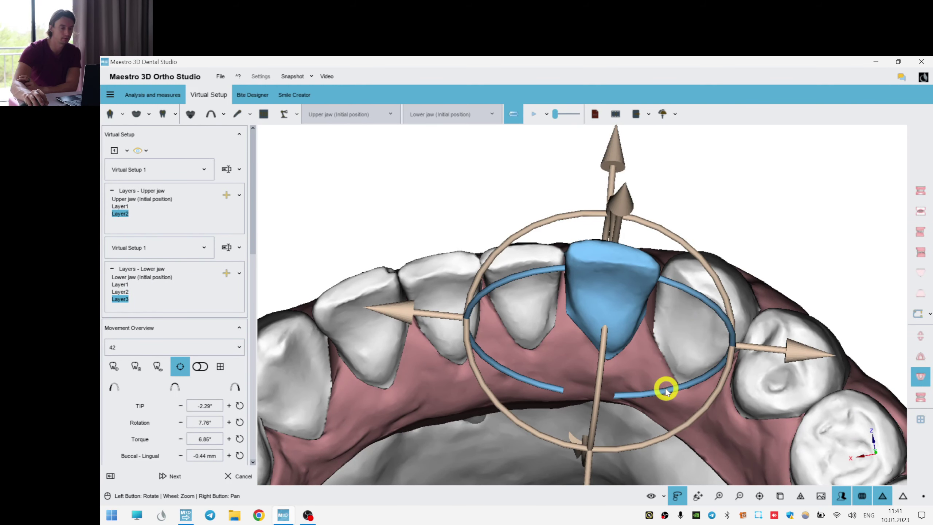
click(565, 304)
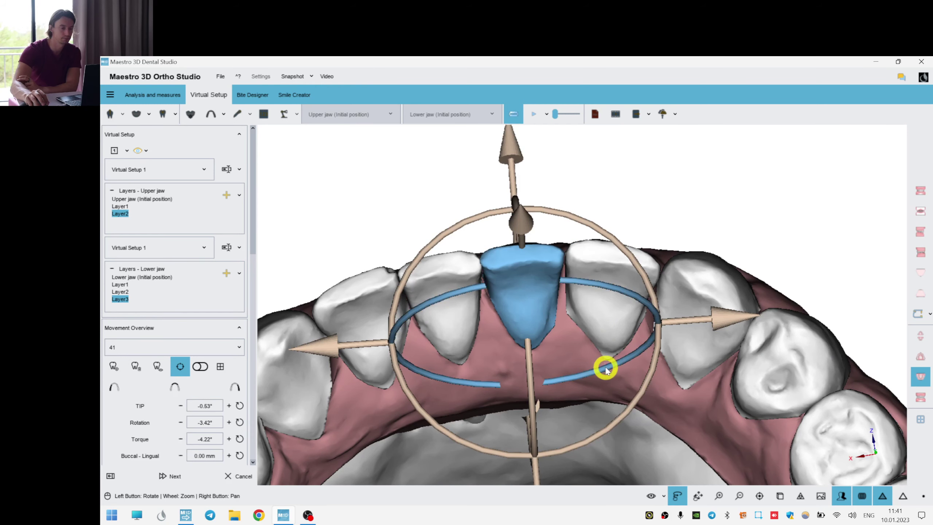
click(722, 302)
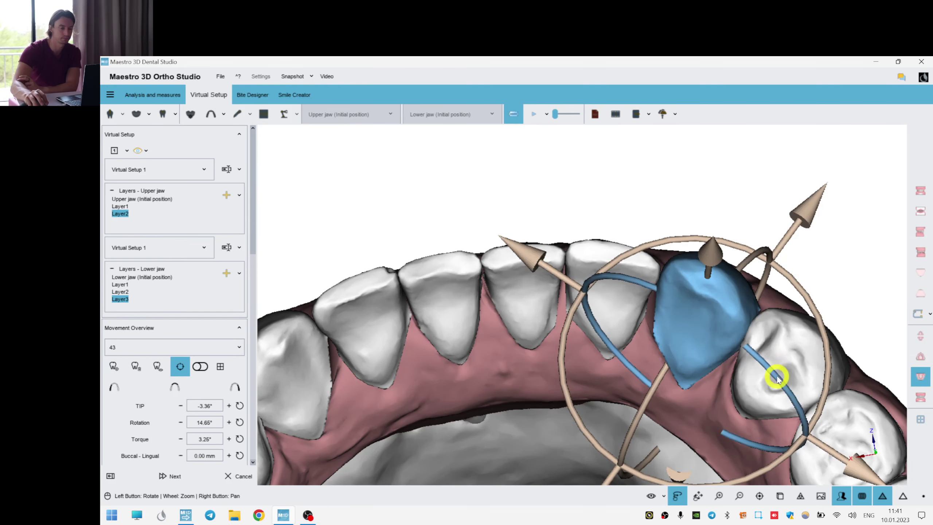
right_click(527, 159)
right_drag(573, 279, 596, 236)
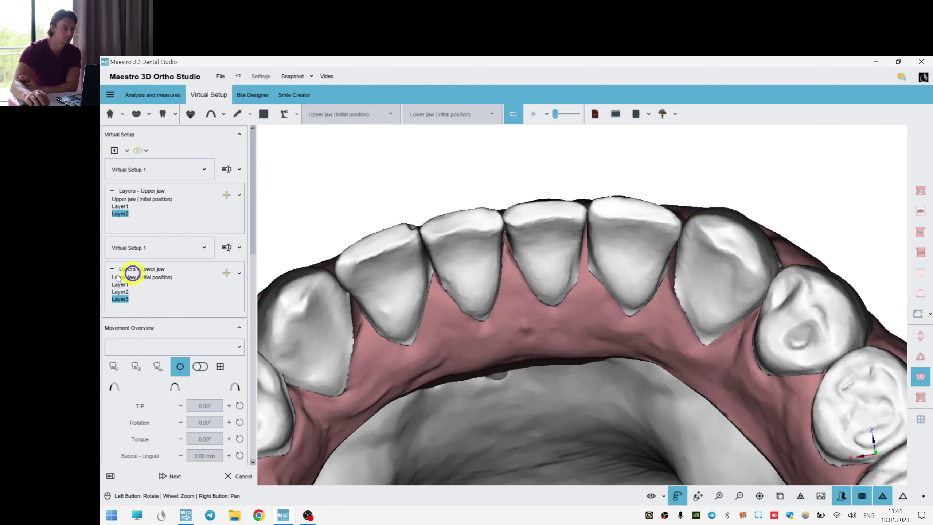
click(123, 300)
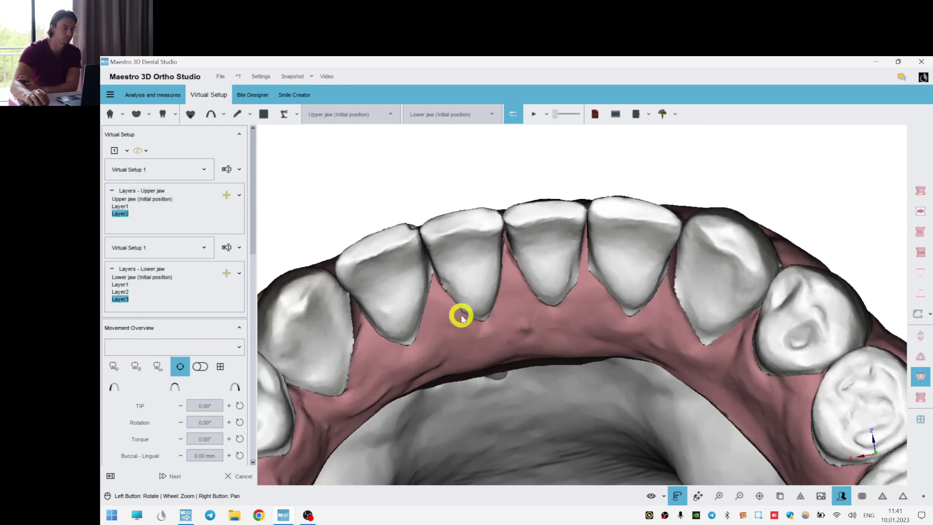
Refine the tip of incisor 31 to about -2.36° on Layer3.
scroll(504, 317, up, 2)
click(495, 253)
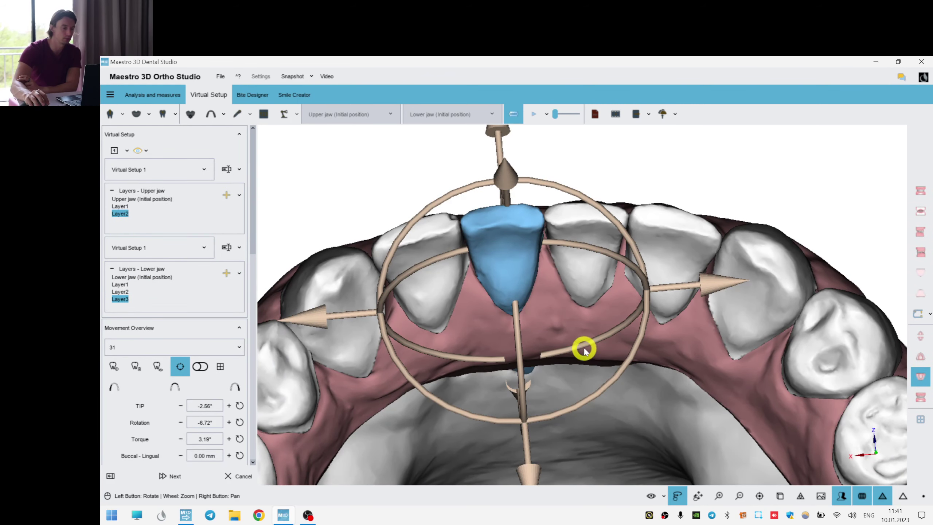
drag(585, 346, 581, 346)
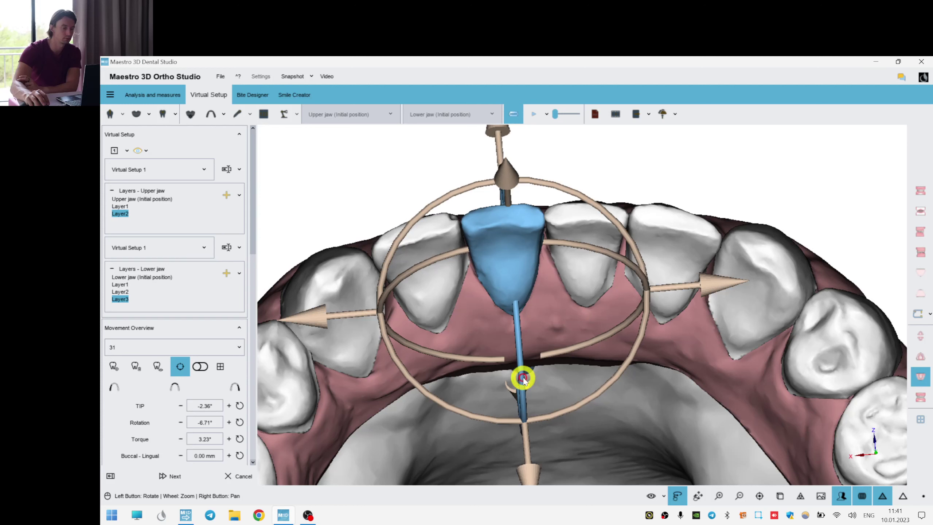
Compare Layer3 with the lower jaw's initial position and refine incisor 32 to about -1.76° tip and -1.63° rotation.
click(416, 274)
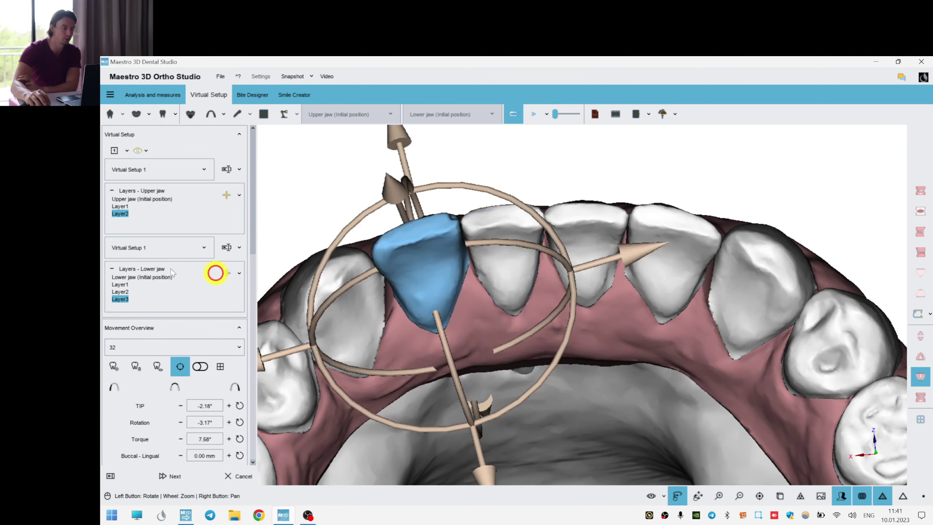
click(136, 277)
click(119, 300)
drag(451, 337, 460, 343)
click(491, 284)
drag(589, 360, 588, 362)
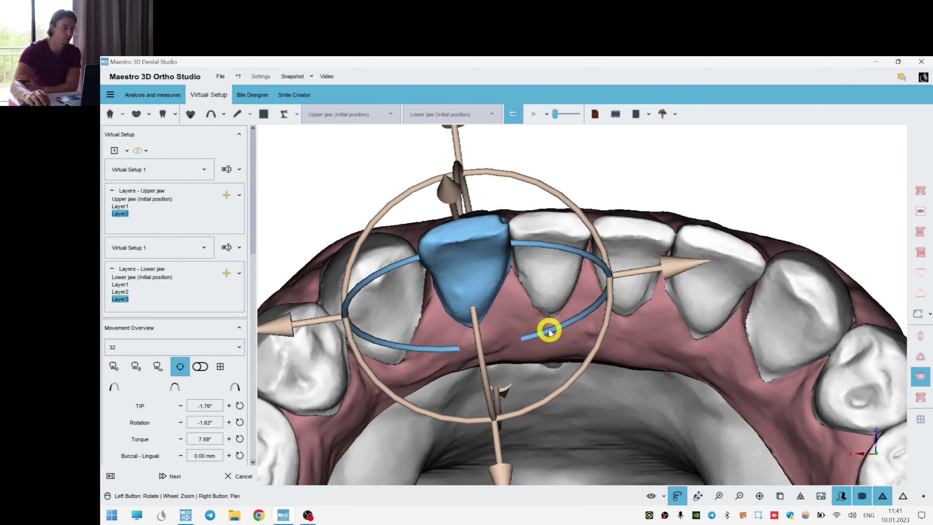
Refine the rotation of canine 33 to about 15.88° on the lower jaw's Layer3.
click(382, 292)
drag(463, 313, 467, 311)
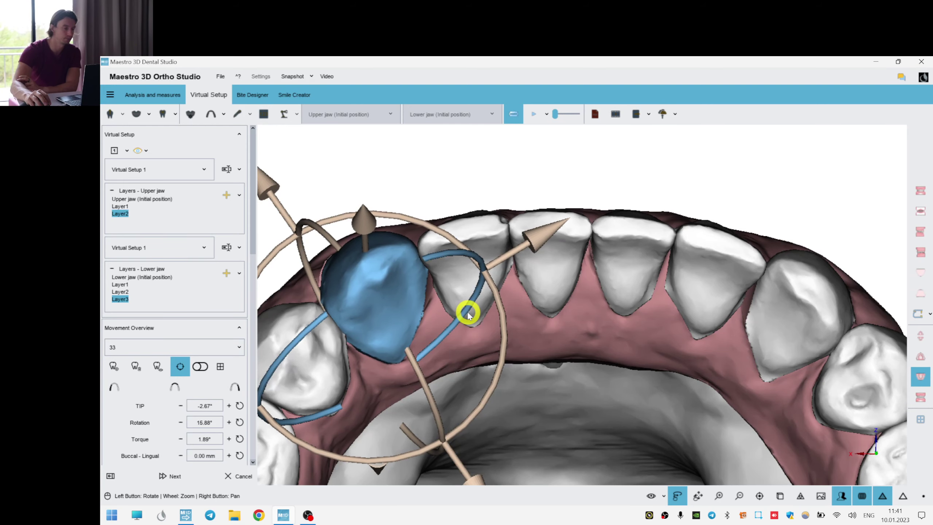
click(611, 356)
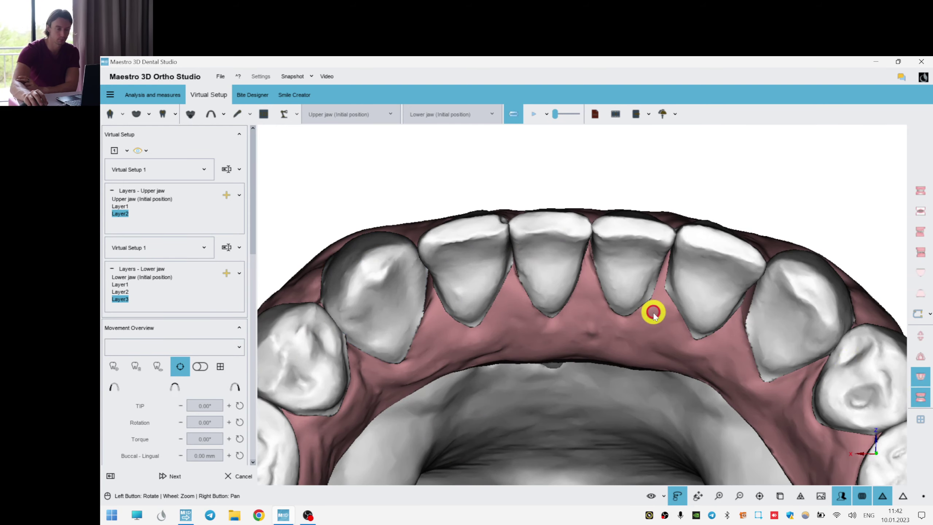
Isolate the lower jaw and slightly intrude incisors 32, 31, 41 and 42 to level their edges.
drag(653, 315, 666, 363)
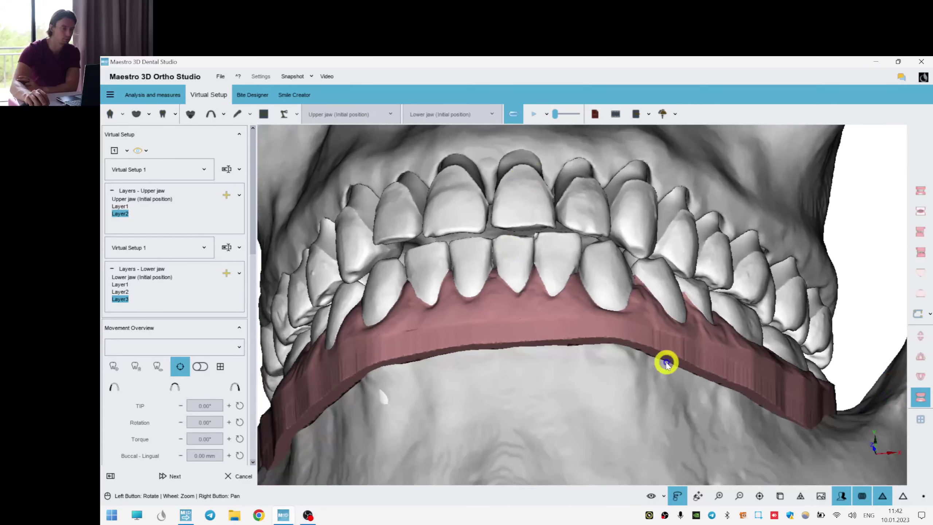
click(920, 379)
drag(511, 337, 556, 255)
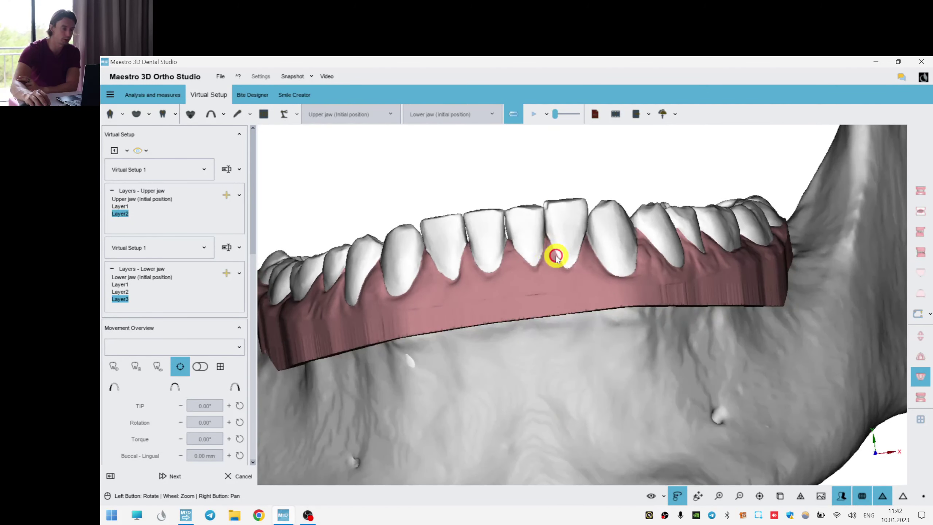
click(565, 248)
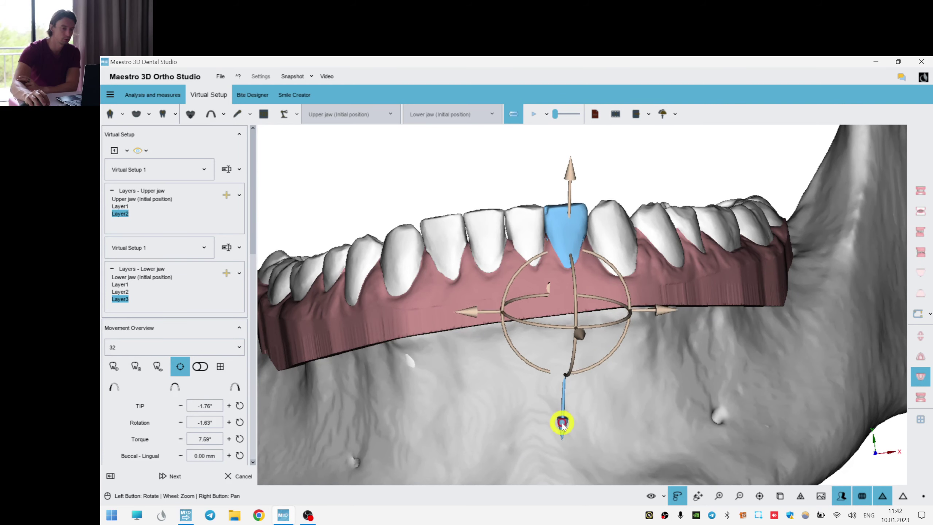
click(525, 217)
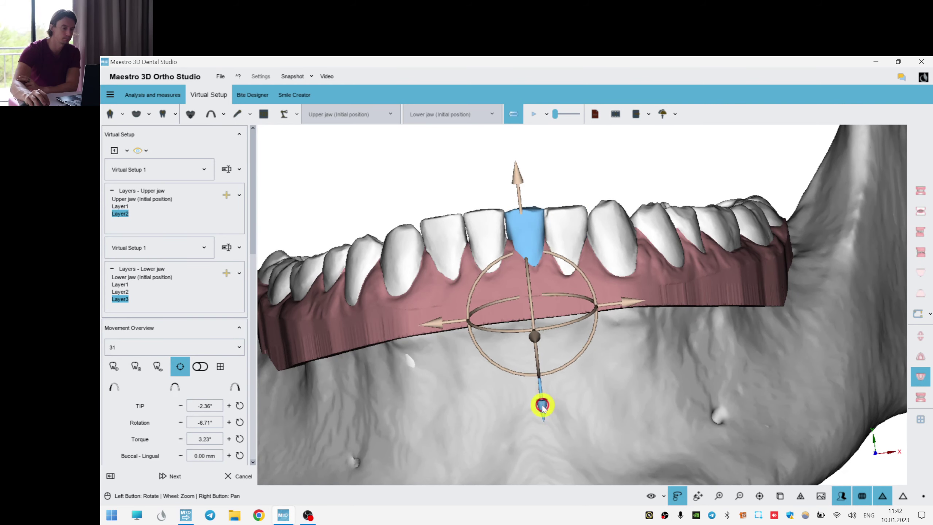
click(468, 224)
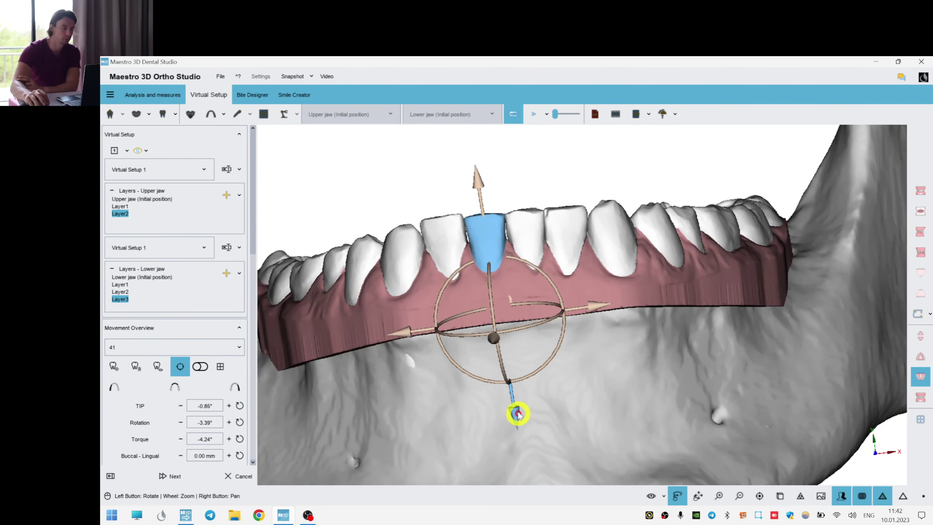
click(452, 242)
click(496, 424)
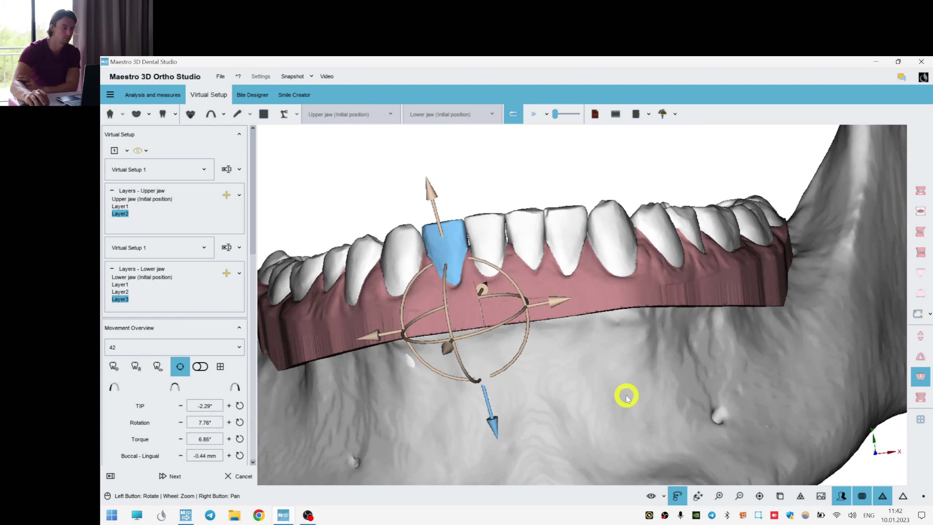
click(660, 349)
Check incisors 31 and 41 up close from the front and refine the tip of 41 to about -0.75°.
drag(724, 369, 737, 386)
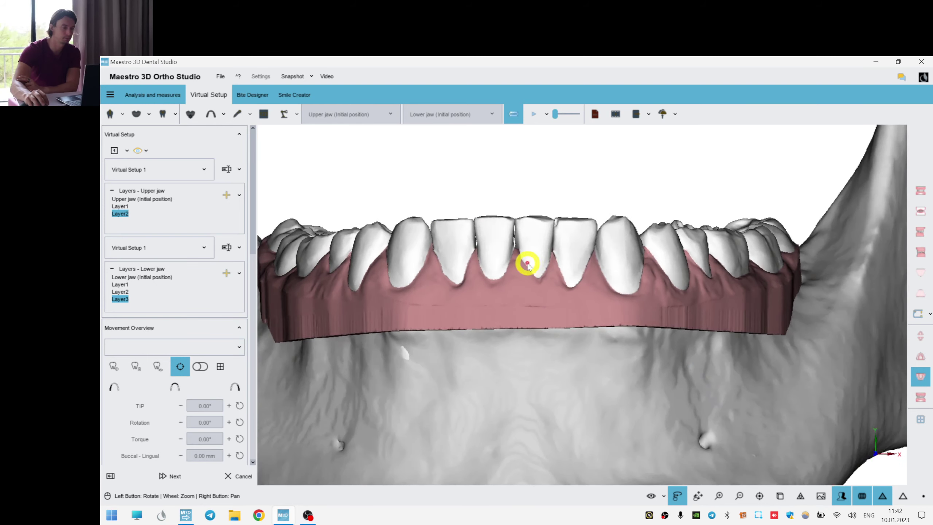
scroll(529, 265, up, 4)
scroll(579, 287, up, 5)
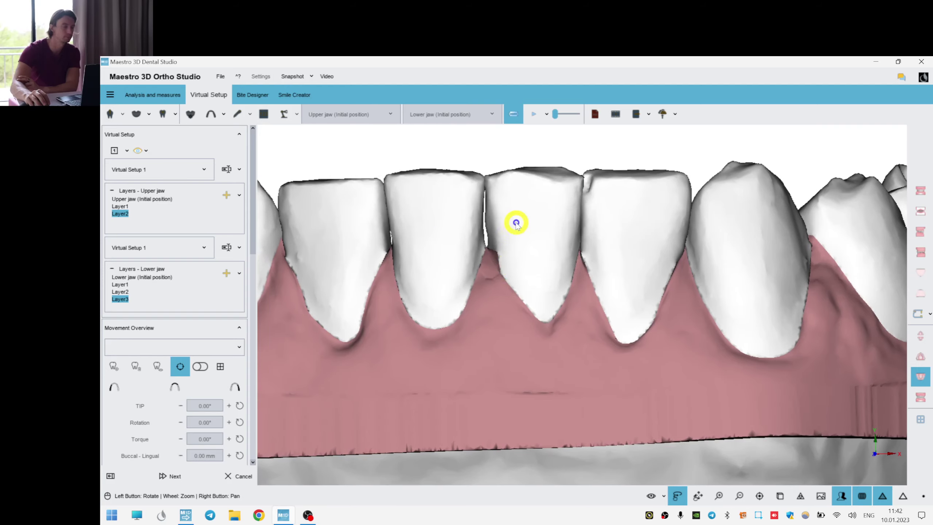
click(517, 222)
mouse_move(775, 349)
mouse_down()
mouse_move(748, 357)
mouse_move(782, 342)
mouse_up()
click(463, 224)
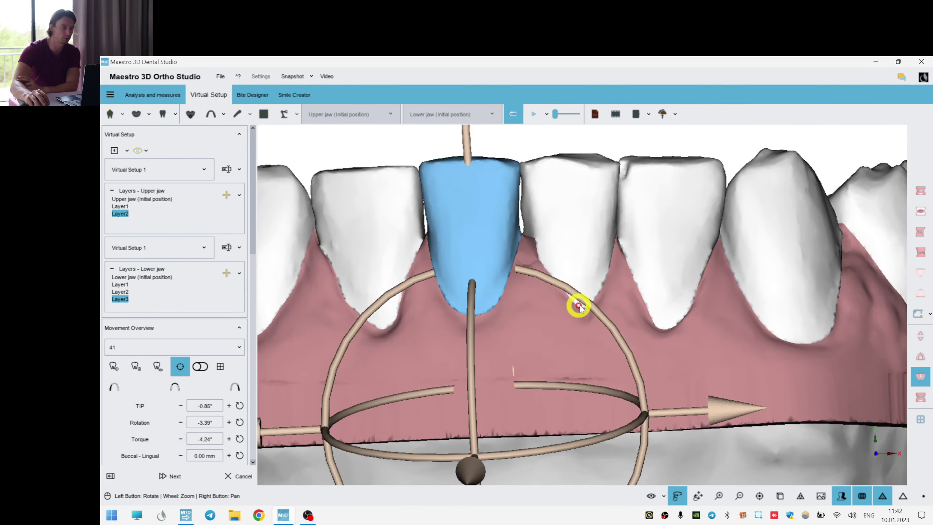
click(572, 254)
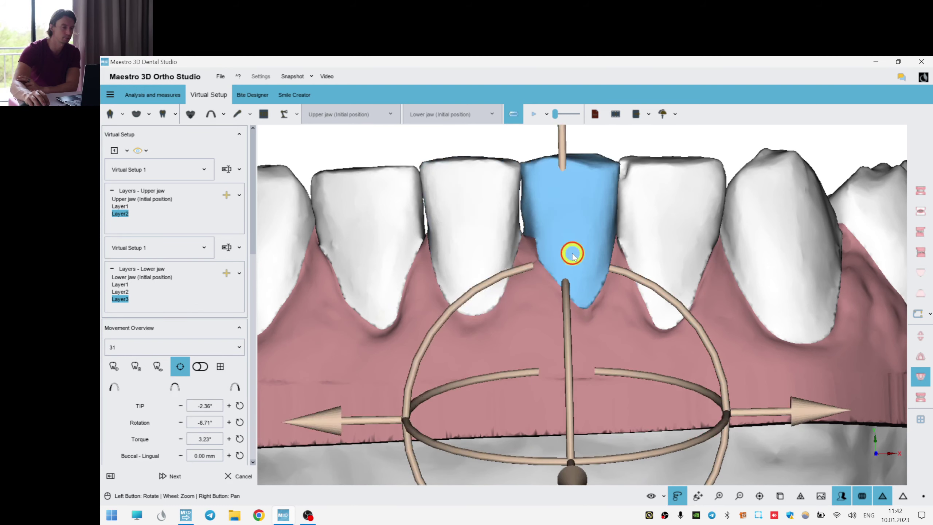
Compare Layer3 with the lower jaw's initial position and refine the tip of incisor 31 to about -2.06°.
drag(800, 374, 790, 379)
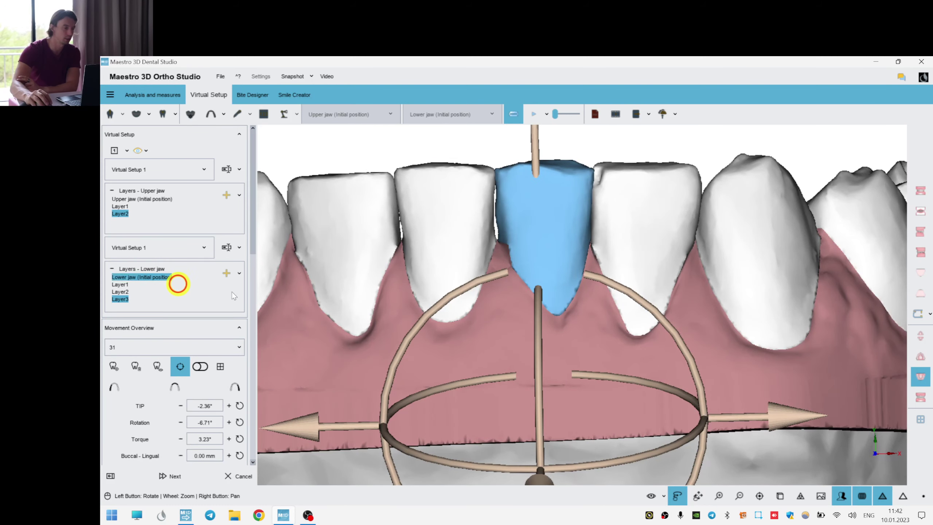
drag(585, 371, 573, 341)
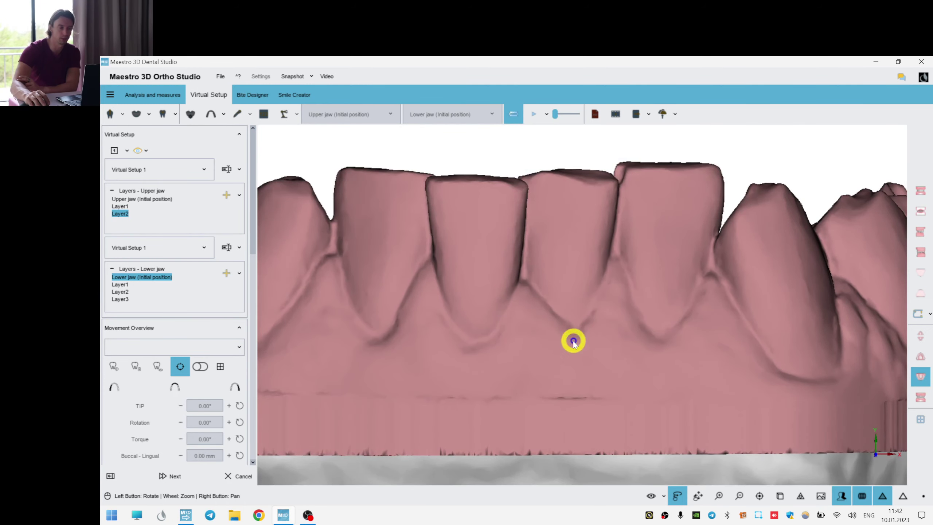
click(118, 299)
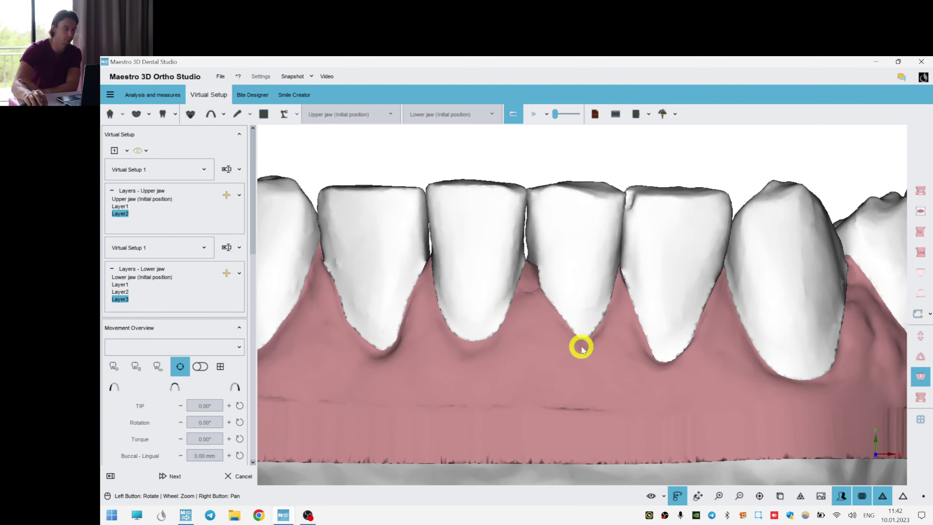
drag(582, 348, 535, 271)
click(536, 264)
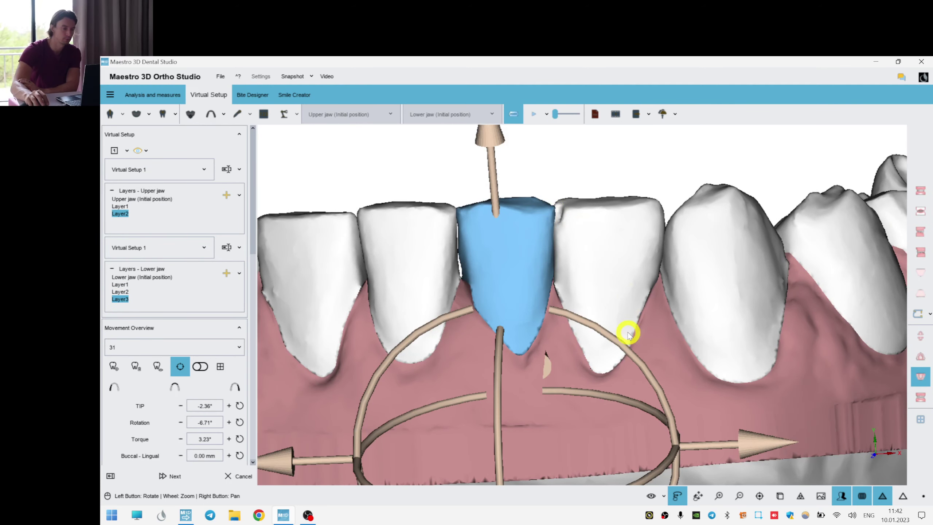
drag(627, 344, 628, 345)
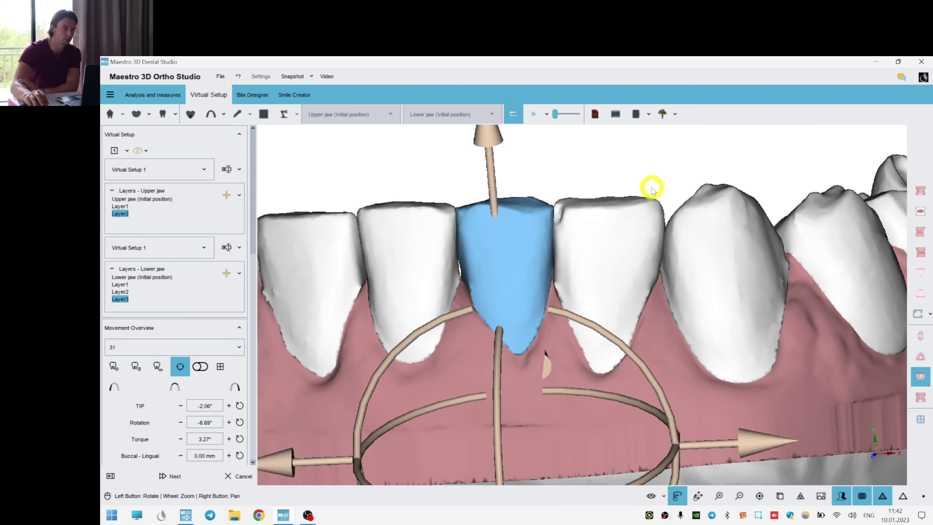
click(643, 169)
drag(643, 168, 596, 248)
Examine incisors 32 and 42 and the alignment of the whole lower front row from the labial side.
click(596, 248)
drag(681, 394, 582, 405)
click(374, 270)
drag(637, 268, 668, 252)
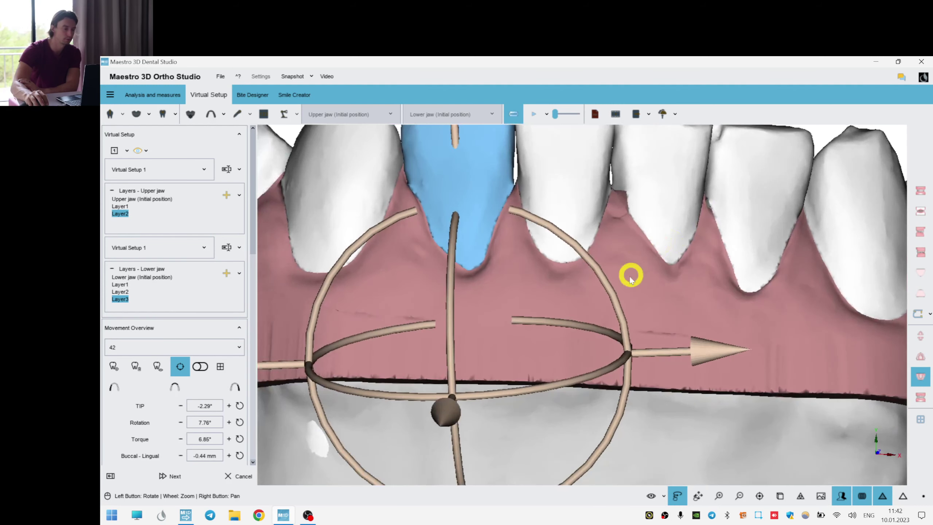
right_click(666, 303)
right_drag(494, 302, 502, 375)
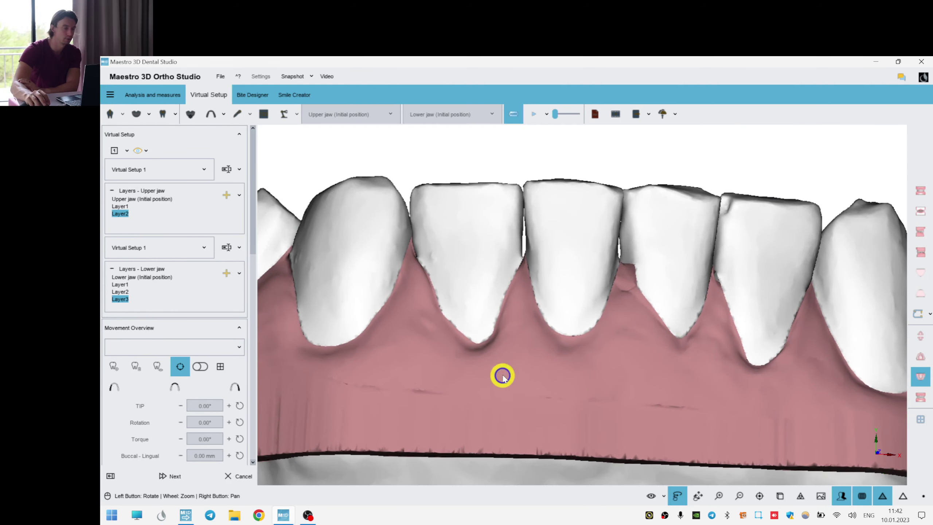
right_drag(548, 414, 545, 362)
scroll(544, 362, down, 4)
drag(544, 362, 546, 369)
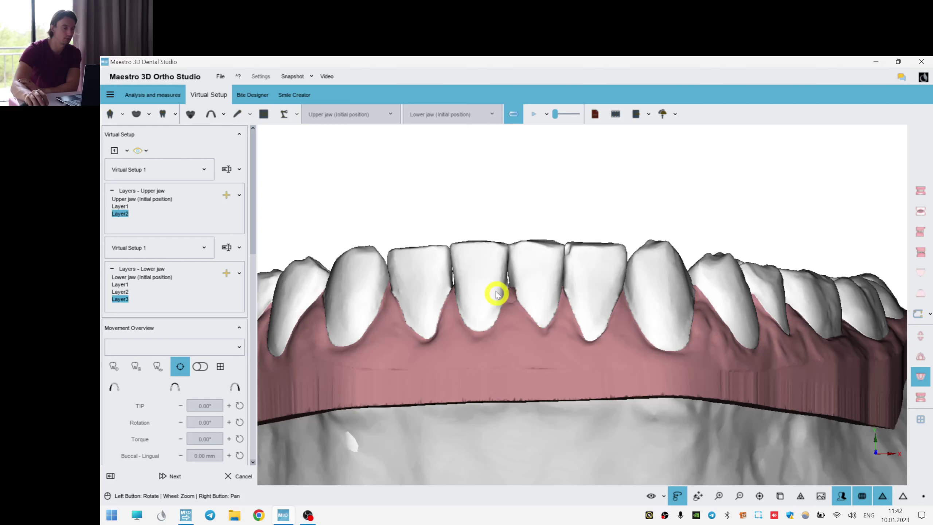
Slightly intrude incisors 41 and 31 to match the neighbouring edges.
click(476, 280)
right_drag(528, 364, 485, 278)
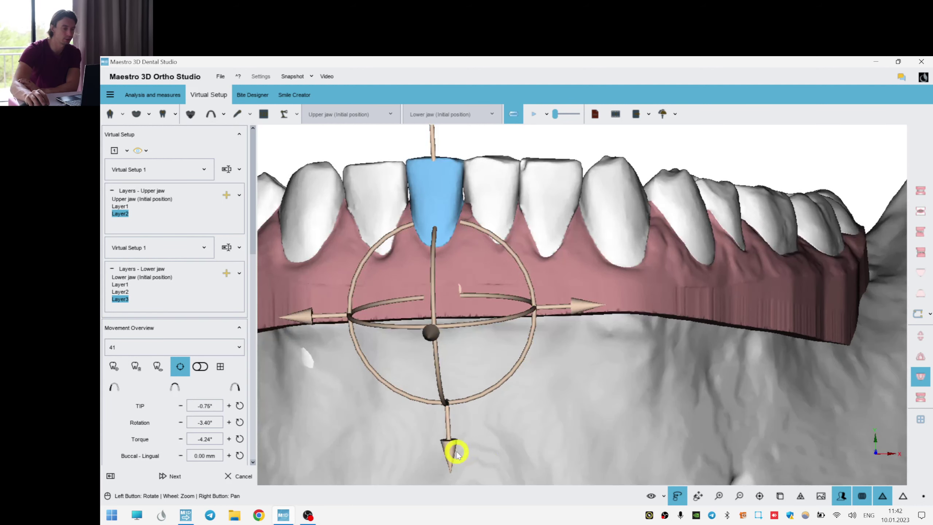
click(485, 183)
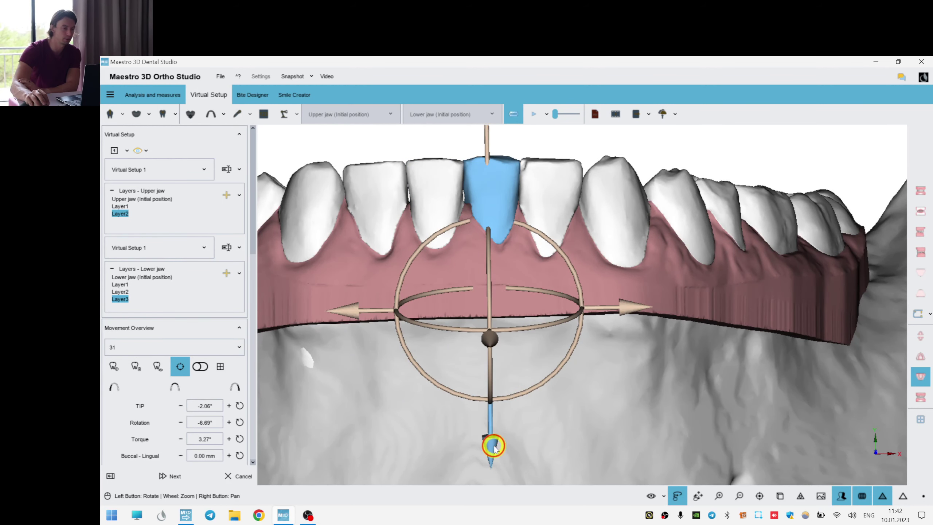
click(619, 413)
Show both jaws in occlusion and add a third layer to the upper jaw.
click(919, 398)
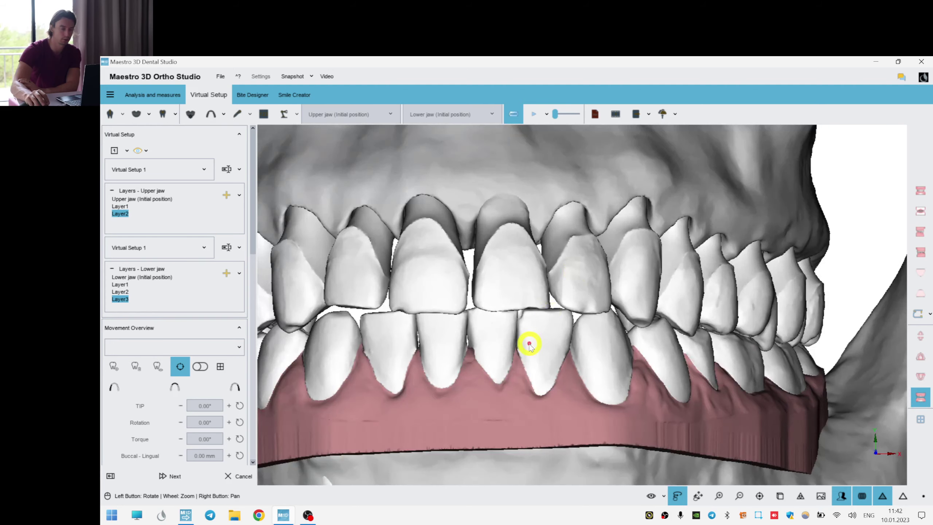
click(239, 189)
click(227, 194)
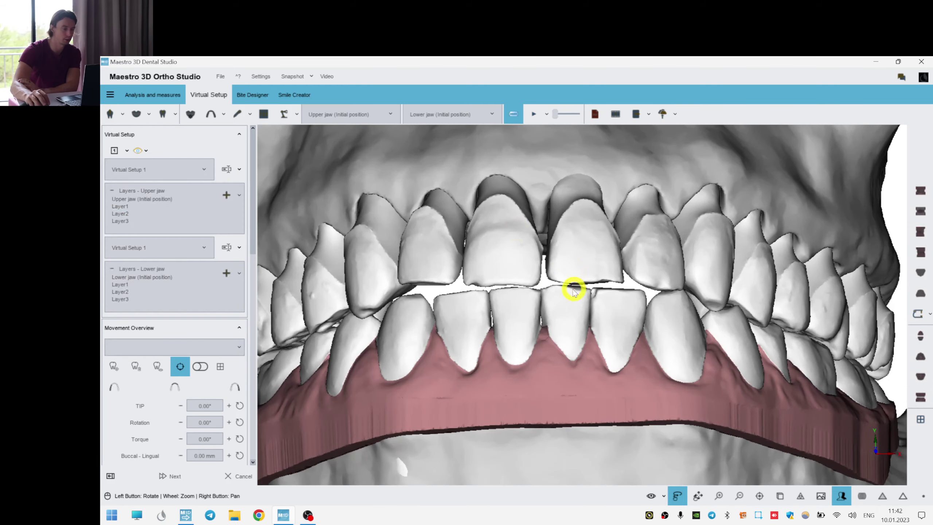
drag(548, 314, 595, 313)
Adjust the torque of upper incisor 21 to about 4.82° on Layer3.
click(652, 253)
drag(713, 293, 638, 253)
click(522, 257)
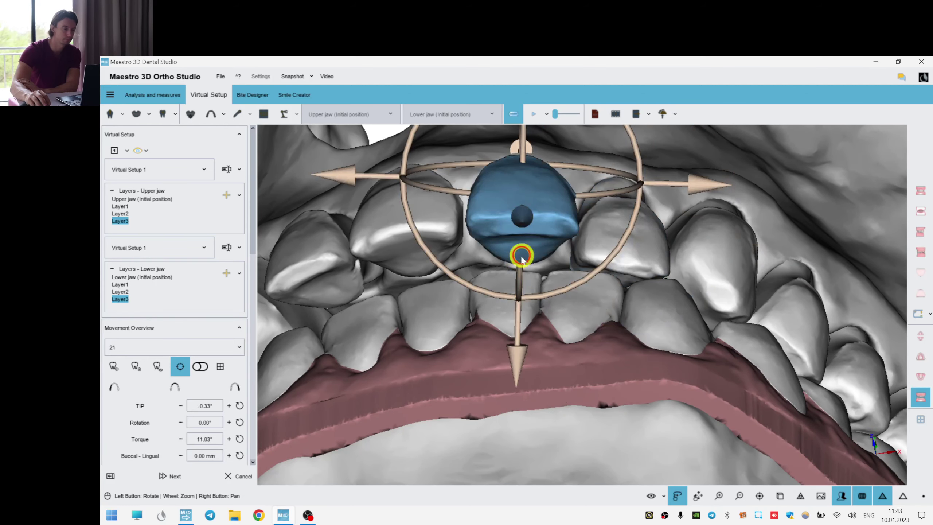
drag(520, 270, 520, 279)
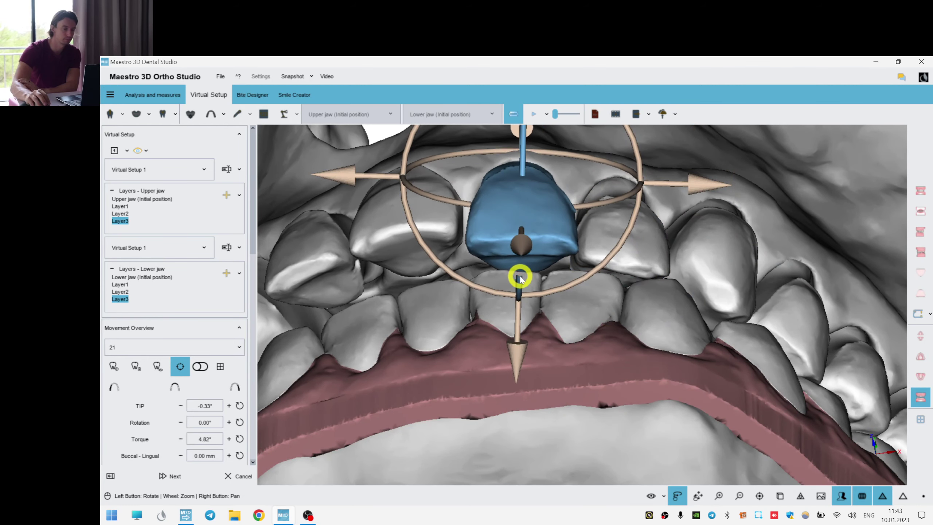
Adjust the torque of upper incisors 11 and 12 on Layer3 to suit the lower front teeth.
click(376, 215)
drag(662, 380, 499, 300)
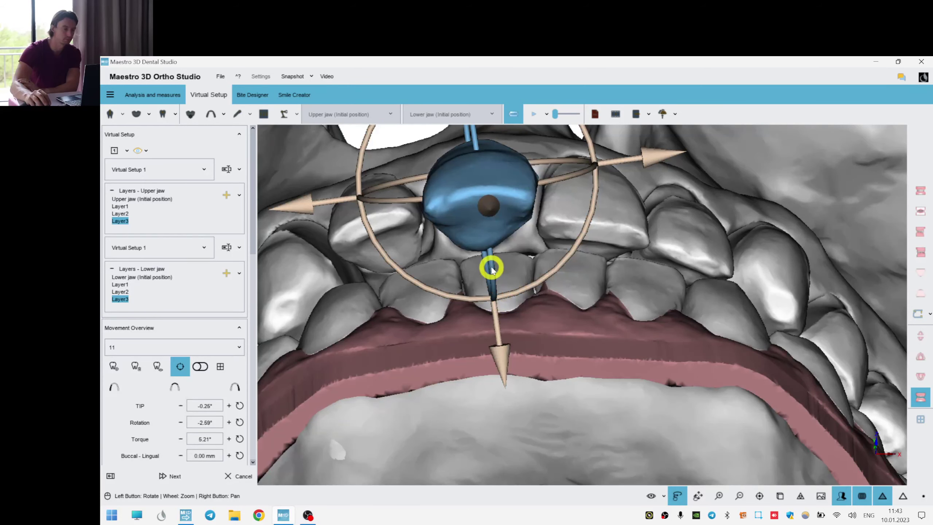
drag(492, 267, 494, 282)
click(398, 237)
drag(586, 360, 615, 343)
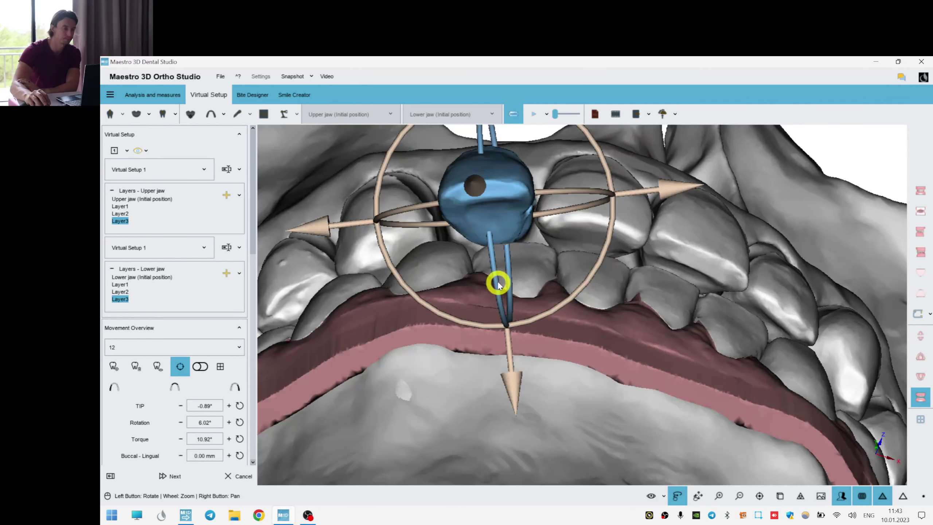
drag(498, 285, 502, 294)
click(621, 377)
Show the gingiva on both jaws and check the bite from the front.
scroll(602, 362, down, 2)
right_drag(578, 345, 568, 388)
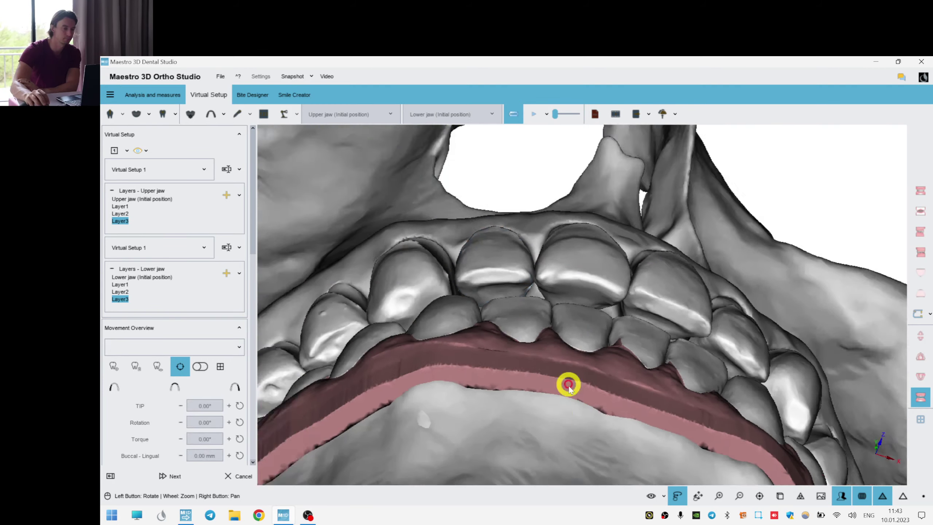
drag(568, 386, 715, 311)
scroll(735, 327, down, 3)
click(664, 496)
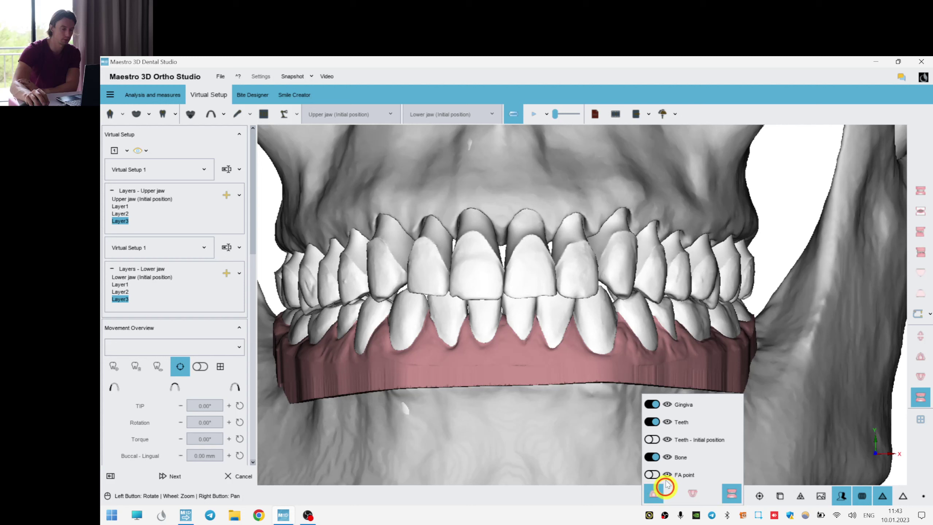
click(653, 404)
click(652, 404)
click(557, 293)
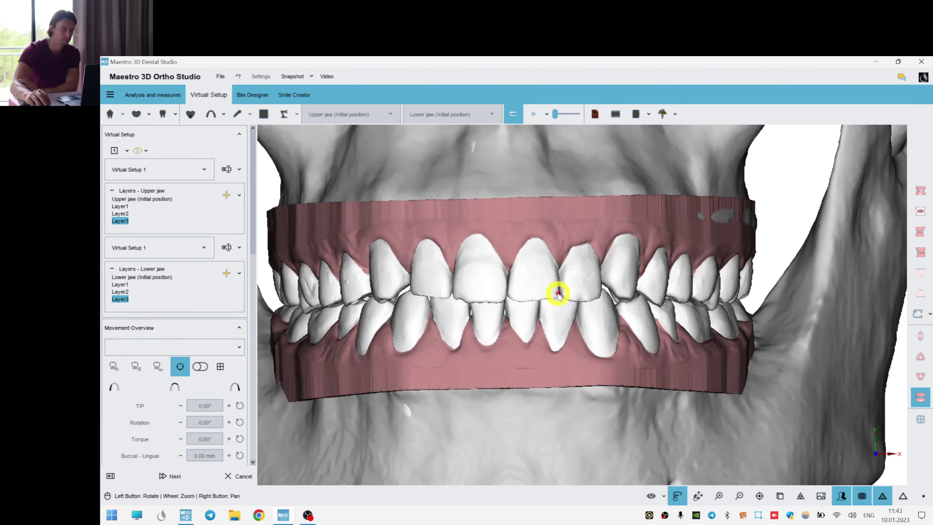
scroll(580, 347, up, 2)
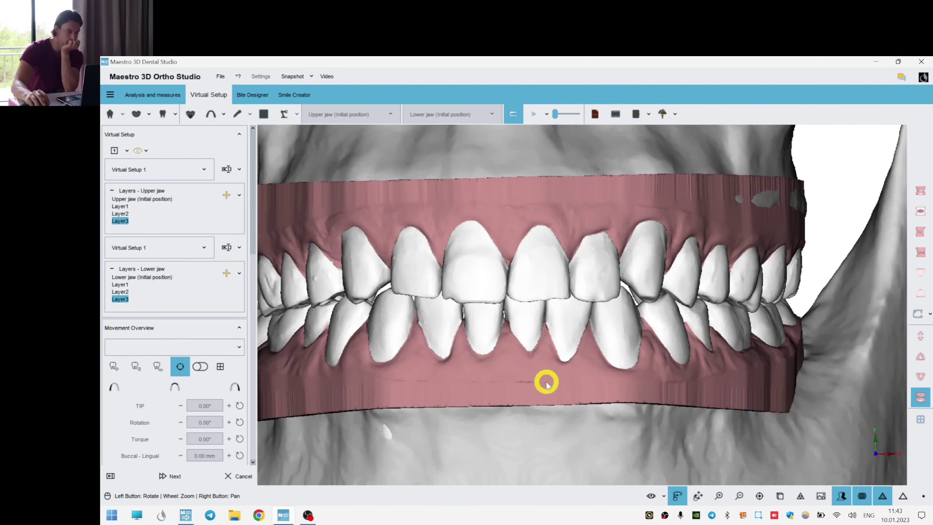
drag(546, 382, 554, 368)
right_drag(554, 368, 541, 415)
Slightly refine the tip of upper canine 23 on Layer3.
click(616, 277)
drag(539, 386, 545, 399)
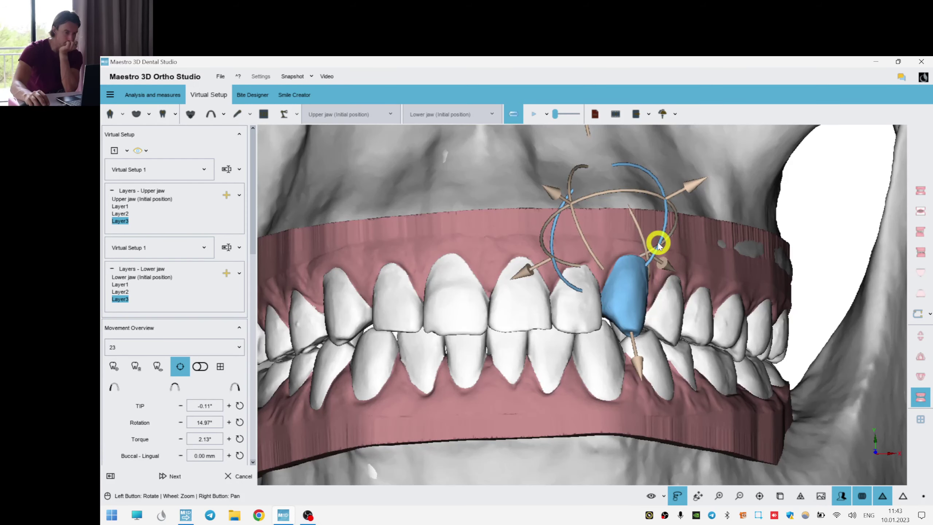
drag(658, 246, 656, 247)
click(744, 211)
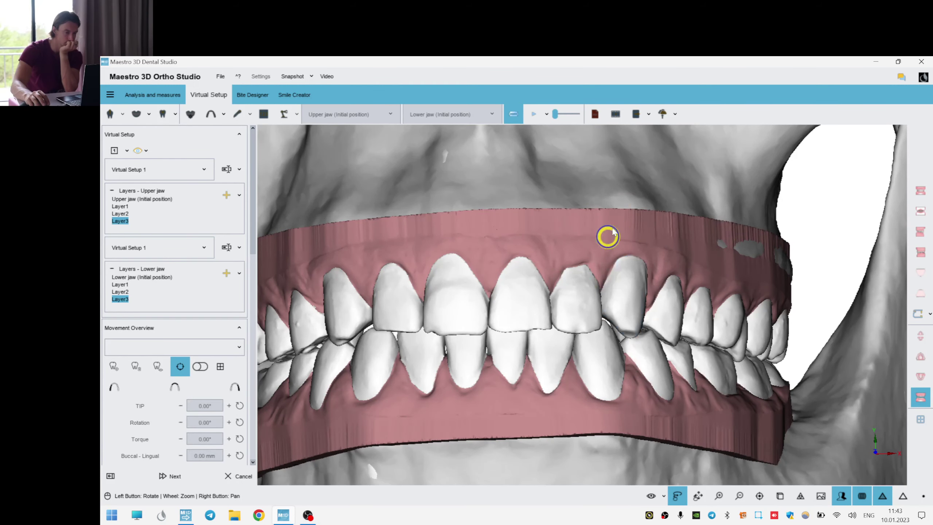
Adjust the torque of upper canine 13 on Layer3 to about 0.28°.
drag(589, 263, 576, 285)
right_drag(576, 285, 602, 237)
click(379, 259)
drag(440, 382, 434, 407)
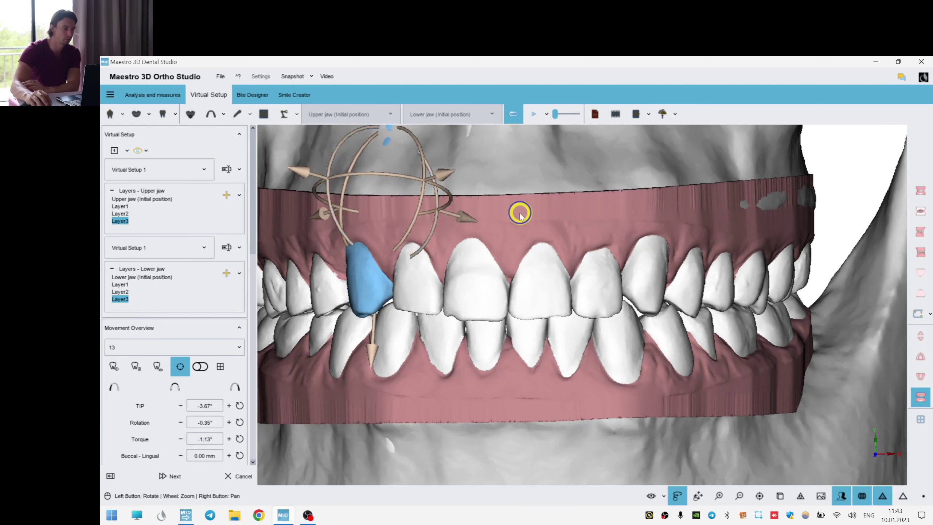
click(555, 267)
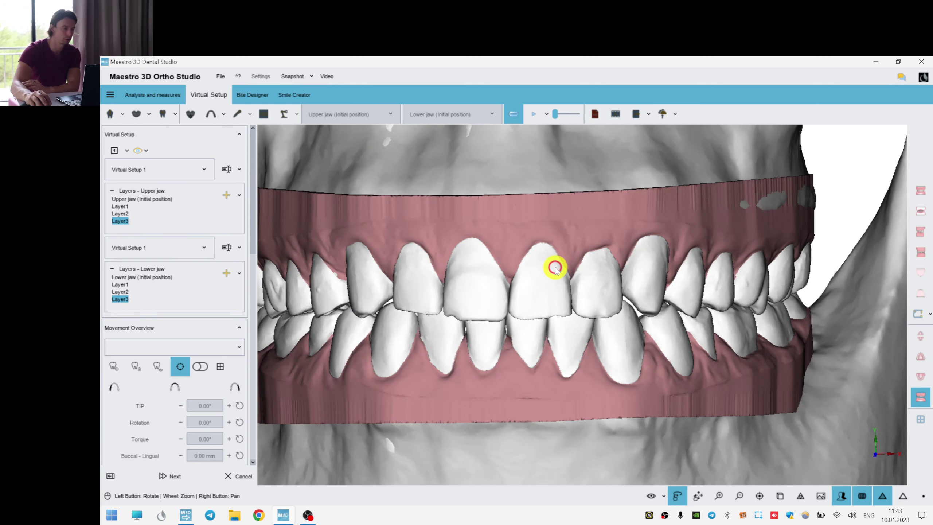
click(380, 296)
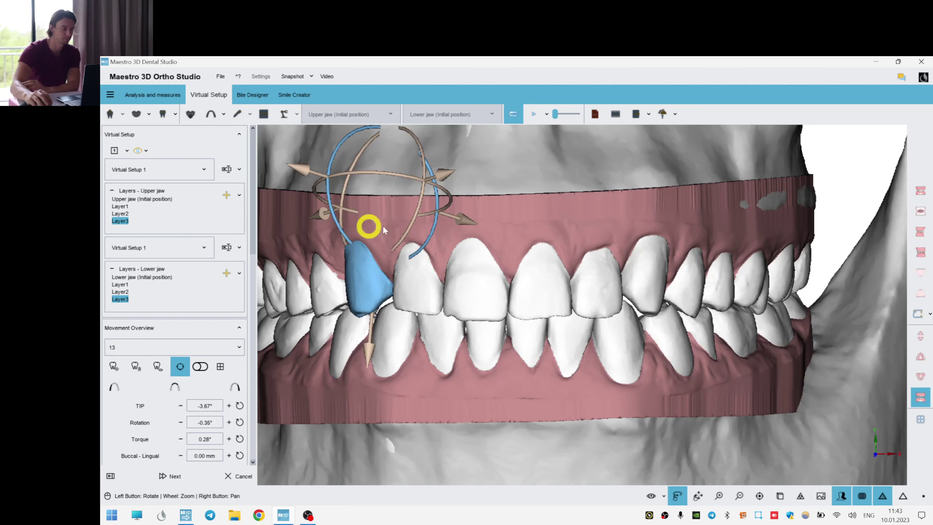
click(479, 230)
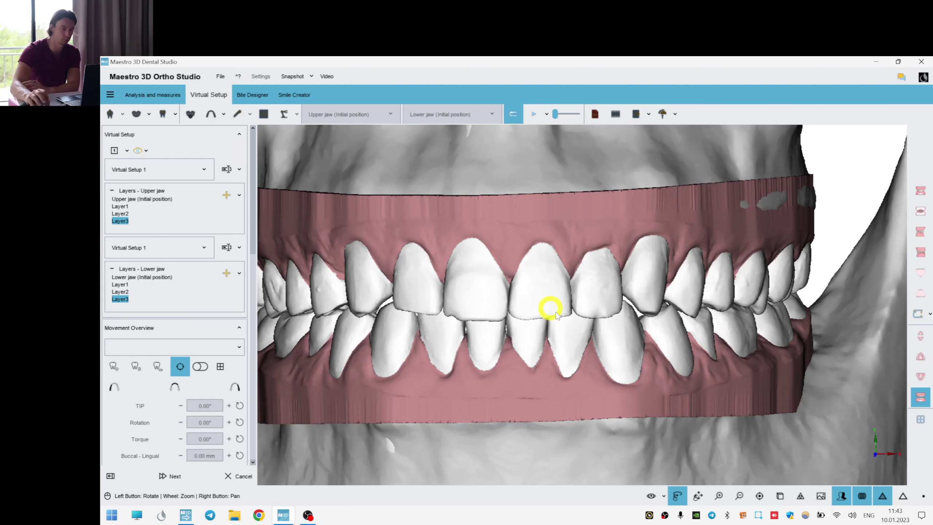
Slightly adjust the height of upper central incisor 11 on Layer3 along its vertical axis.
scroll(567, 307, up, 1)
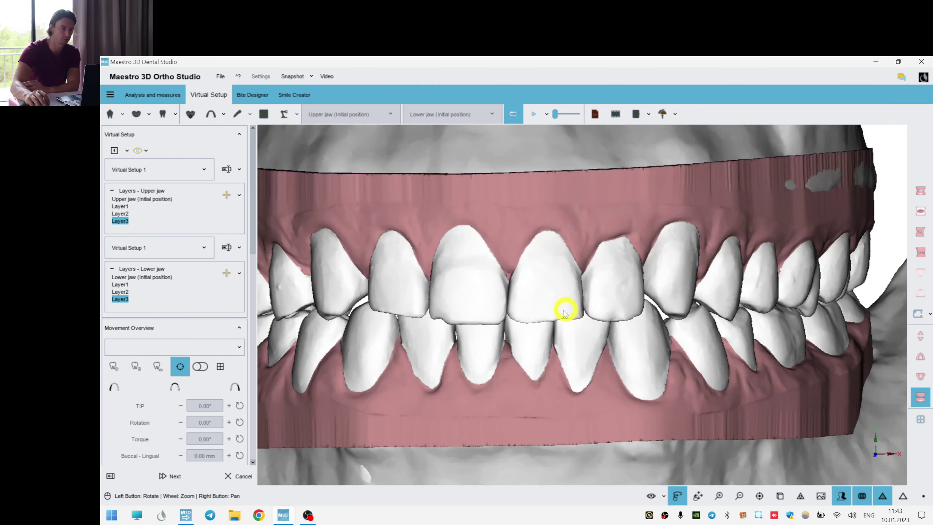
scroll(562, 310, down, 3)
click(473, 304)
right_drag(571, 267, 563, 318)
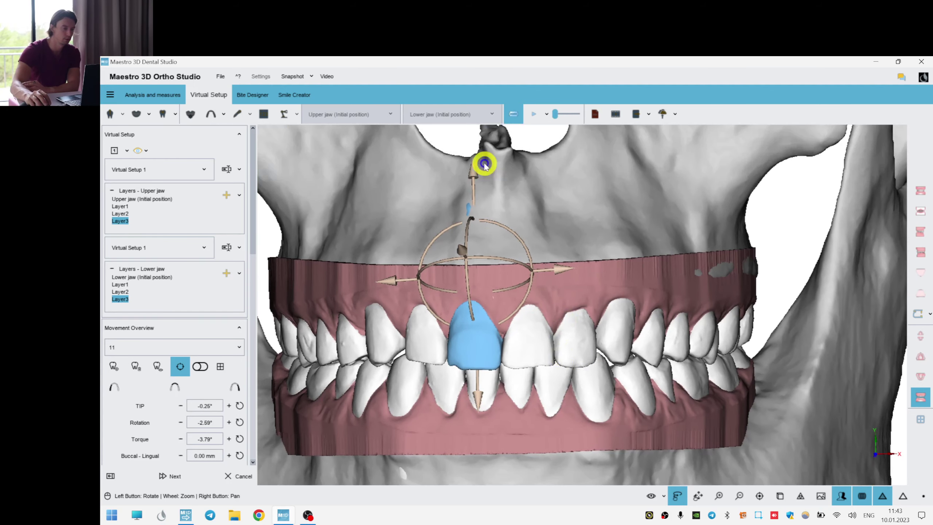
click(475, 171)
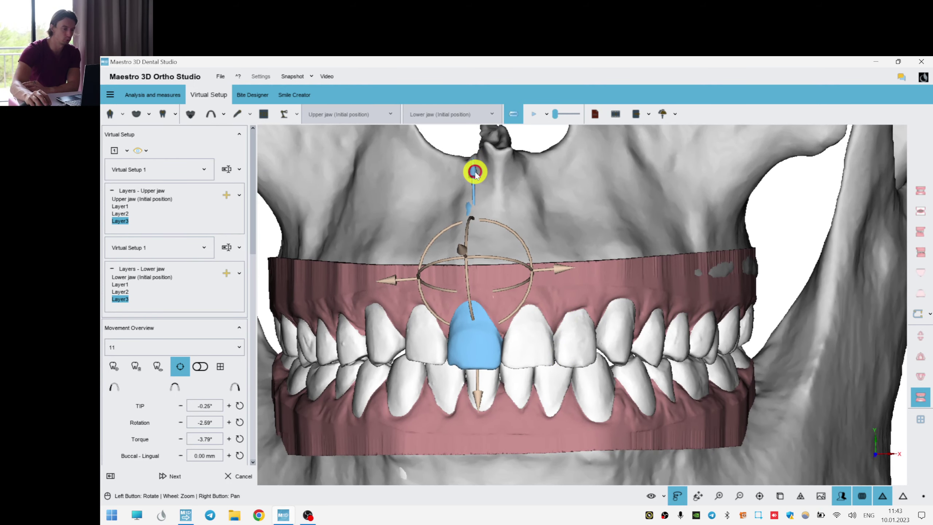
right_click(533, 189)
Rotate upper lateral incisor 12 to about 1.22° and fine-tune its tip, viewing the front teeth from below.
click(568, 309)
drag(572, 375, 431, 227)
click(431, 227)
drag(473, 272, 478, 270)
drag(502, 206, 502, 207)
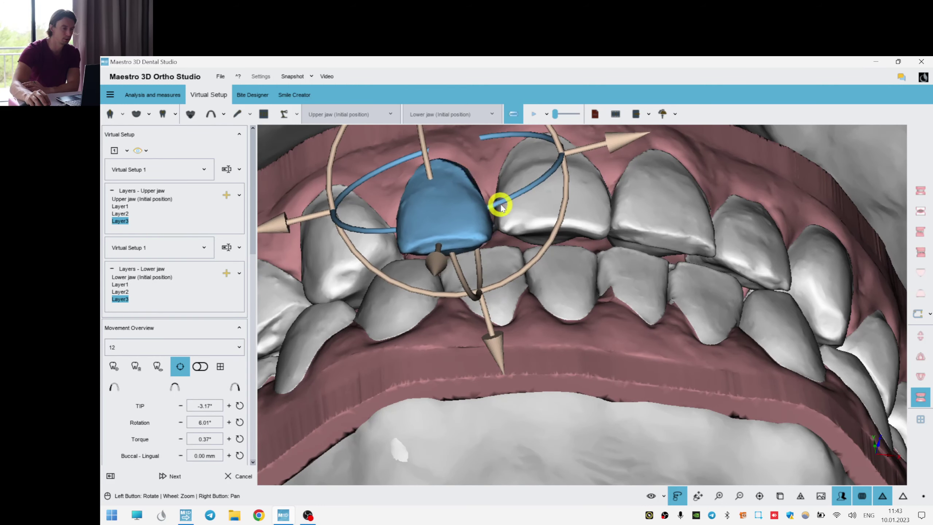
drag(554, 233, 555, 223)
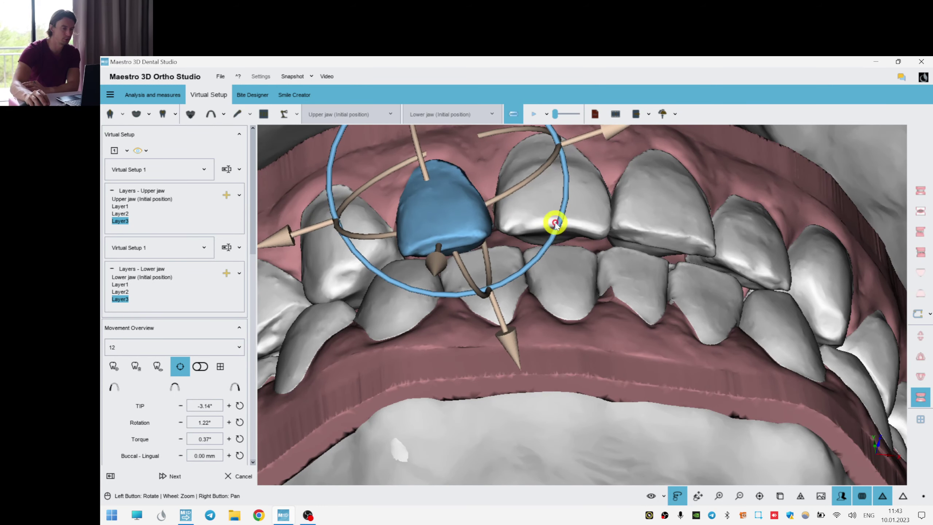
Adjust the torque of upper central incisor 11 to about -5.12° and slightly refine its rotation.
click(575, 206)
drag(501, 421, 518, 290)
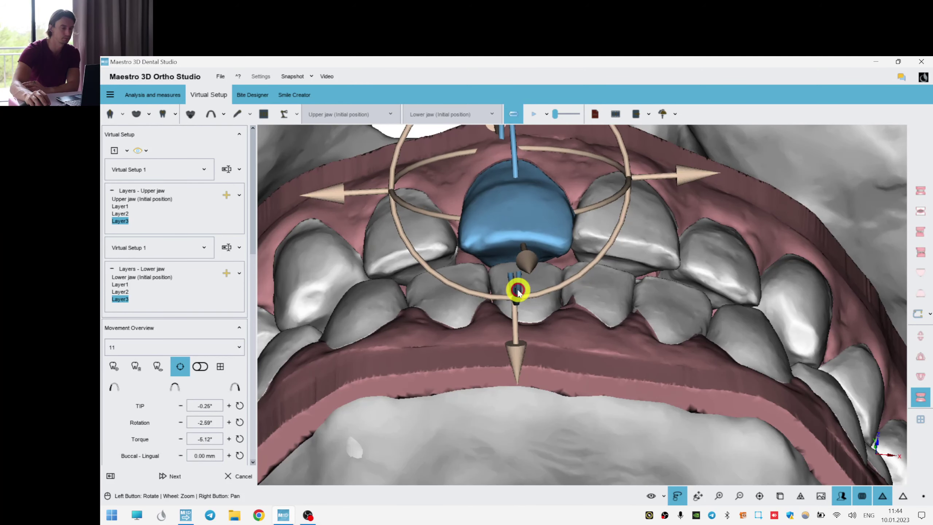
drag(587, 214, 588, 218)
click(550, 369)
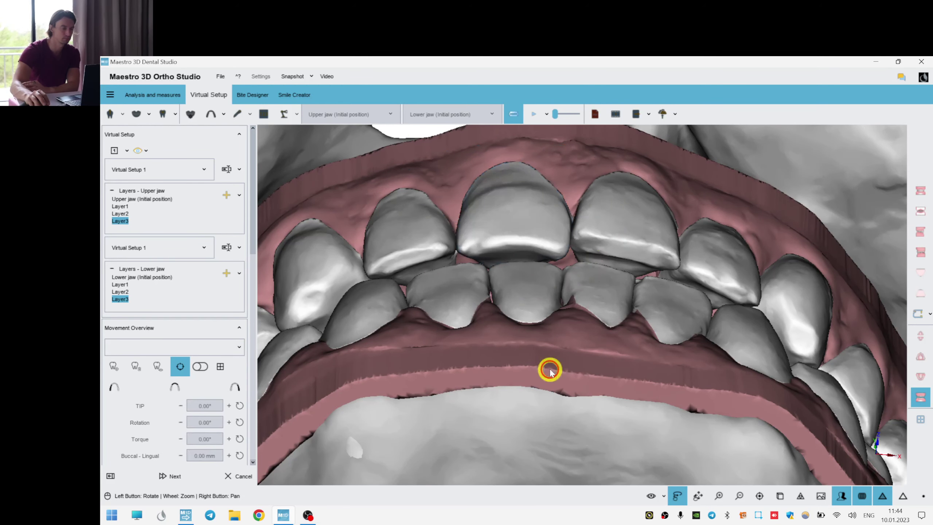
Show only the upper jaw from the occlusal side and adjust the torque of incisor 11 to about -0.96°.
drag(550, 369, 550, 310)
drag(606, 345, 474, 298)
click(478, 296)
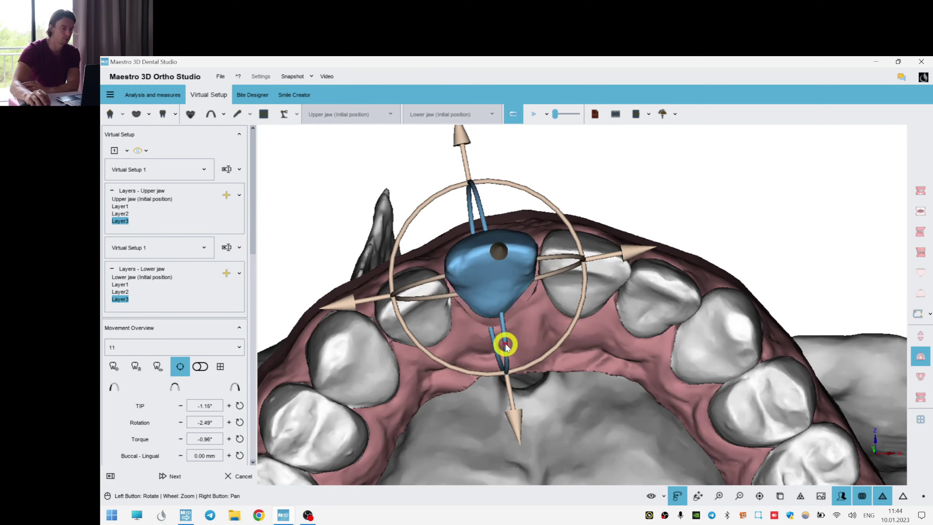
Adjust the torque of upper incisors 12 and 21 on Layer3 to follow the front arch curve.
click(416, 301)
drag(448, 355, 456, 362)
click(559, 279)
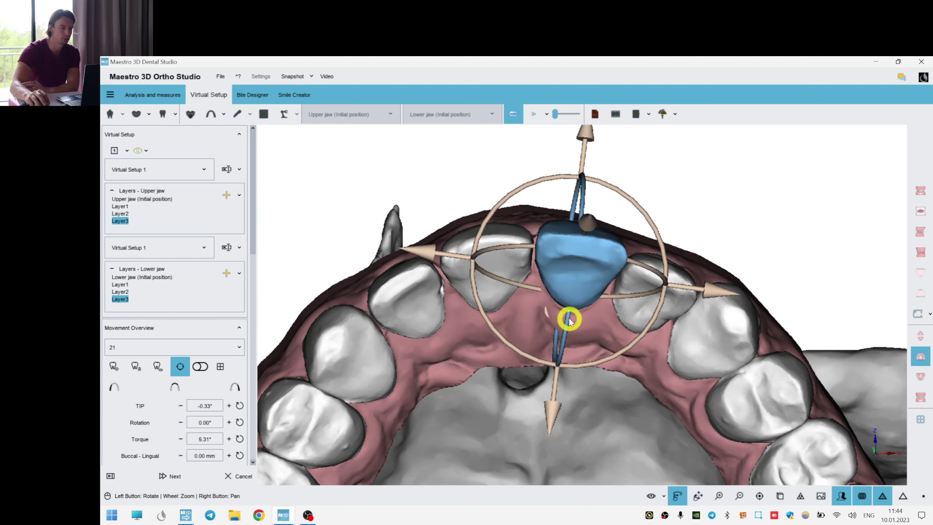
Rotate tooth 22 to about 9.5° and move tooth 11 lingually to a buccal-lingual offset of about -0.67 mm.
click(646, 313)
drag(640, 339, 657, 323)
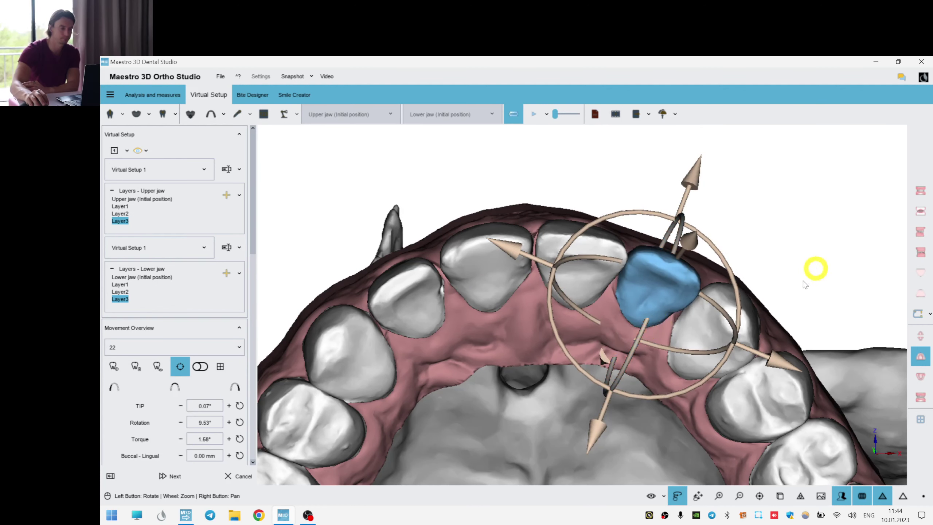
click(581, 323)
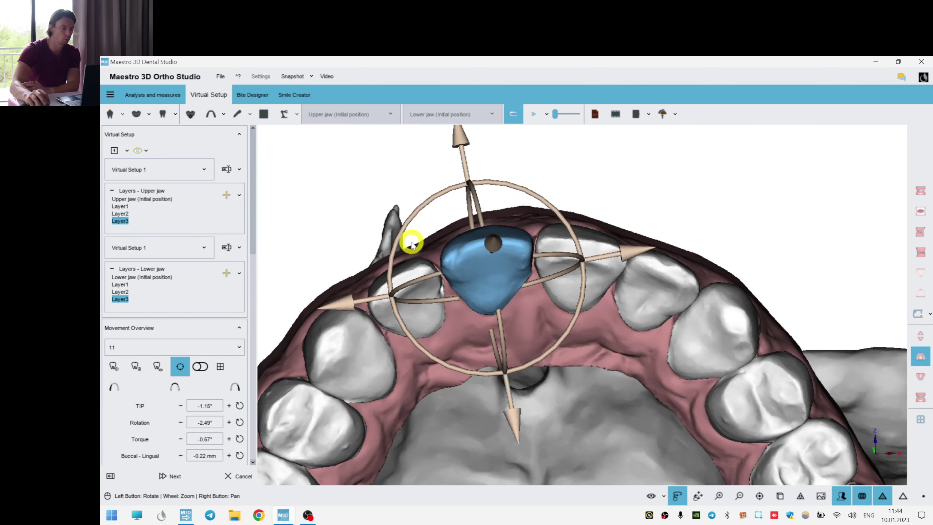
click(432, 324)
click(477, 234)
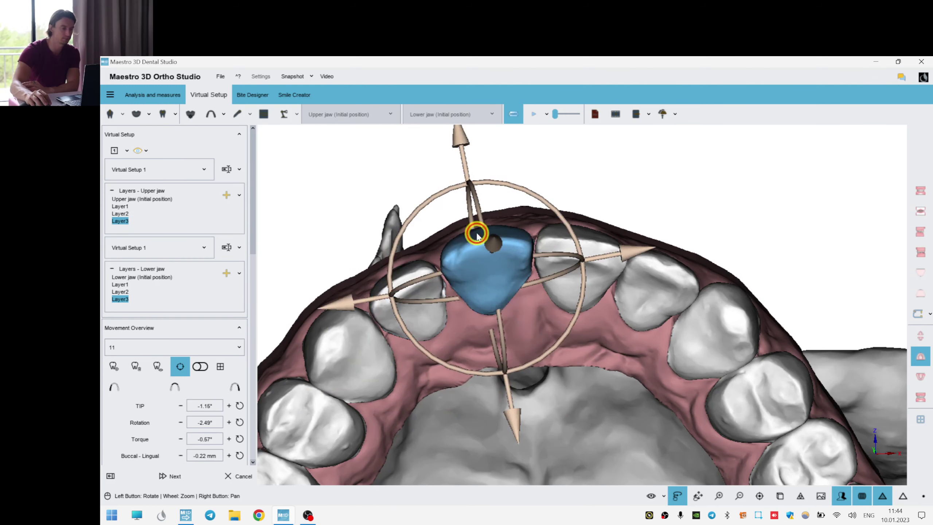
drag(518, 435, 517, 441)
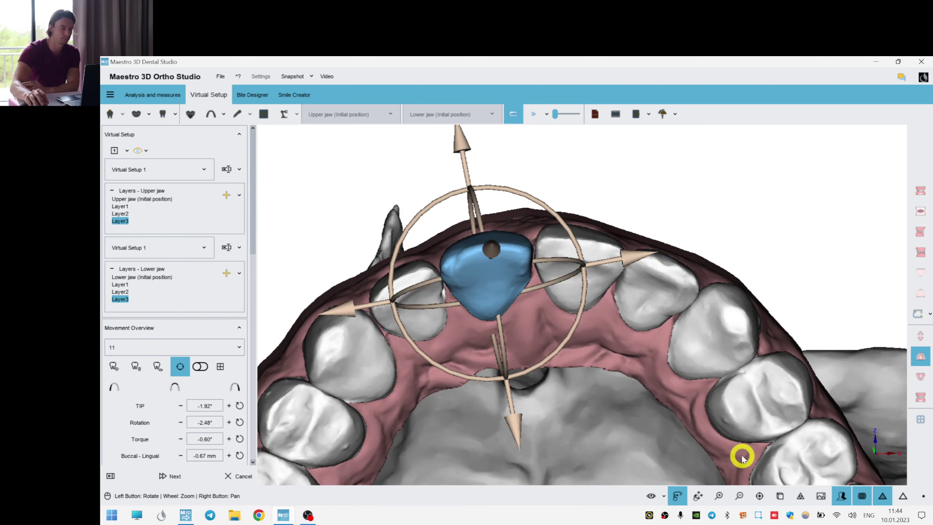
drag(742, 458, 727, 460)
Move tooth 21 lingually to about -0.75 mm and tooth 22 to about -0.51 mm.
click(561, 268)
drag(623, 390, 615, 364)
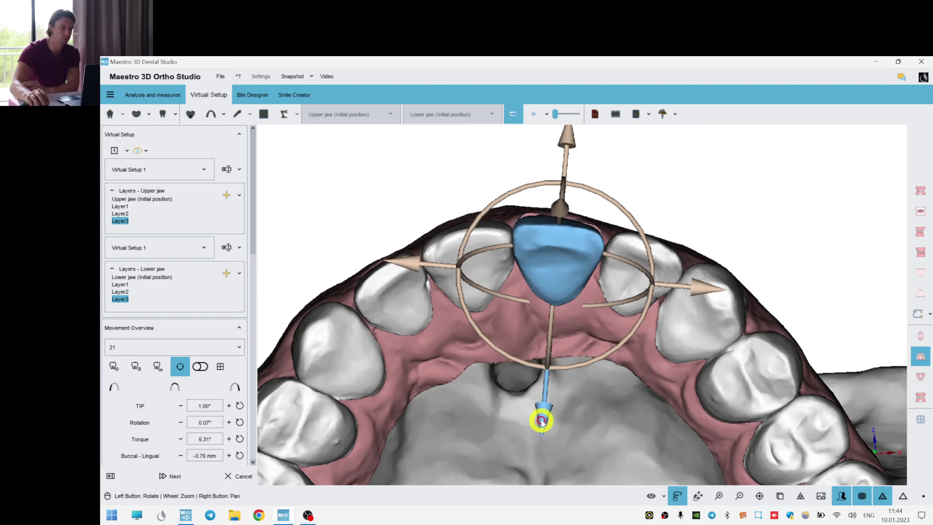
click(608, 281)
click(744, 198)
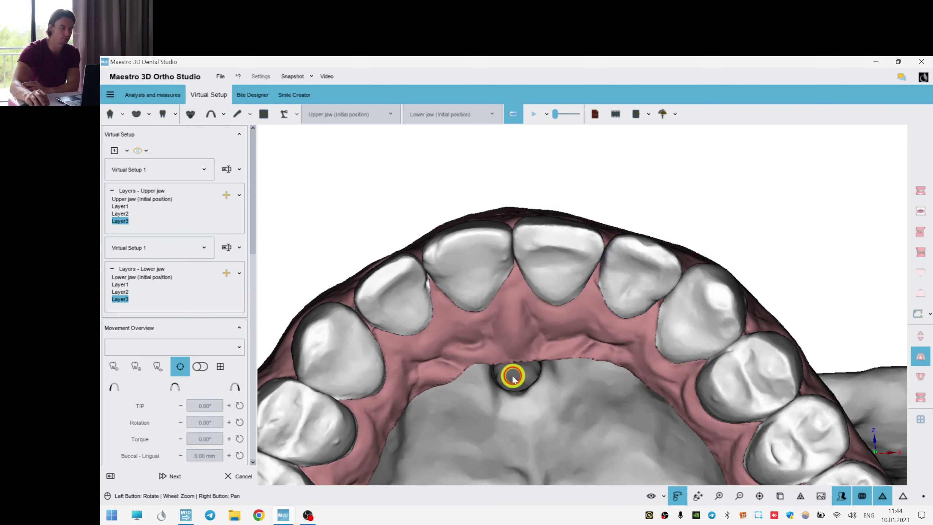
Adjust the vertical positions of upper incisors 11, 12, 21 and 22 from the front to level their edges.
drag(511, 375, 612, 279)
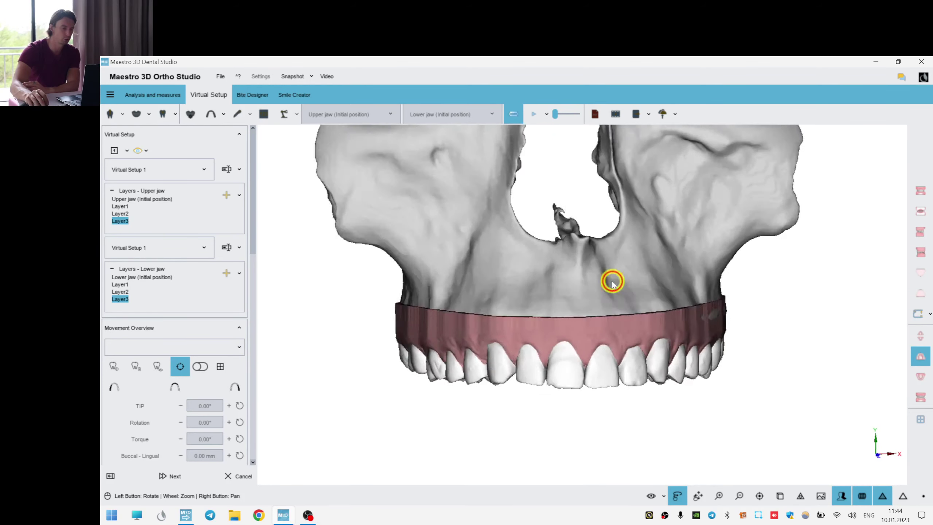
scroll(546, 369, up, 3)
click(547, 370)
drag(682, 309, 544, 206)
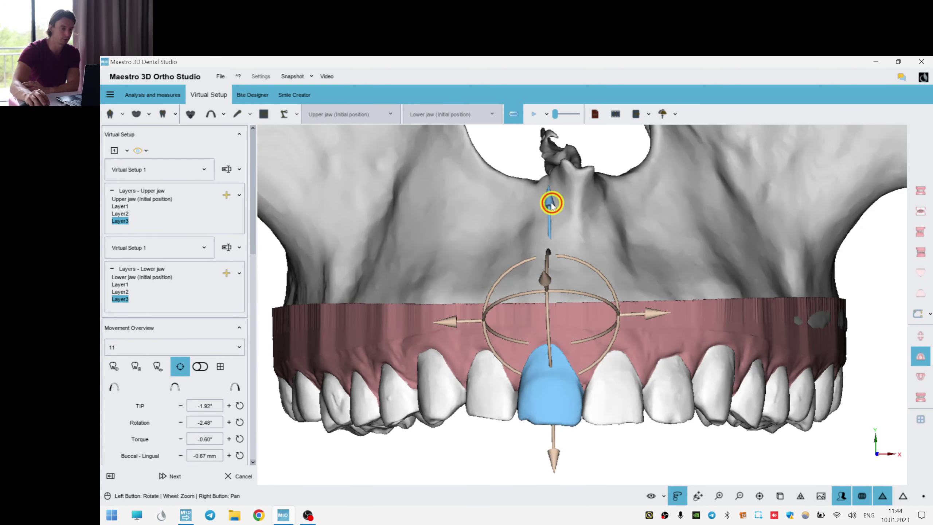
click(472, 389)
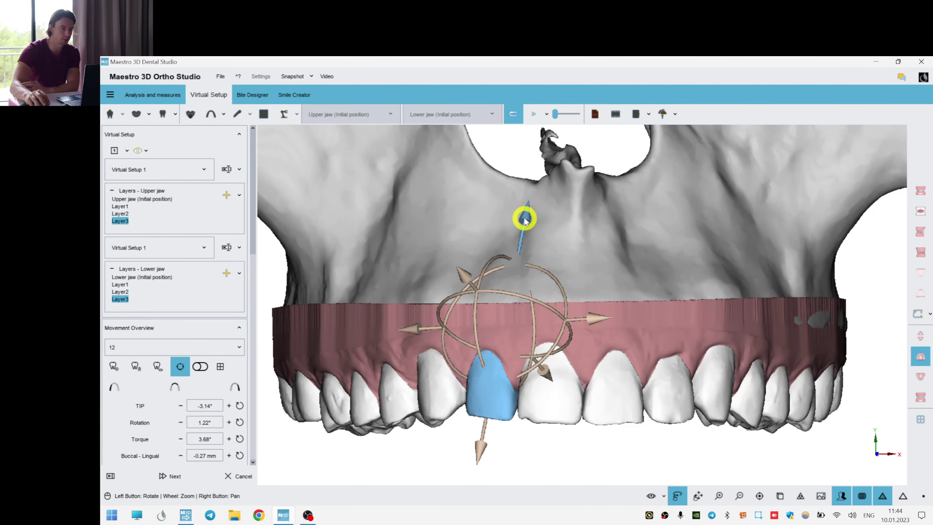
click(623, 369)
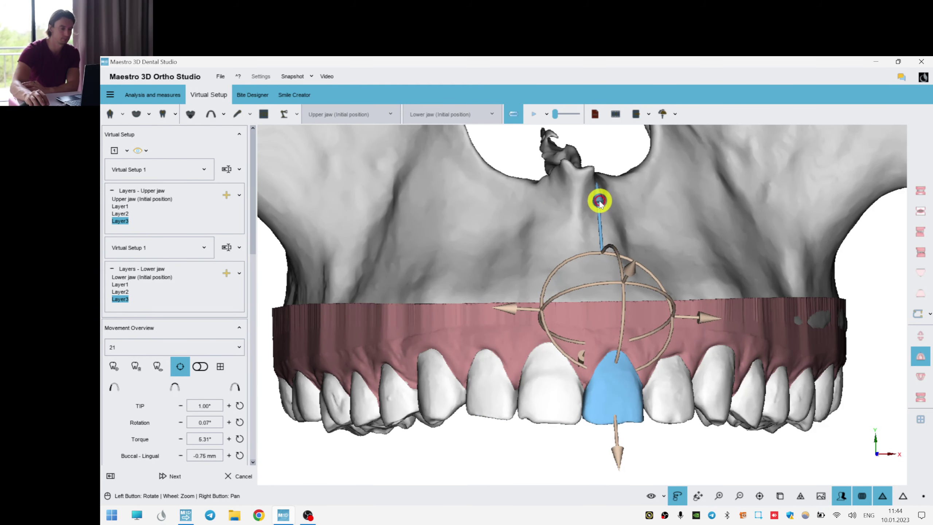
click(682, 400)
drag(688, 396, 556, 364)
click(632, 221)
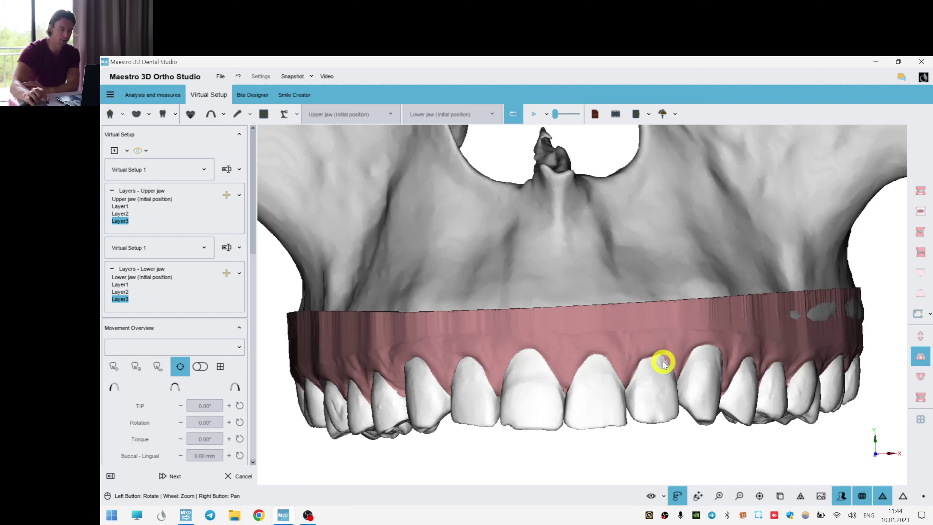
Examine the edge alignment and gum-line heights of the upper front teeth from the front.
drag(653, 364, 649, 365)
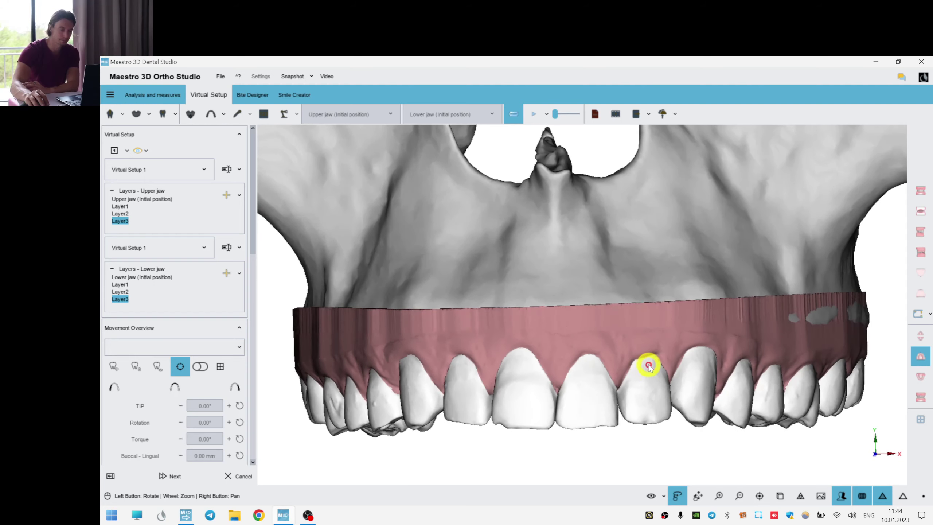
drag(606, 397, 609, 393)
right_drag(585, 400, 579, 339)
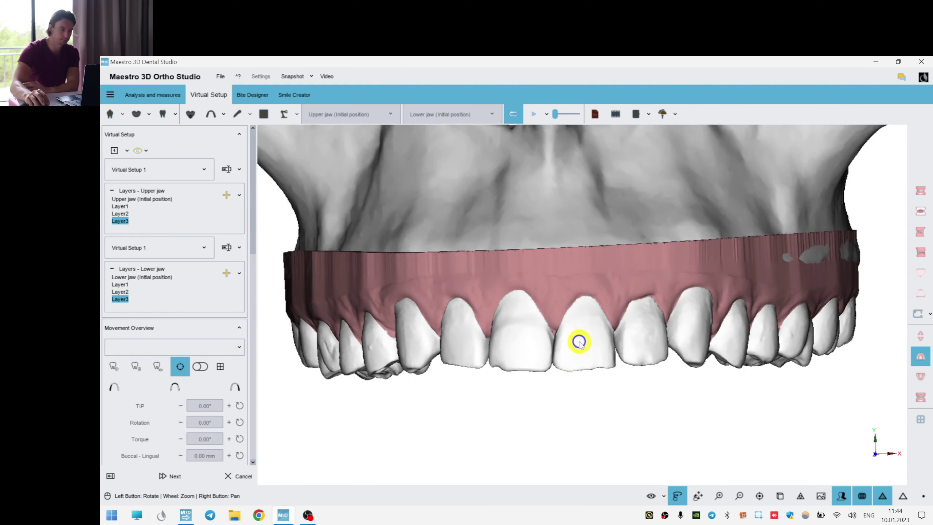
scroll(580, 336, down, 3)
drag(583, 328, 583, 337)
scroll(584, 337, up, 2)
drag(647, 343, 648, 345)
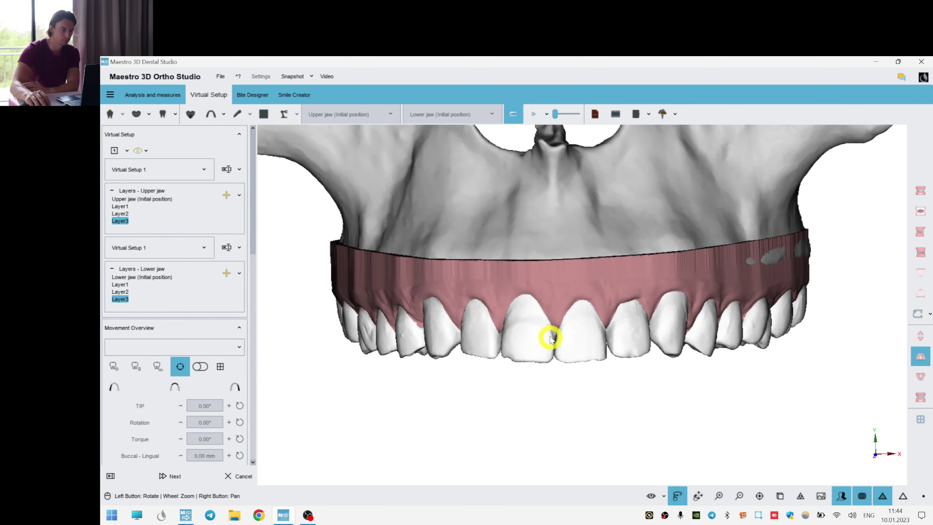
scroll(550, 338, up, 3)
scroll(534, 365, down, 3)
mouse_move(515, 284)
mouse_down()
mouse_move(522, 260)
mouse_move(516, 270)
mouse_up()
drag(795, 272, 791, 274)
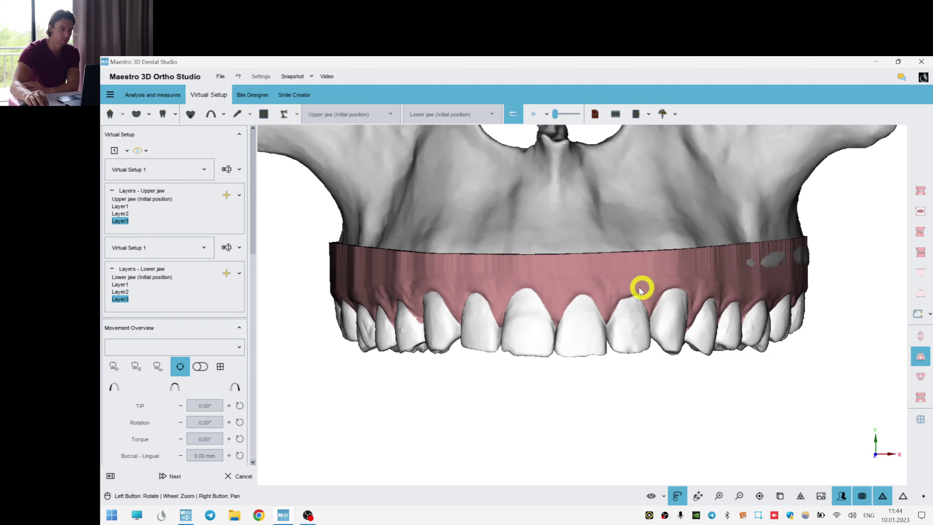
Fine-tune the vertical position of upper tooth 21 along its long axis.
click(596, 347)
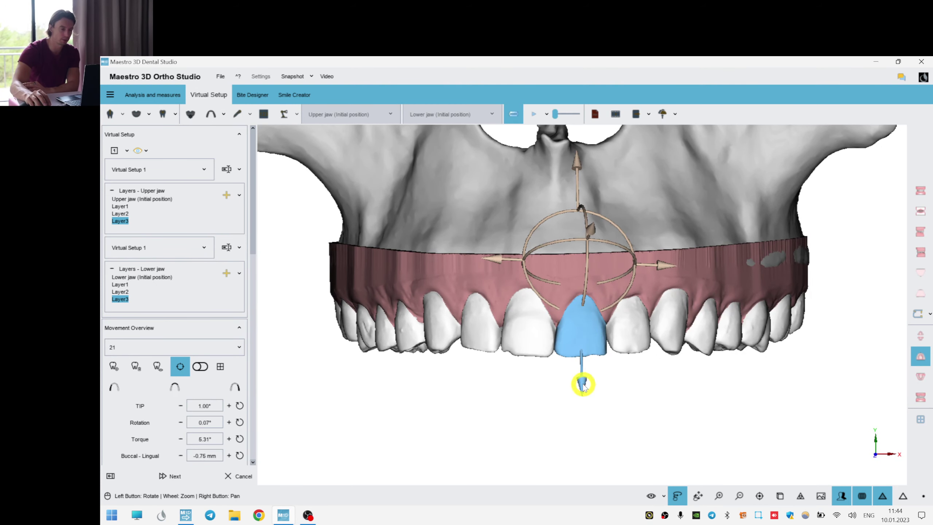
drag(584, 385, 583, 385)
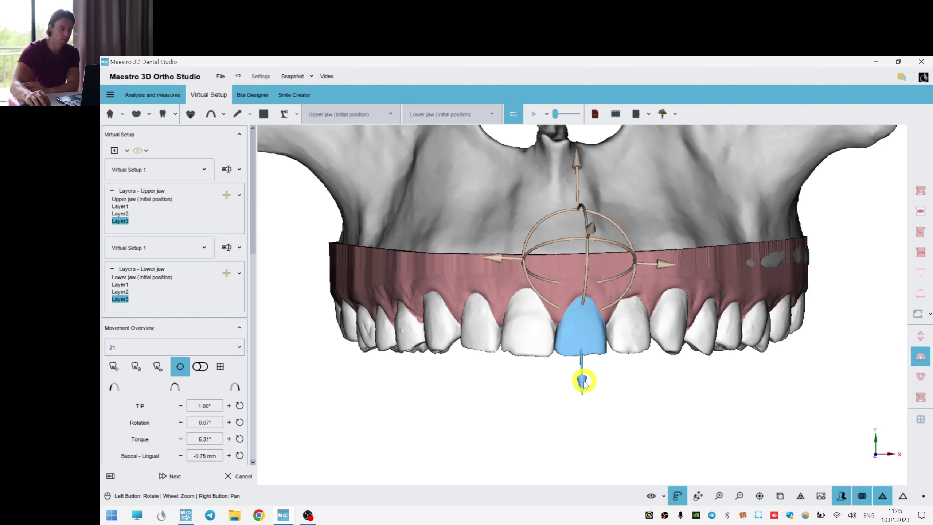
click(602, 402)
click(630, 335)
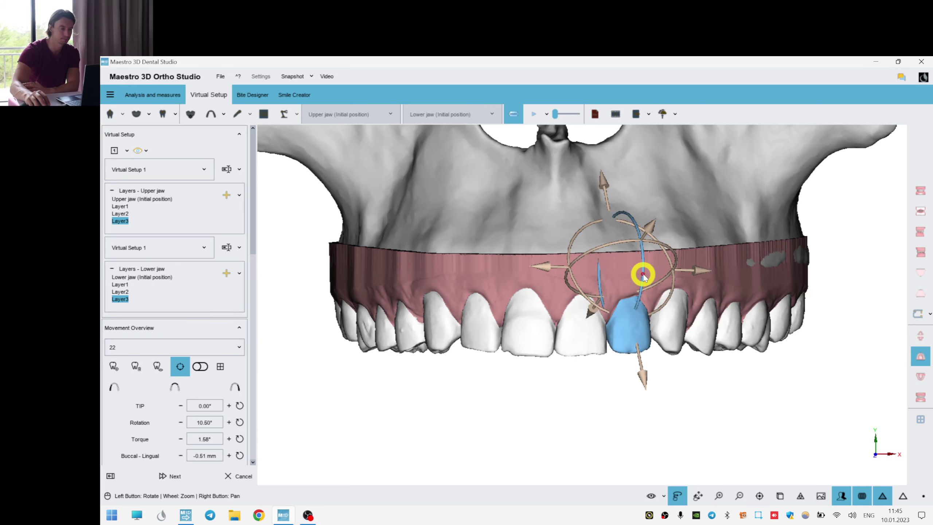
click(872, 375)
Show both jaws together and examine how the upper front teeth overlap the lower ones.
click(926, 394)
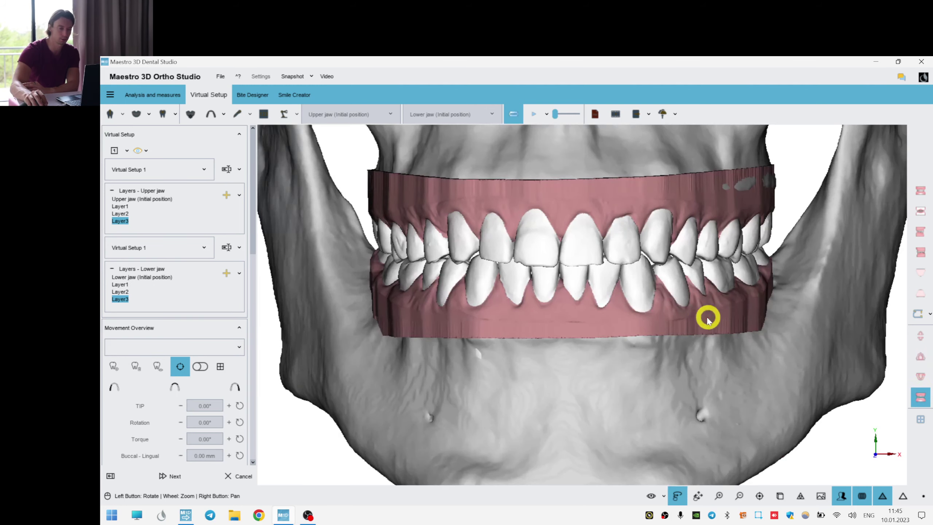
scroll(708, 317, up, 3)
right_drag(624, 268, 627, 314)
drag(628, 314, 571, 278)
right_drag(581, 333, 583, 374)
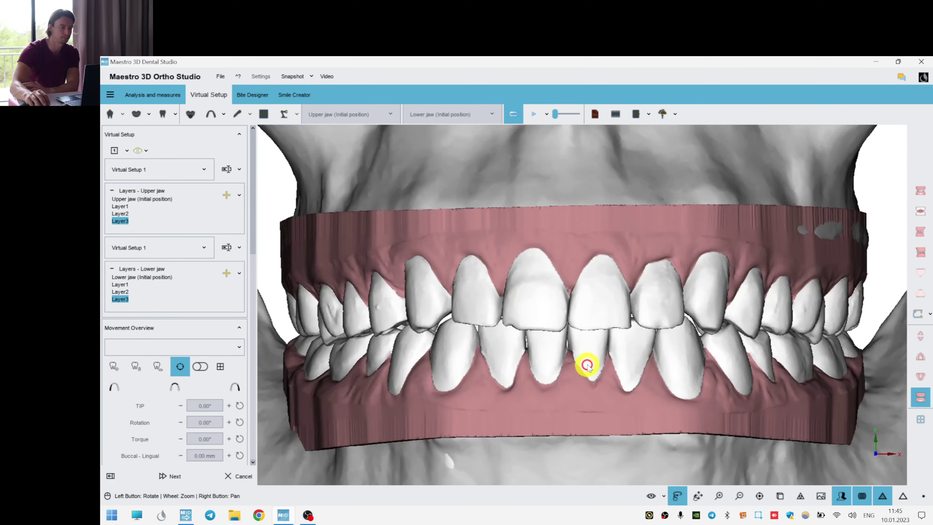
drag(624, 296, 634, 322)
click(612, 340)
scroll(680, 357, down, 3)
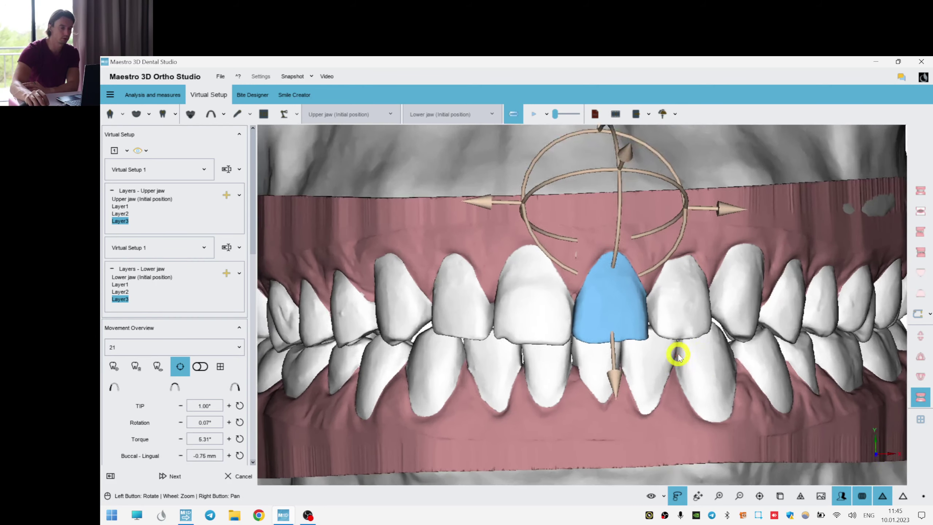
right_drag(677, 355, 646, 379)
right_click(576, 418)
click(511, 420)
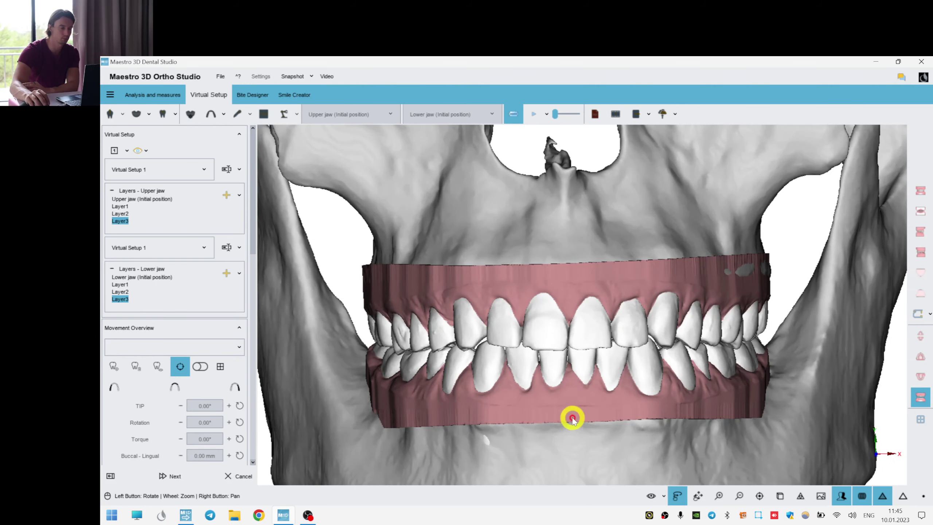
Check upper teeth 11 and 12 against the lower incisors from below and from the front.
drag(572, 418, 543, 286)
click(537, 236)
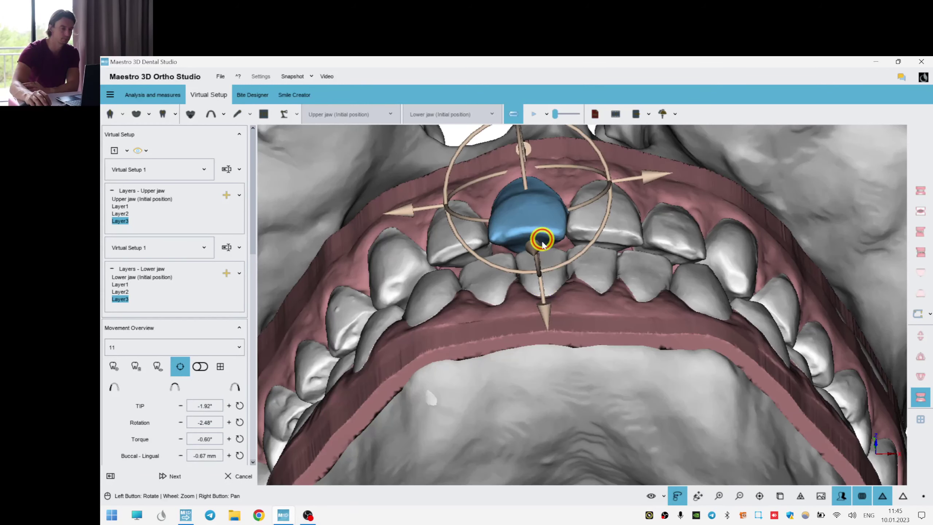
click(478, 245)
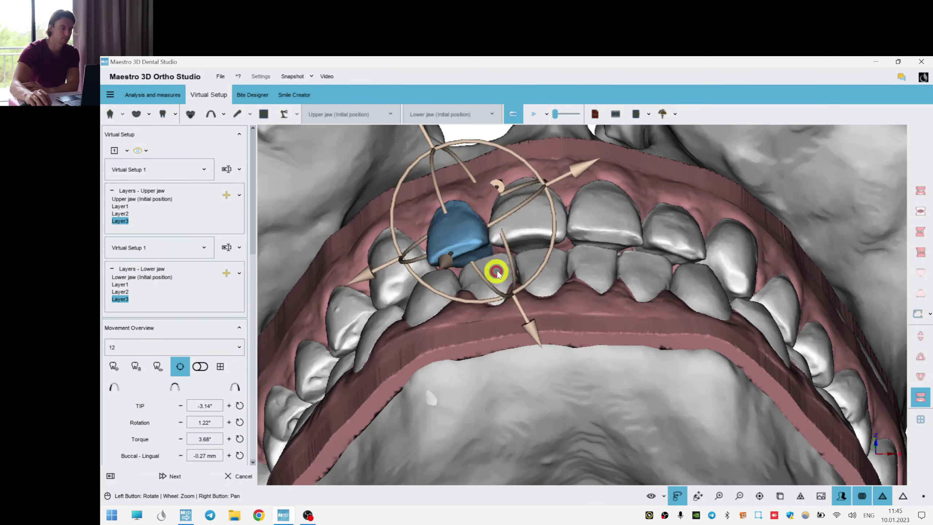
drag(512, 264, 552, 298)
scroll(577, 333, up, 5)
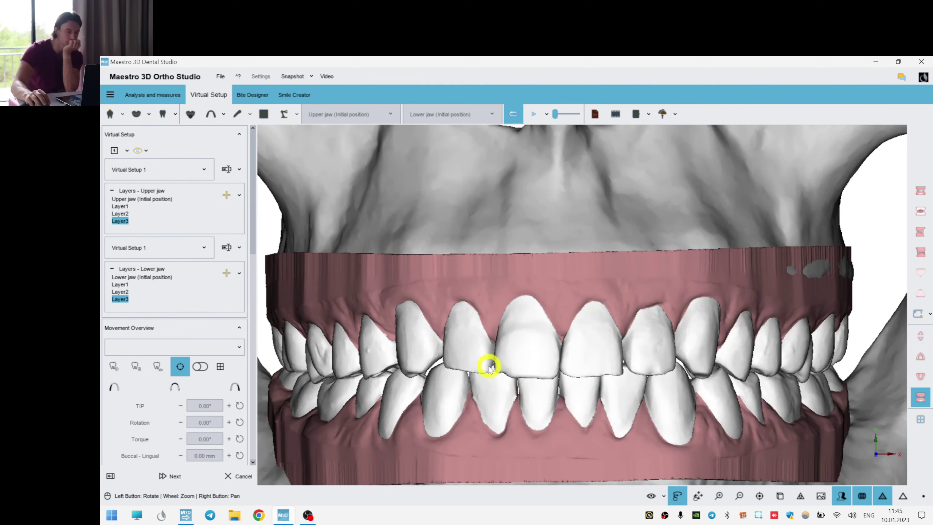
scroll(610, 434, down, 3)
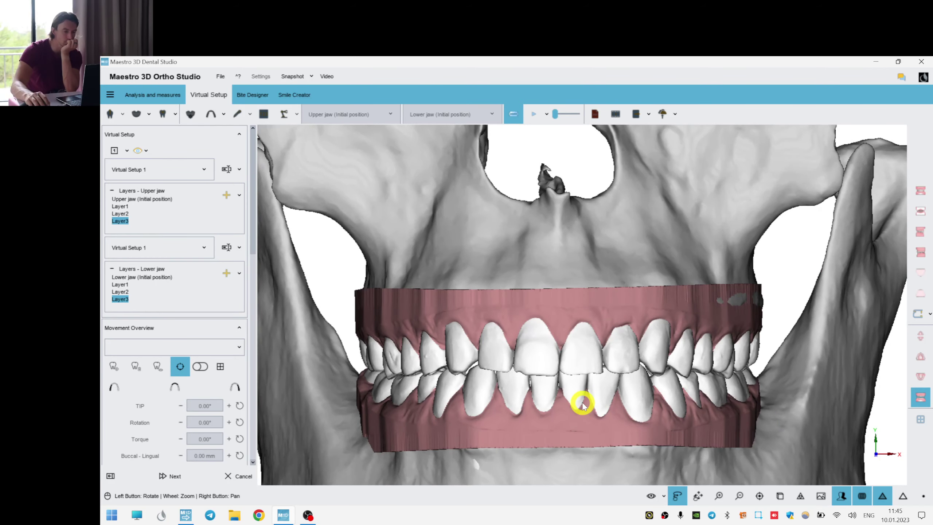
Place an attach_09_sphere_90_deg attachment on the outer surface of upper tooth 14.
drag(559, 363, 433, 351)
drag(255, 250, 258, 333)
click(180, 327)
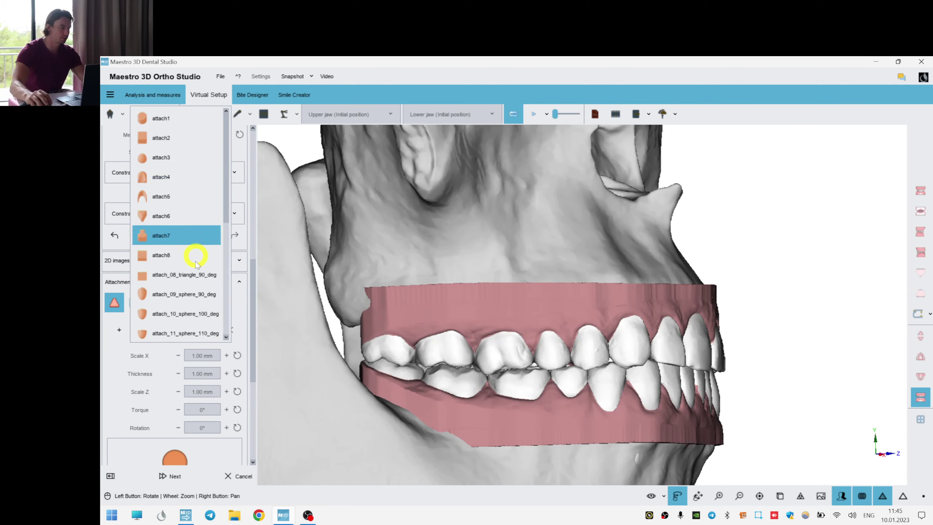
click(201, 294)
click(119, 326)
scroll(596, 273, up, 3)
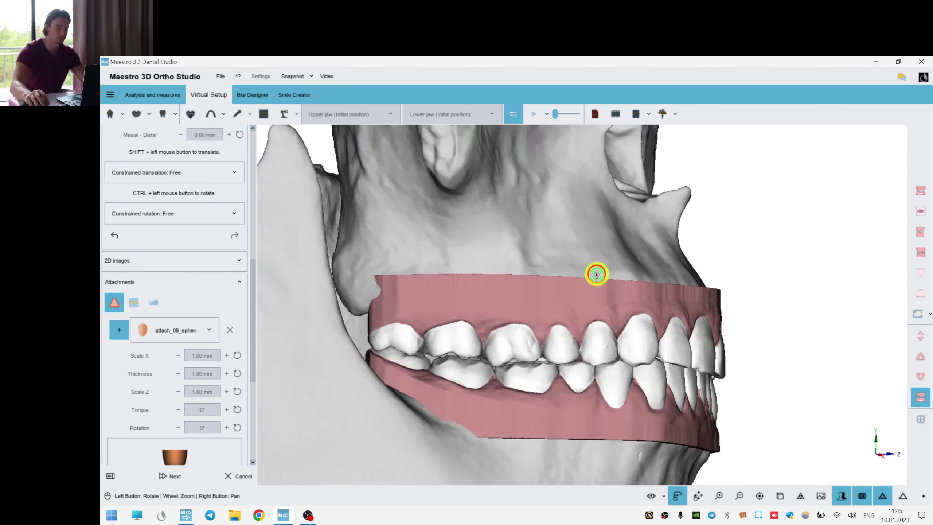
click(612, 337)
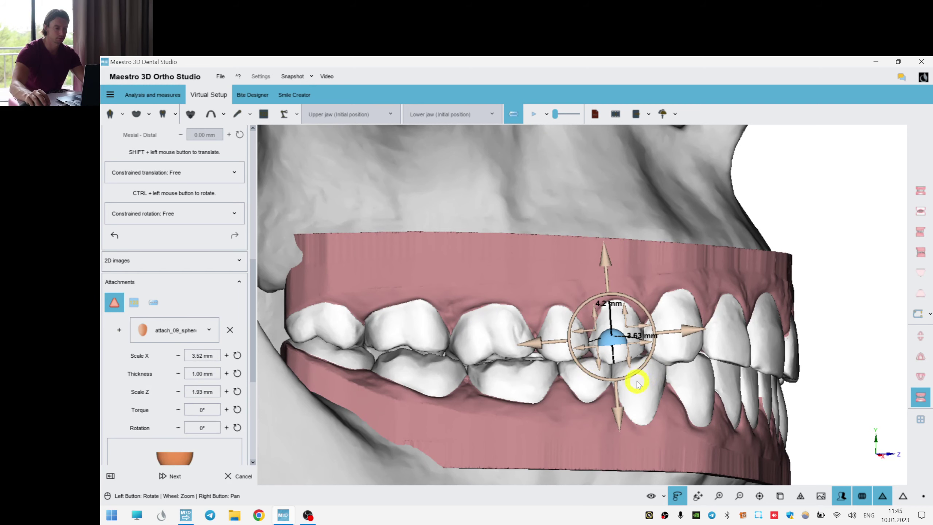
Move the attachment lower and slightly forward on tooth 14 and turn it upside down so its flat side faces the gum.
drag(621, 417, 621, 421)
drag(692, 335, 696, 334)
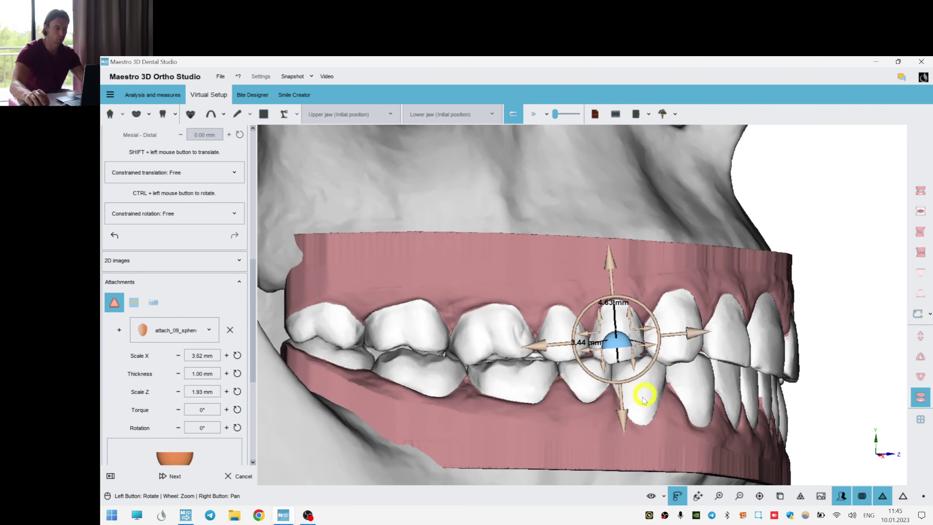
drag(624, 415, 625, 422)
drag(653, 367, 587, 323)
Copy the attachment from upper tooth 14.
right_click(629, 352)
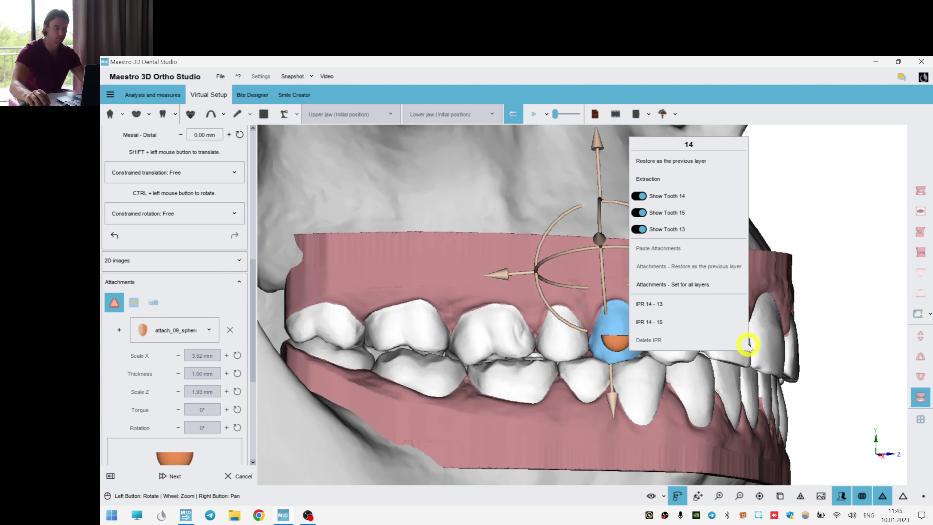
click(783, 346)
right_click(632, 341)
click(619, 343)
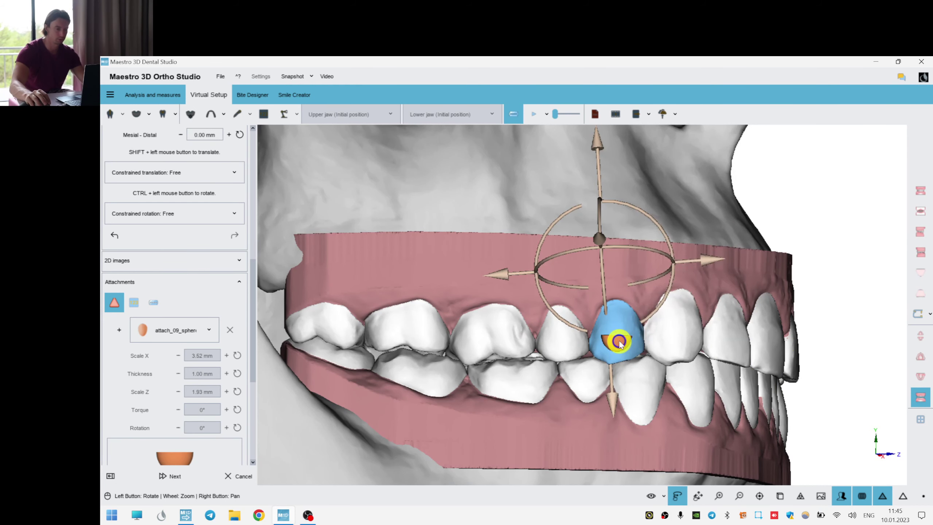
right_click(620, 341)
click(641, 298)
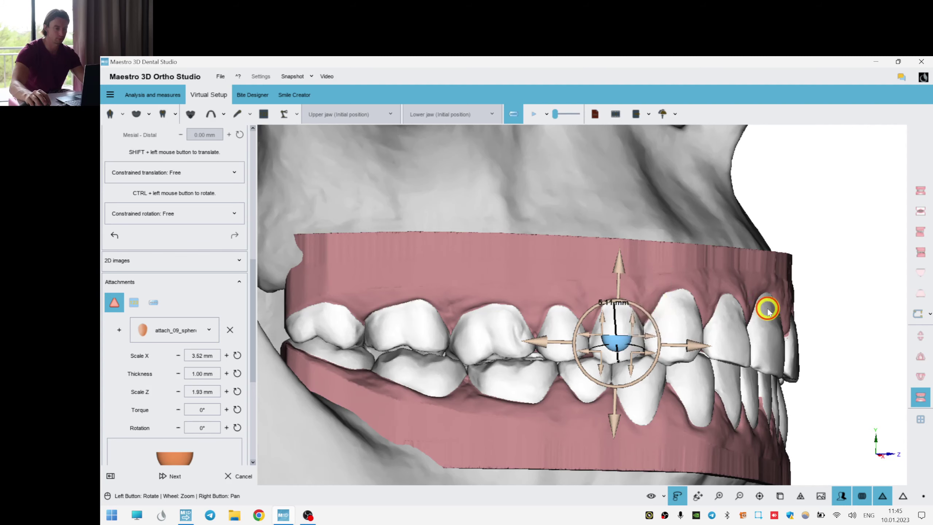
Paste the copied attachment onto lower tooth 44 and shift it slightly forward on the crown.
drag(768, 309, 750, 338)
right_click(627, 366)
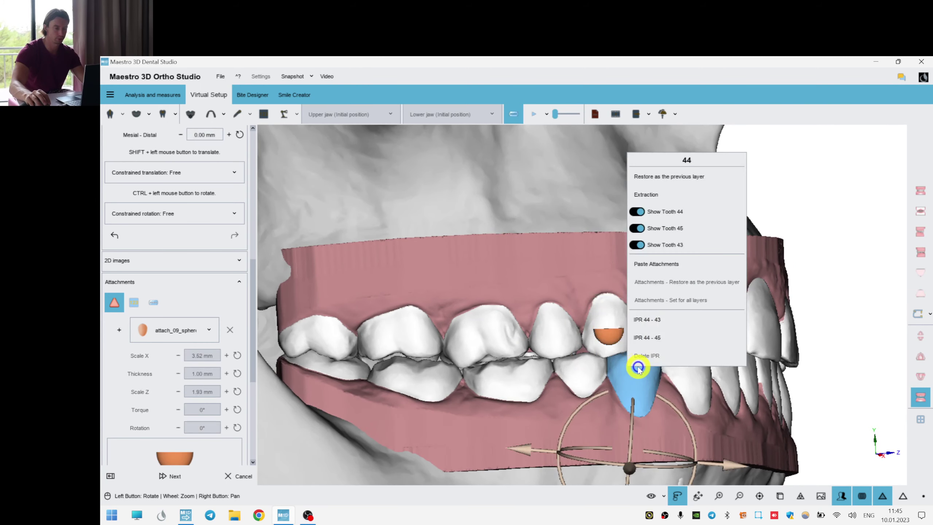
click(656, 263)
drag(717, 376, 720, 377)
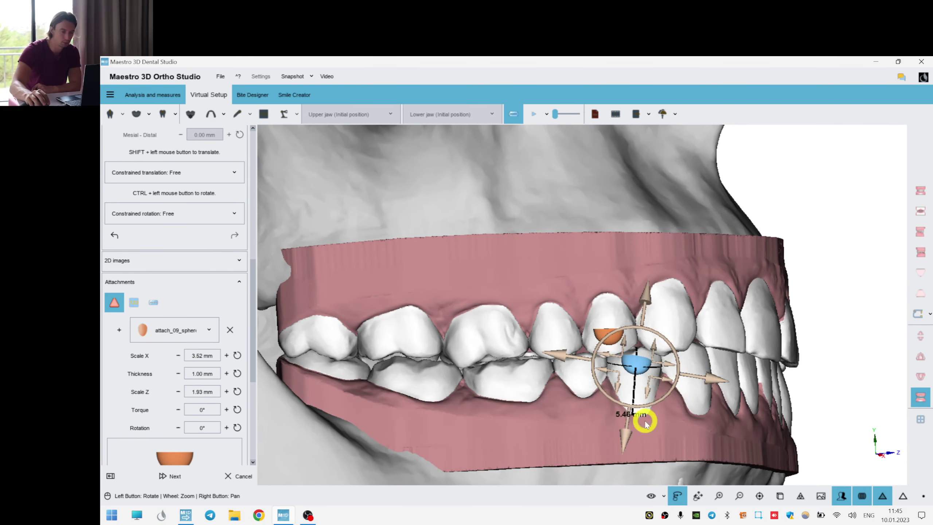
Move the attachment on lower tooth 44 toward the gum and turn it so its flat side faces the gum.
drag(629, 429, 629, 437)
drag(713, 389, 603, 376)
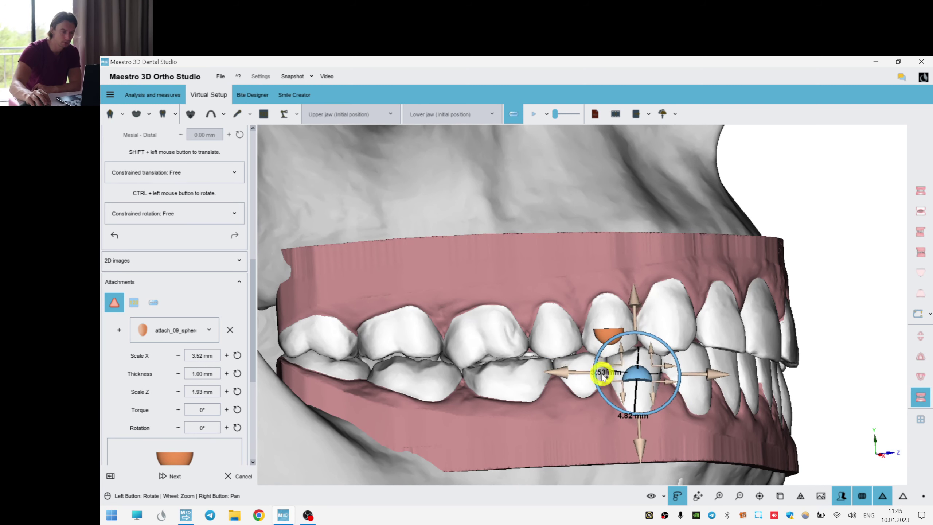
Paste the copied attachment onto lower tooth 45 and turn its flat side toward the gum.
right_click(590, 372)
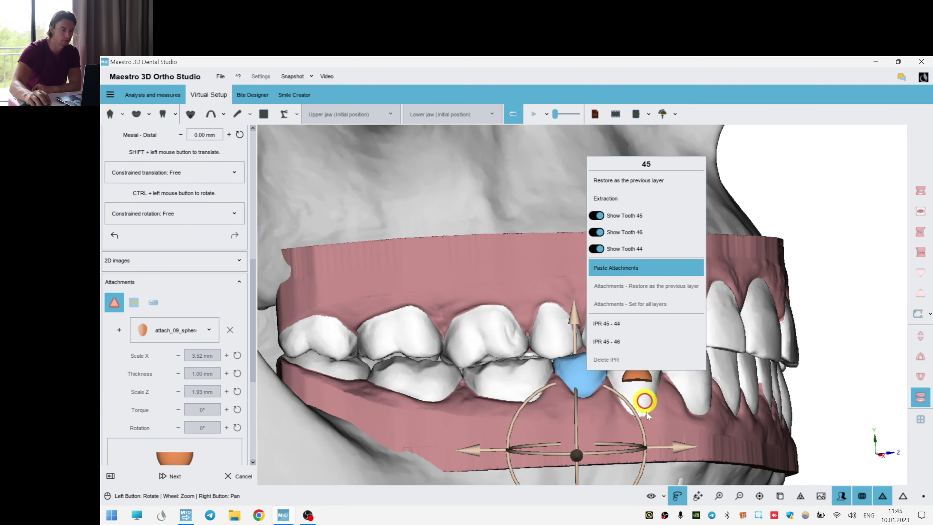
click(616, 268)
drag(663, 368, 573, 379)
Paste the copied attachment onto lower tooth 34 and turn it so its flat side faces the gum.
scroll(573, 379, up, 3)
right_click(546, 379)
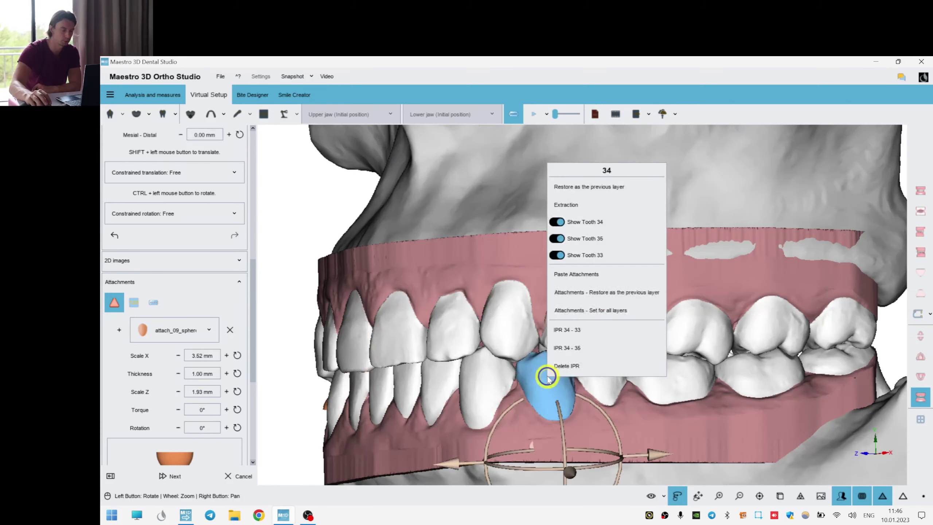
click(585, 261)
drag(792, 312, 772, 290)
scroll(772, 291, up, 3)
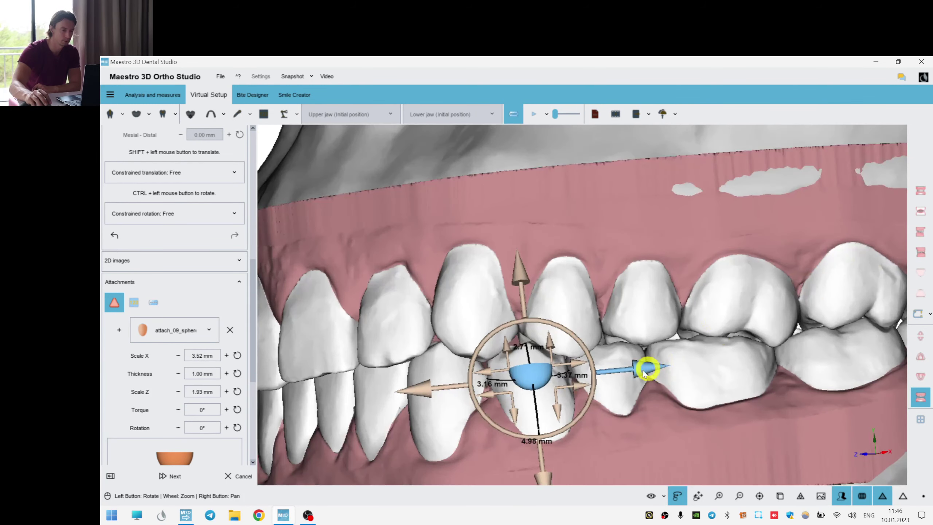
drag(595, 389, 460, 328)
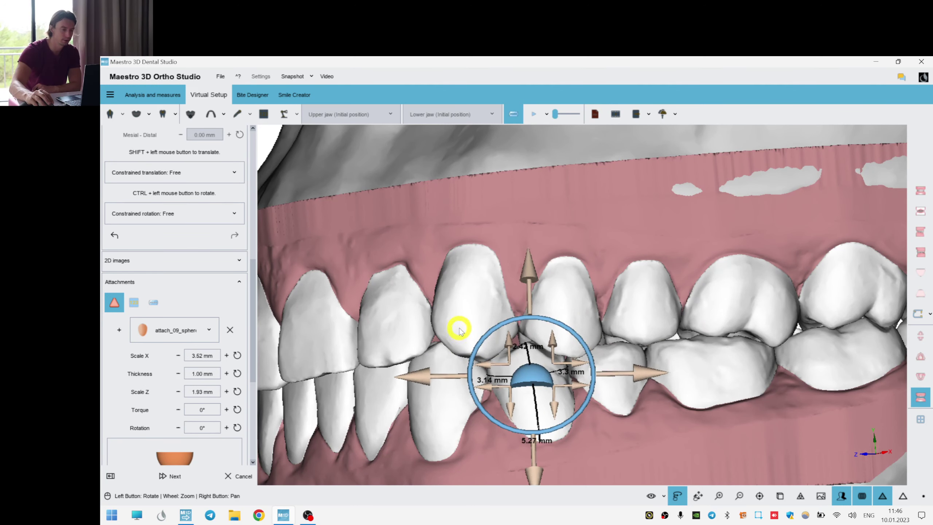
Paste the copied attachment onto lower tooth 35 and flip it so its flat side faces the gum.
right_click(617, 373)
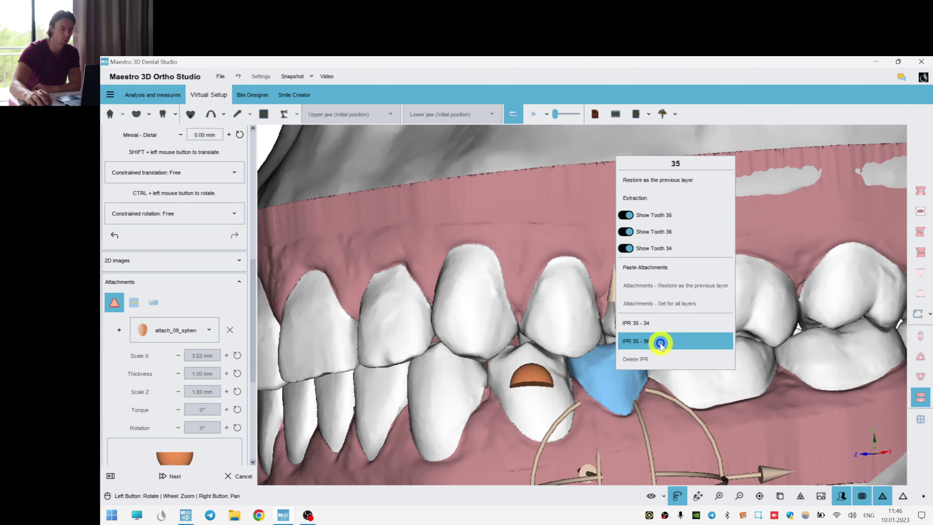
click(652, 267)
drag(792, 306, 610, 343)
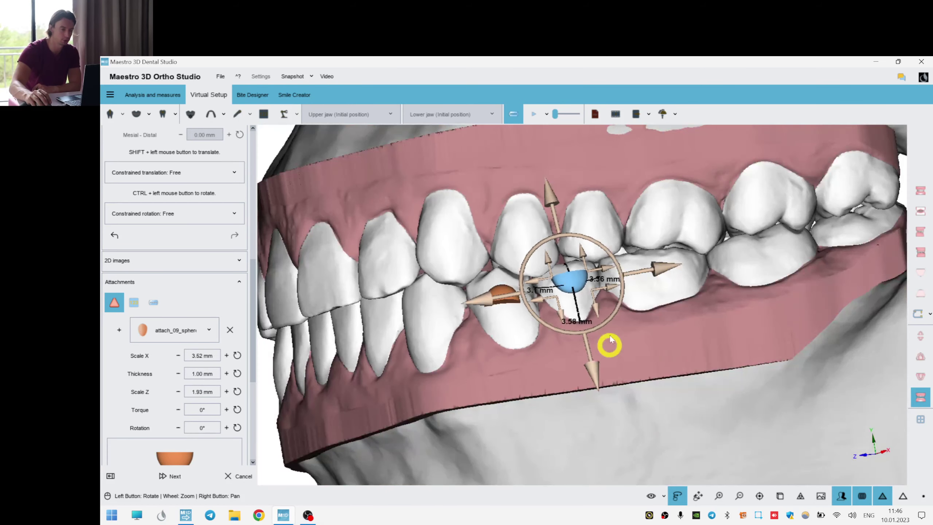
drag(616, 306, 511, 245)
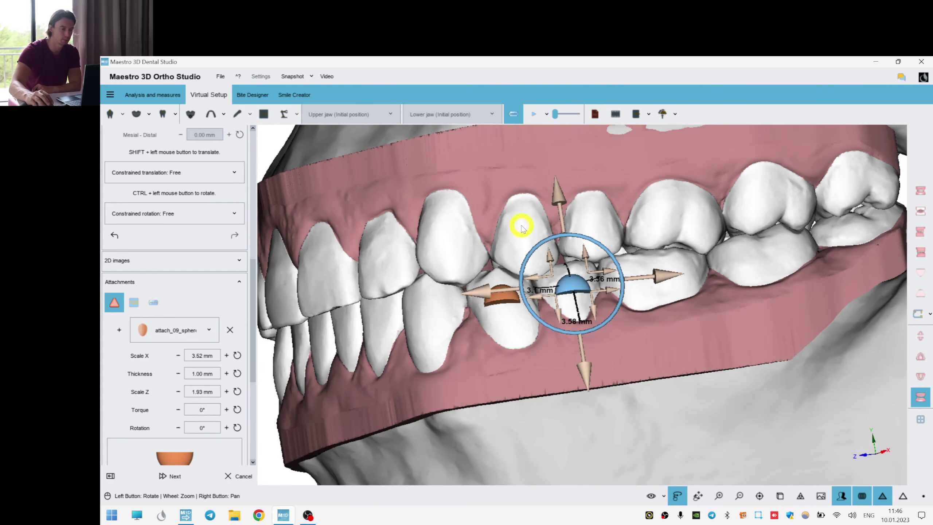
Fine-tune the rotation of the attachments on lower teeth 34 and 35.
click(516, 300)
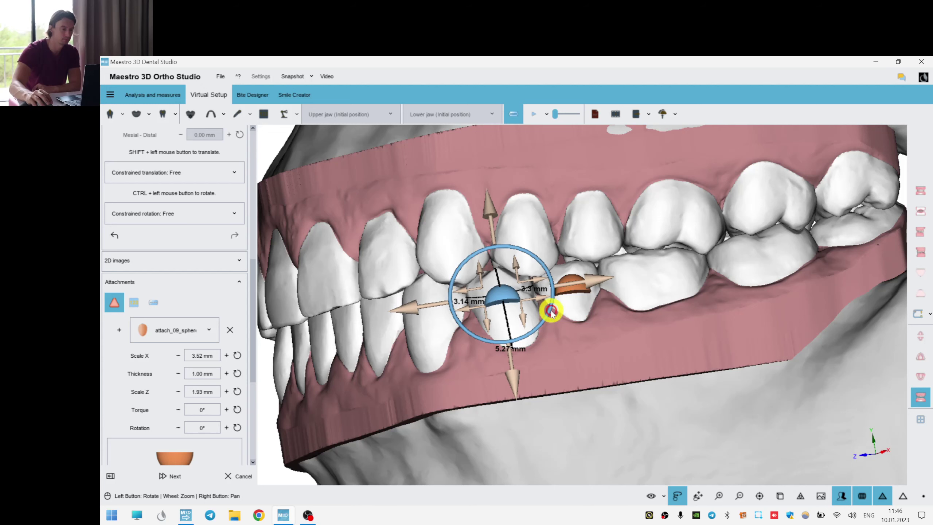
right_click(614, 341)
drag(592, 323, 570, 341)
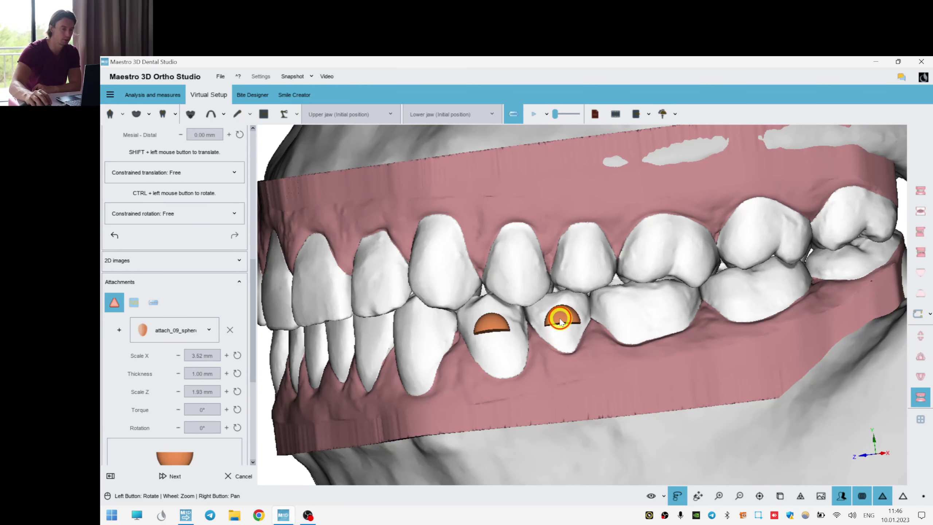
click(568, 323)
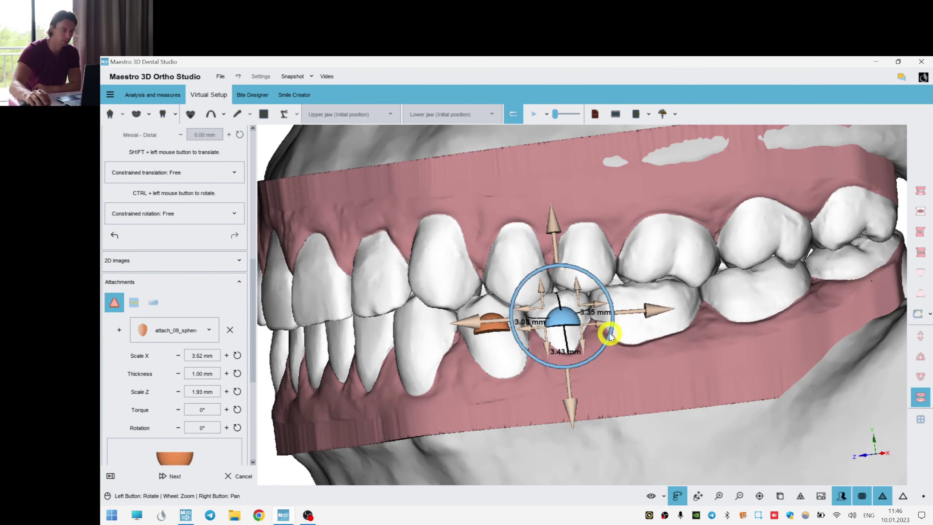
right_click(652, 371)
click(601, 375)
scroll(529, 345, down, 2)
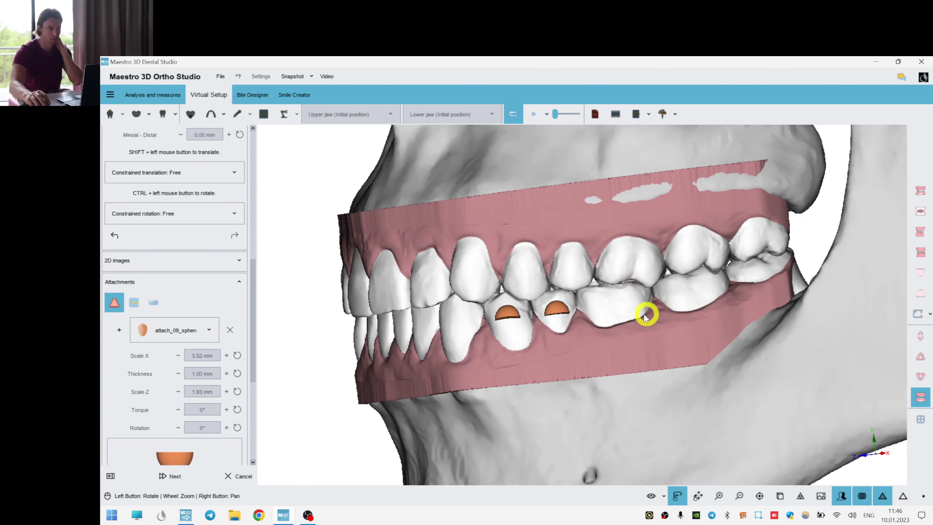
Paste the copied attachment onto upper tooth 24, move it slightly toward the biting edge and adjust its rotation.
right_click(525, 283)
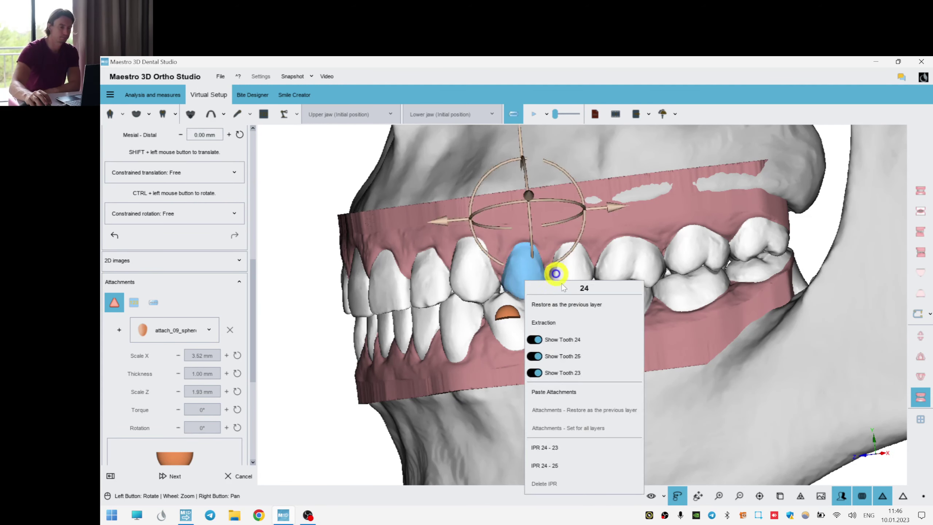
click(579, 387)
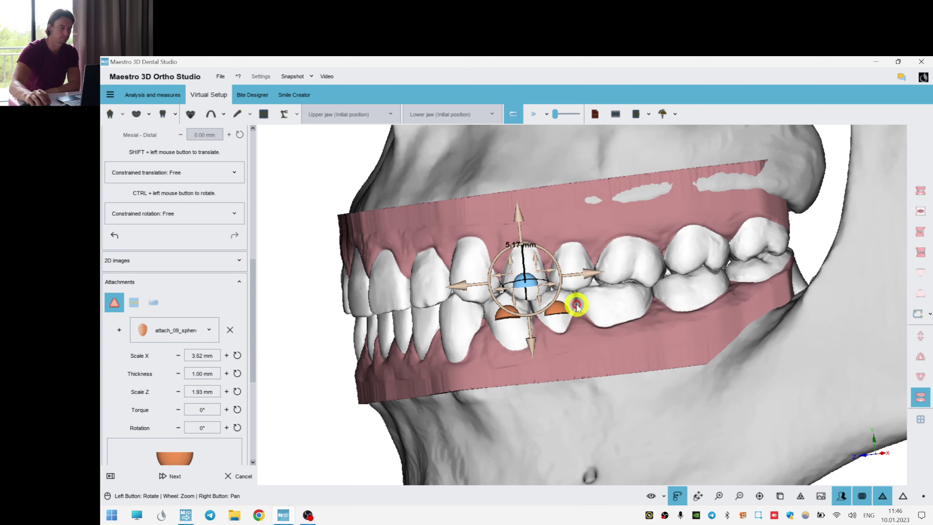
click(532, 348)
click(587, 276)
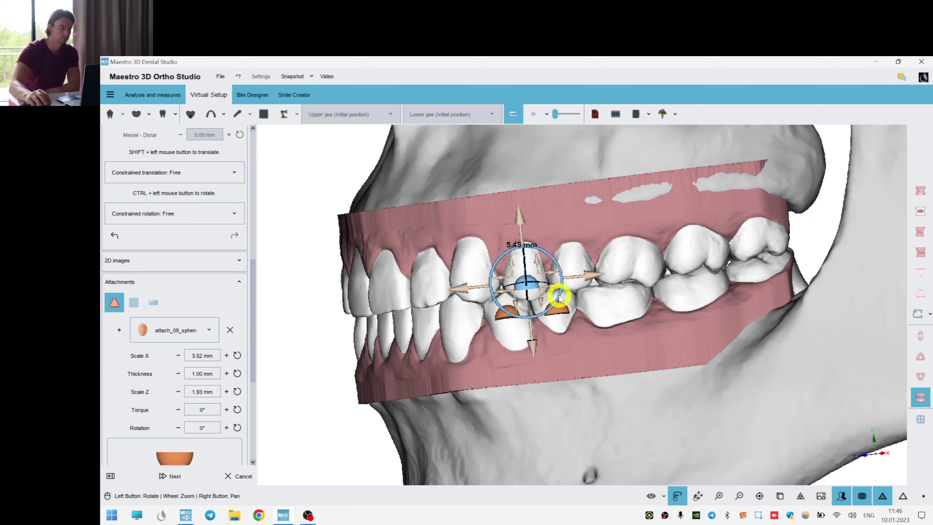
click(516, 357)
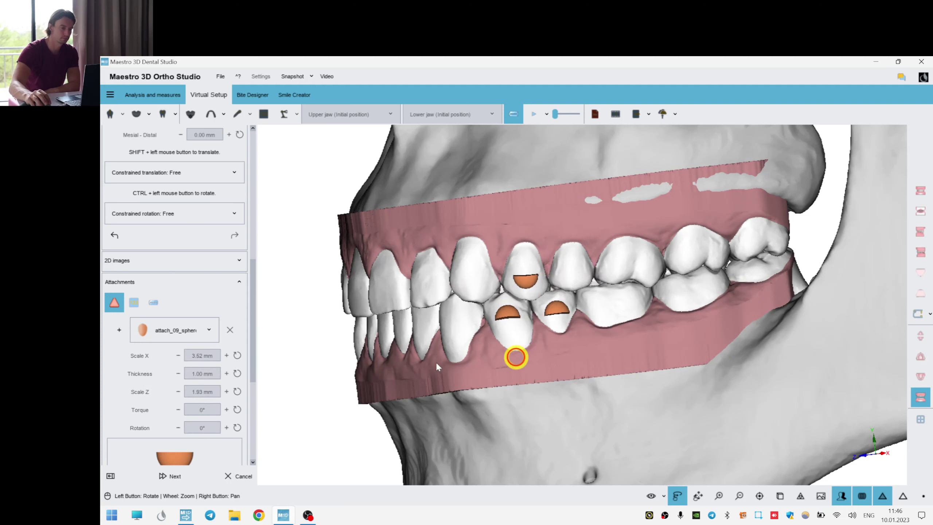
Place an attach3 attachment on the outer surface of upper tooth 26.
click(180, 332)
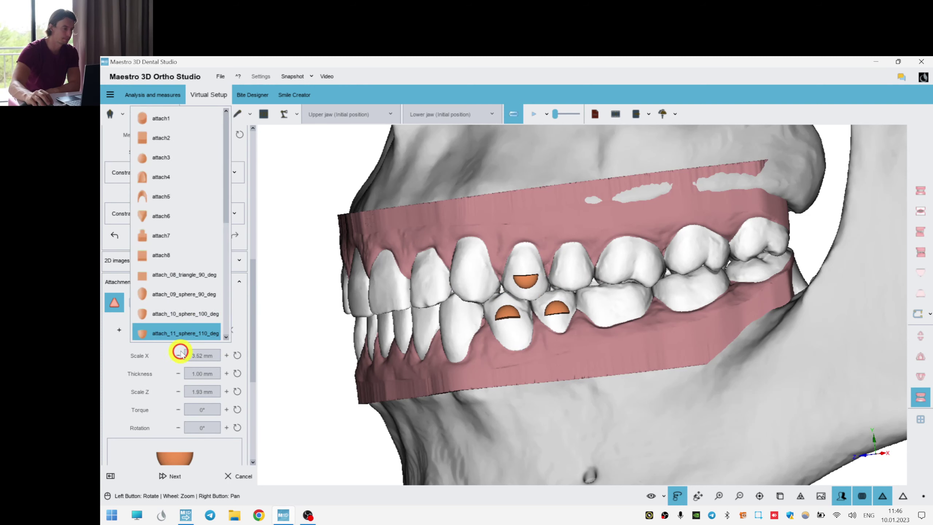
click(207, 154)
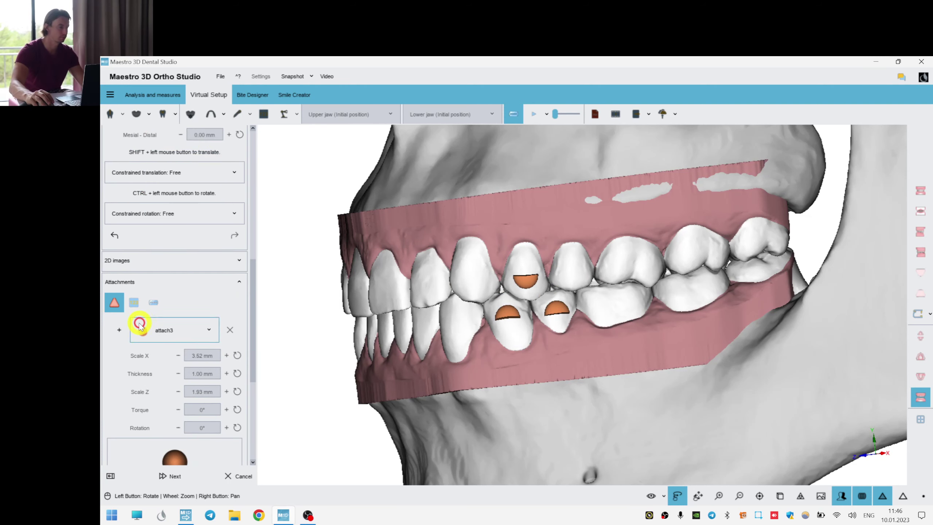
click(617, 264)
Resize the attachment on tooth 26 to scale X 3.01 mm, scale Z 1.42 mm and thickness 1.00 mm.
scroll(698, 275, up, 3)
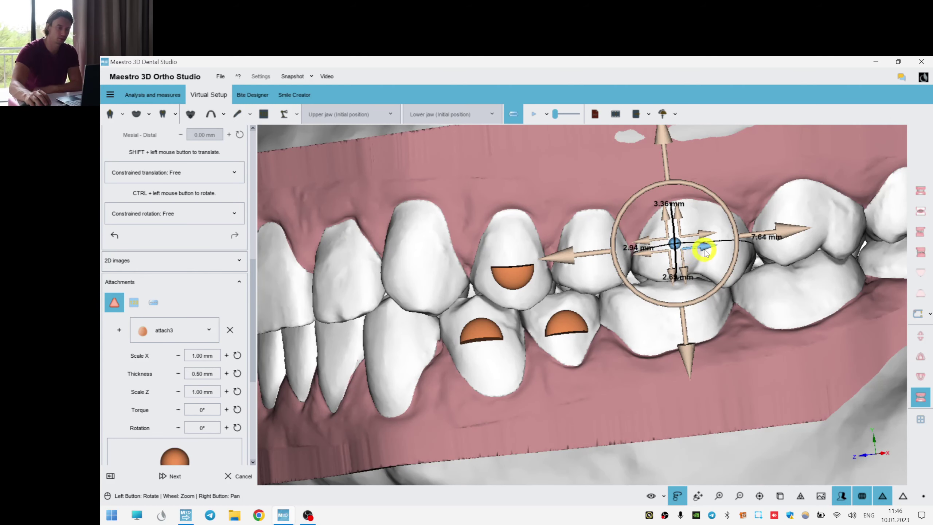
drag(706, 252, 700, 273)
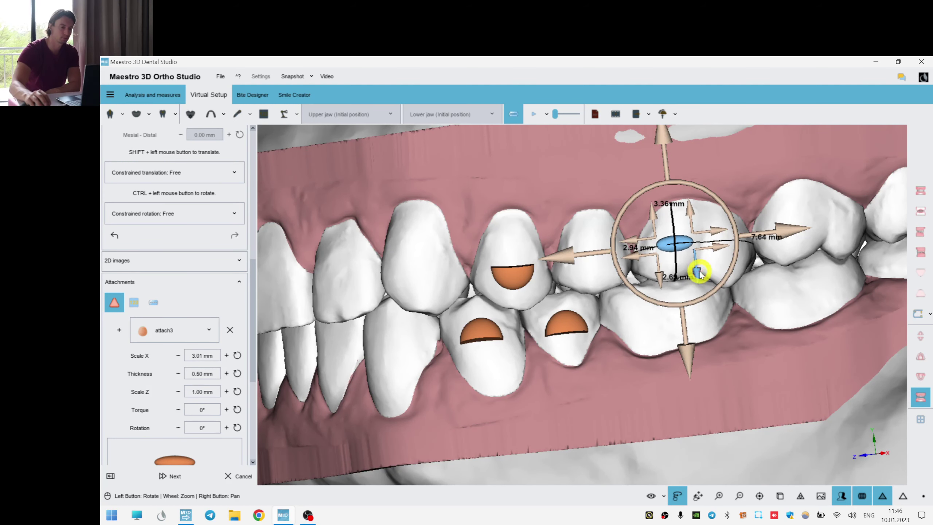
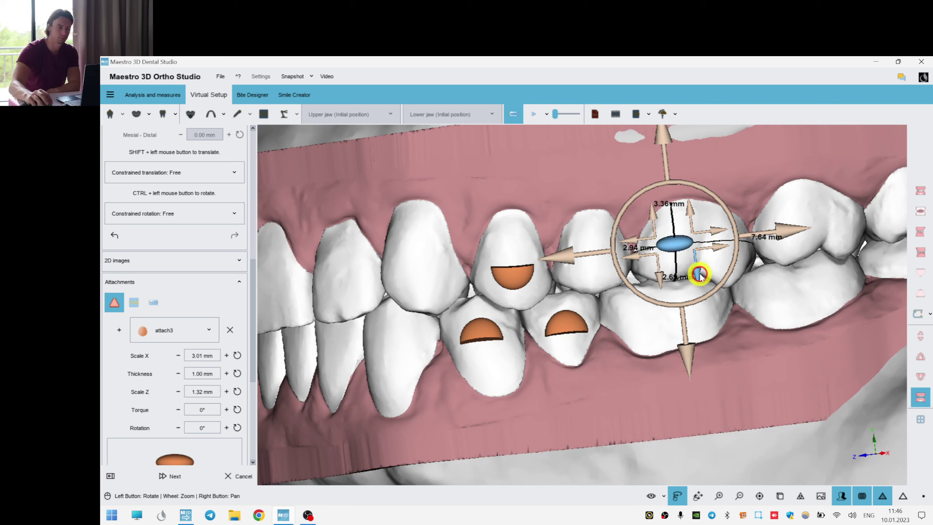
drag(701, 274, 701, 276)
Copy the attachment from upper tooth 26 onto lower tooth 37 and shift the copy slightly backward on the crown.
right_click(691, 240)
click(714, 202)
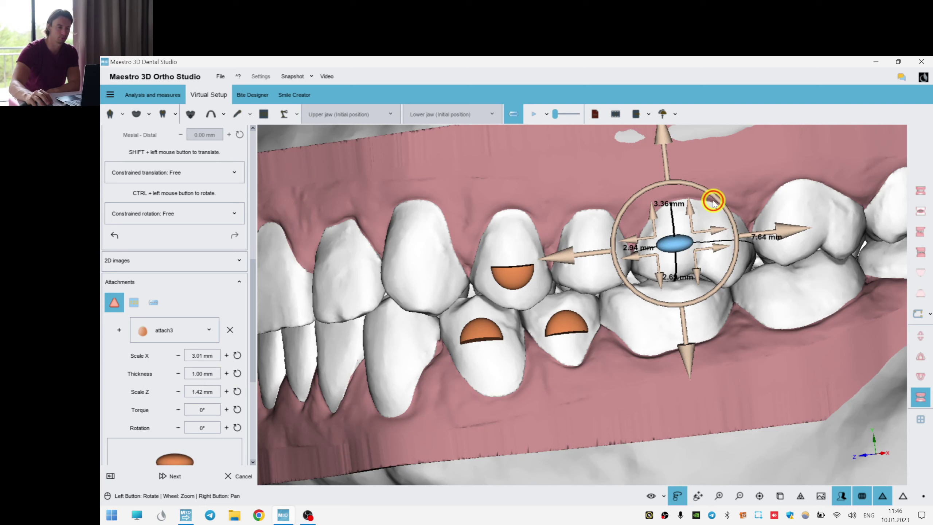
right_click(774, 307)
click(823, 202)
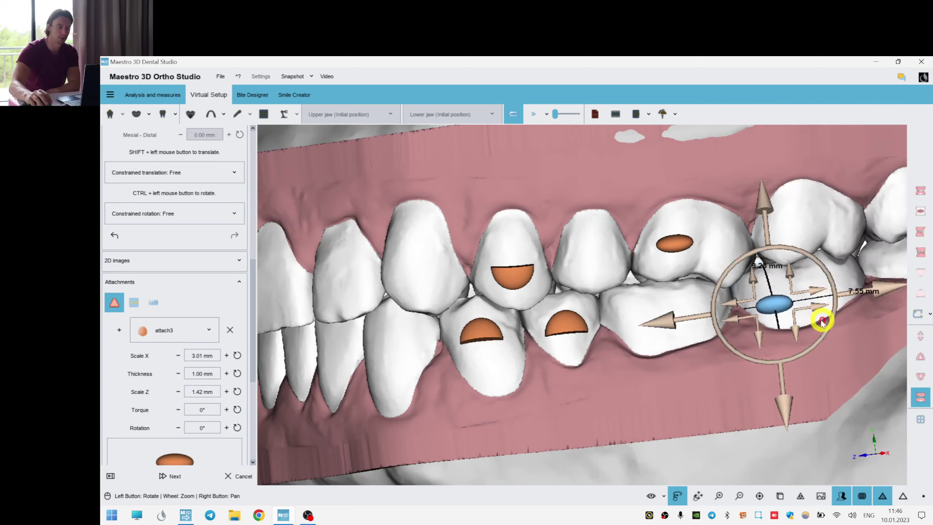
drag(666, 322, 681, 322)
click(770, 372)
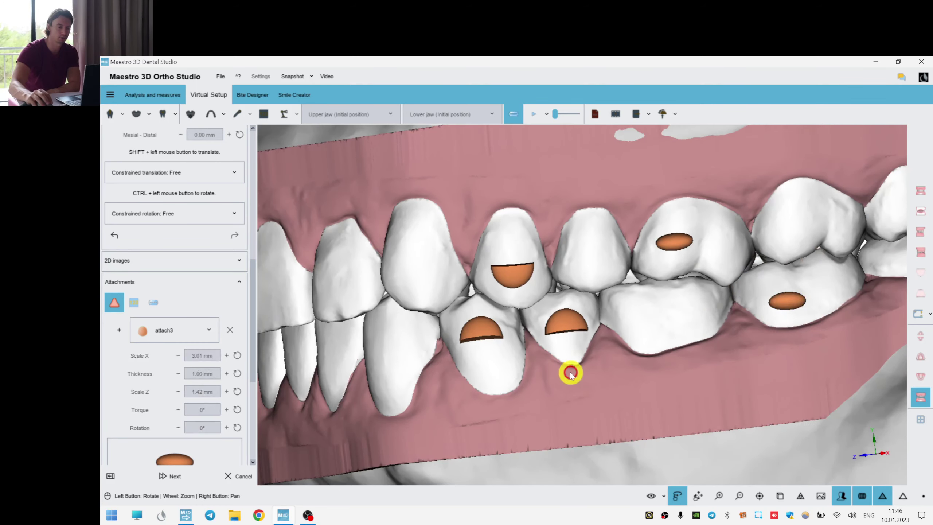
Paste the copied oval attachment onto upper tooth 16 and shift it slightly forward and toward the biting edge.
scroll(571, 375, down, 5)
drag(562, 270, 602, 244)
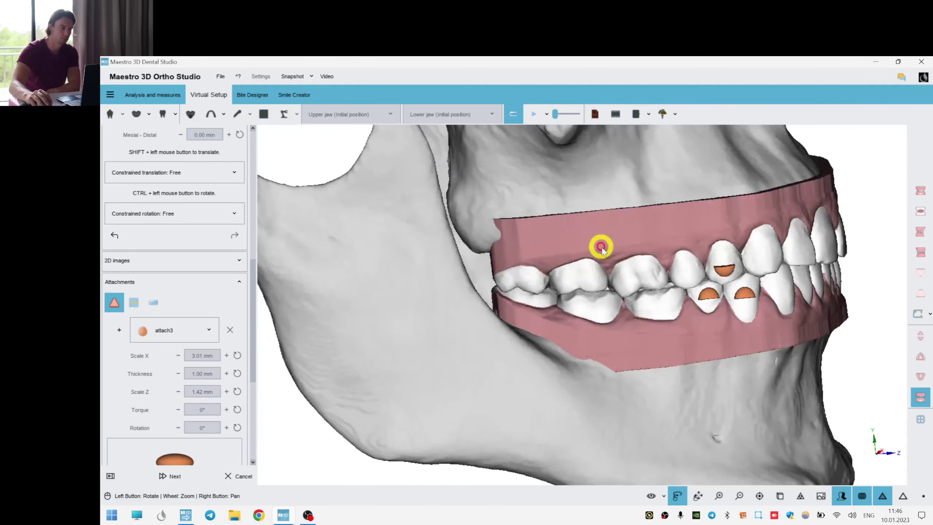
scroll(509, 264, up, 5)
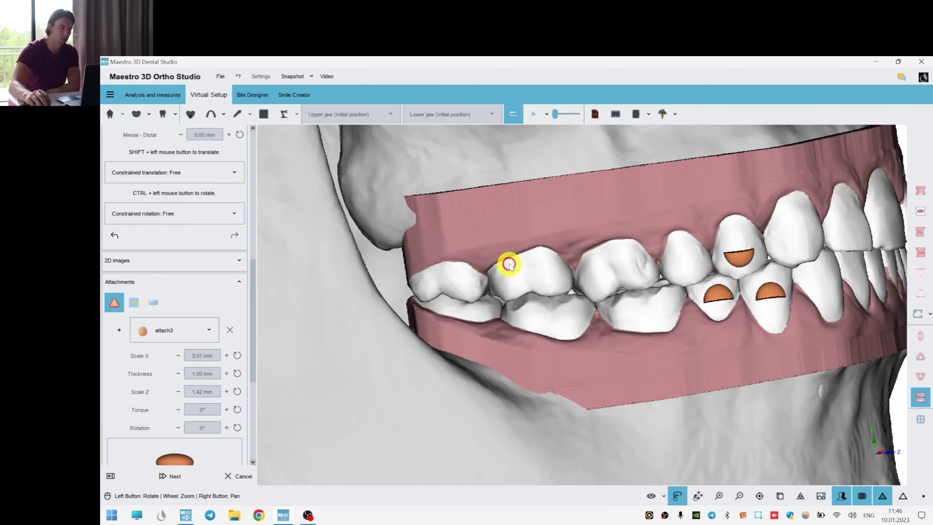
right_click(629, 264)
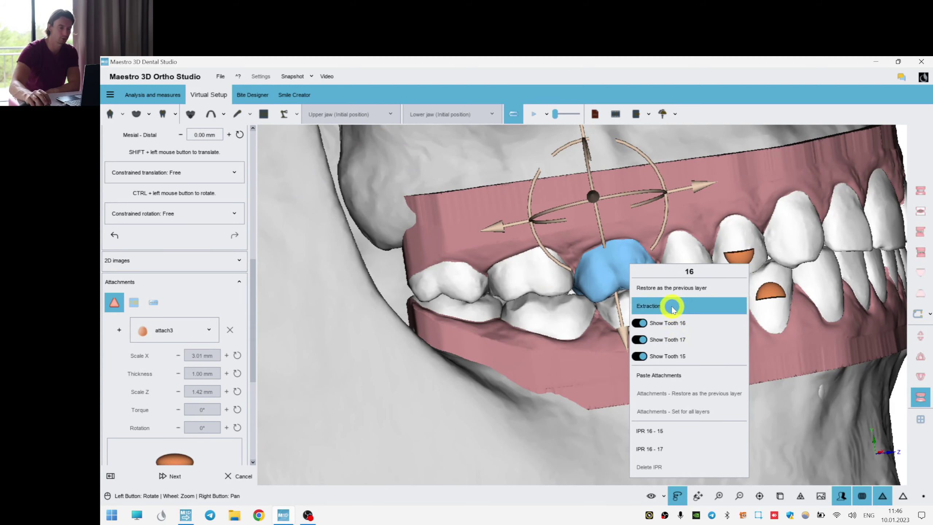
click(671, 378)
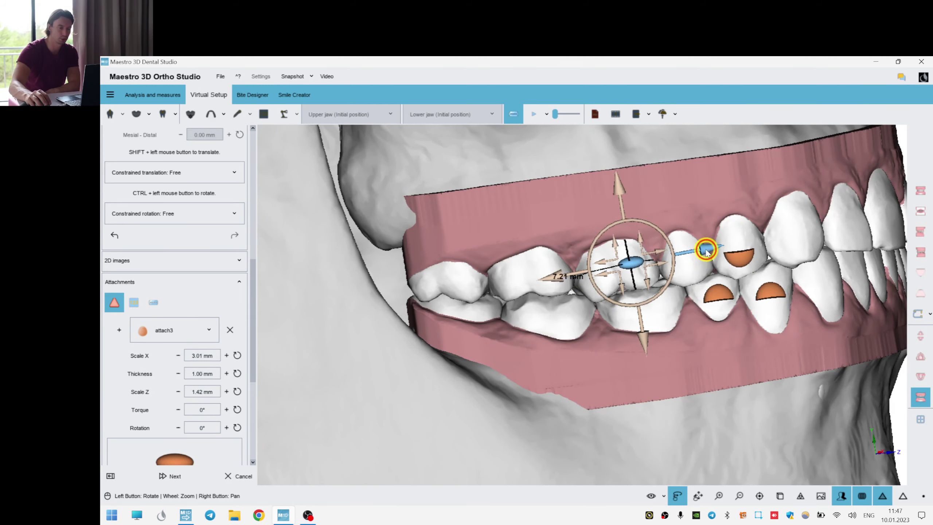
drag(648, 327, 646, 341)
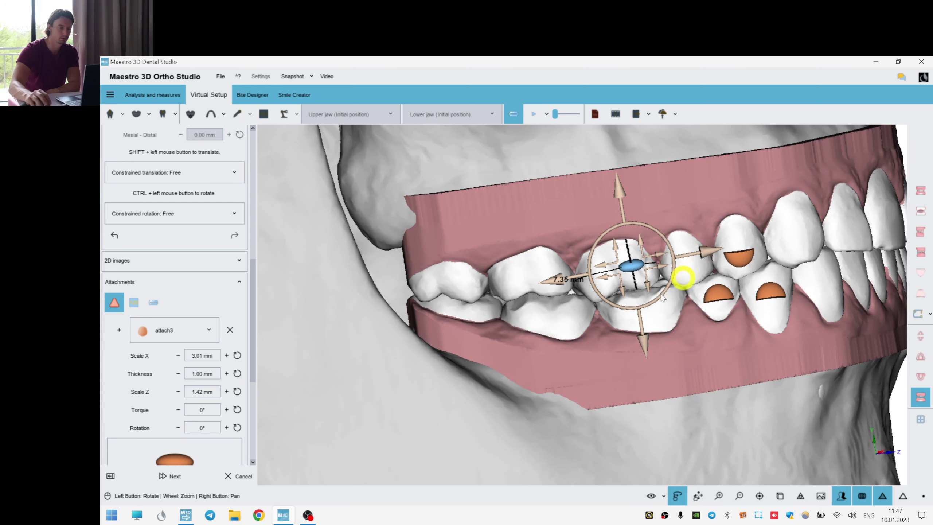
Paste the oval attachment onto lower tooth 47 and move it slightly toward the gum.
right_click(565, 318)
click(612, 210)
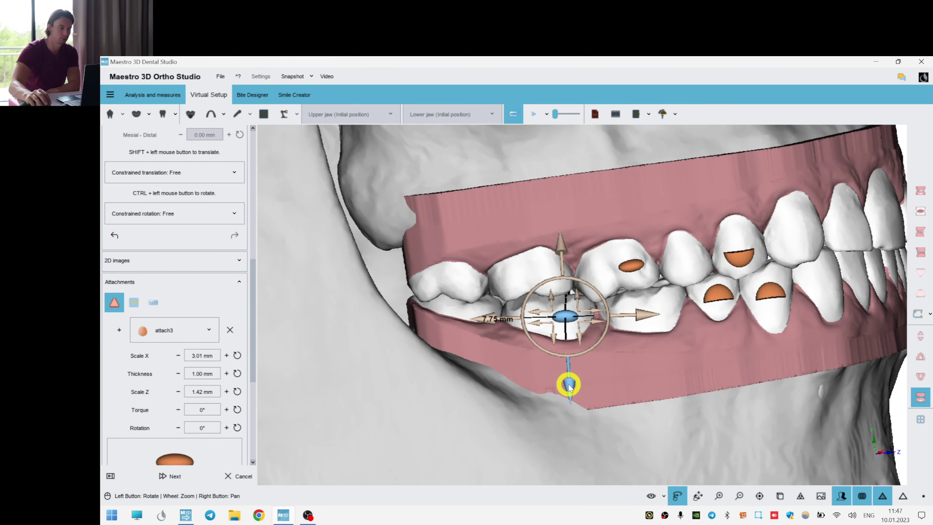
click(643, 350)
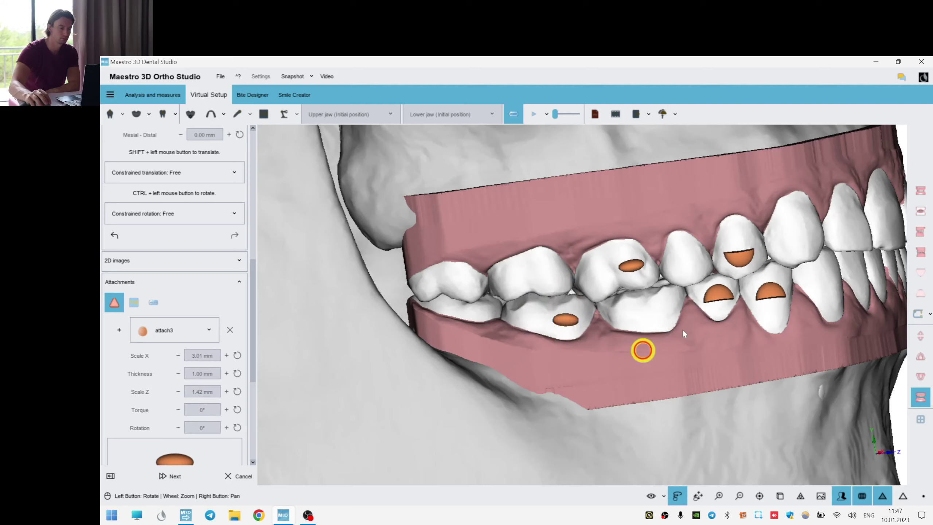
Move the half-round attachment on lower tooth 45 slightly toward the gum.
scroll(717, 312, down, 5)
scroll(735, 257, up, 5)
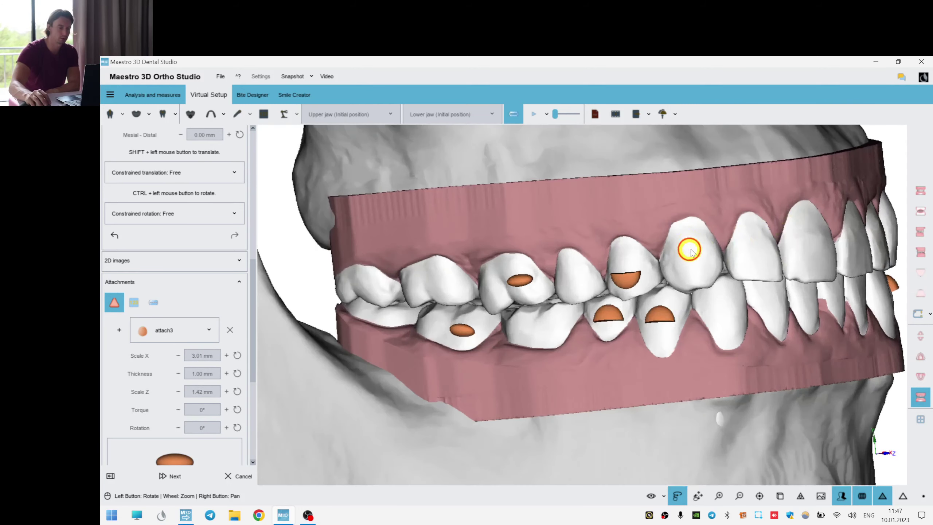
click(647, 323)
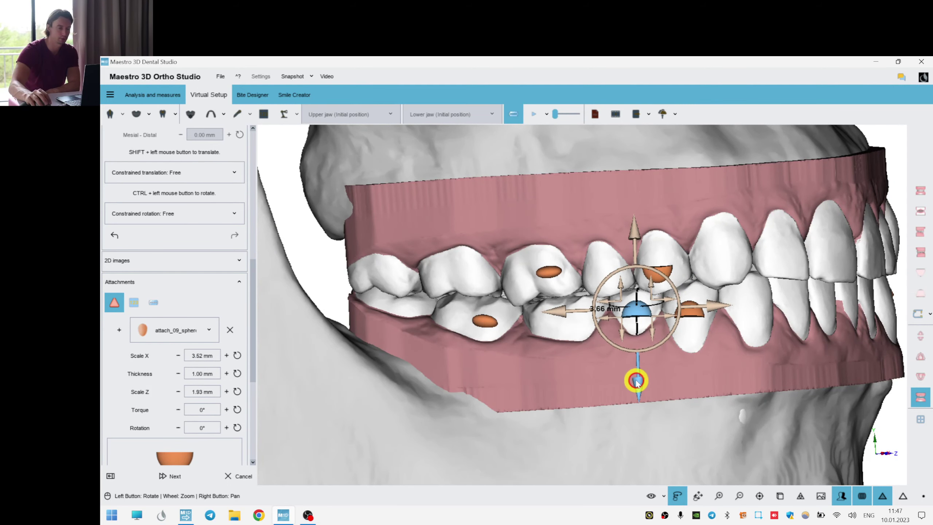
click(742, 279)
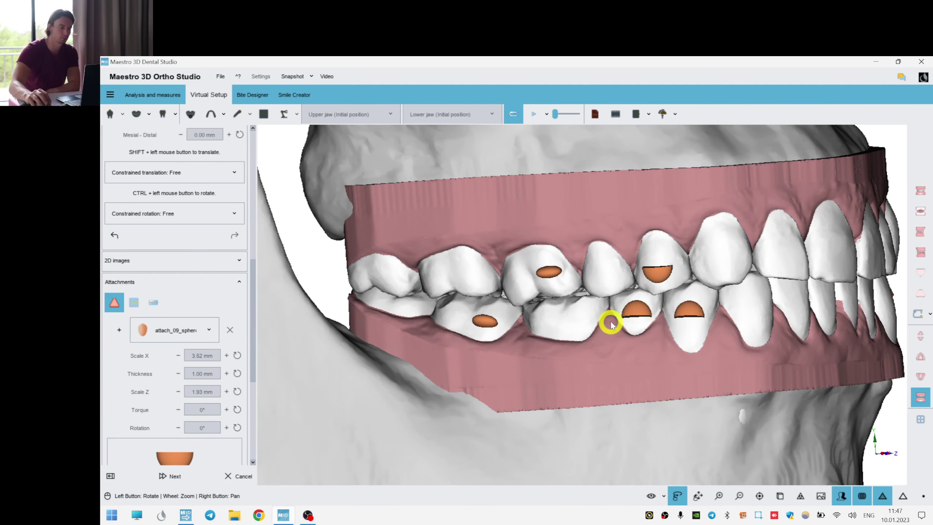
drag(529, 297, 703, 288)
drag(670, 324, 635, 287)
scroll(632, 281, up, 3)
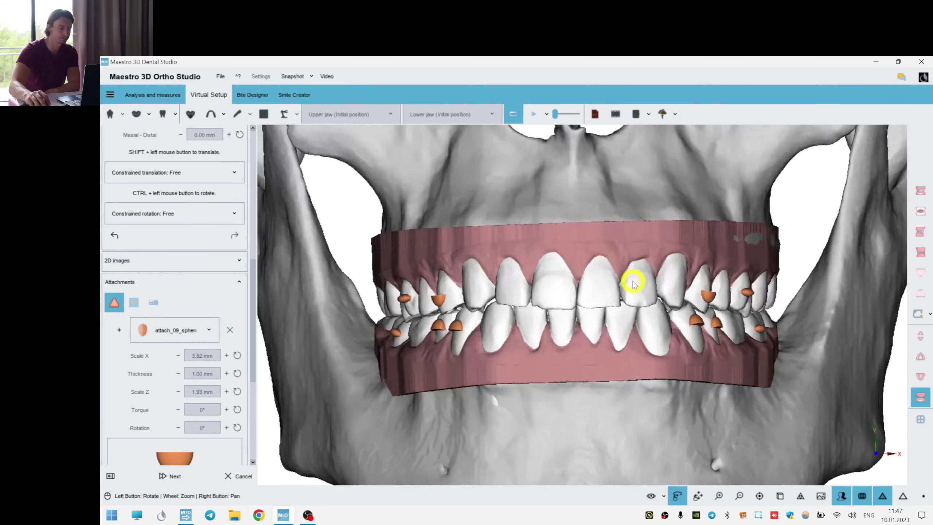
Place one label on the crown of upper tooth 15 and another on lower tooth 46.
click(140, 301)
click(119, 410)
drag(605, 306, 446, 291)
click(477, 296)
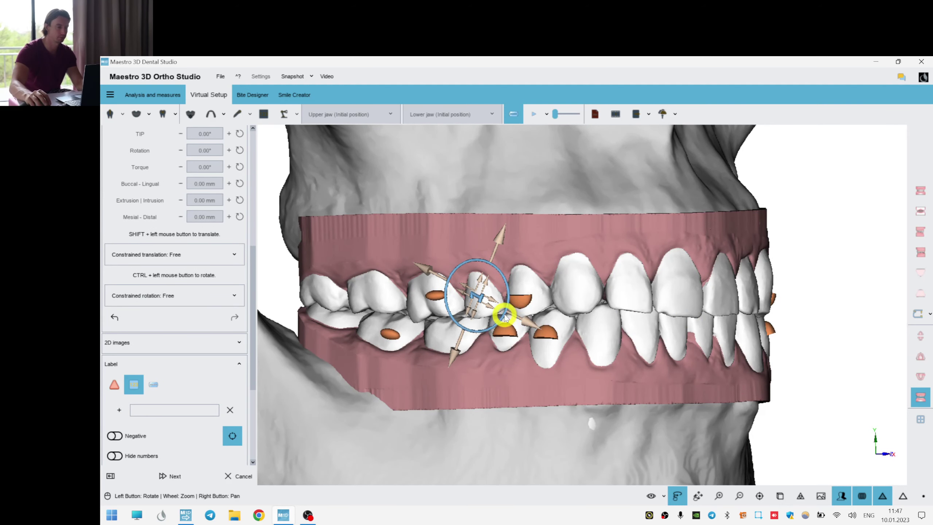
drag(505, 315, 484, 243)
click(122, 410)
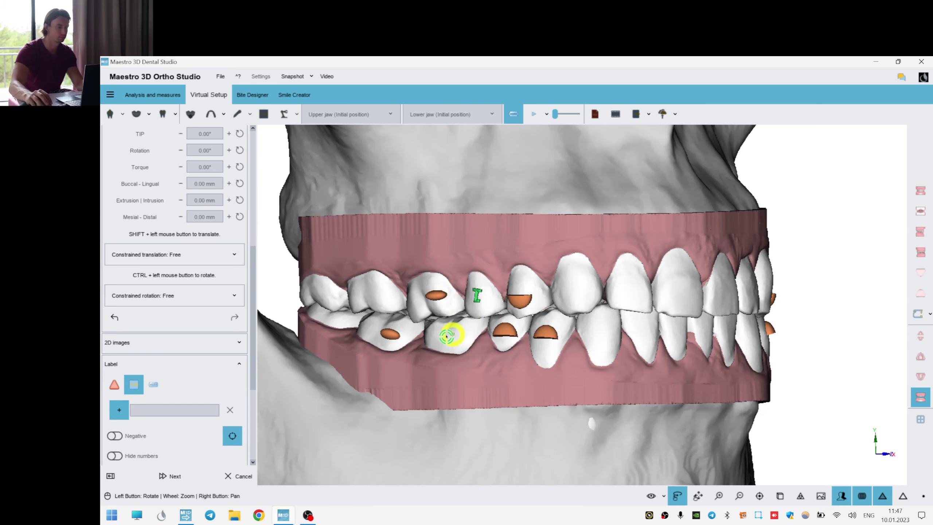
click(447, 338)
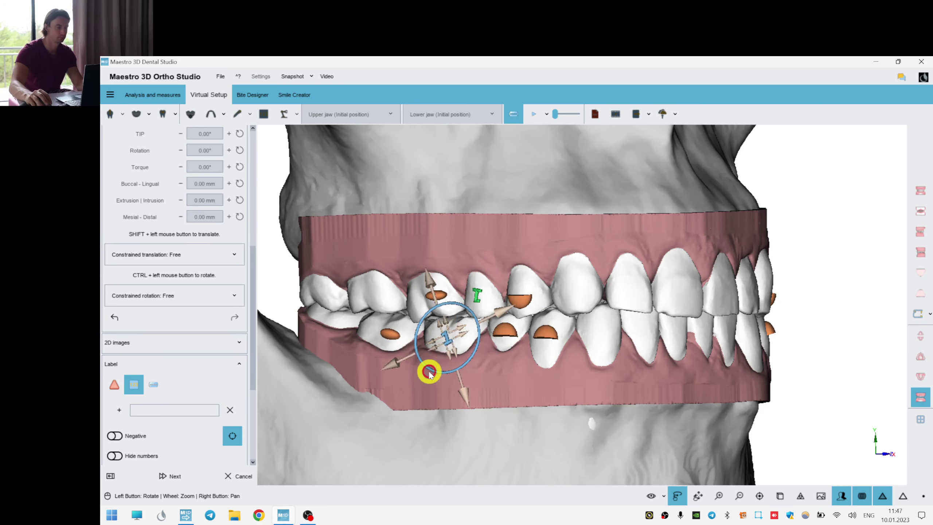
mouse_move(500, 225)
mouse_down()
mouse_move(656, 315)
mouse_move(641, 320)
mouse_up()
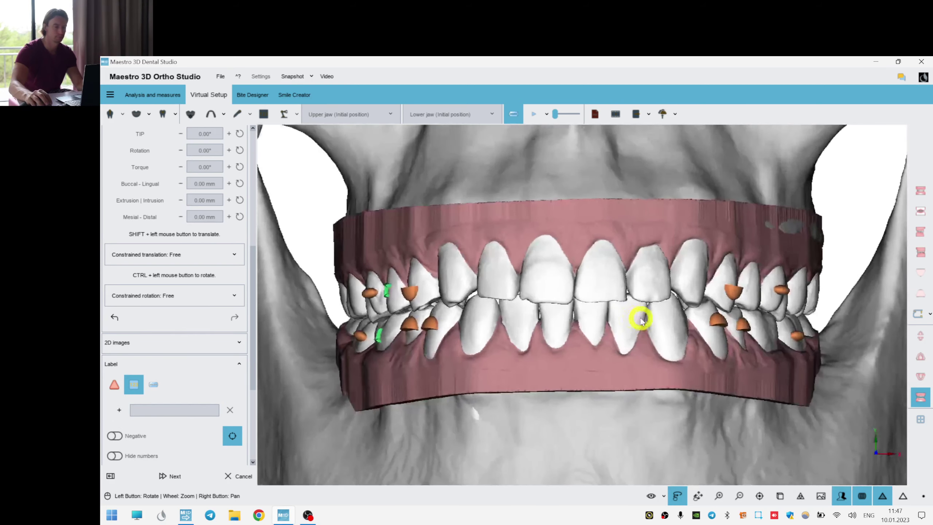
Show only the lower jaw and place an attach3 attachment on lower tooth 31.
click(924, 385)
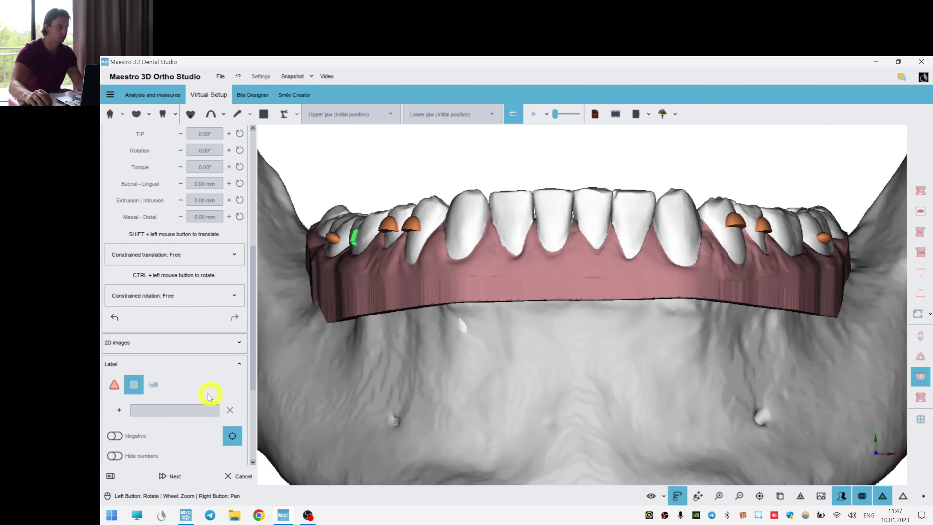
scroll(254, 349, down, 2)
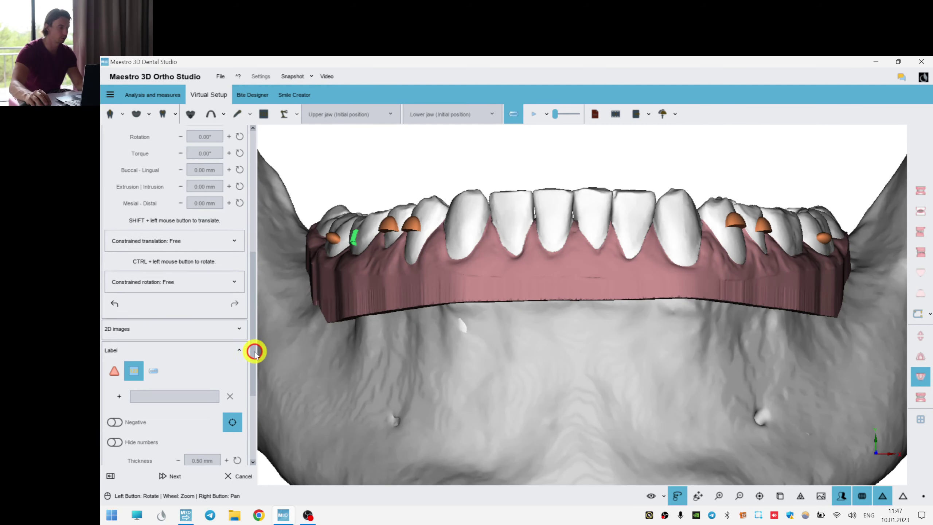
click(114, 361)
click(177, 309)
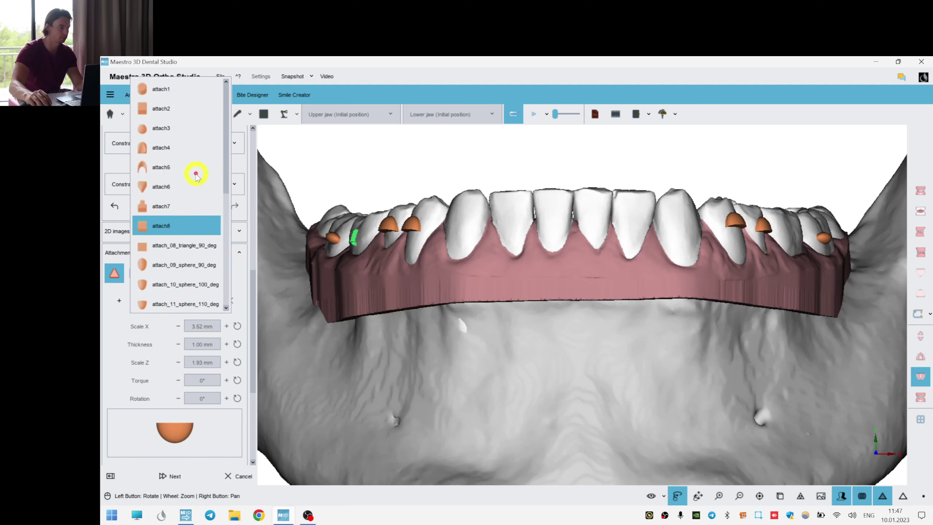
click(167, 127)
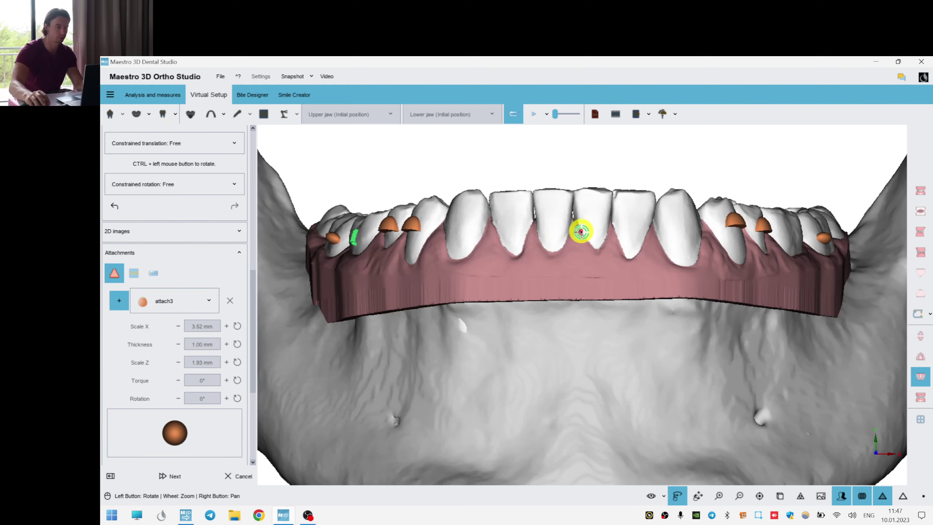
click(595, 236)
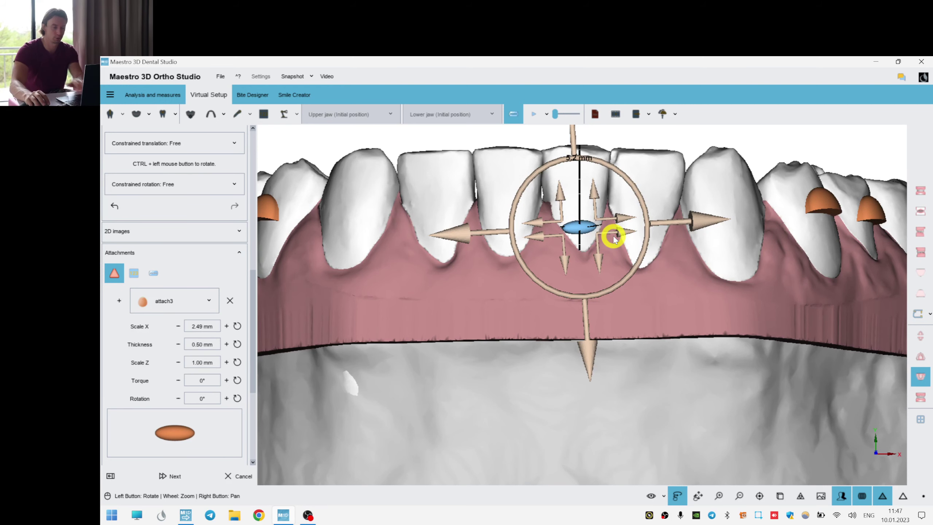
Set the existing attachments for all layers on the lower jaw and on the upper jaw.
scroll(632, 242, down, 5)
right_click(619, 209)
mouse_move(650, 198)
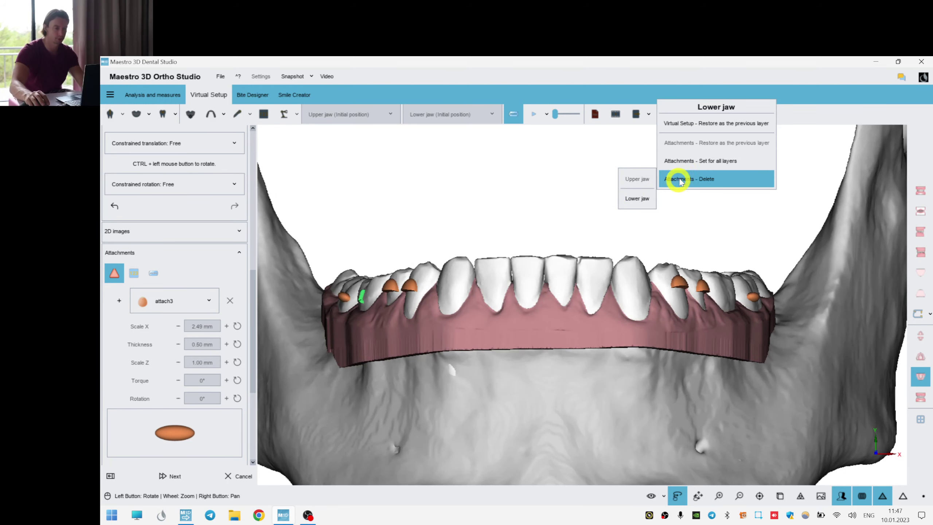
click(929, 360)
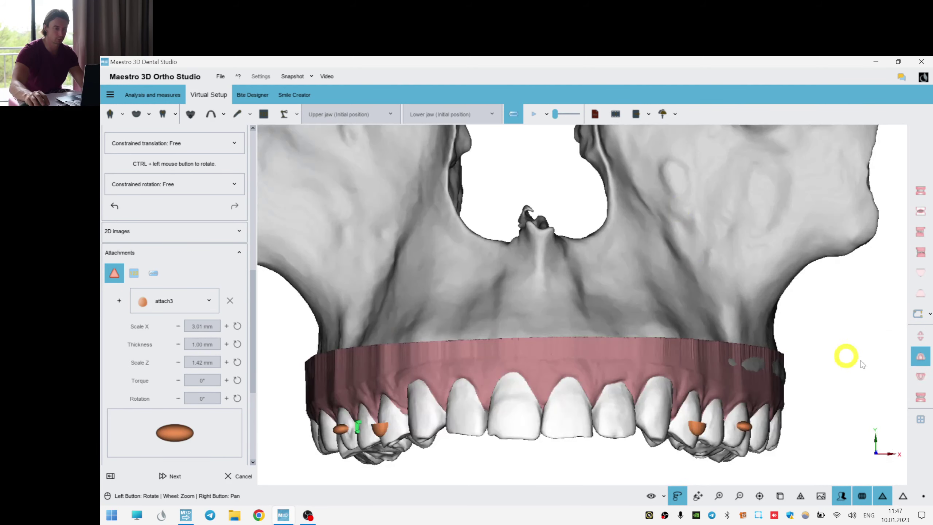
right_click(884, 338)
mouse_move(889, 310)
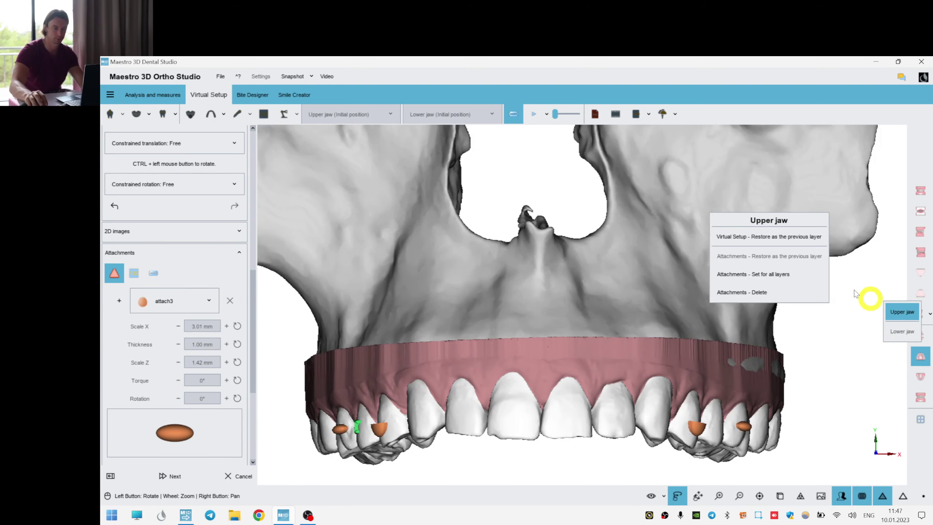
click(768, 268)
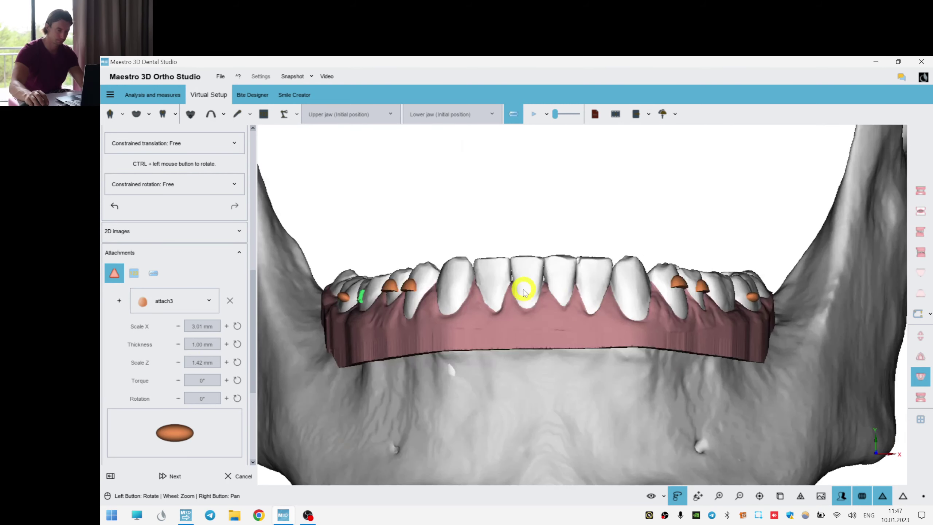
Place a negative attach3 attachment on lower tooth 32 near the gum, with Scale X 3.31 mm, Thickness 0.50 mm and Scale Z 1.20 mm.
scroll(529, 294, up, 4)
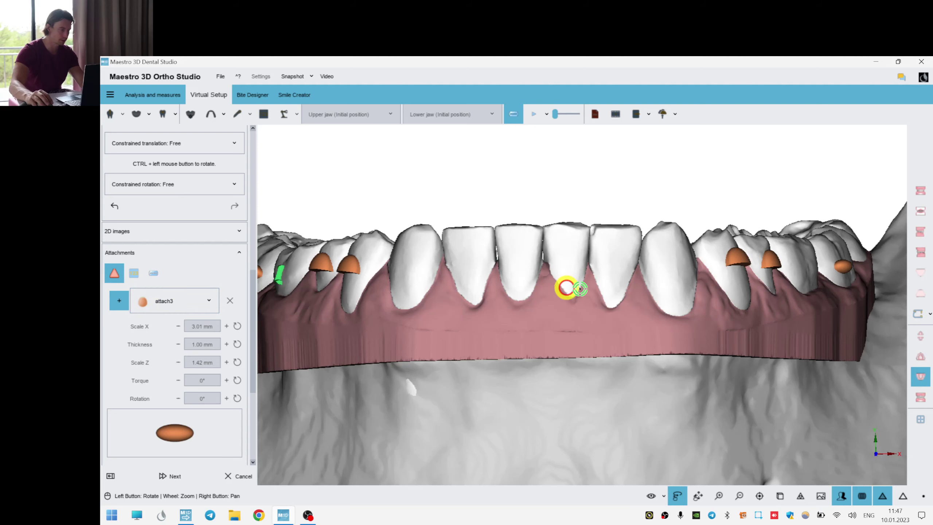
click(615, 291)
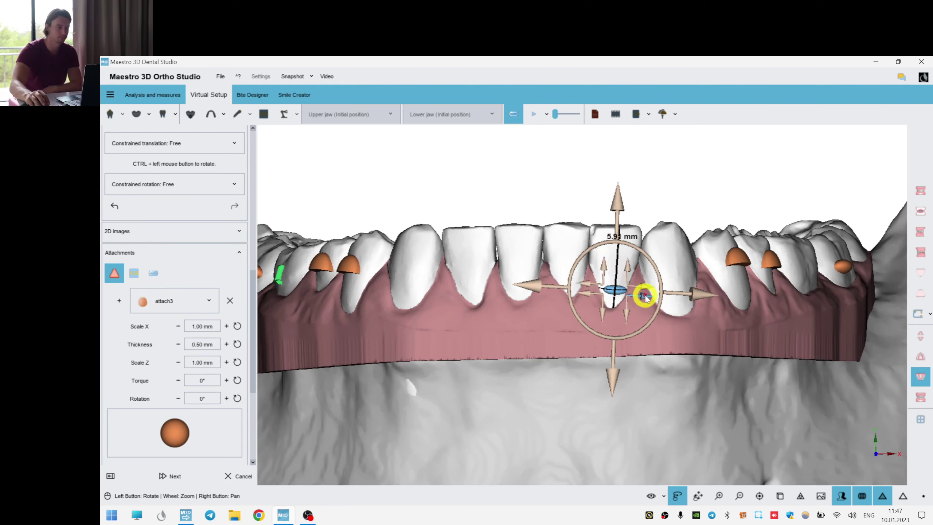
drag(251, 361, 246, 388)
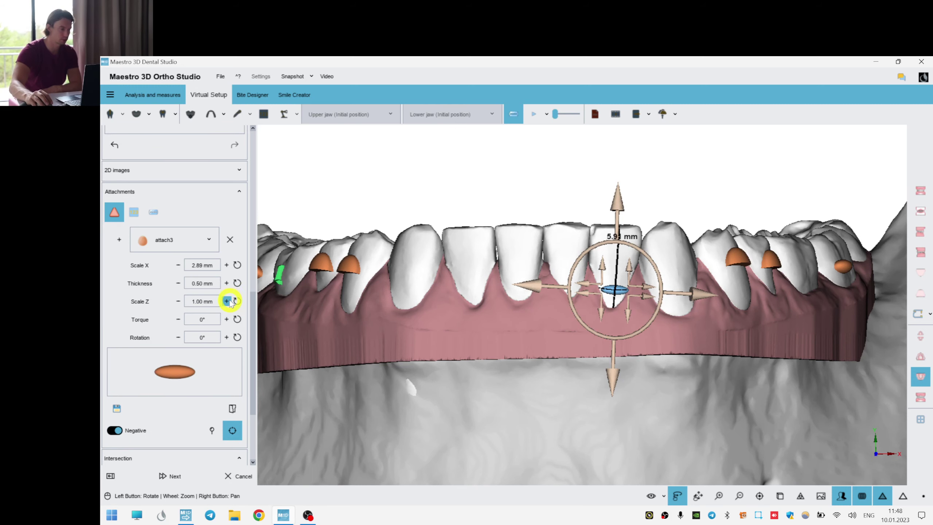
drag(618, 380, 614, 392)
drag(648, 316, 650, 316)
drag(695, 375, 684, 361)
mouse_move(629, 315)
mouse_down()
mouse_move(622, 306)
mouse_move(629, 313)
mouse_up()
Copy the negative attachment from lower tooth 32 and paste it onto lower tooth 31 near the gum.
right_click(591, 288)
click(608, 253)
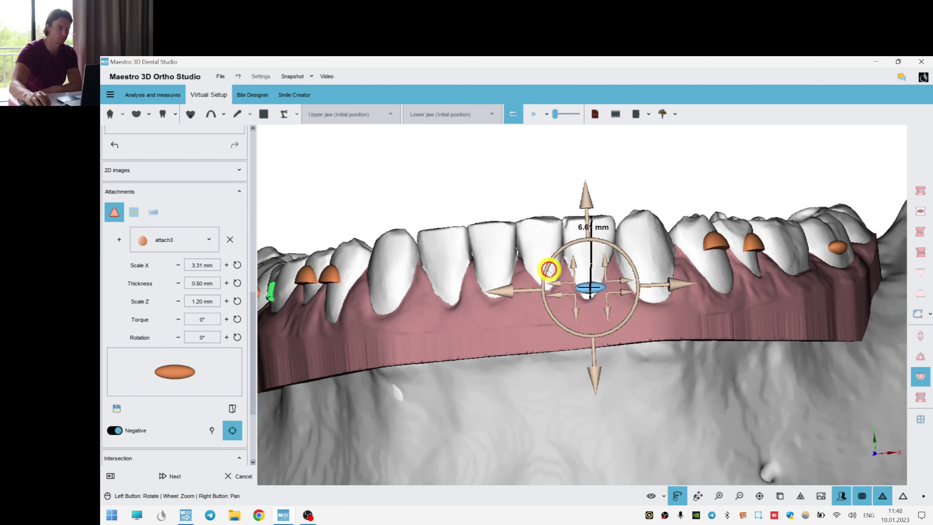
right_click(545, 276)
click(587, 387)
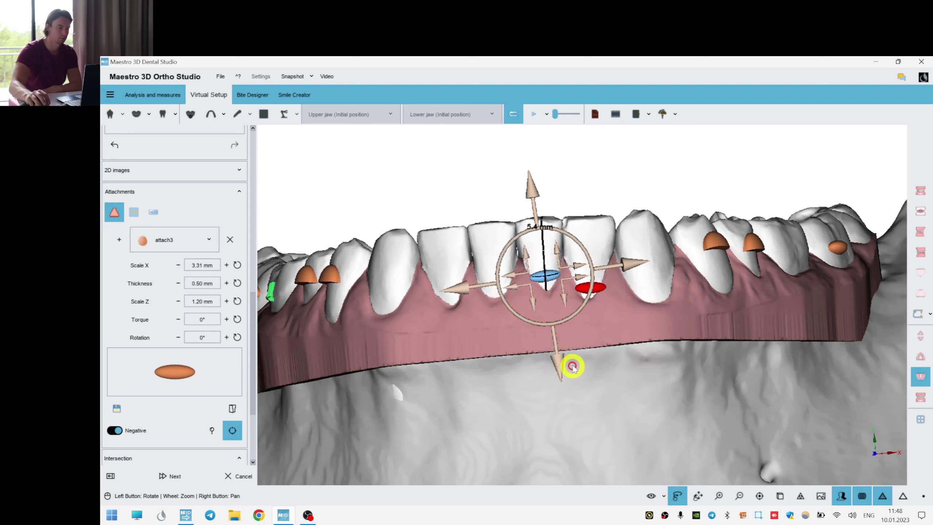
drag(559, 365, 629, 306)
Paste the copied negative attachment onto lower teeth 41 and 42 near the gum.
right_click(493, 287)
click(540, 183)
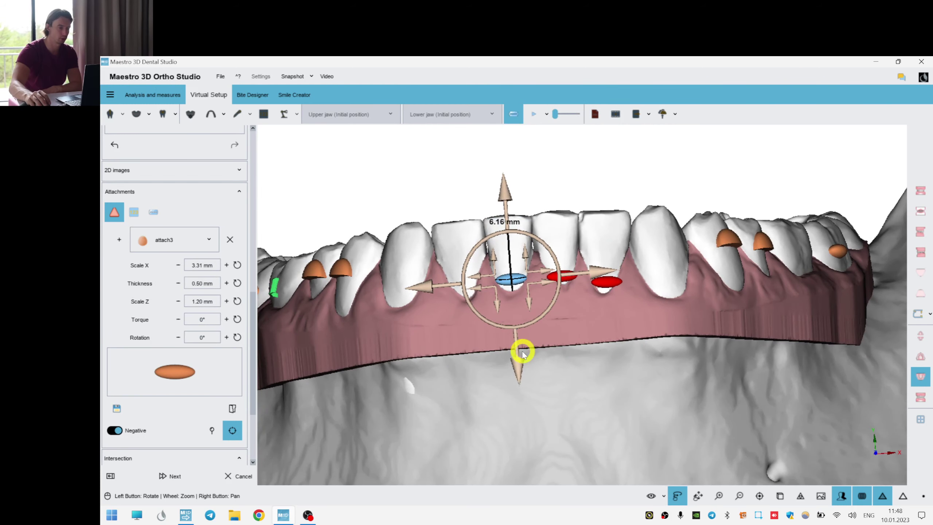
right_click(463, 281)
click(489, 183)
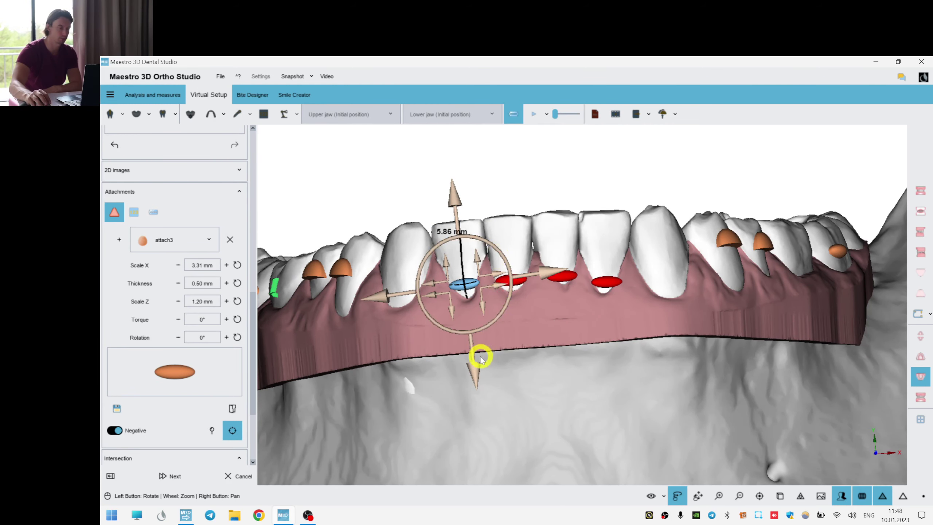
right_click(565, 334)
click(549, 345)
scroll(662, 319, down, 4)
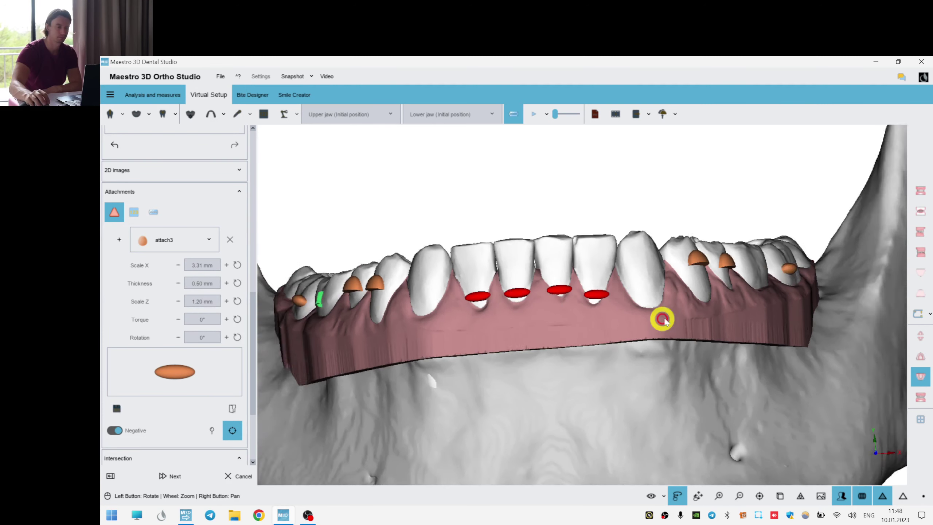
Inspect the TIP, Rotation and Torque values of the canines in the lower jaw and the upper jaw.
drag(662, 319, 637, 292)
click(609, 282)
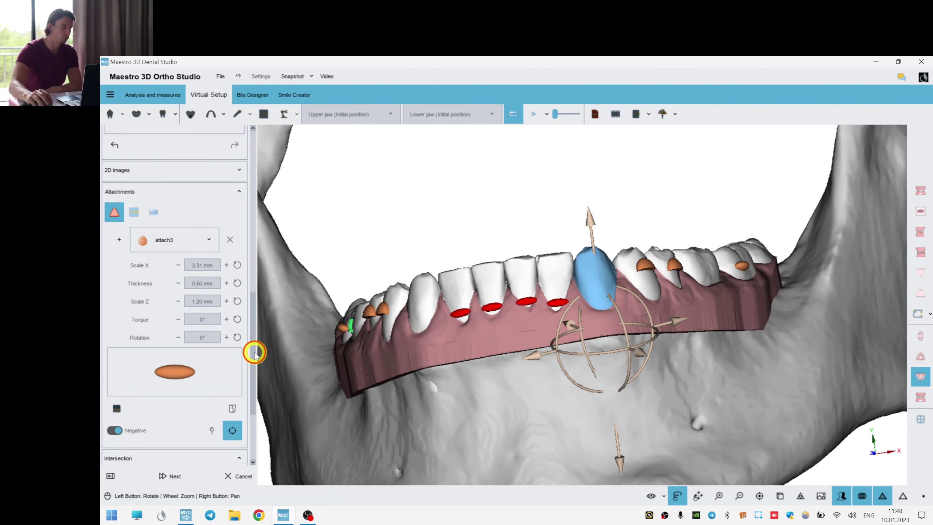
drag(255, 353, 255, 264)
click(421, 305)
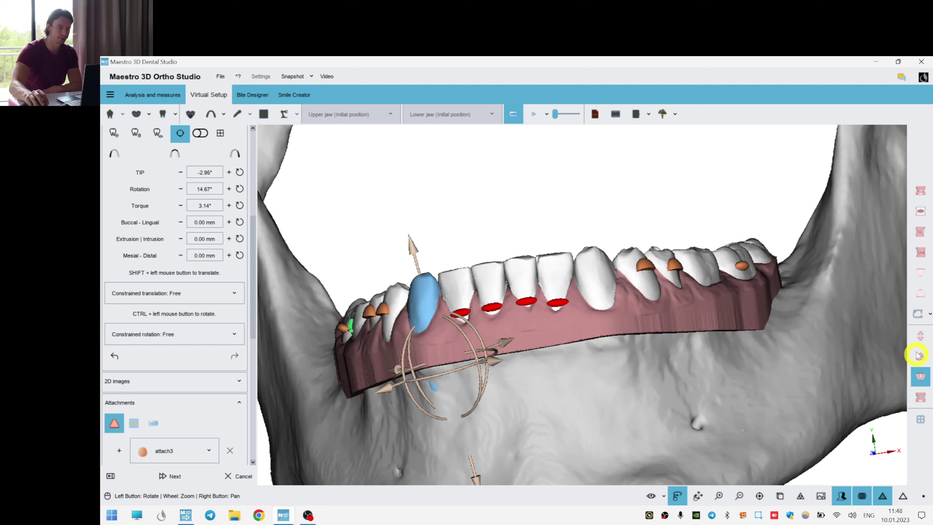
drag(795, 343, 607, 322)
click(604, 384)
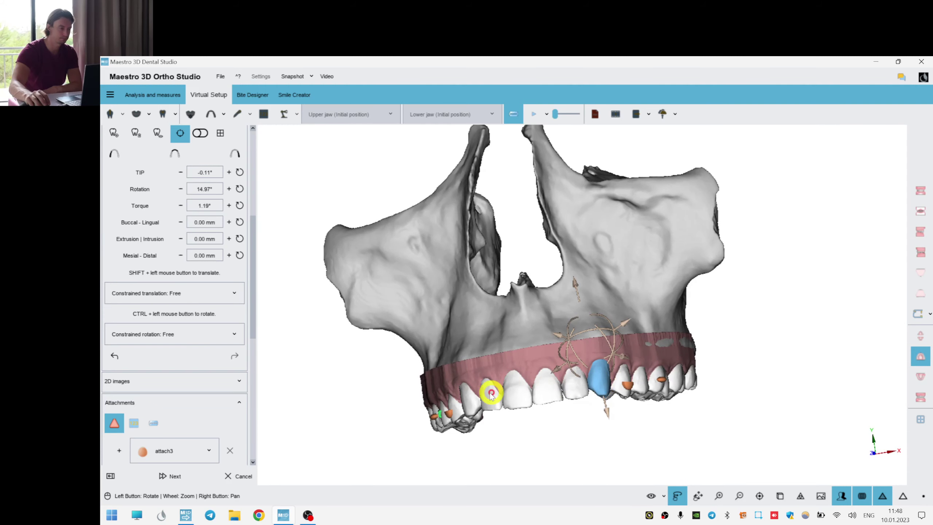
click(475, 404)
right_click(593, 294)
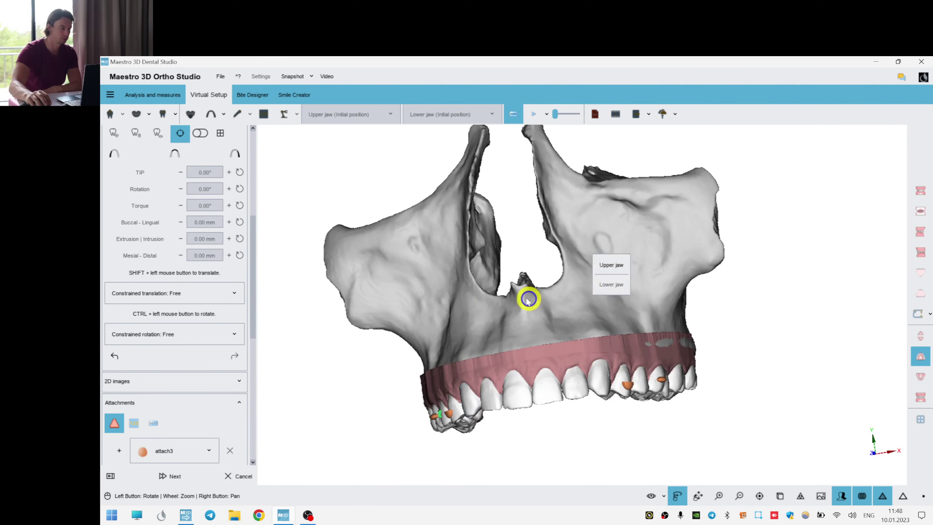
click(529, 299)
drag(494, 372, 518, 324)
drag(830, 375, 859, 383)
Show both jaws and place an attach_08_triangle_90_deg attachment on the crown of upper tooth 23.
click(919, 395)
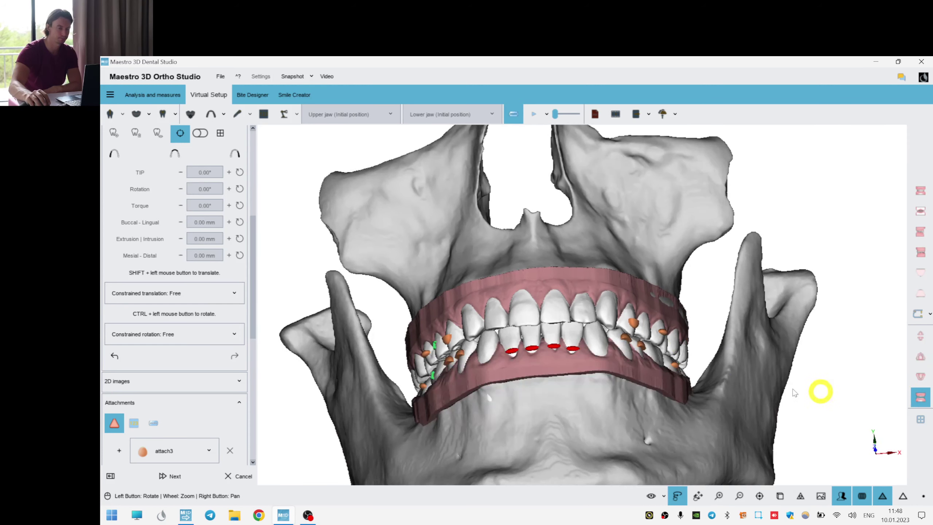
scroll(576, 335, up, 3)
drag(546, 328, 440, 345)
click(179, 448)
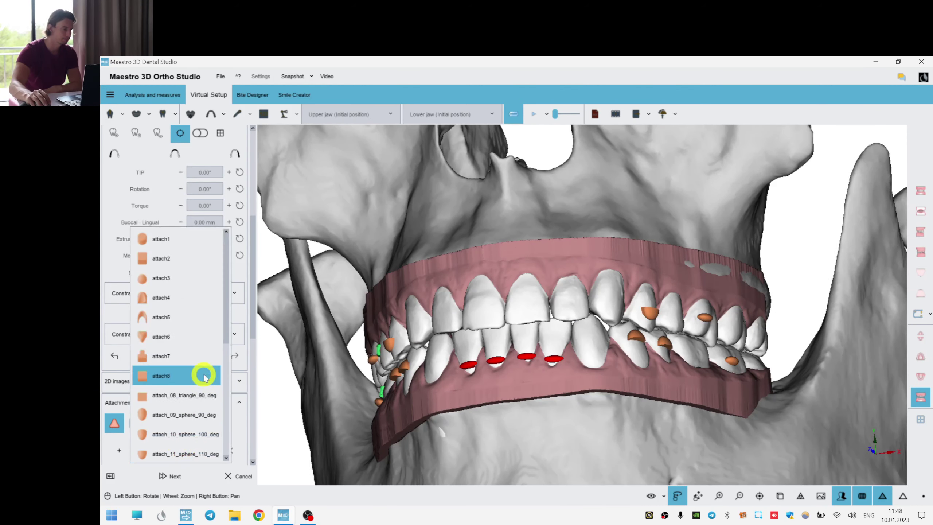
scroll(201, 399, down, 2)
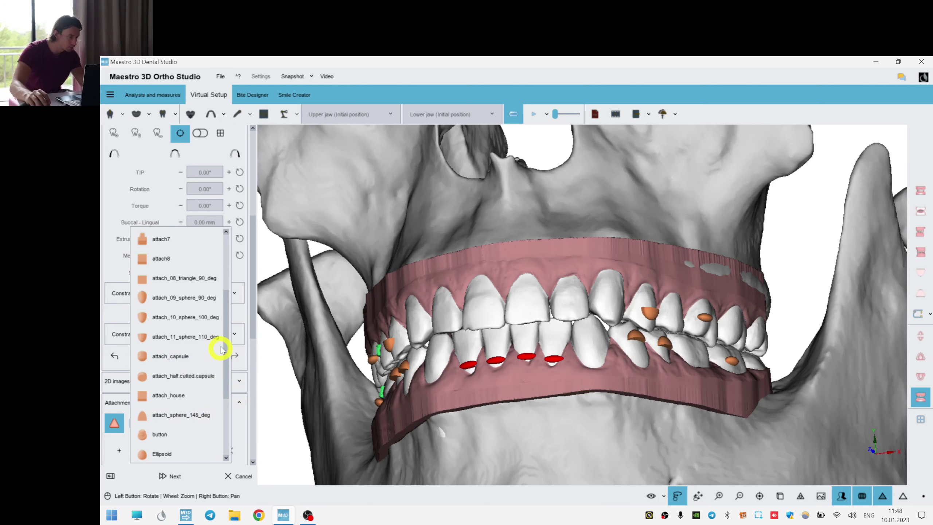
click(203, 277)
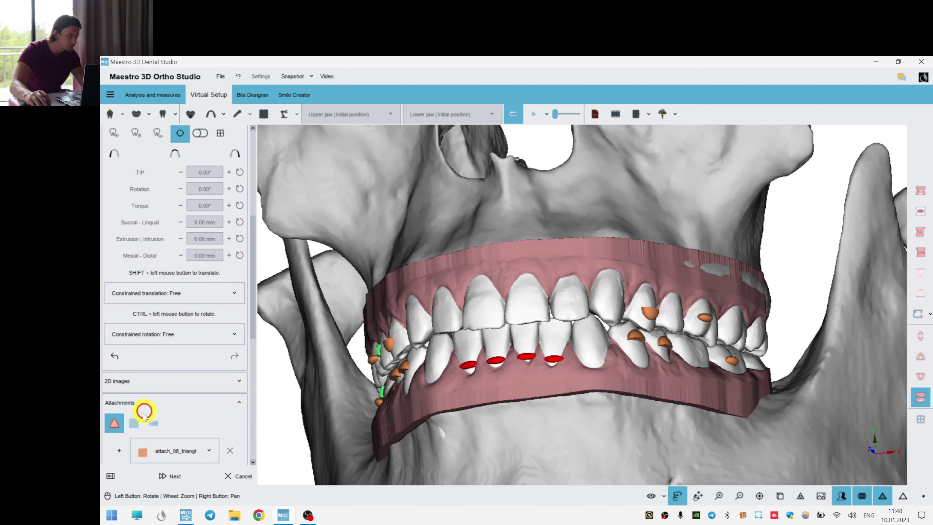
drag(620, 309, 581, 314)
scroll(580, 315, up, 2)
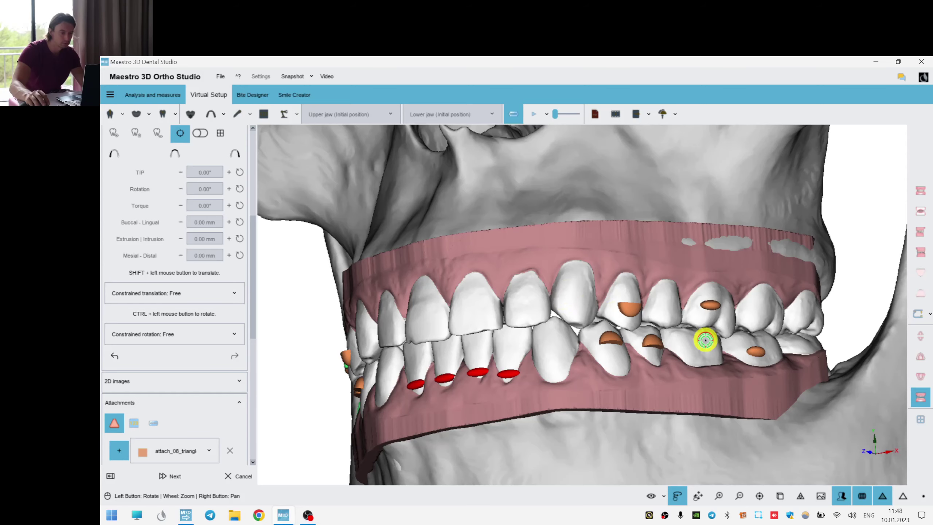
scroll(678, 329, up, 2)
drag(658, 333, 608, 347)
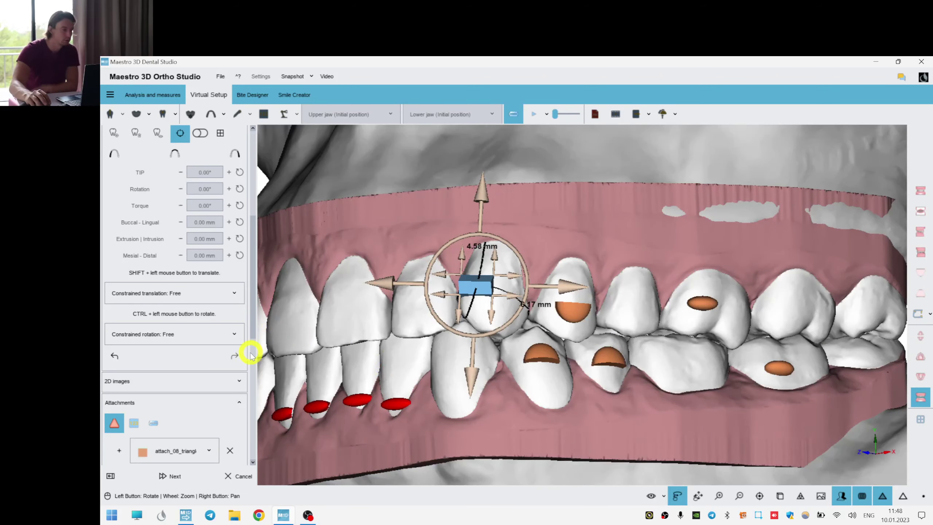
Turn the rectangular attachment on upper tooth 23 upright along the crown and set its Scale Z to 1.59 mm.
scroll(248, 337, down, 5)
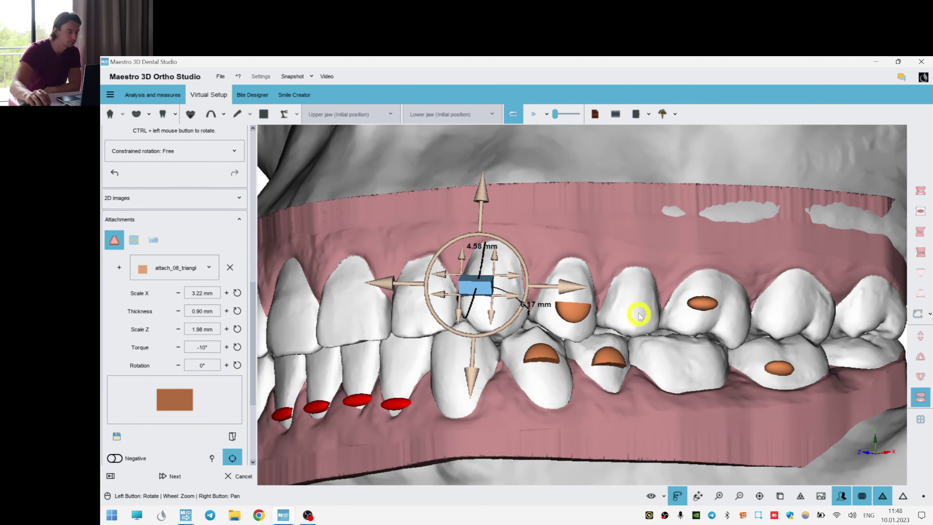
drag(570, 290, 587, 302)
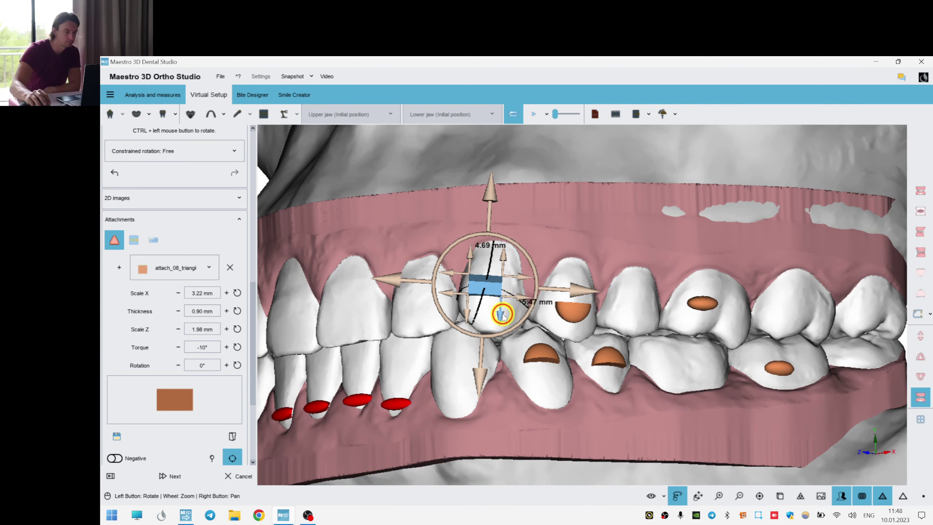
drag(502, 314, 469, 321)
click(503, 307)
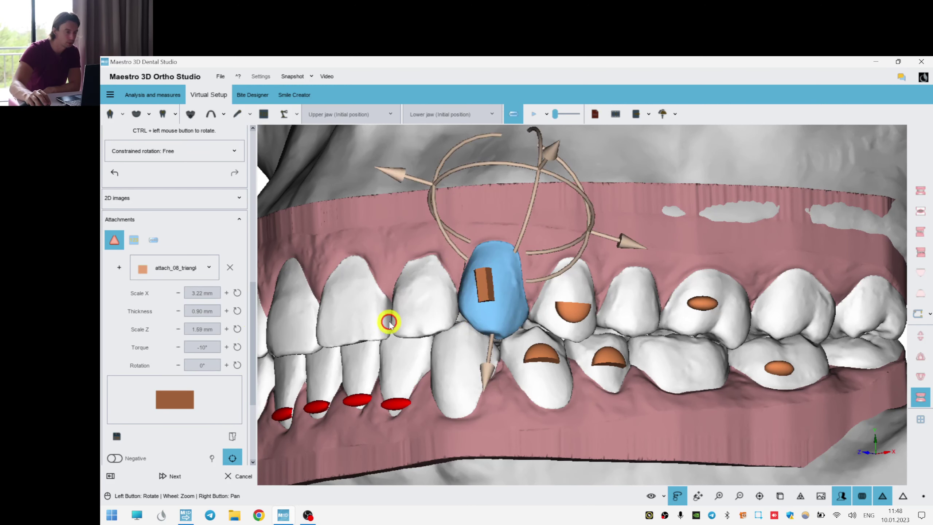
drag(252, 345, 512, 292)
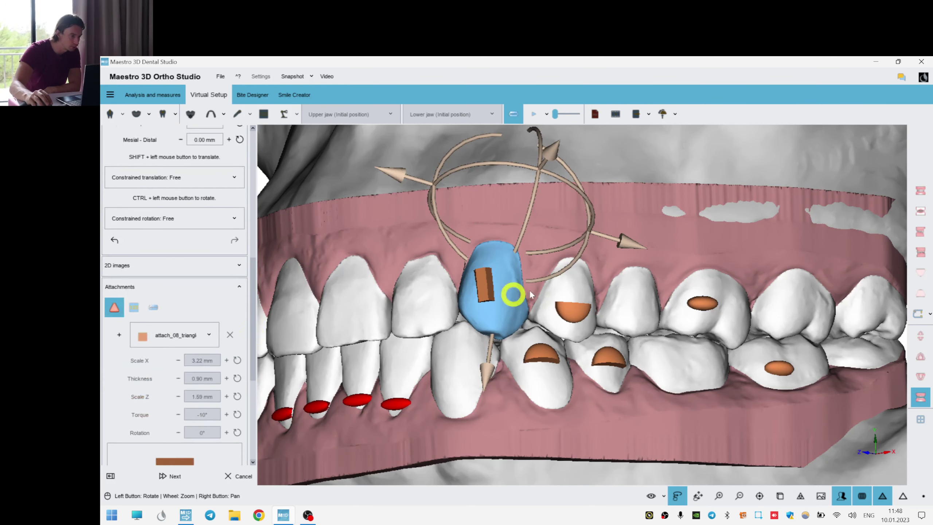
Resize the rectangular attachment on upper tooth 23 to Scale X 2.65 mm and Scale Z 1.70 mm.
click(482, 290)
drag(448, 390, 504, 258)
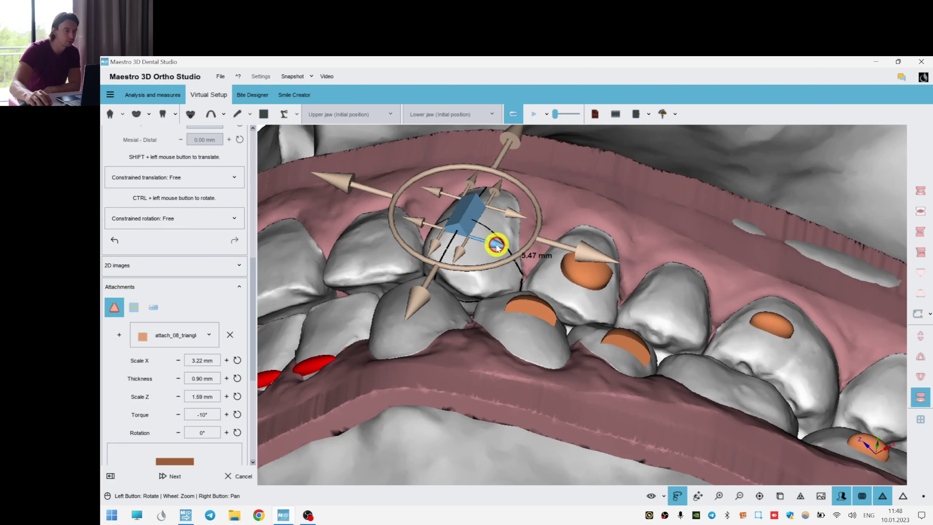
mouse_move(496, 246)
mouse_down()
mouse_move(600, 262)
mouse_move(484, 241)
mouse_up()
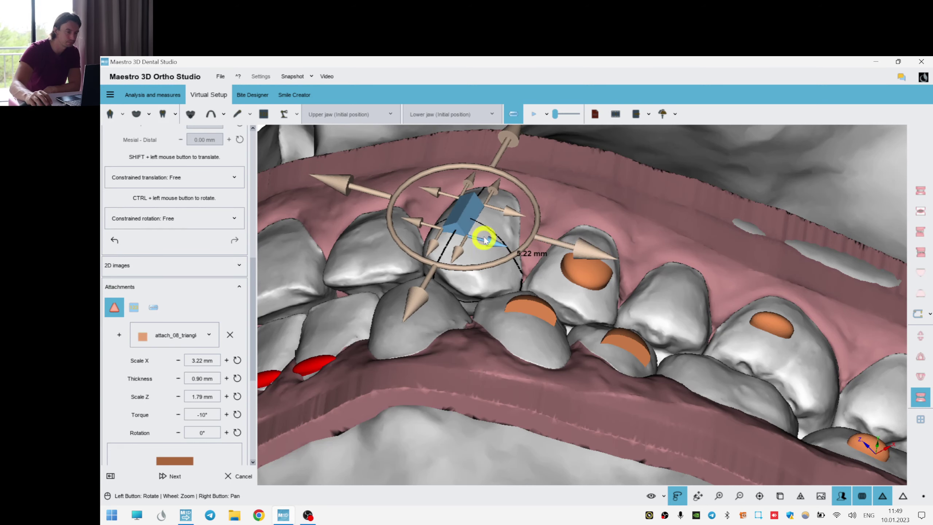
right_click(454, 223)
click(483, 172)
scroll(546, 351, down, 3)
right_drag(556, 357, 542, 204)
drag(541, 205, 540, 266)
right_drag(540, 267, 520, 224)
click(514, 172)
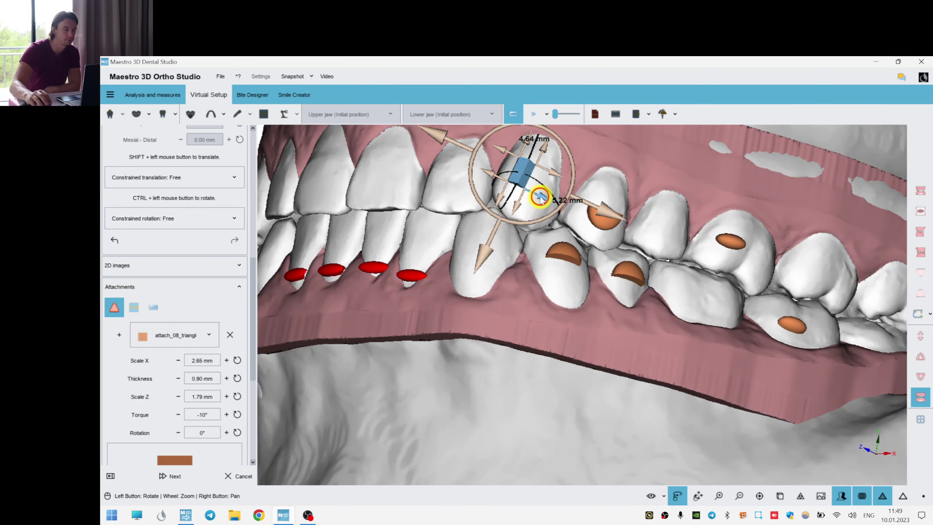
right_click(521, 179)
click(545, 200)
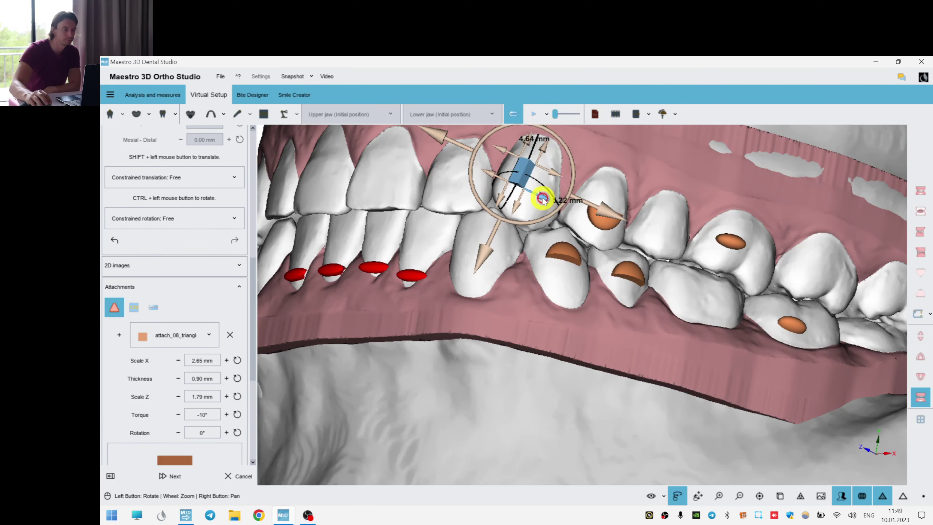
Copy the rectangular attachment from upper tooth 23 onto lower tooth 43 and turn it upright along the crown.
right_click(519, 175)
click(547, 128)
click(465, 258)
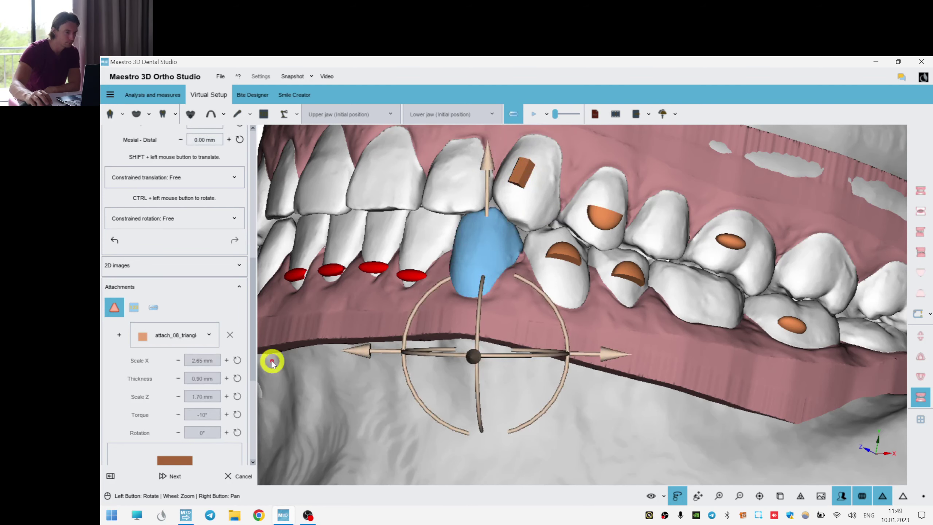
drag(253, 351, 259, 254)
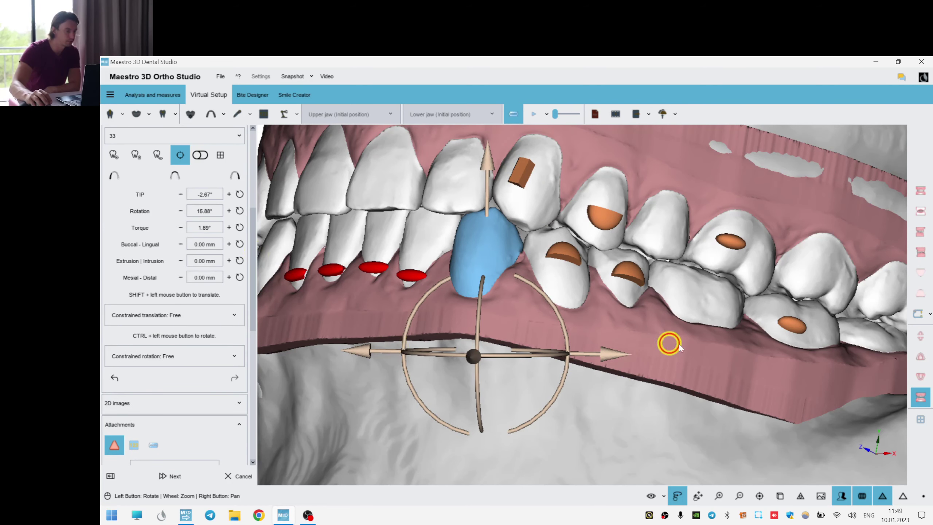
drag(669, 344, 492, 362)
click(460, 369)
right_click(491, 345)
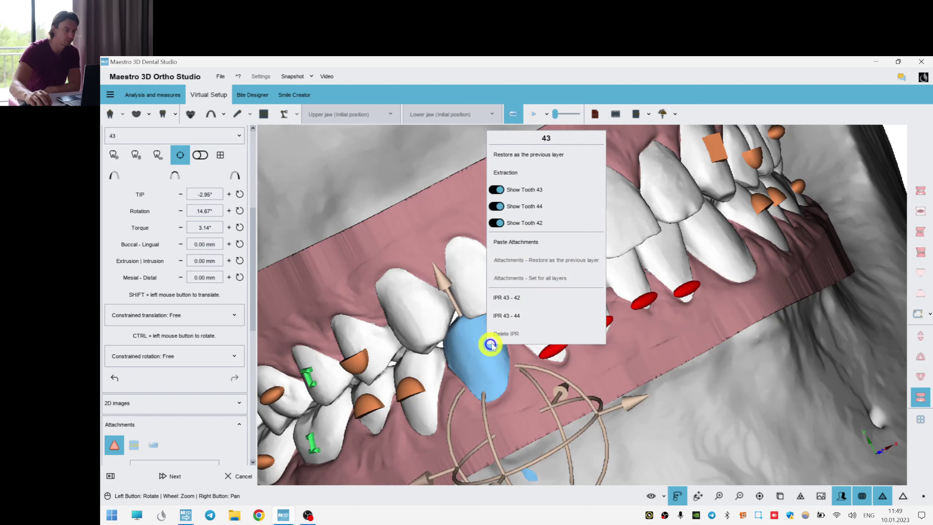
click(516, 242)
scroll(544, 380, up, 6)
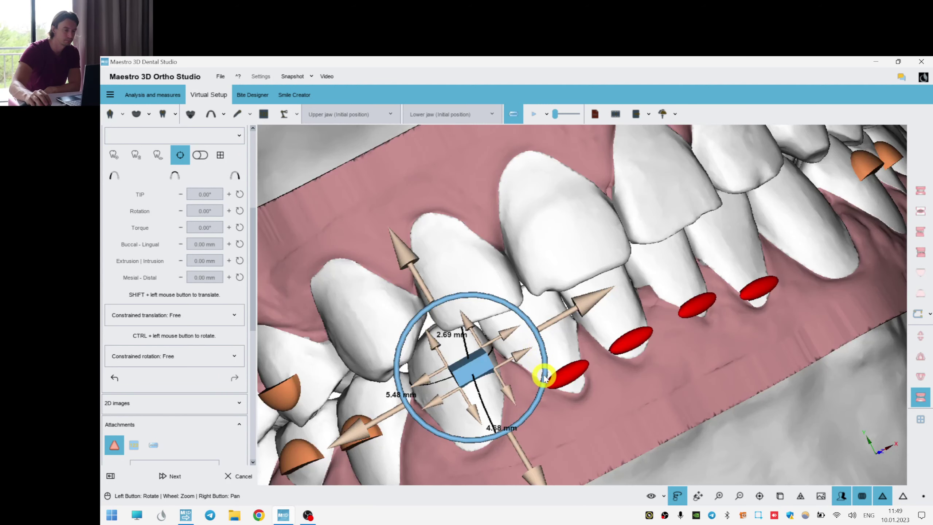
drag(545, 377, 491, 278)
Paste the copied rectangular attachment onto lower tooth 33 and turn it upright along the crown.
drag(596, 326, 587, 366)
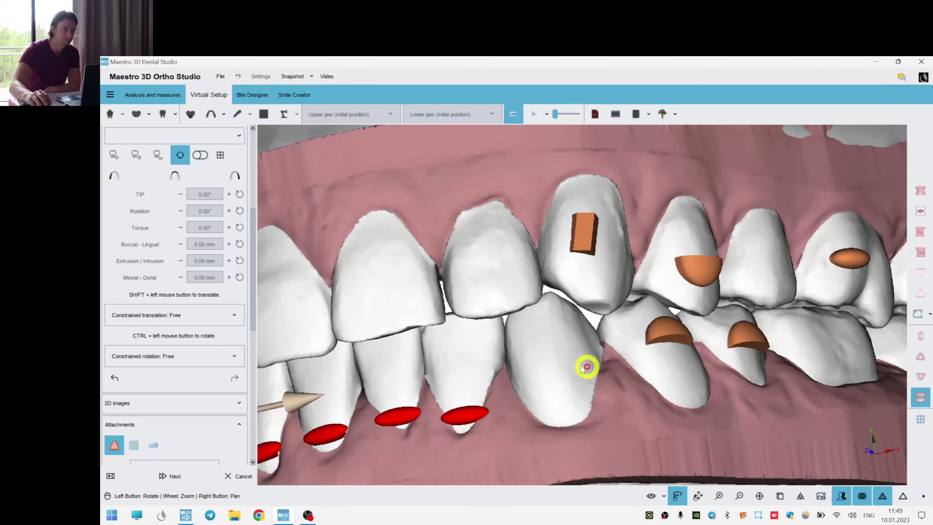
right_click(529, 346)
click(562, 242)
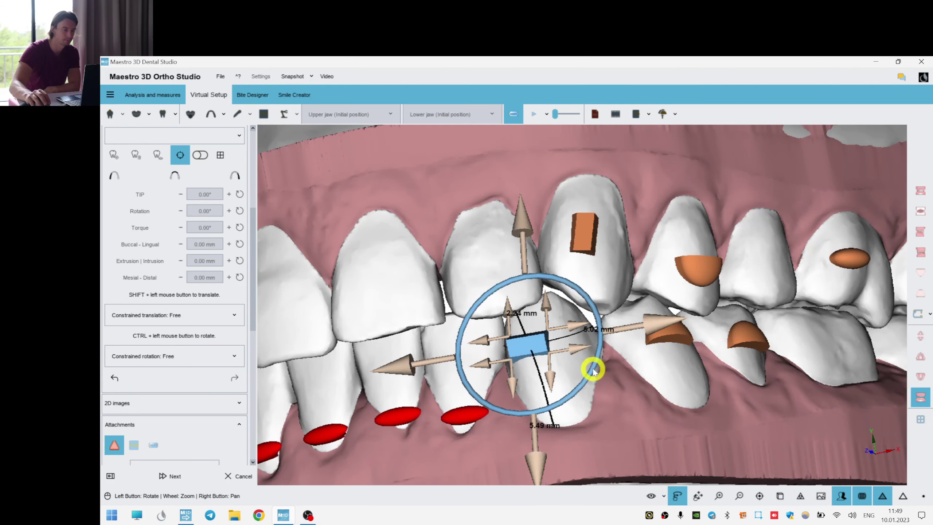
Set the attachments of lower tooth 33, upper tooth 23 and lower tooth 43 for all layers.
right_click(570, 384)
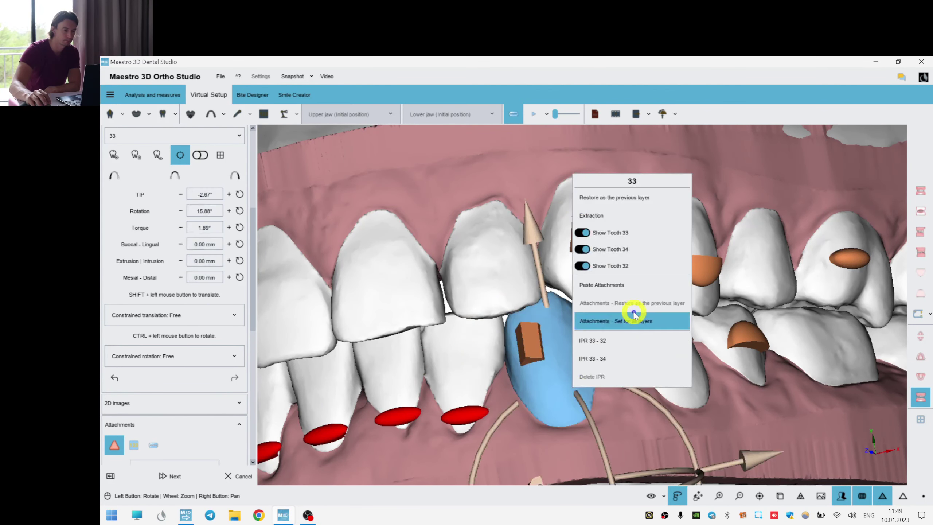
click(631, 325)
right_click(590, 262)
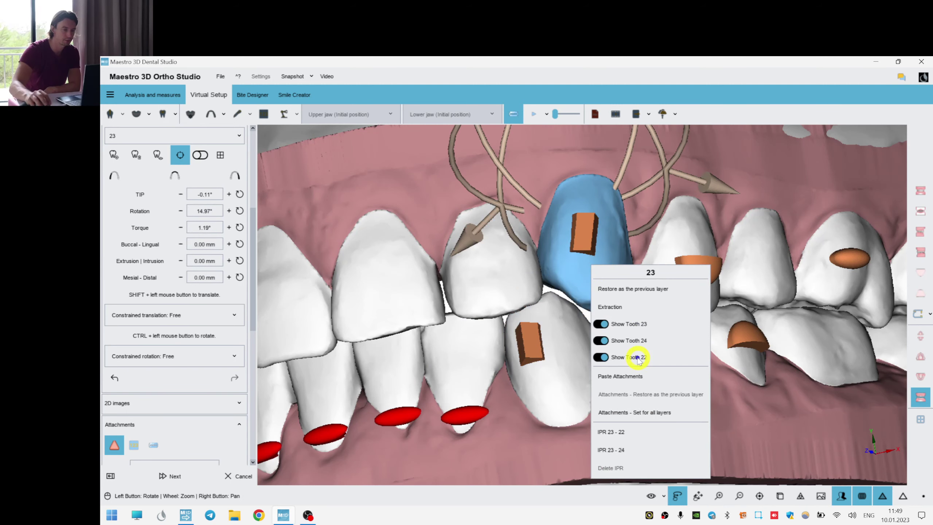
click(639, 410)
scroll(437, 294, down, 5)
drag(634, 286, 717, 294)
right_click(444, 311)
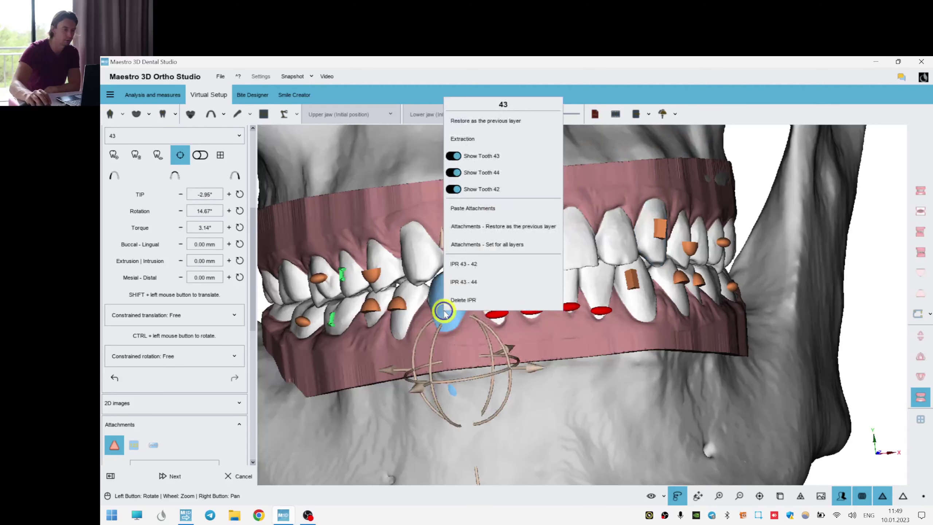
click(494, 252)
Show only the upper jaw and examine its front teeth from the occlusal side.
scroll(681, 247, down, 4)
drag(681, 247, 562, 271)
scroll(656, 299, up, 7)
click(568, 269)
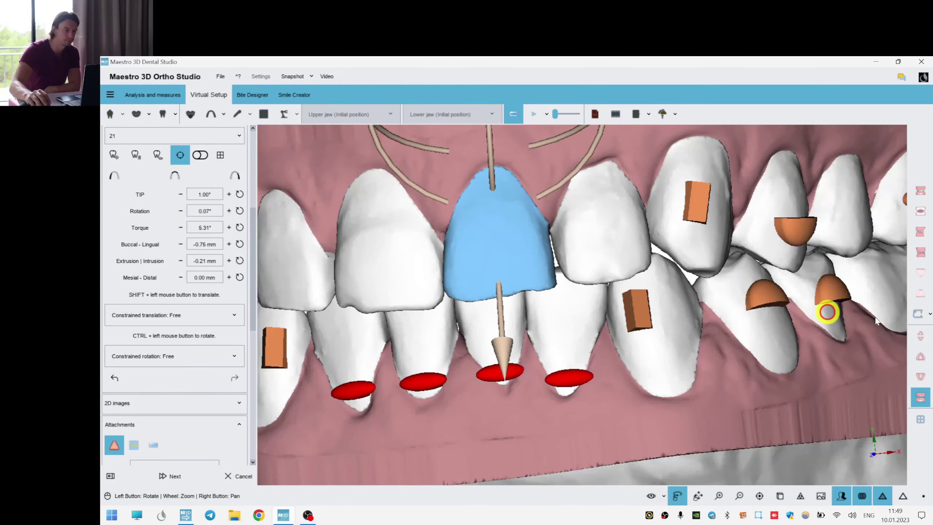
click(919, 356)
drag(547, 459, 662, 320)
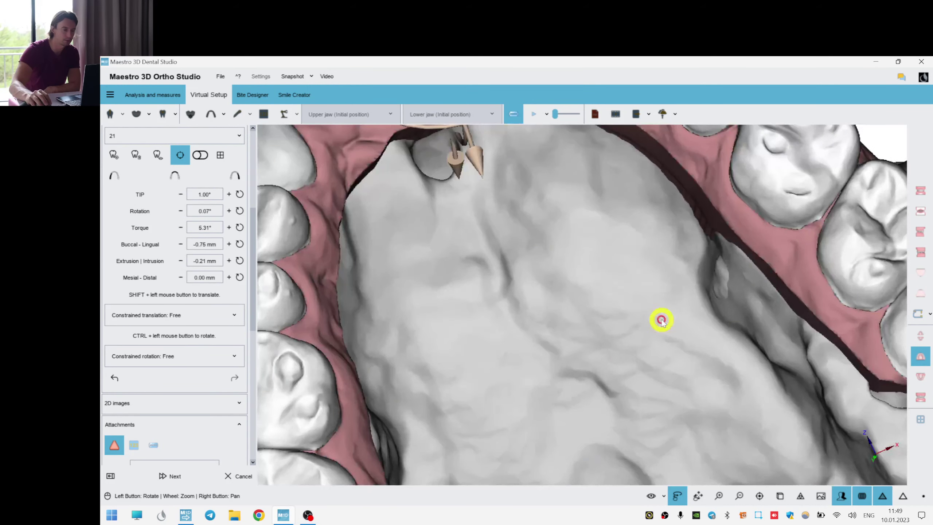
click(663, 317)
right_drag(668, 250, 626, 333)
scroll(696, 265, down, 2)
mouse_move(627, 333)
mouse_down()
mouse_move(698, 336)
mouse_move(657, 345)
mouse_move(632, 334)
mouse_up()
right_drag(637, 331, 676, 336)
drag(676, 336, 630, 333)
scroll(626, 332, up, 2)
right_drag(624, 332, 621, 356)
scroll(621, 349, down, 3)
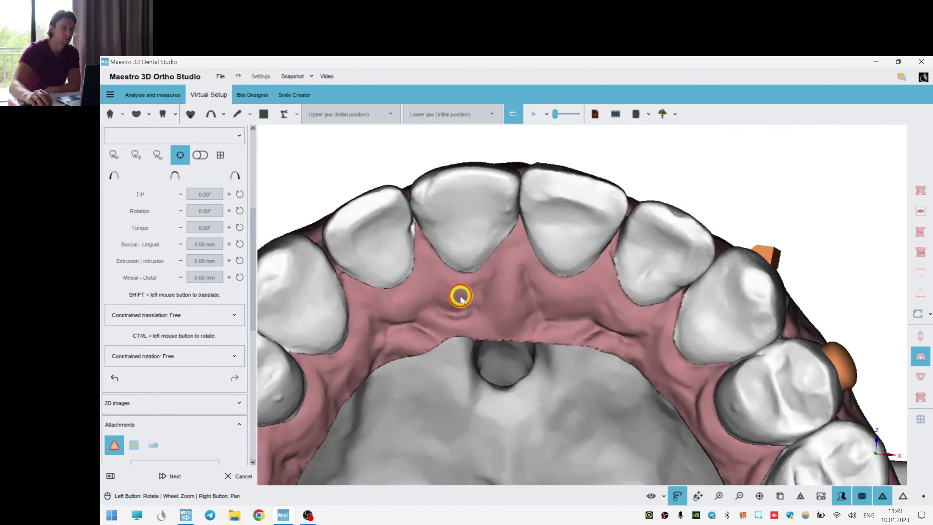
Fine-tune the tip and rotation of upper central incisor 21 in the occlusal view.
drag(458, 296, 546, 235)
click(545, 236)
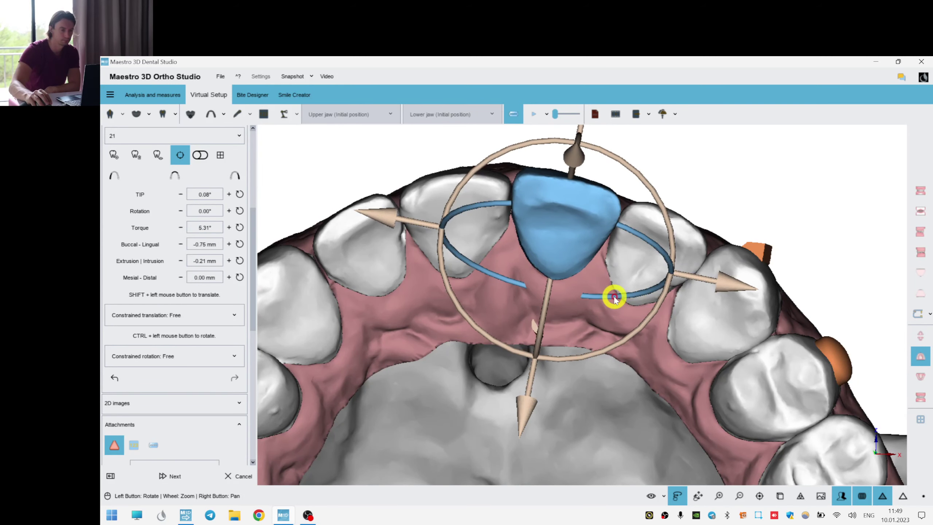
click(653, 171)
drag(588, 238, 462, 298)
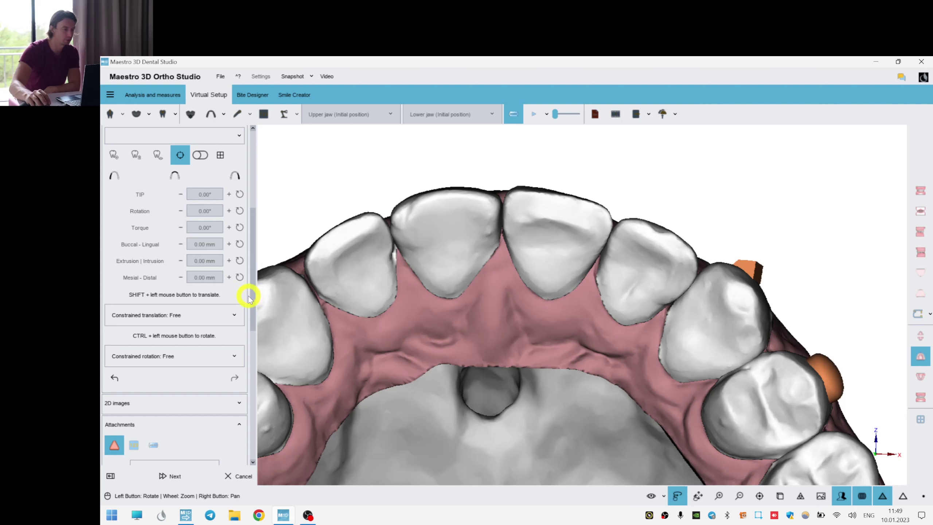
Overlay the upper jaw's initial position on Layer3 to compare tooth positions, and return to Layer3 alone.
drag(252, 298, 252, 135)
click(123, 210)
ctrl+click(129, 187)
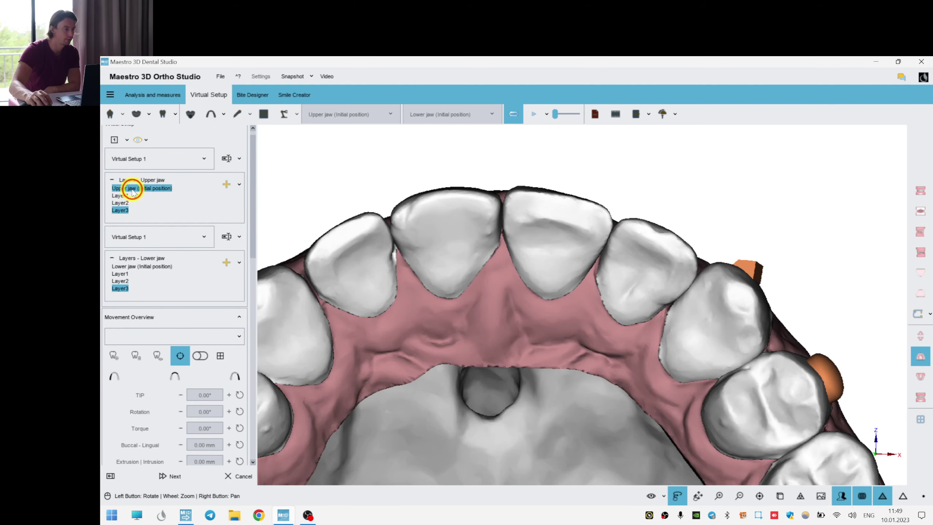
click(121, 211)
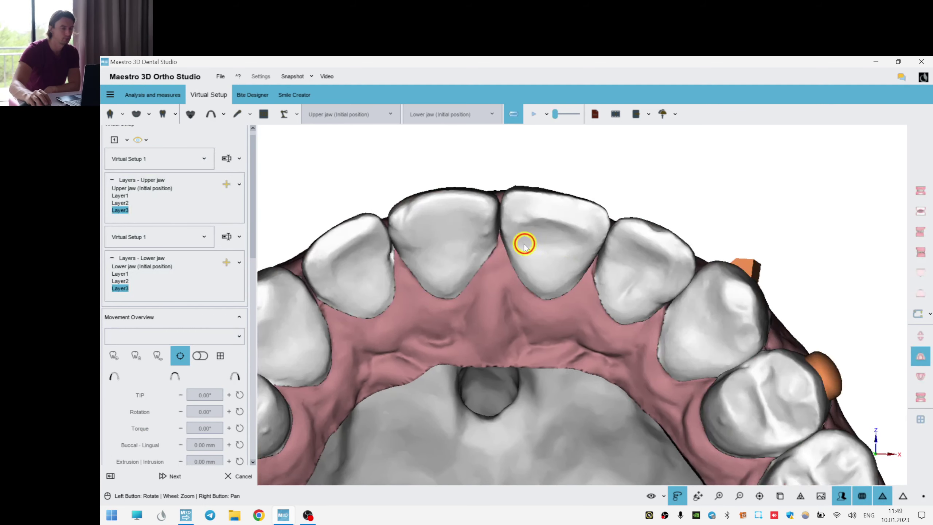
Adjust upper tooth 21 in Layer3 to TIP 0.24°, Rotation 1.10° and Torque 4.82°.
click(535, 260)
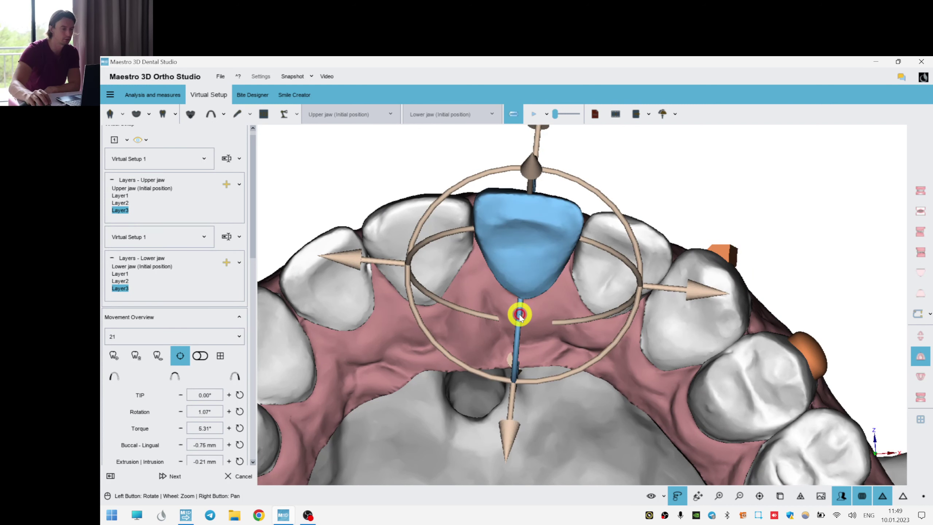
drag(519, 314, 520, 315)
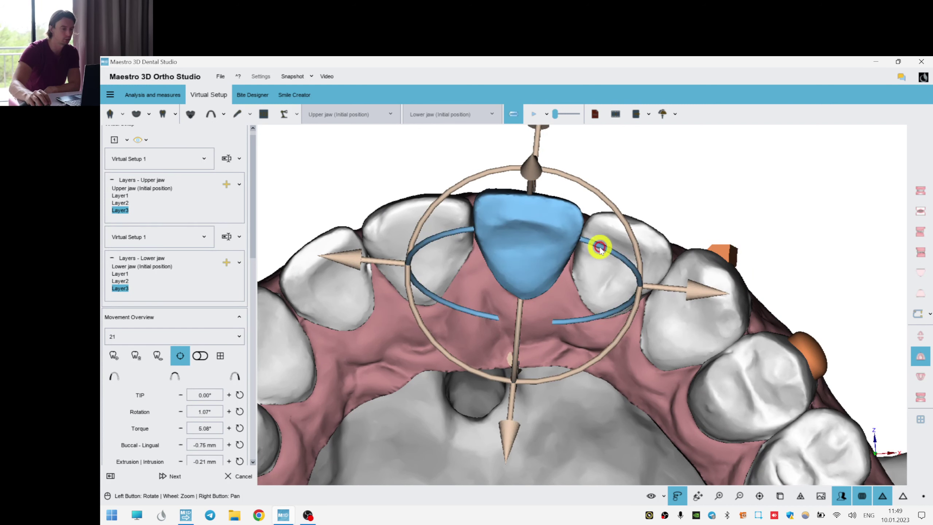
drag(600, 247, 599, 249)
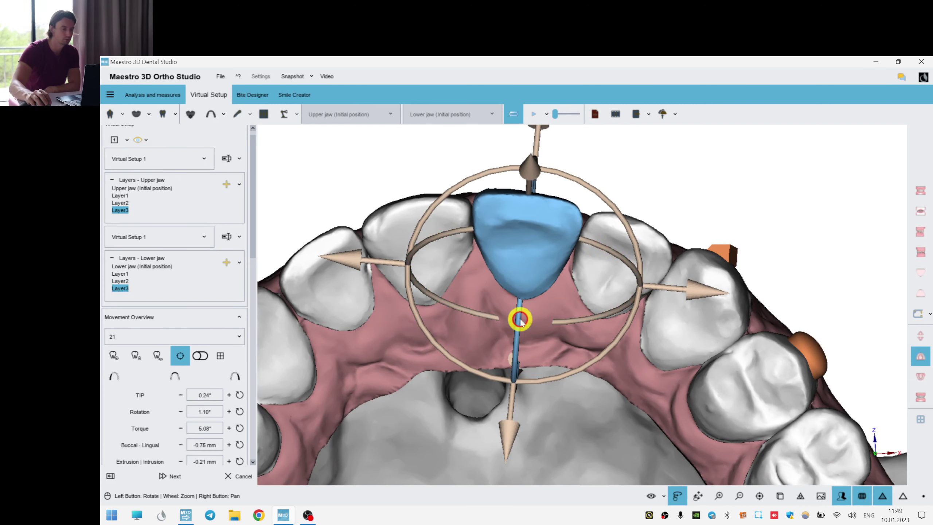
drag(521, 321, 521, 319)
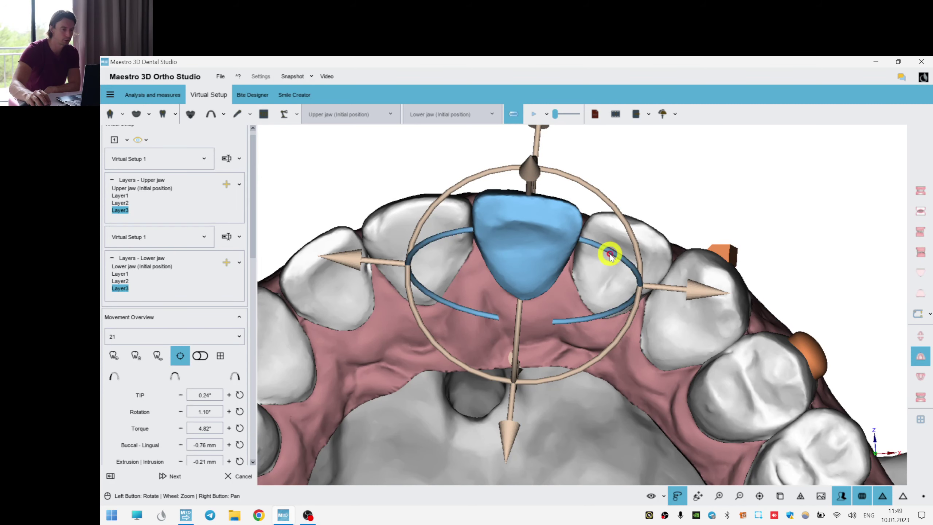
click(641, 188)
Adjust upper tooth 12 in Layer3 to about TIP -4.21°, Rotation 4.75° and Torque 3.76°, checking it against the initial position.
right_drag(525, 372, 592, 328)
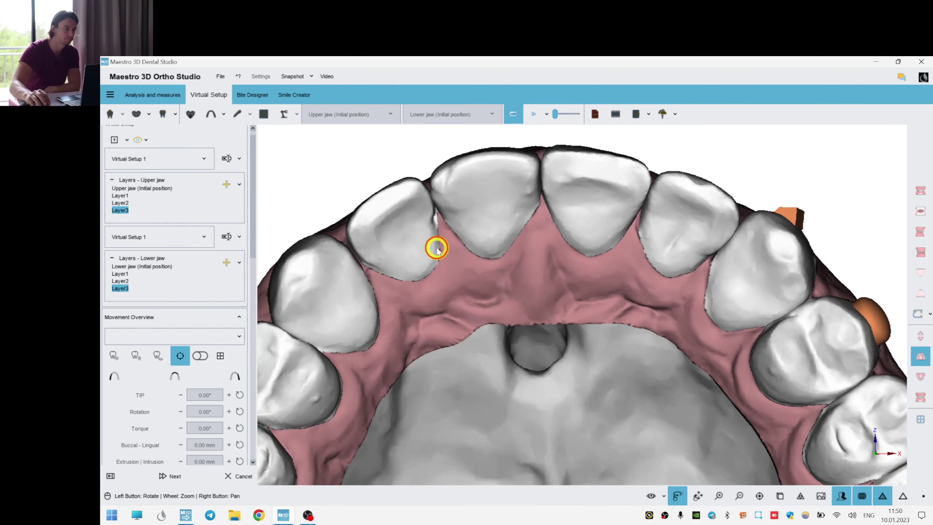
click(414, 247)
drag(525, 305, 521, 313)
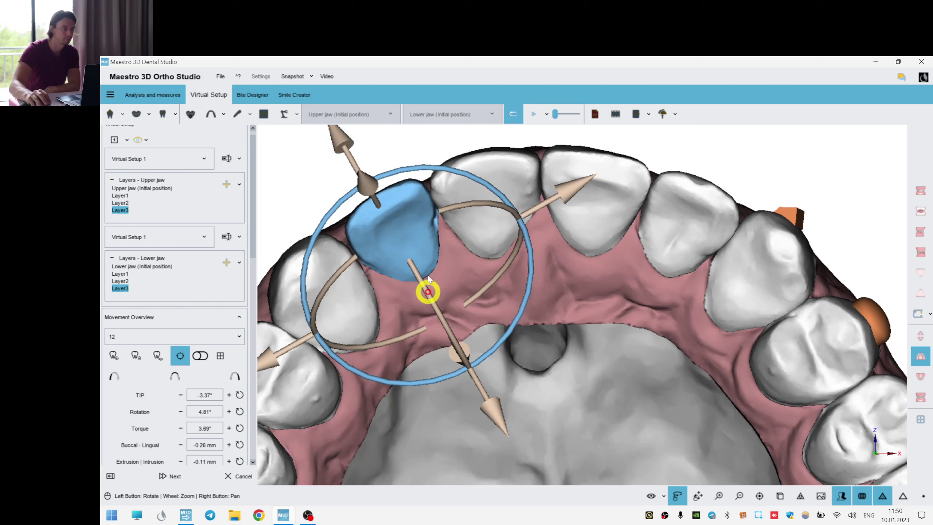
click(145, 188)
click(116, 210)
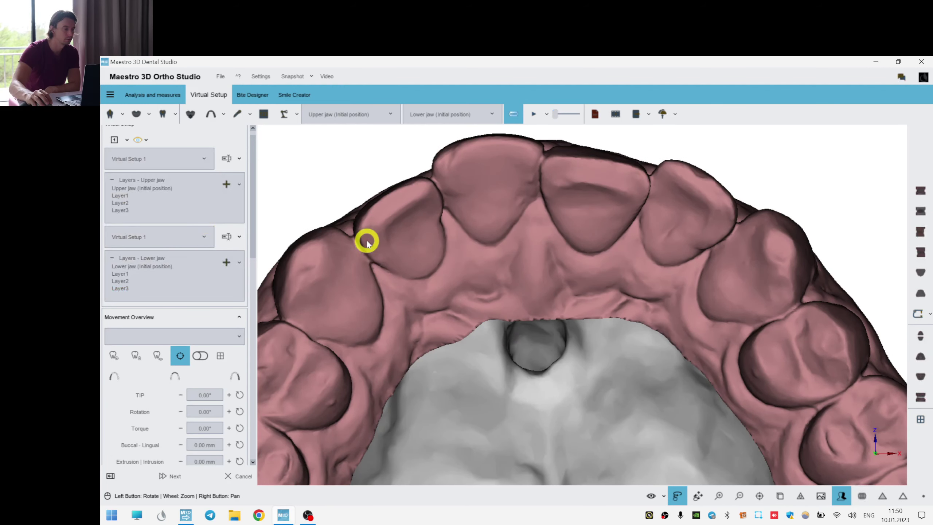
click(365, 240)
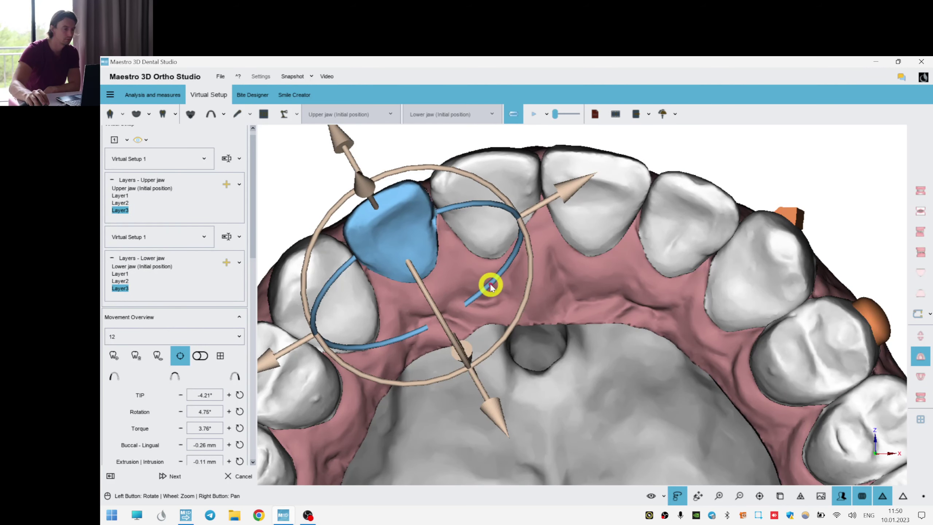
drag(492, 286, 494, 209)
Select the four upper incisors 12, 11, 21 and 22 together and lower their torque by two increments.
ctrl+click(493, 208)
ctrl+click(602, 199)
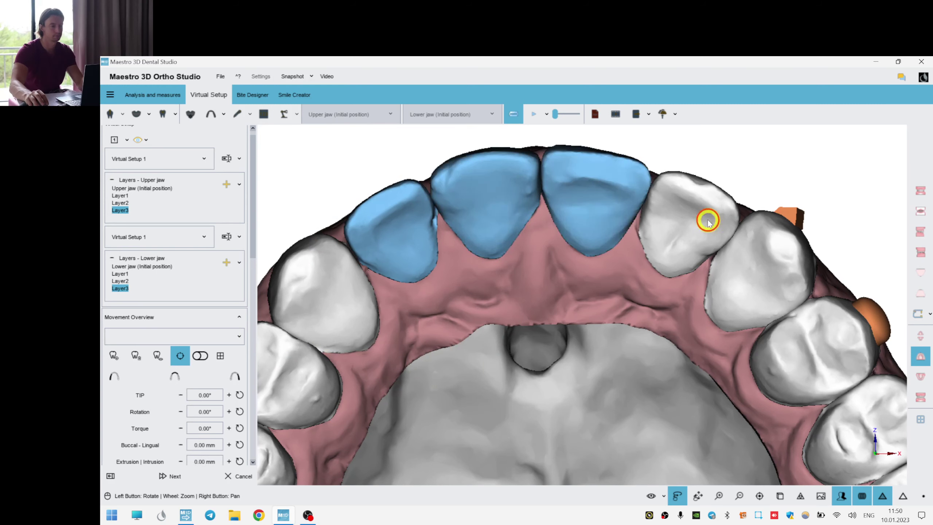
ctrl+click(708, 220)
click(178, 430)
click(178, 429)
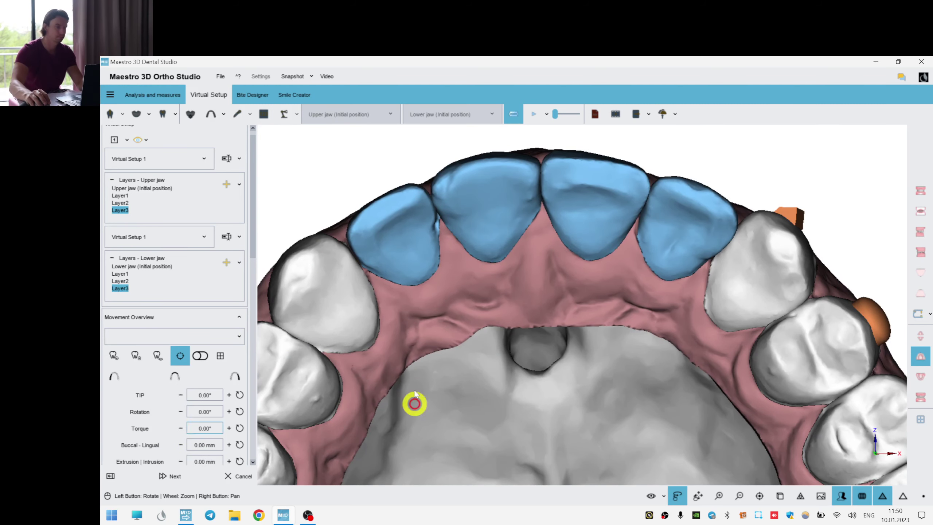
right_click(585, 367)
click(491, 387)
Show both jaws from the front and compare the tooth positions and attachments across the upper and lower layers.
click(922, 399)
drag(700, 360, 589, 316)
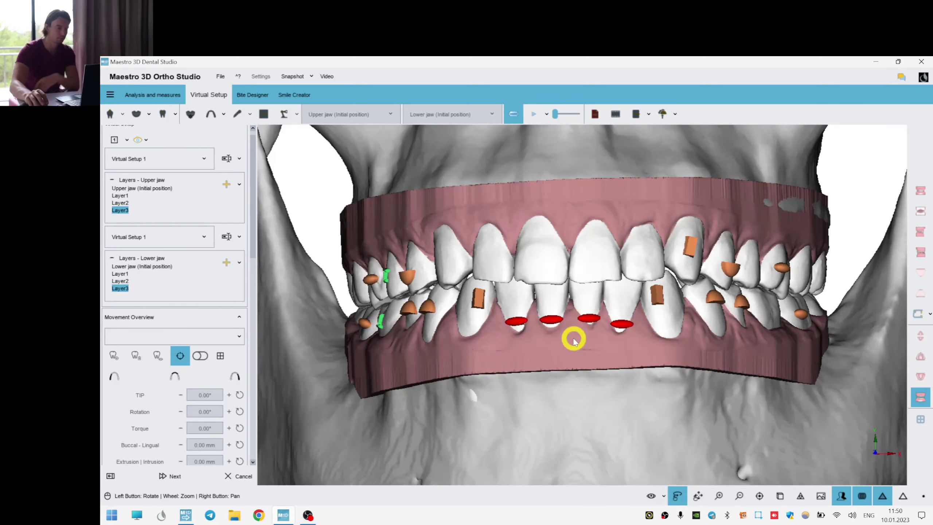
click(120, 195)
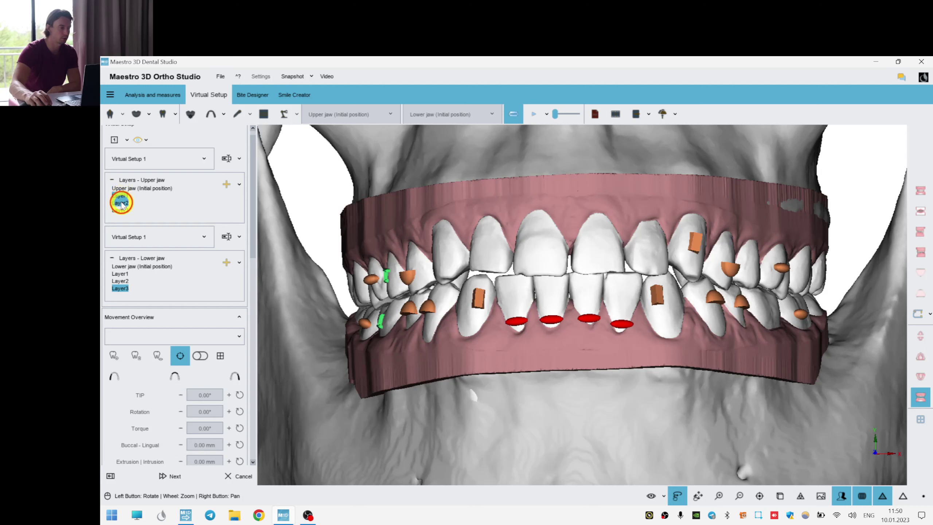
click(121, 210)
click(121, 210)
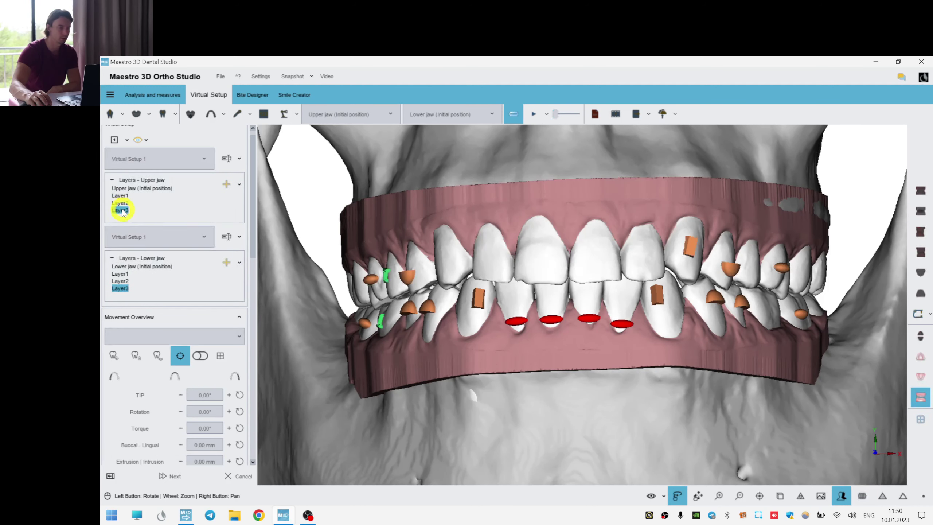
click(122, 279)
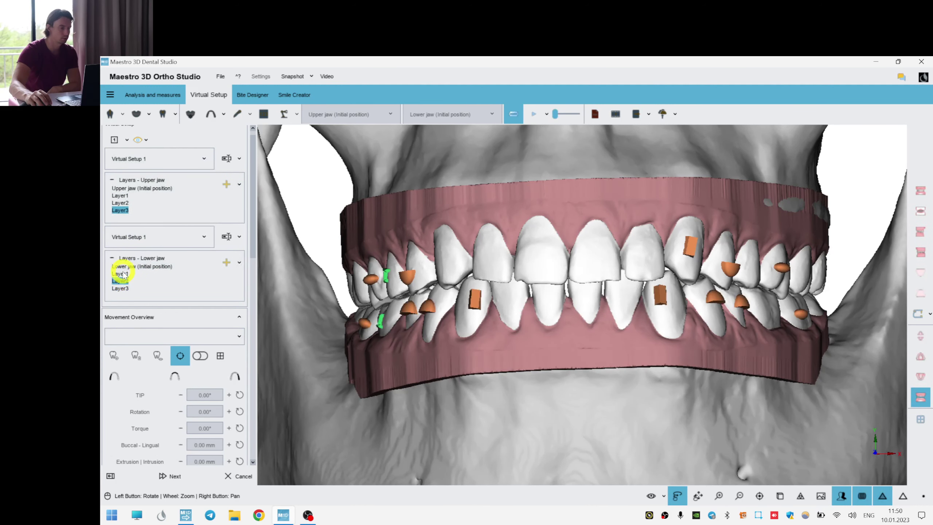
click(122, 272)
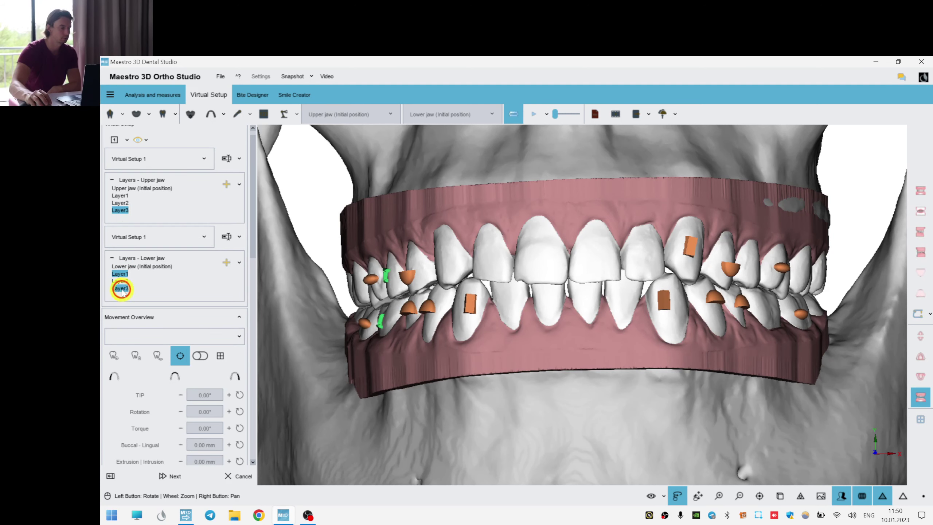
Finish editing the virtual setup layers and save the changes.
click(121, 288)
click(179, 477)
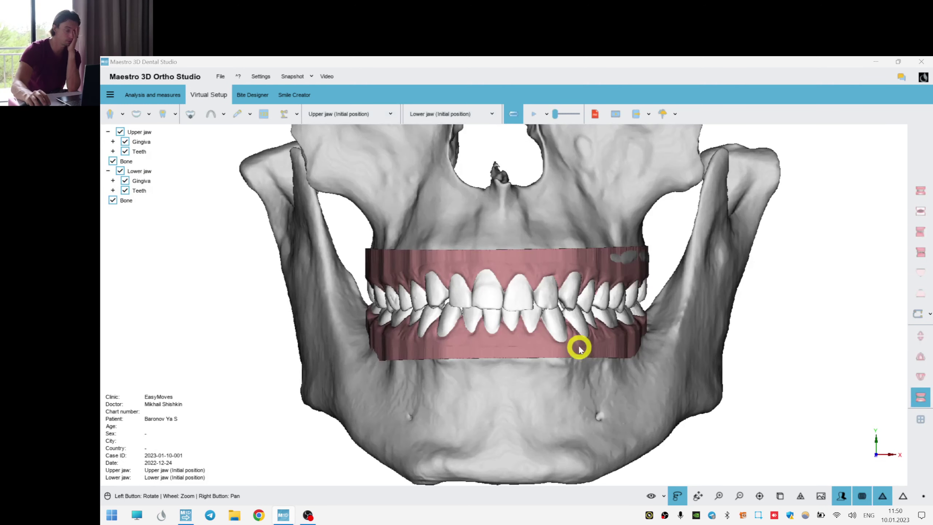
click(522, 319)
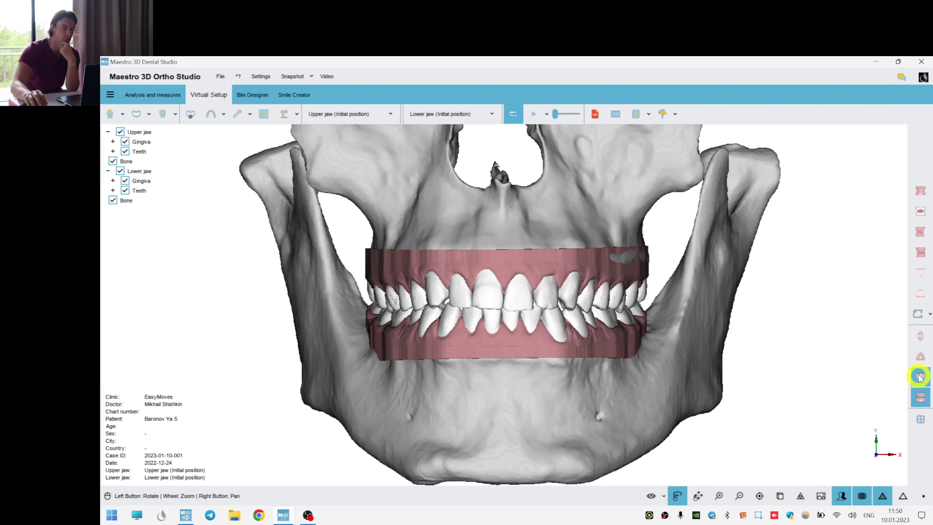
Isolate the lower jaw, open its transition models, and set the initial position–Layer1 transition to 12 models.
click(919, 377)
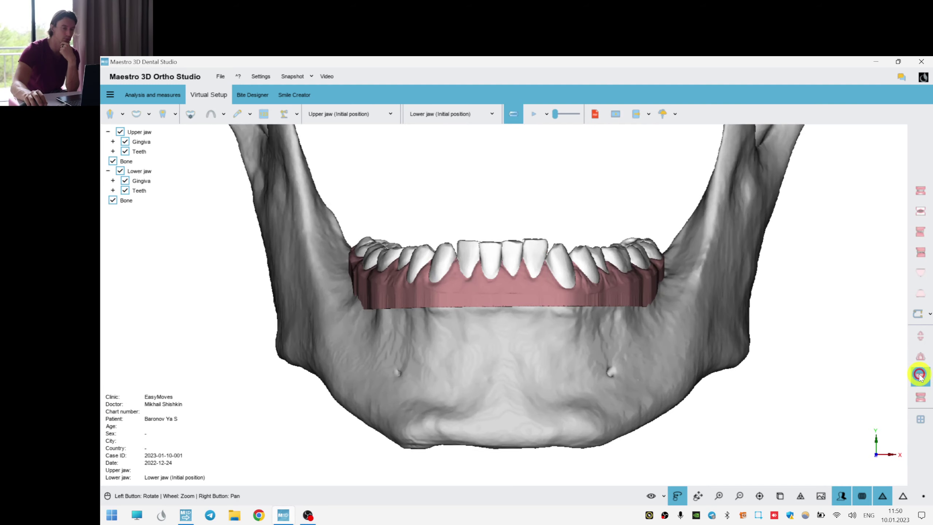
click(190, 115)
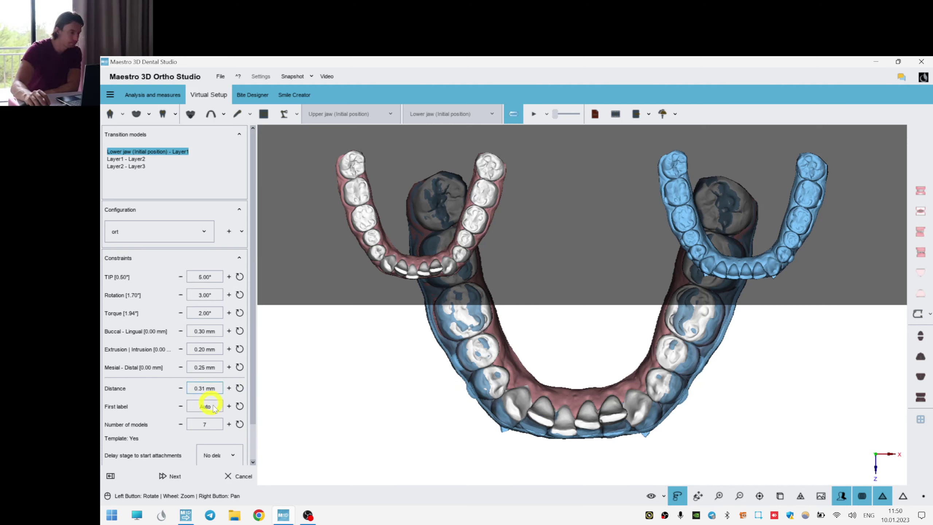
click(228, 424)
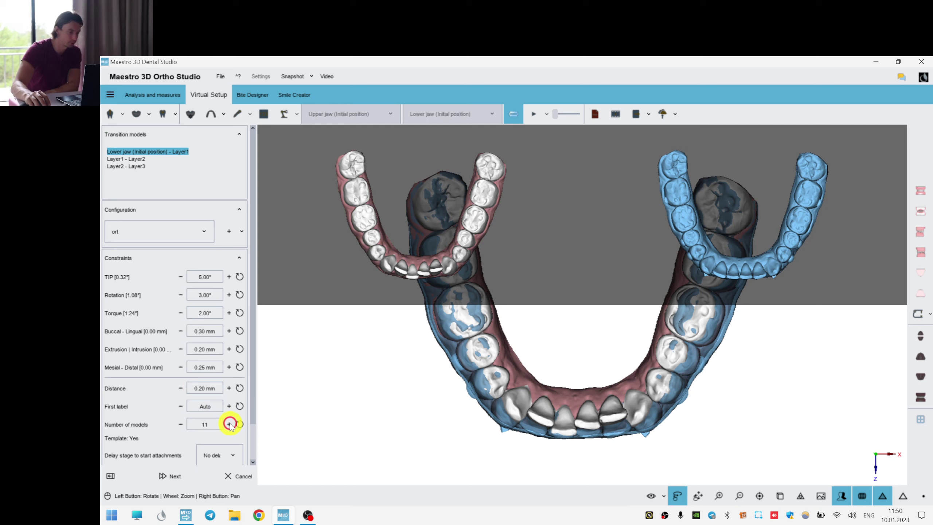
drag(585, 396, 581, 381)
right_drag(581, 382, 588, 361)
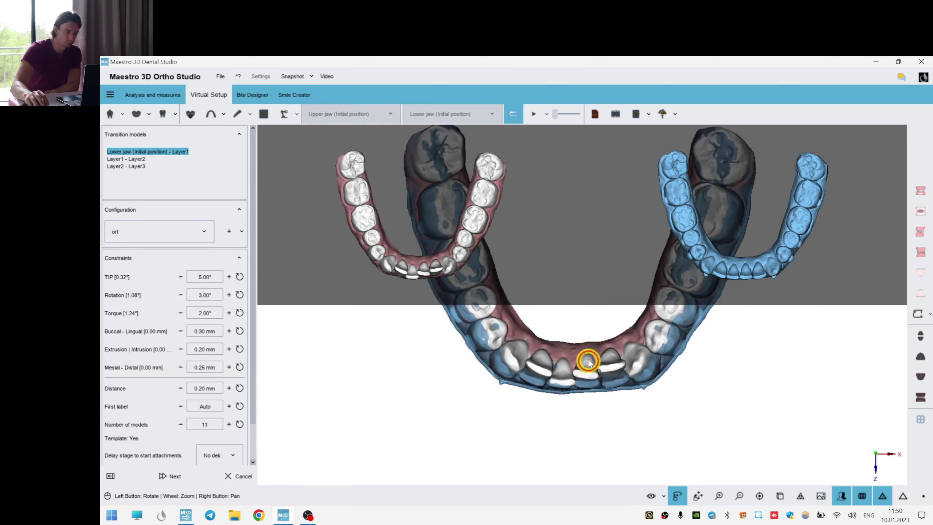
scroll(590, 367, up, 3)
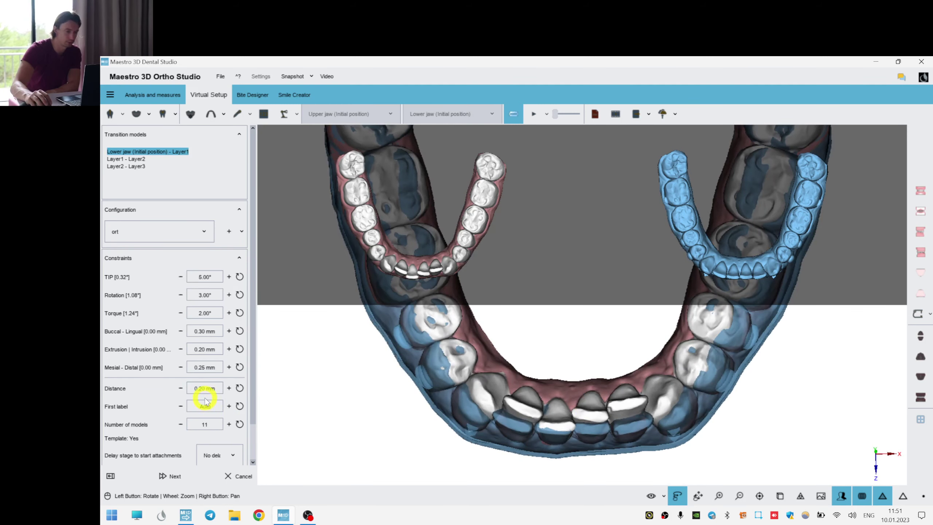
right_drag(620, 393, 609, 350)
scroll(556, 386, up, 3)
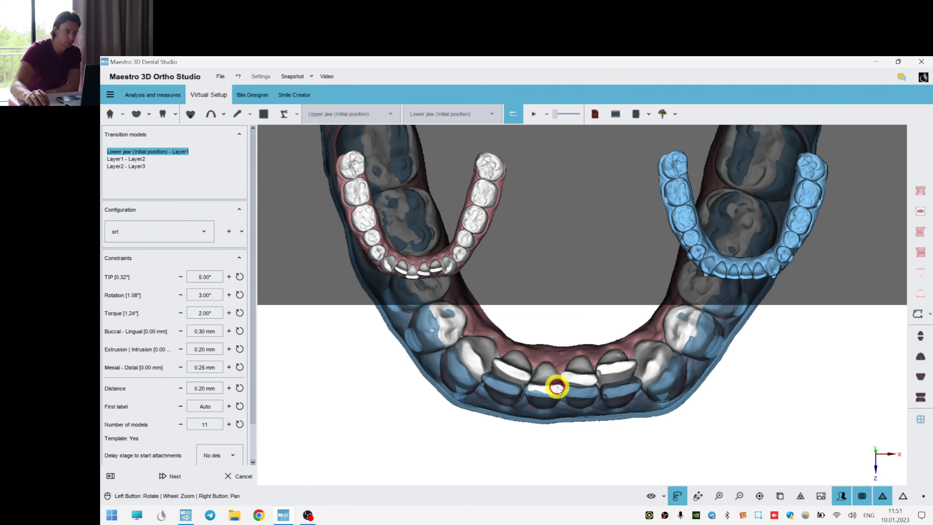
drag(548, 338, 410, 378)
scroll(541, 395, down, 2)
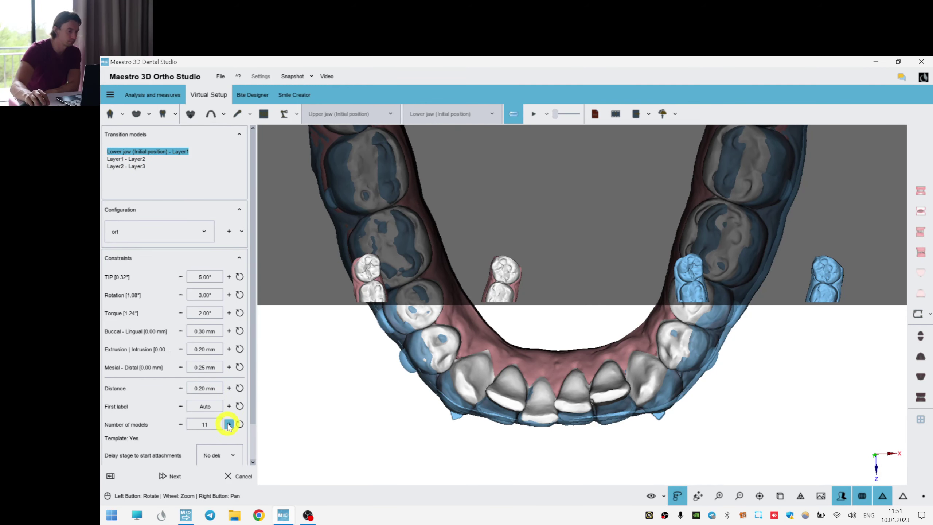
Set the lower jaw's Layer1–Layer2 and Layer2–Layer3 transitions to 6 models each.
click(126, 159)
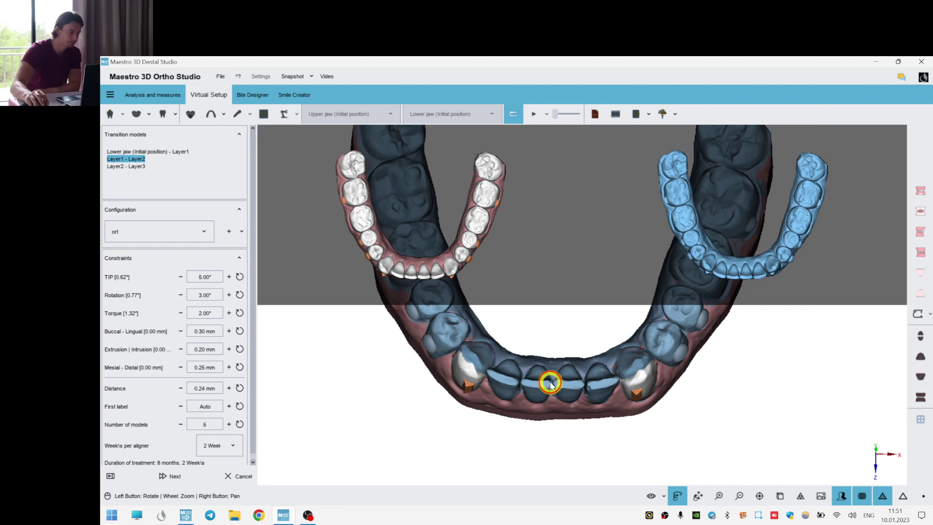
click(129, 171)
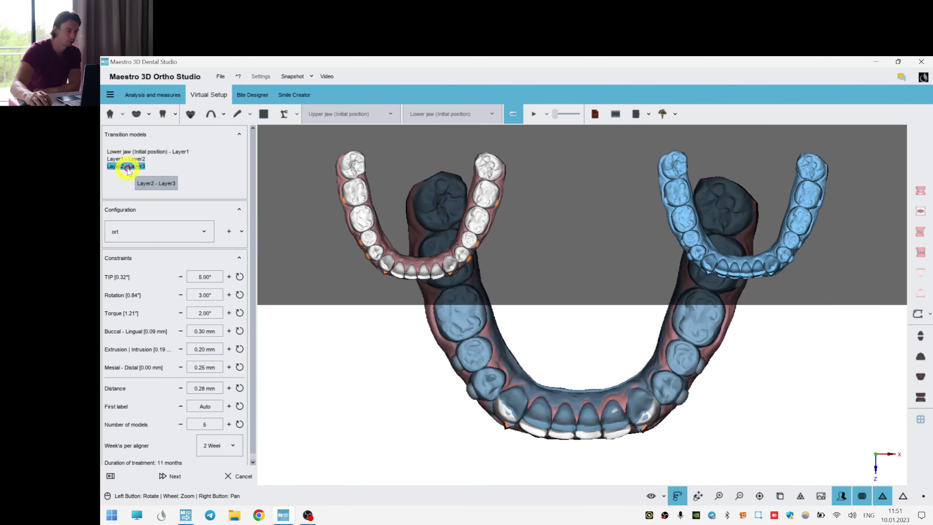
click(127, 162)
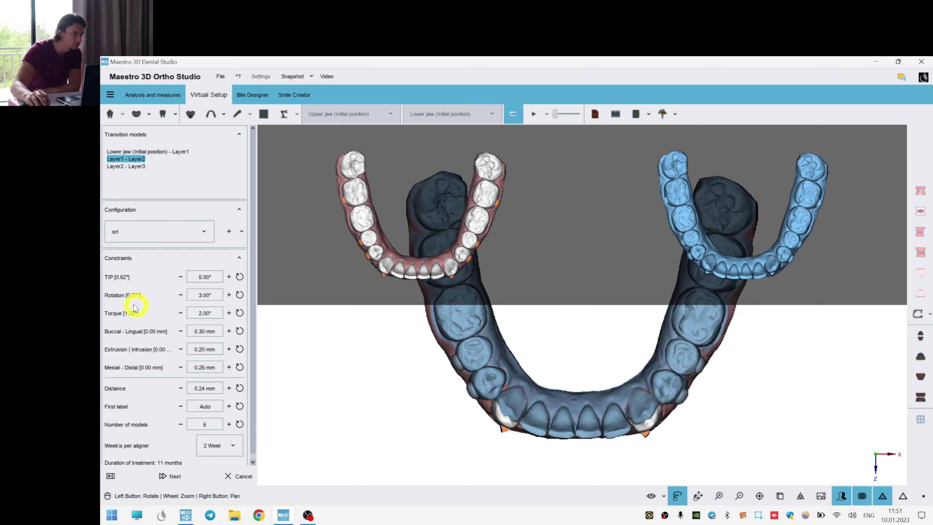
click(132, 167)
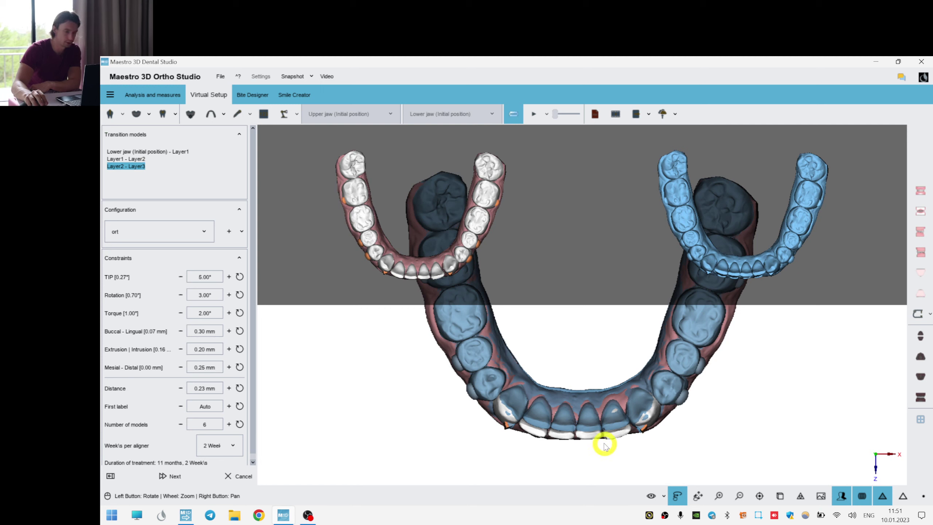
click(136, 160)
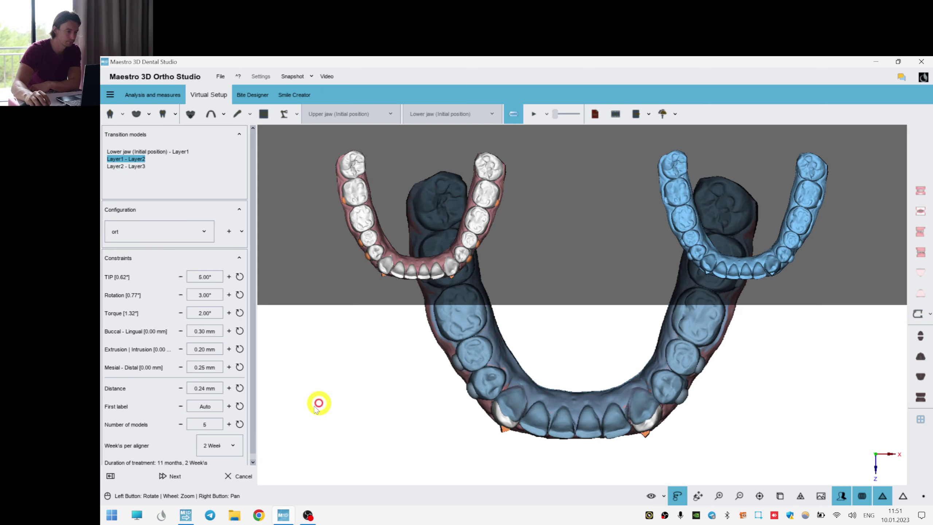
click(229, 424)
click(128, 166)
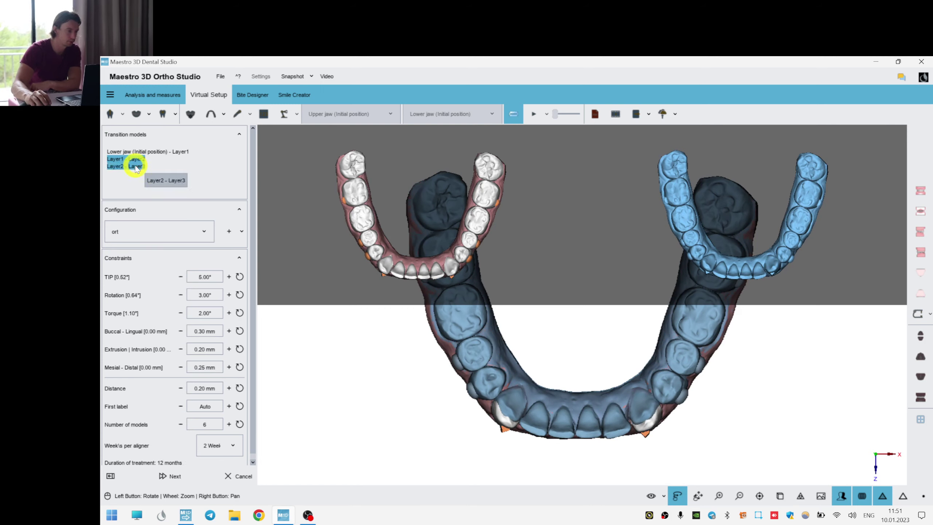
Recheck the lower jaw's transitions, generate the staged models, and save the setup.
click(134, 152)
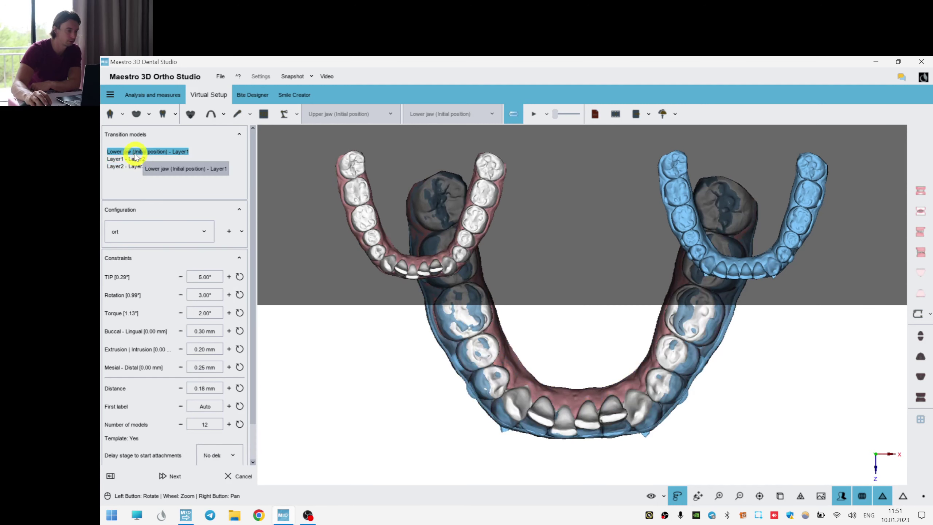
click(137, 160)
click(169, 475)
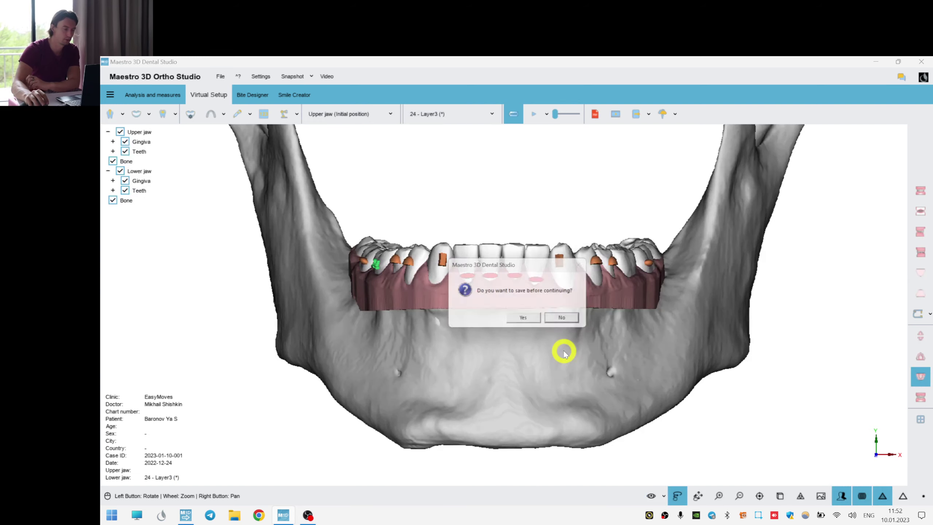
click(529, 316)
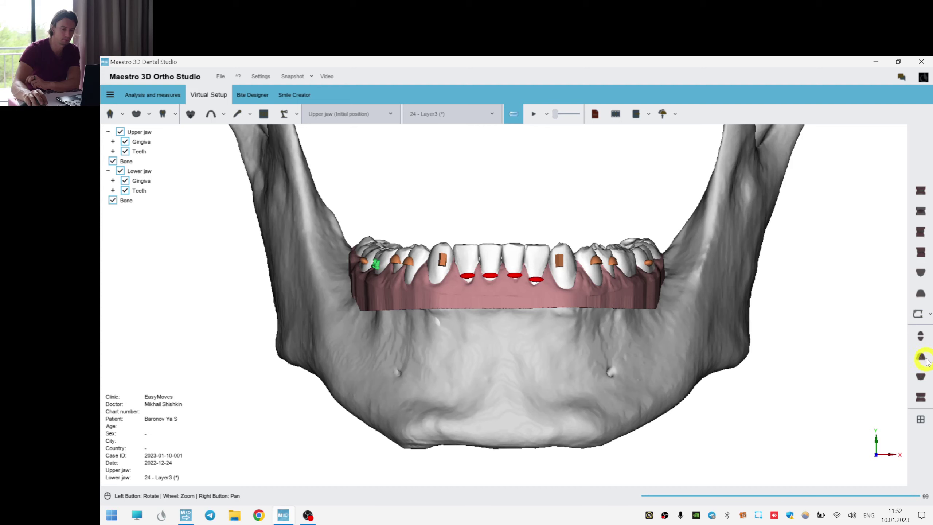
Isolate the upper jaw, open its transition models, and set the initial position–Layer1 transition to 10 models.
click(922, 358)
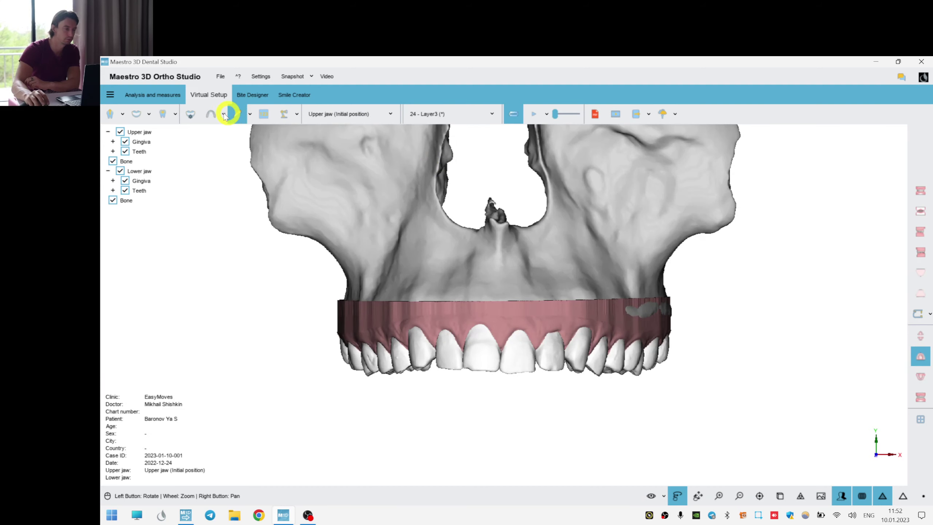
click(189, 115)
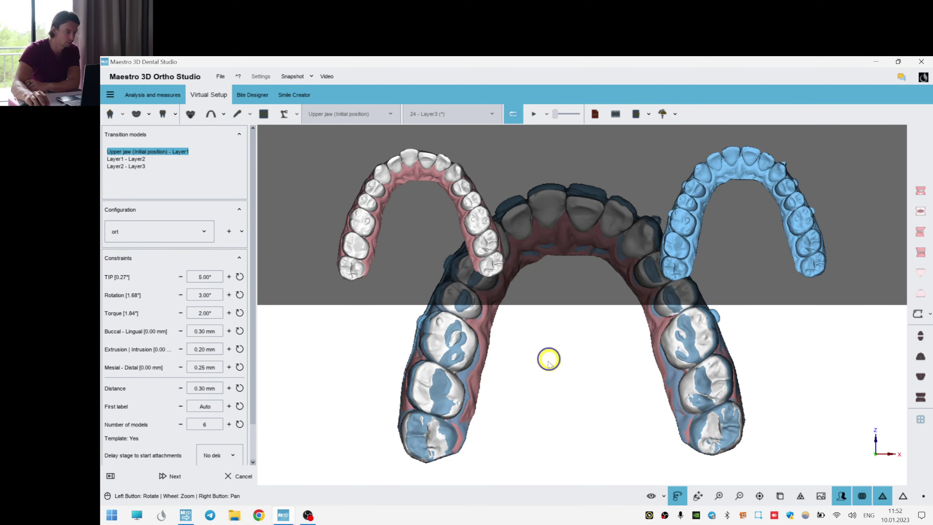
drag(548, 359, 527, 433)
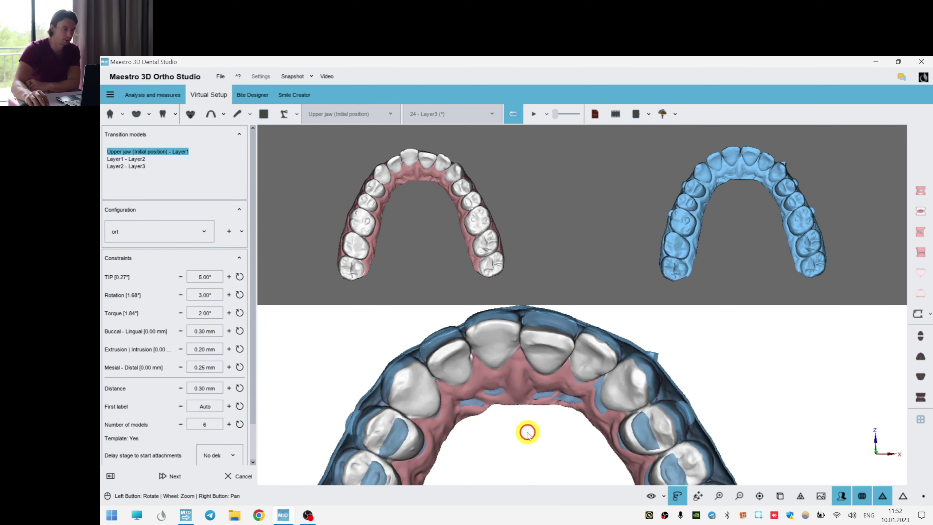
click(229, 425)
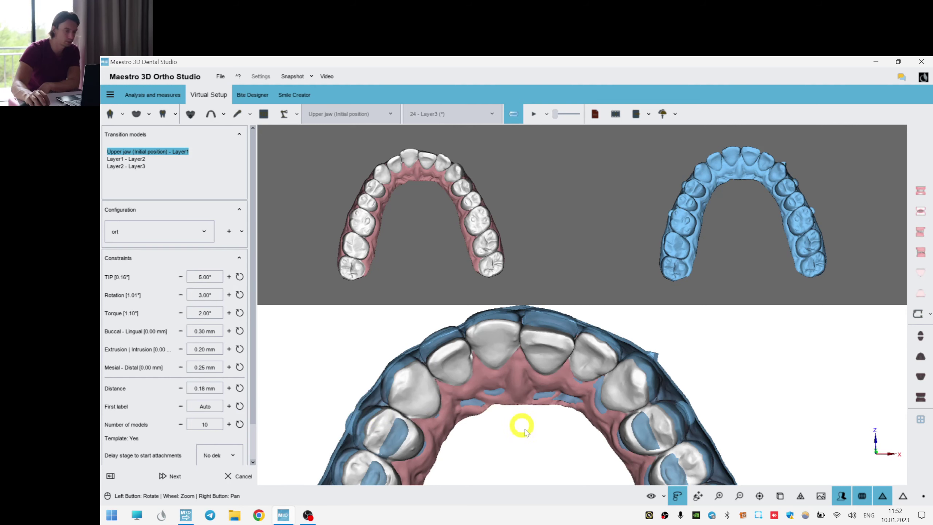
Set the upper jaw's Layer1–Layer2 transition to 5 models after inspecting the front teeth overlay.
click(127, 159)
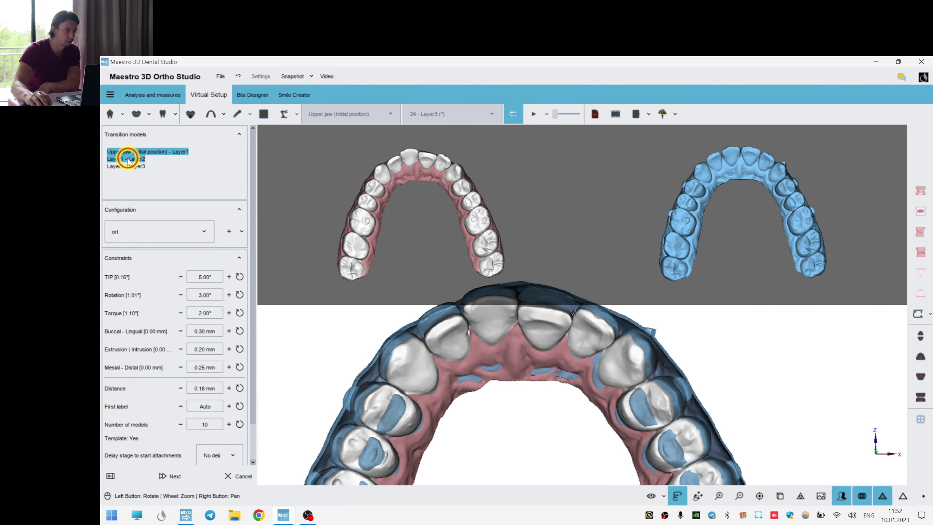
right_drag(576, 386, 554, 414)
drag(545, 357, 529, 342)
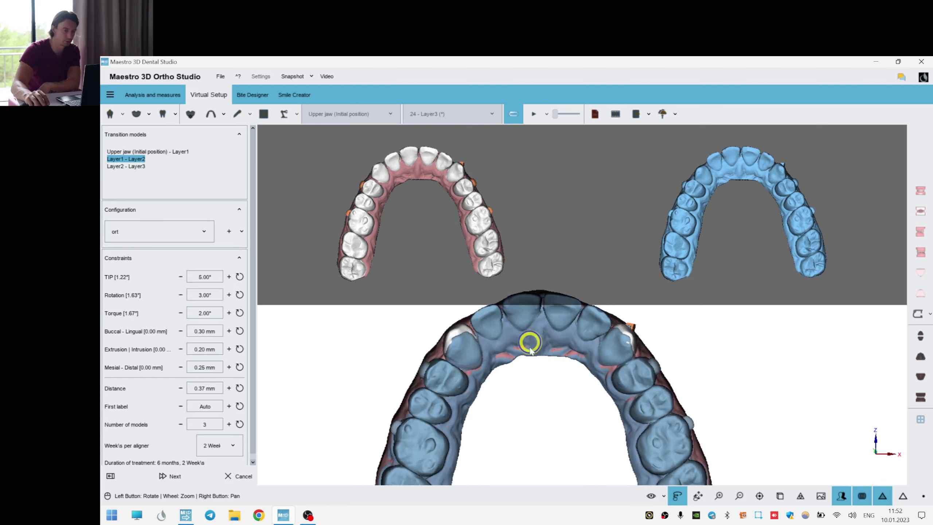
right_drag(529, 342, 511, 382)
scroll(533, 367, up, 1)
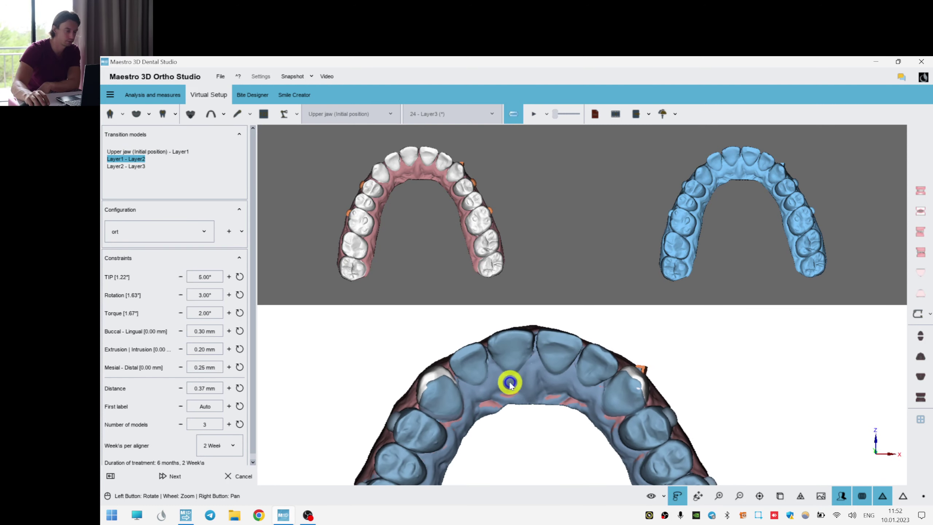
click(232, 423)
click(232, 424)
click(231, 425)
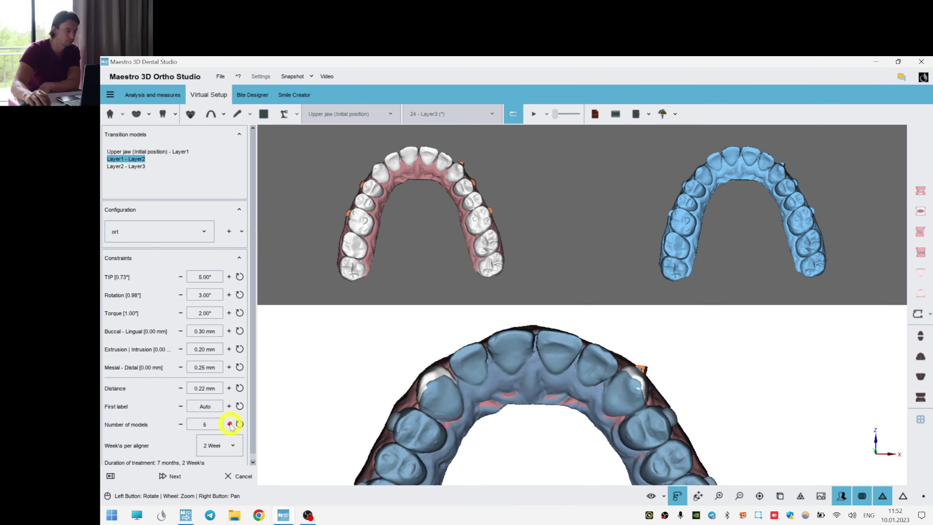
Try 6 models for the upper jaw's Layer1–Layer2 transition and set it back to 5.
click(130, 151)
click(130, 158)
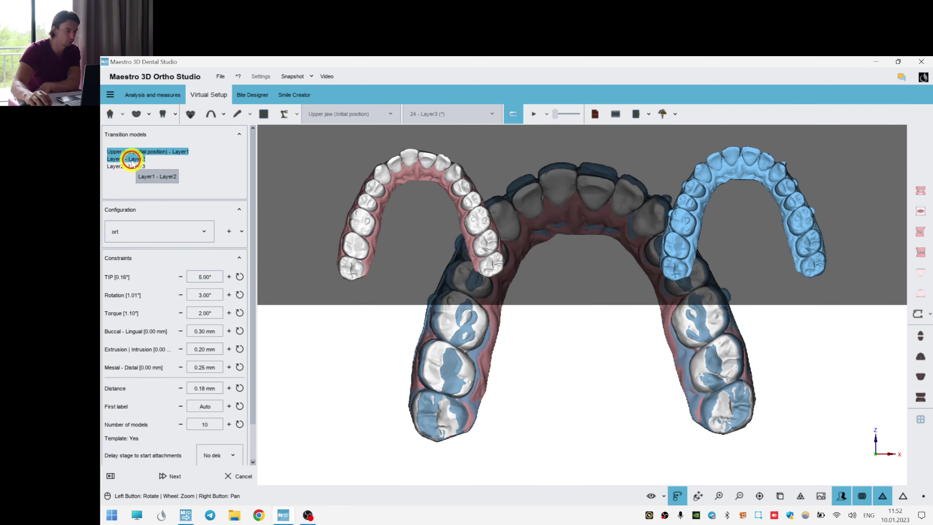
click(230, 424)
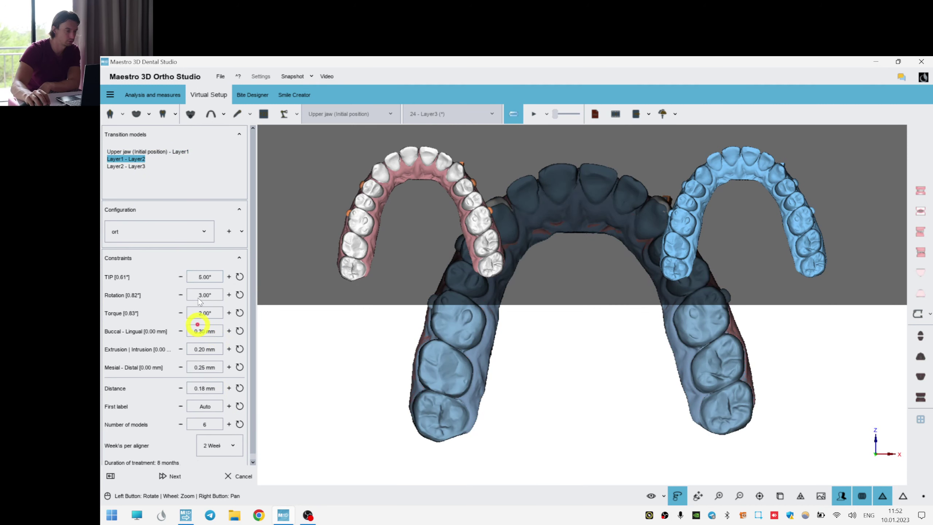
click(180, 424)
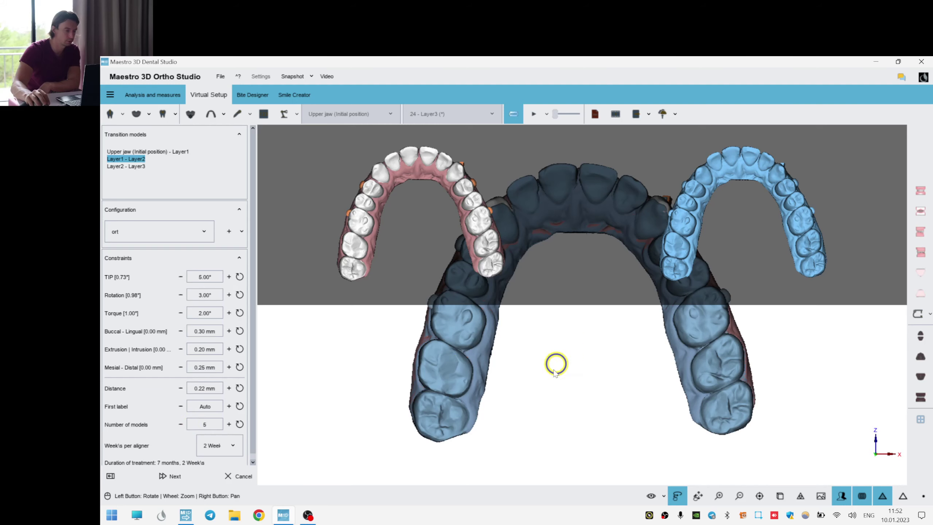
Set the upper jaw's Layer2–Layer3 transition to 10 models, comparing it with the other two transitions.
click(128, 167)
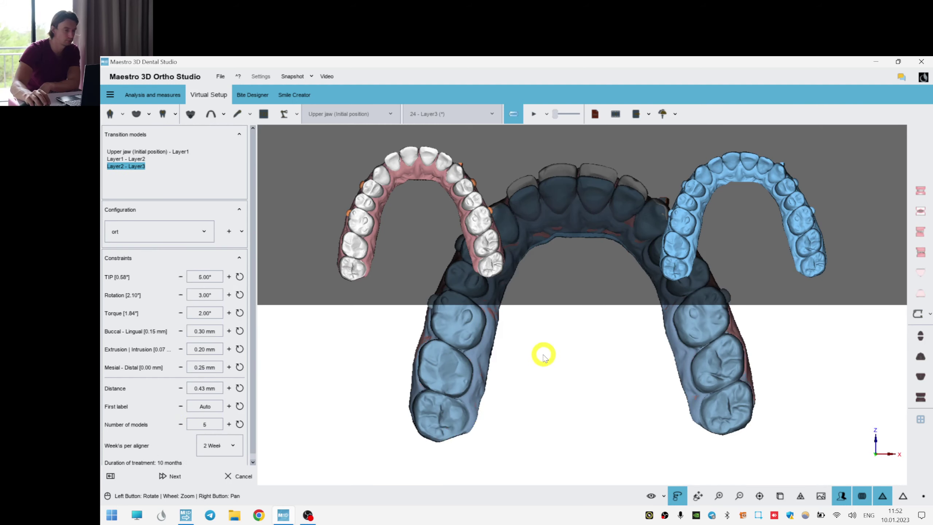
drag(543, 354, 532, 426)
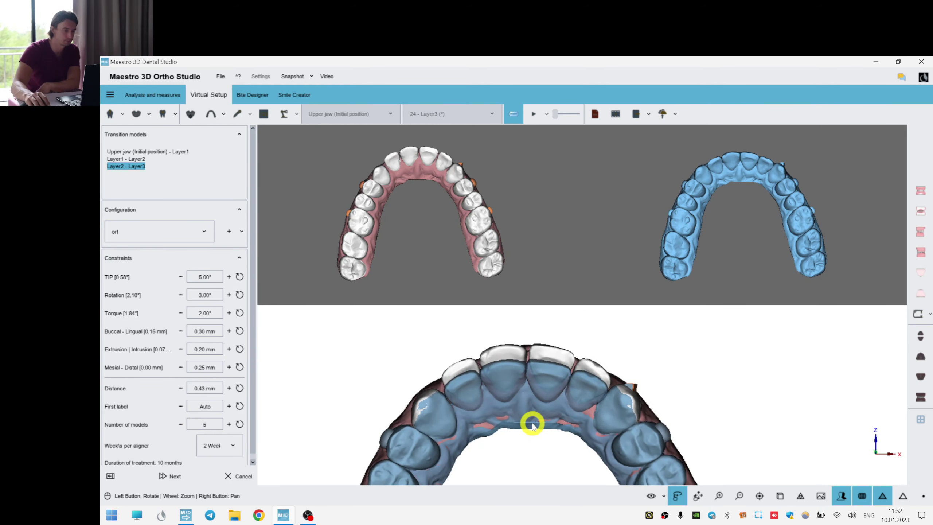
click(229, 424)
click(229, 424)
click(229, 424)
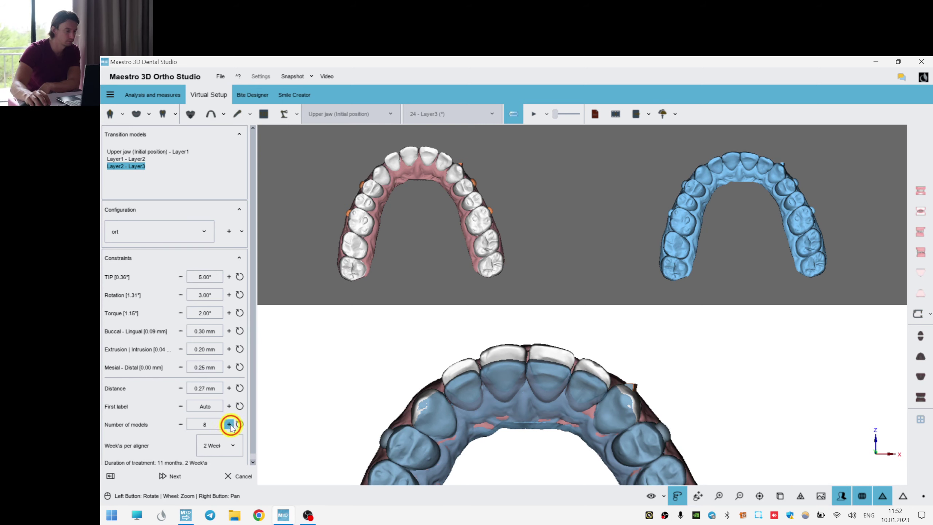
click(230, 425)
ctrl+click(140, 150)
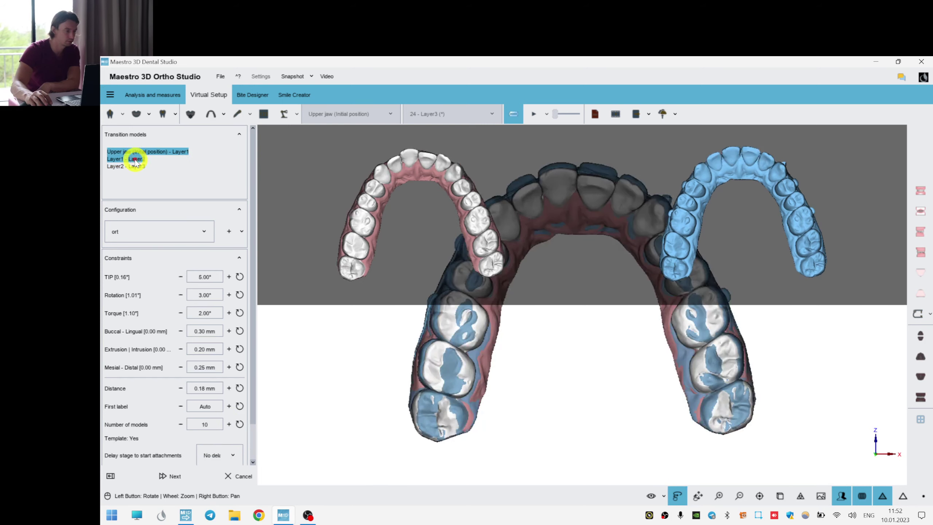
click(136, 167)
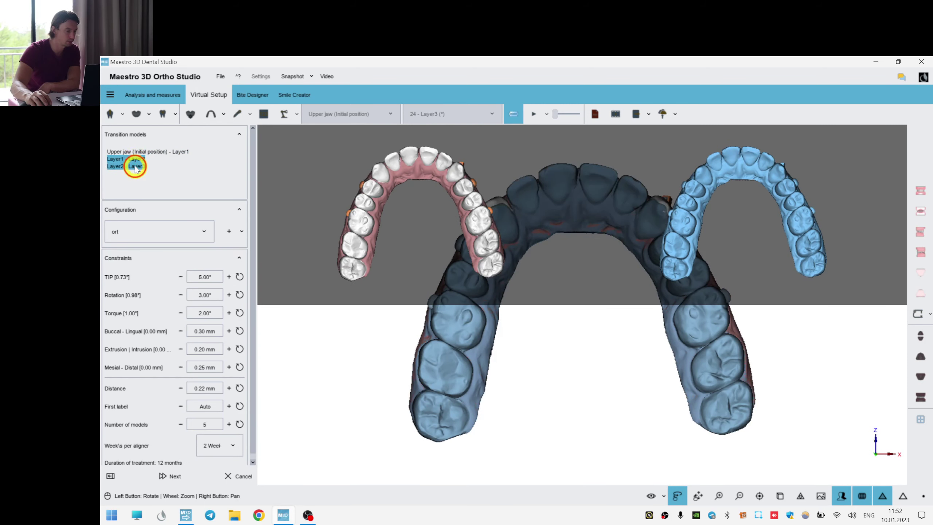
click(229, 425)
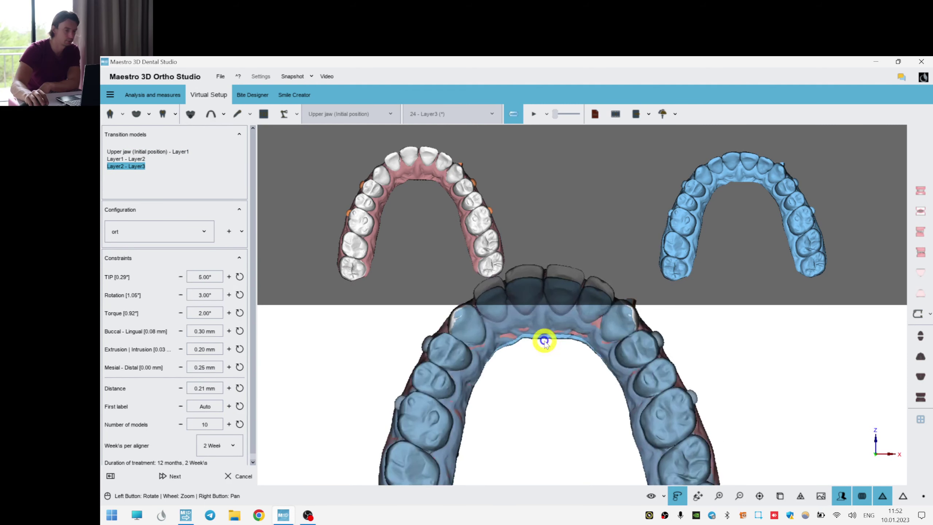
Generate the upper jaw's transition models with the current settings and answer the save prompt.
click(170, 477)
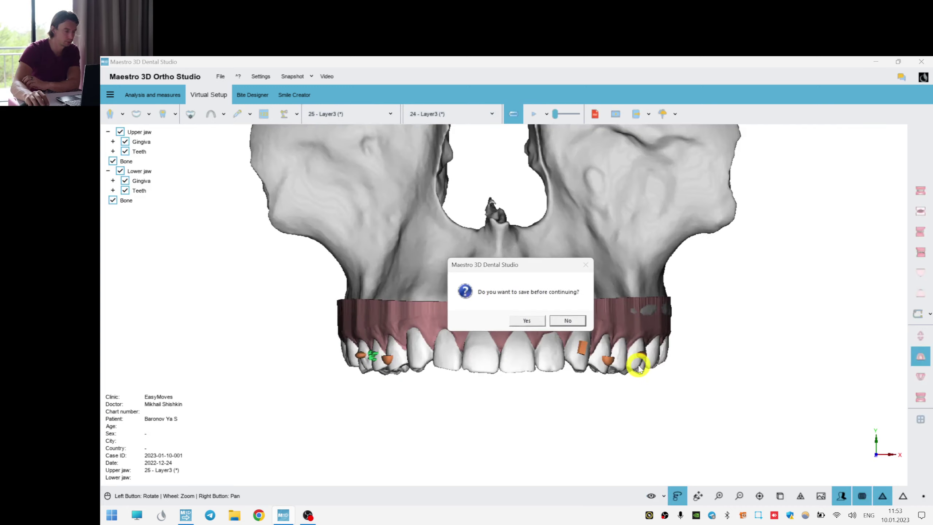
click(556, 323)
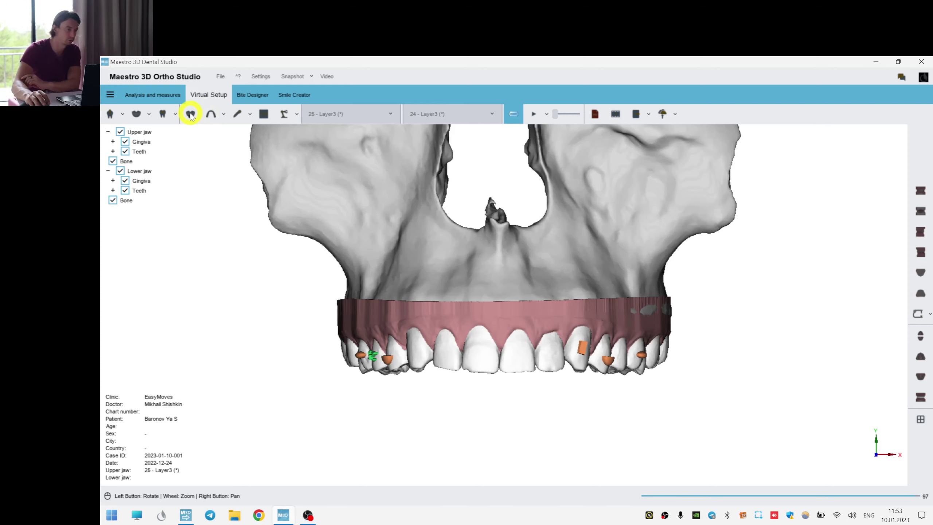
Reopen the upper jaw's transition models, set the Layer2–Layer3 transition to 9 models, and regenerate and save the set.
click(191, 115)
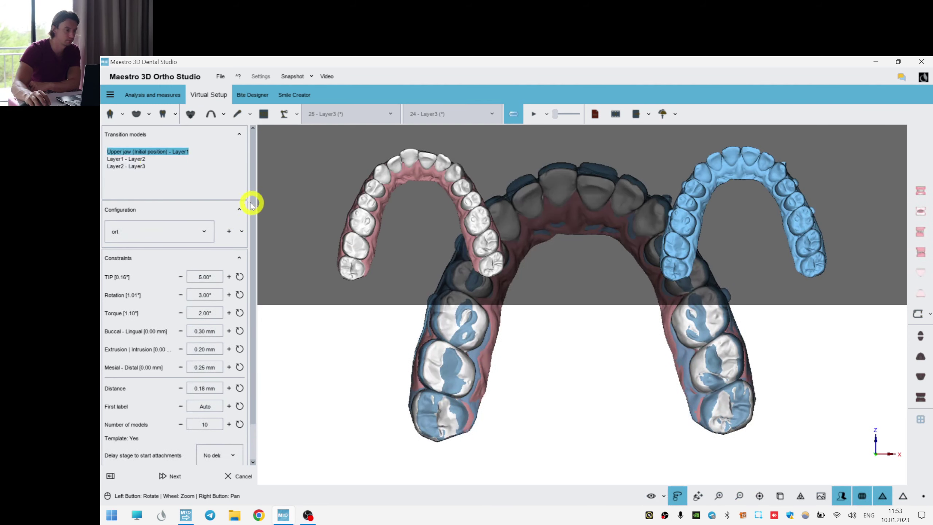
click(121, 159)
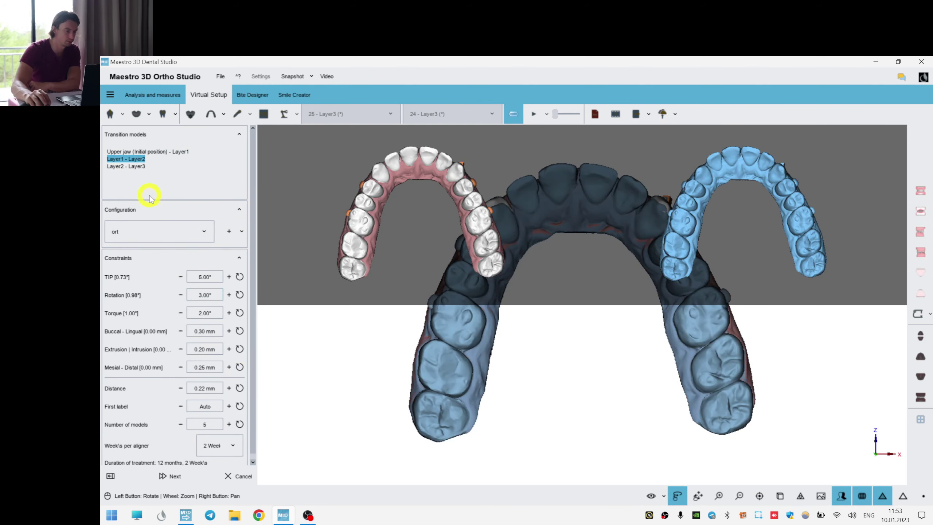
click(126, 166)
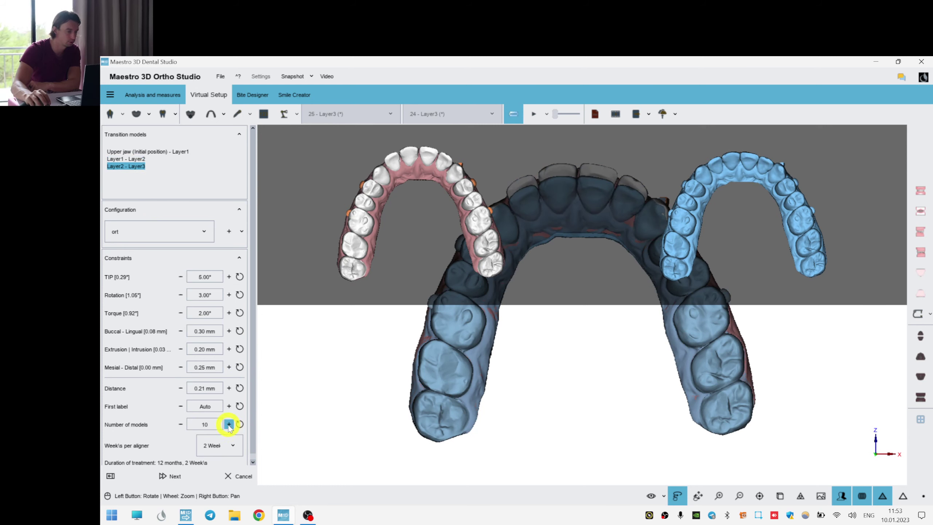
click(180, 425)
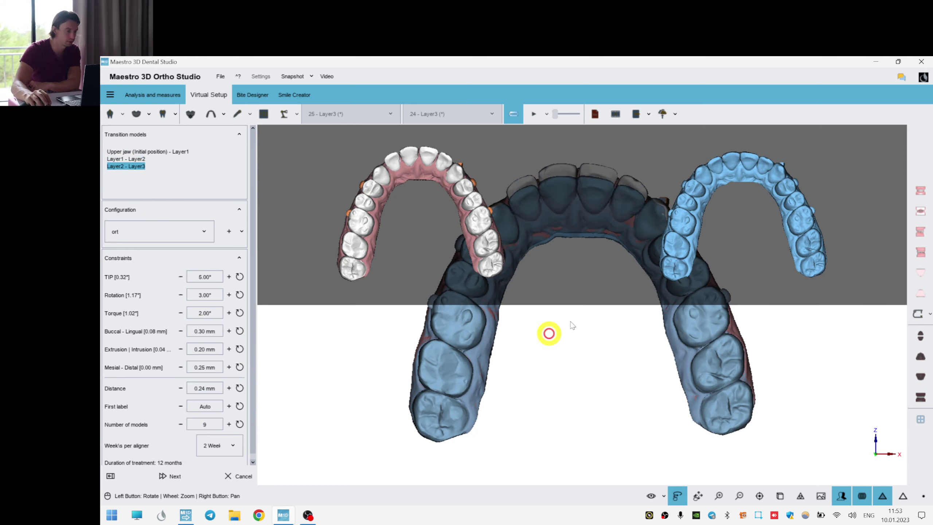
mouse_move(570, 331)
right_down()
mouse_move(554, 406)
mouse_move(564, 334)
mouse_move(552, 386)
mouse_move(567, 405)
right_up()
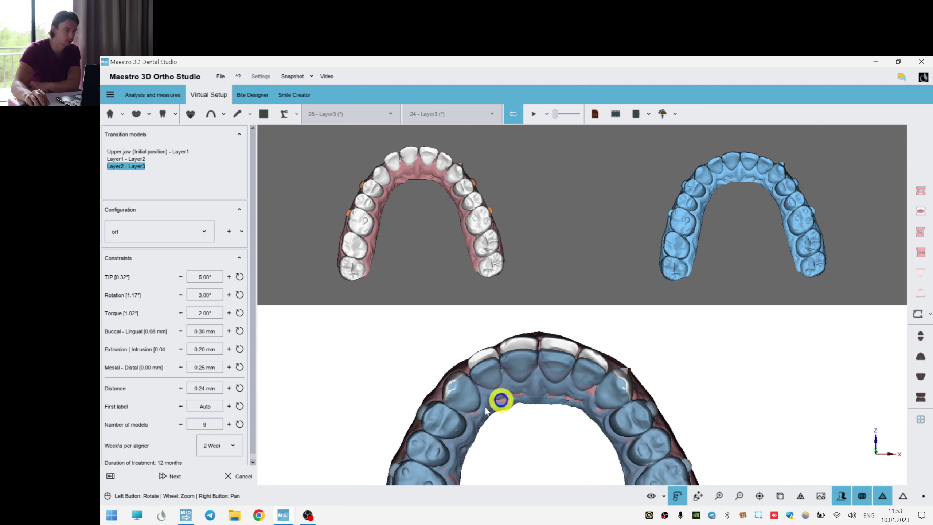
click(173, 477)
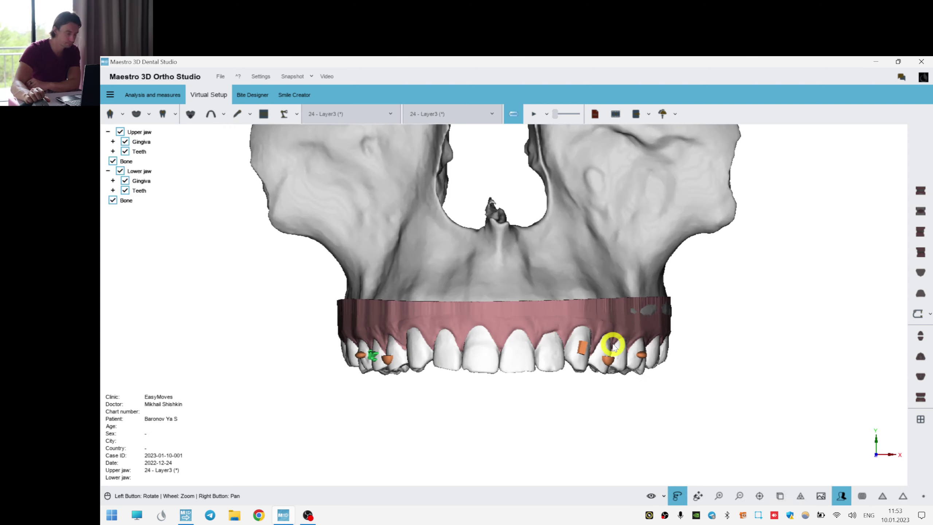
click(537, 318)
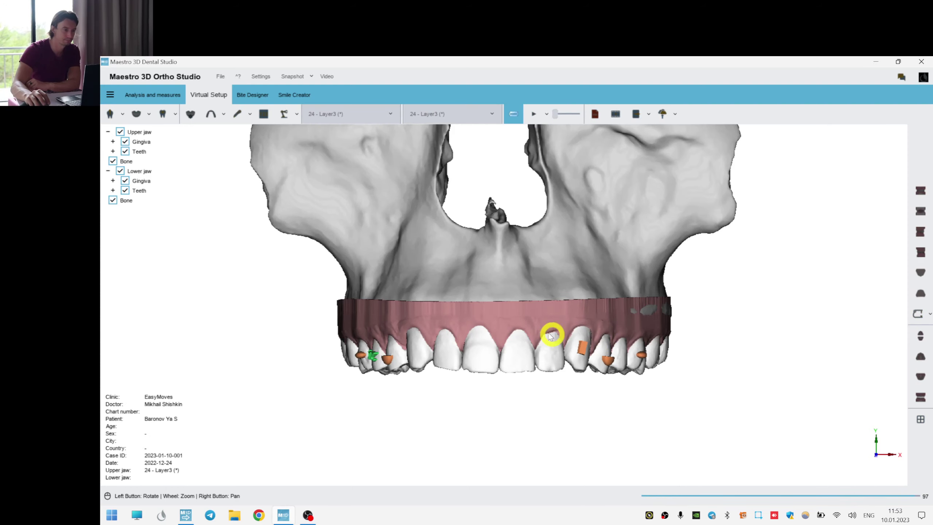
Show both jaws together and export the 3D models for the web viewer to the cloud.
drag(550, 333, 554, 305)
click(920, 397)
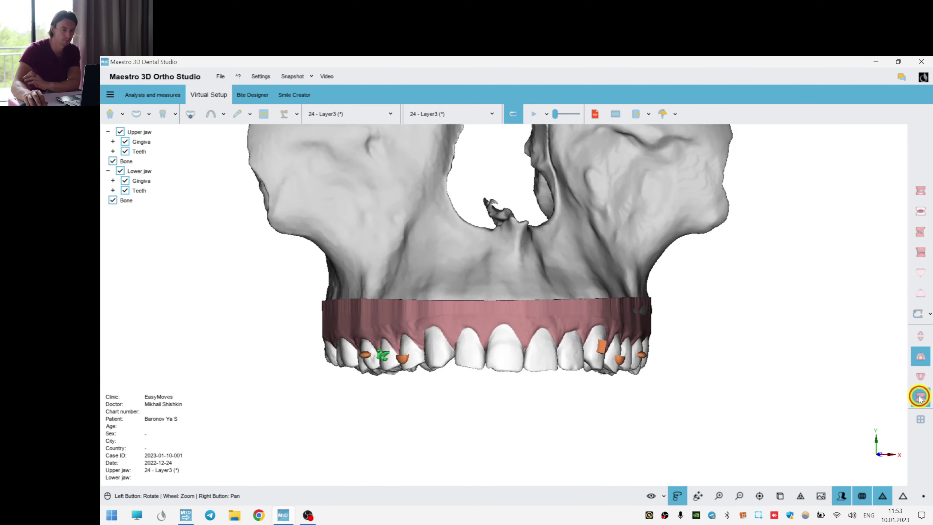
click(325, 77)
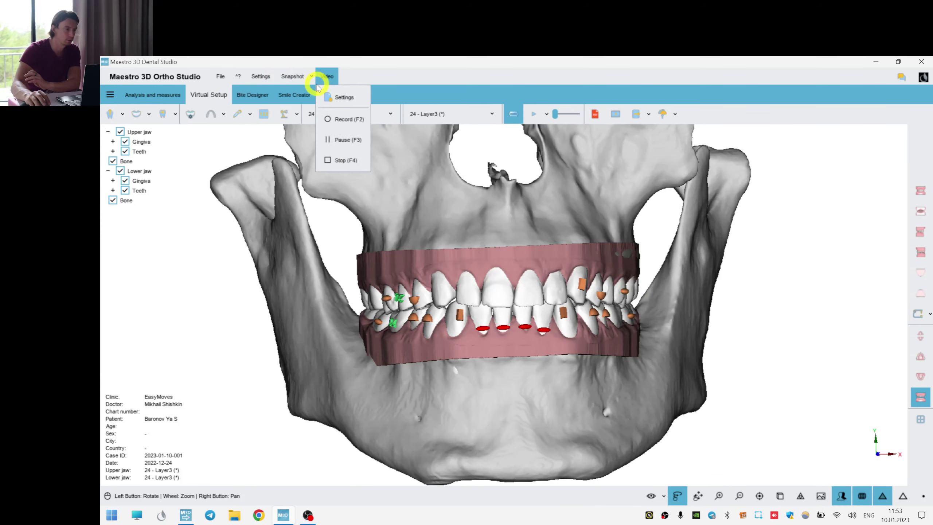
click(119, 99)
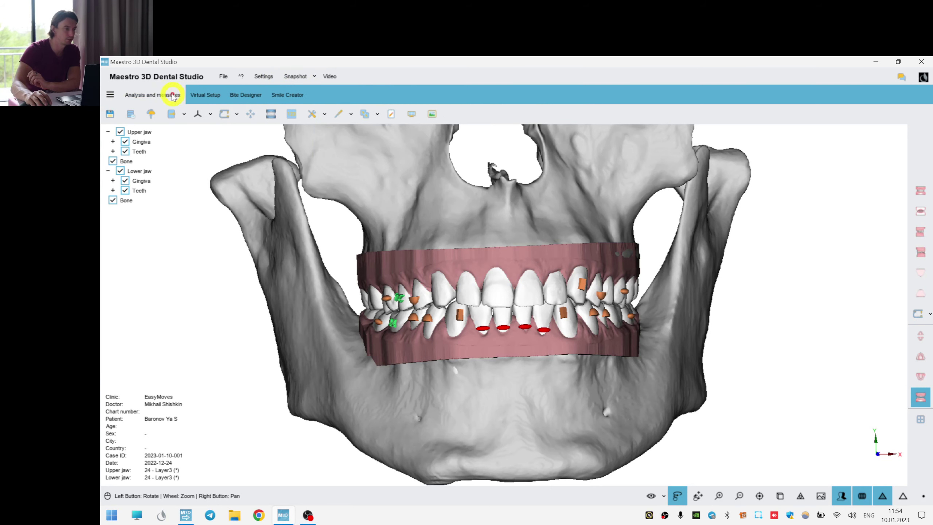
click(216, 95)
click(676, 115)
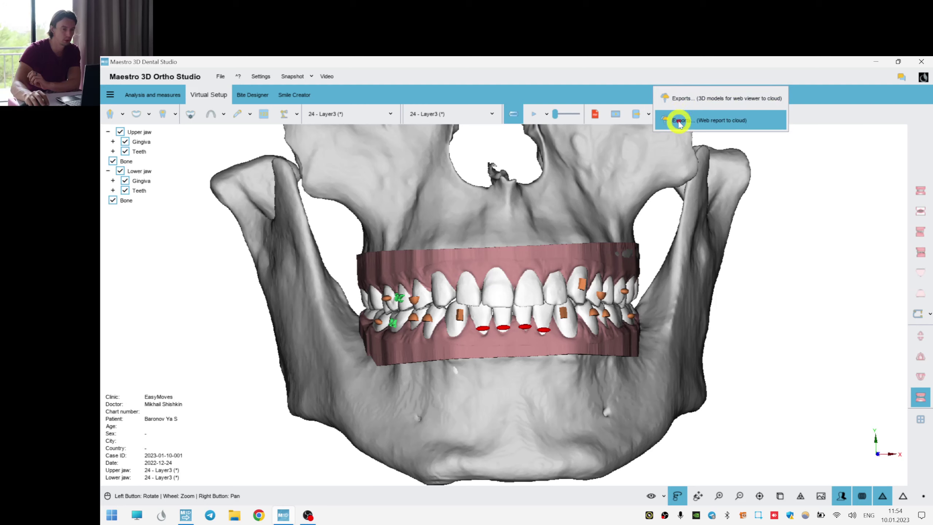
click(694, 99)
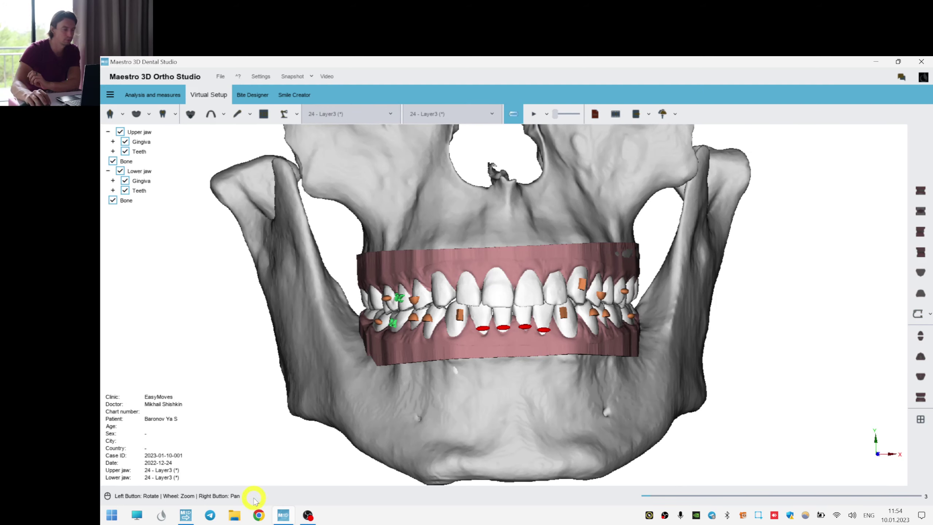
Switch to Chrome, open cloud.maestro3d.com and check the account dashboard's subscription and storage details.
click(259, 515)
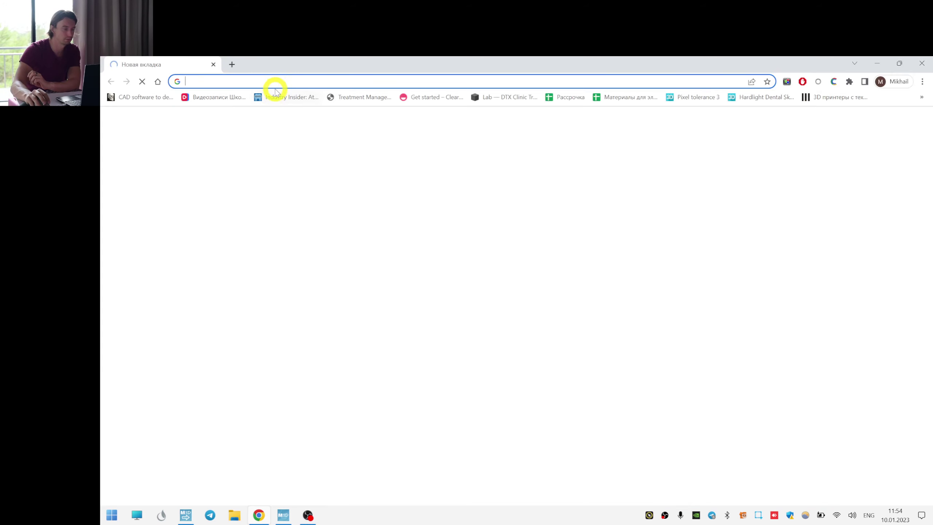
text(c)
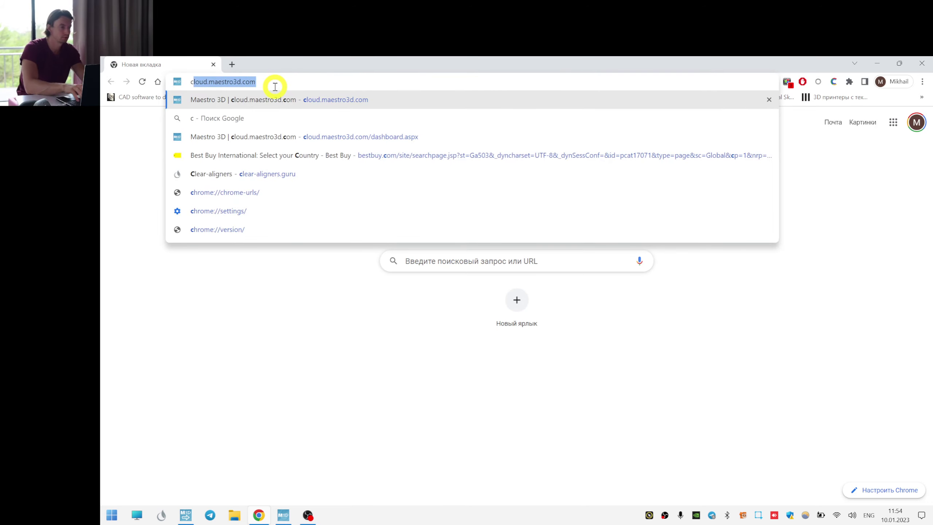
key(Return)
click(232, 64)
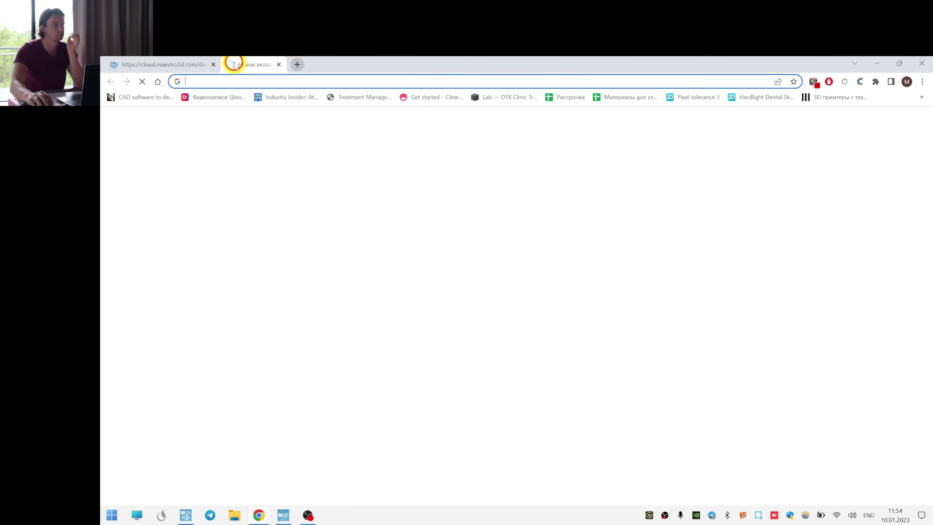
click(181, 65)
middle_click(277, 62)
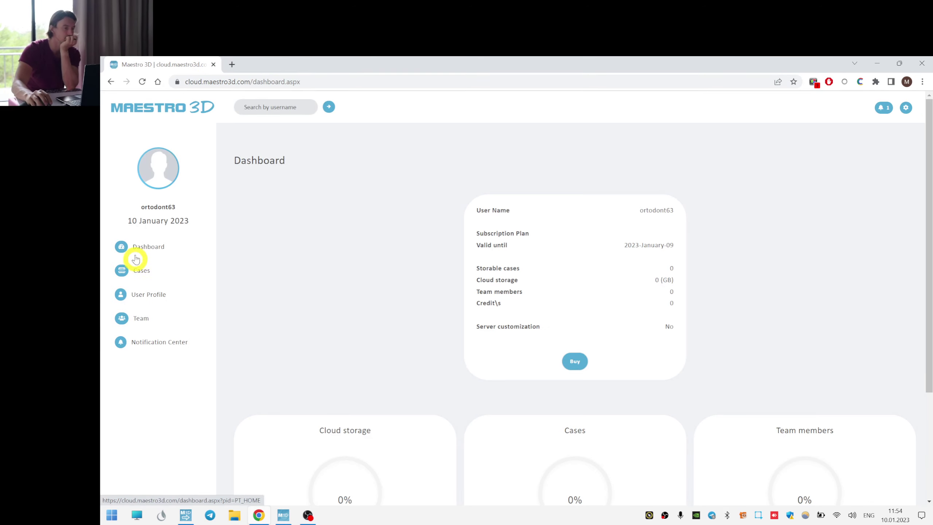
click(140, 246)
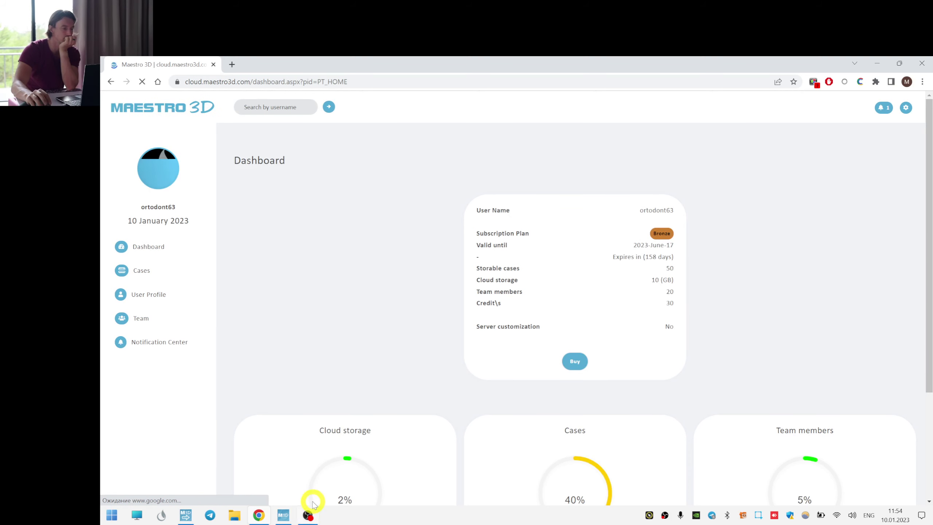
scroll(367, 319, down, 3)
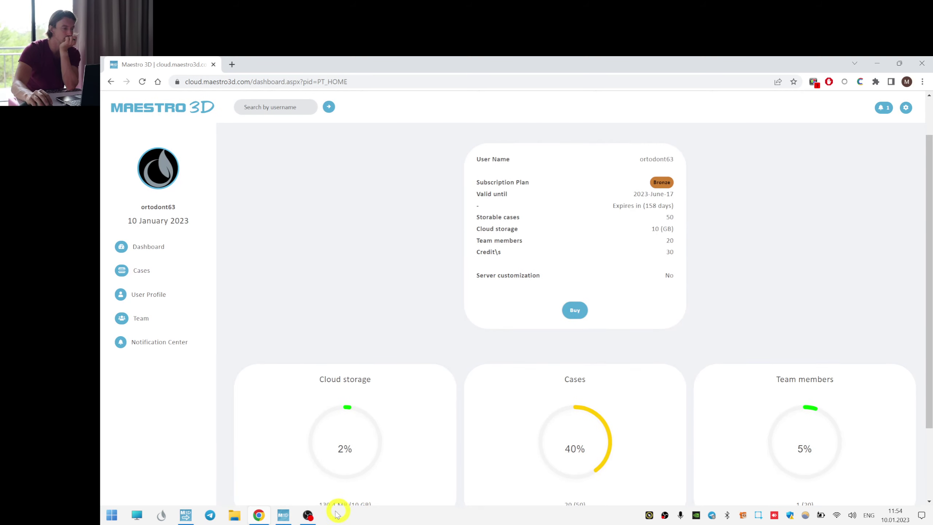
Switch back to Maestro 3D Ortho Studio, follow the cloud export to its end and close its message.
click(284, 515)
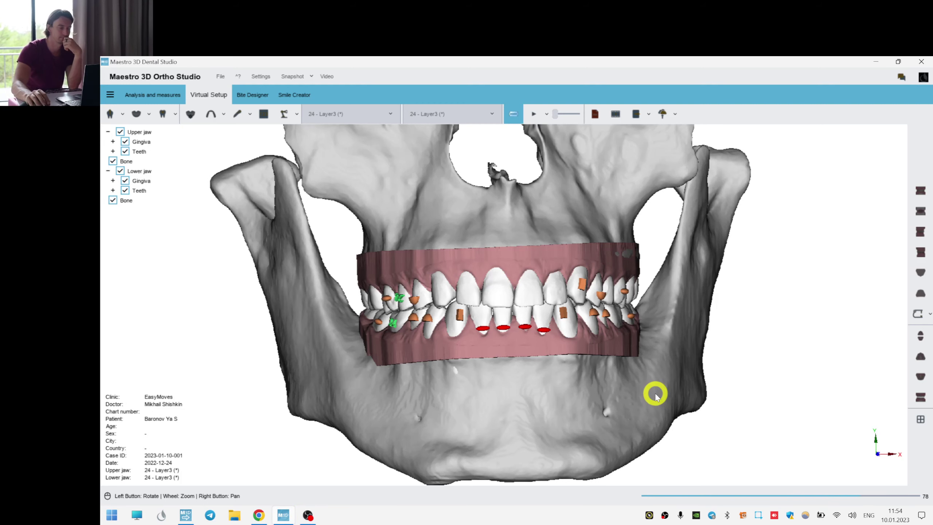
drag(717, 353, 710, 351)
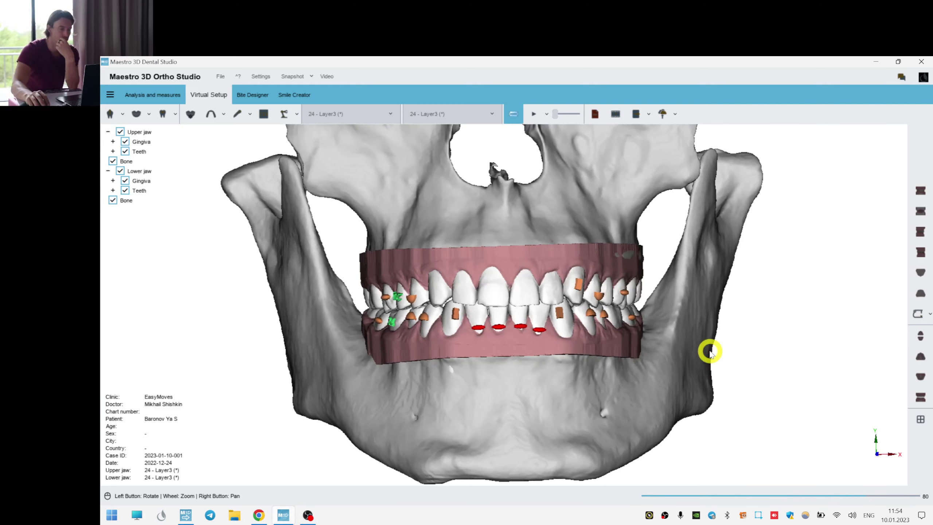
scroll(710, 352, up, 3)
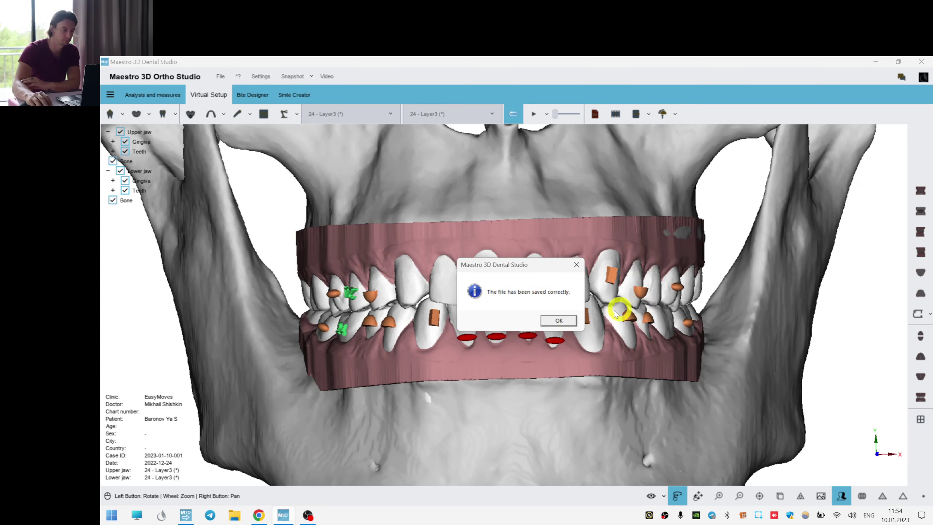
click(555, 319)
Switch to Chrome, find the newly exported case on page 2 of the team's cases, and open it in the WebViewer.
click(259, 515)
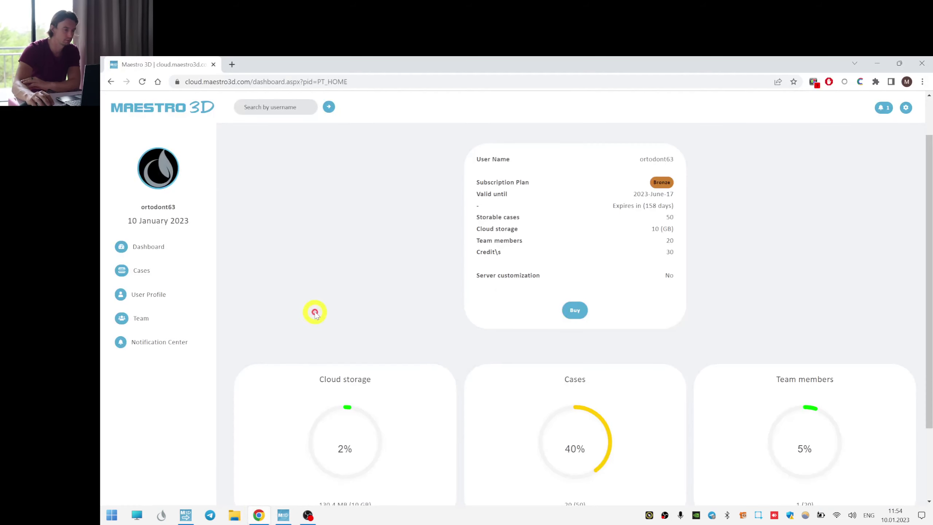
click(144, 269)
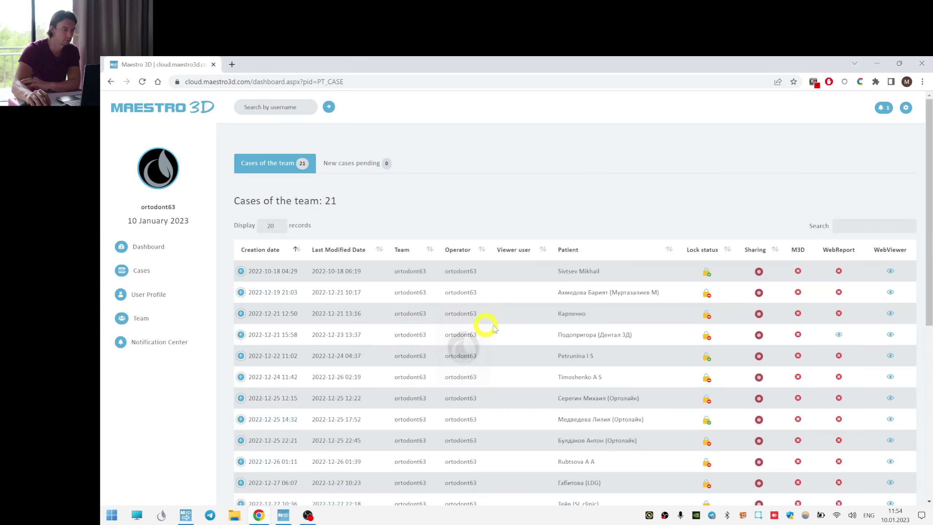
scroll(445, 343, down, 4)
scroll(450, 342, down, 4)
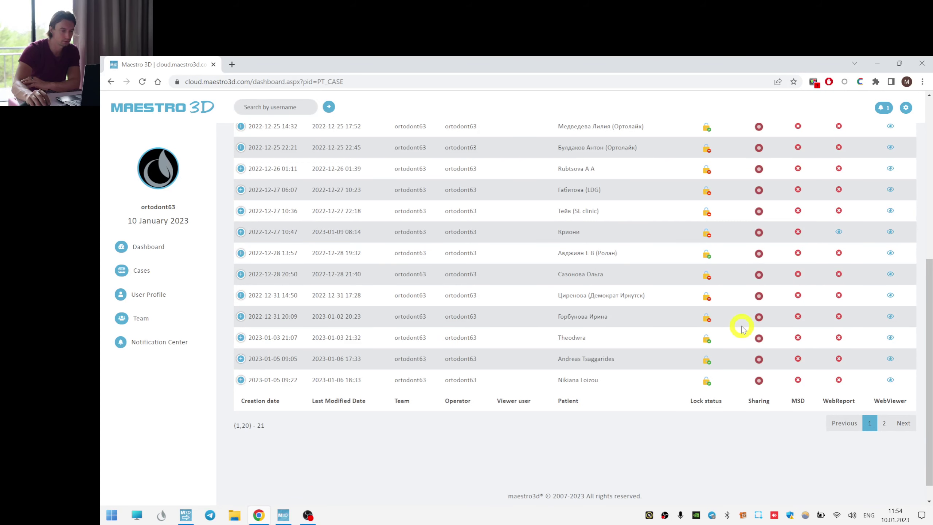
scroll(739, 338, up, 4)
scroll(742, 334, up, 3)
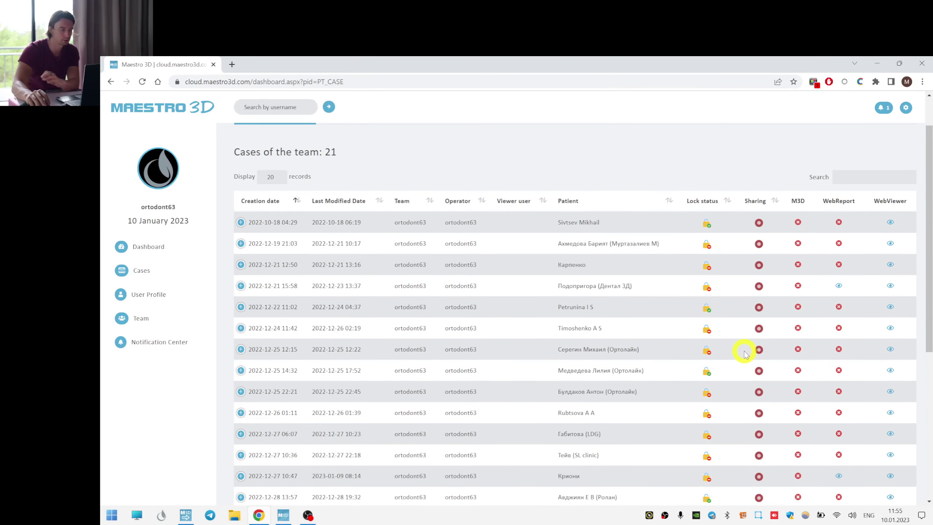
click(757, 348)
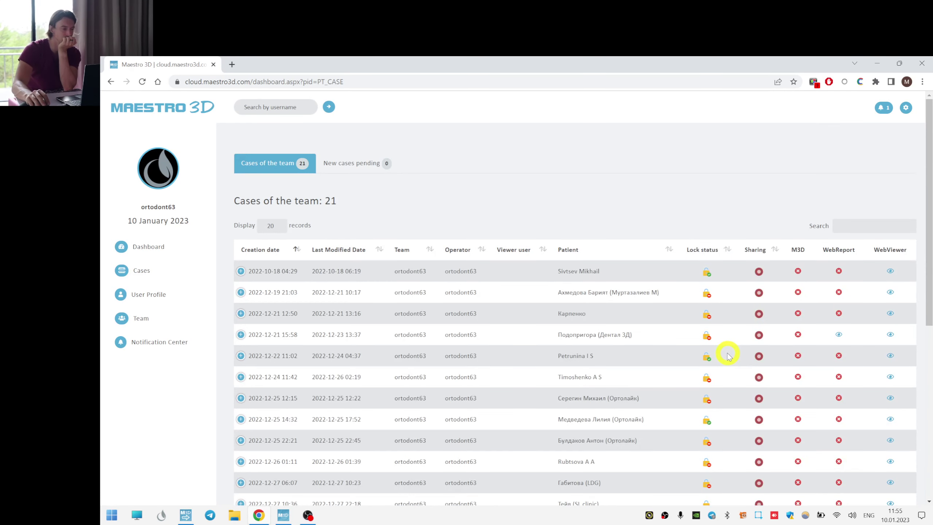
scroll(729, 356, down, 5)
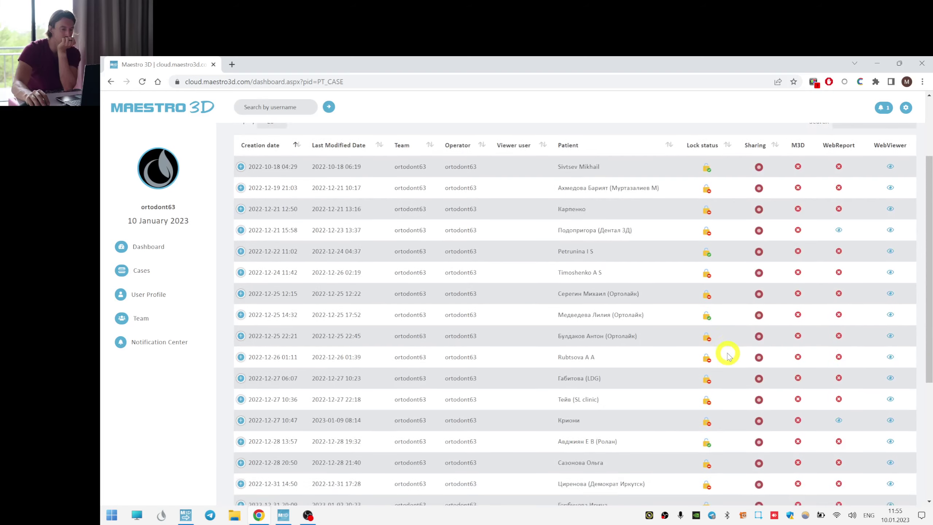
scroll(729, 356, down, 3)
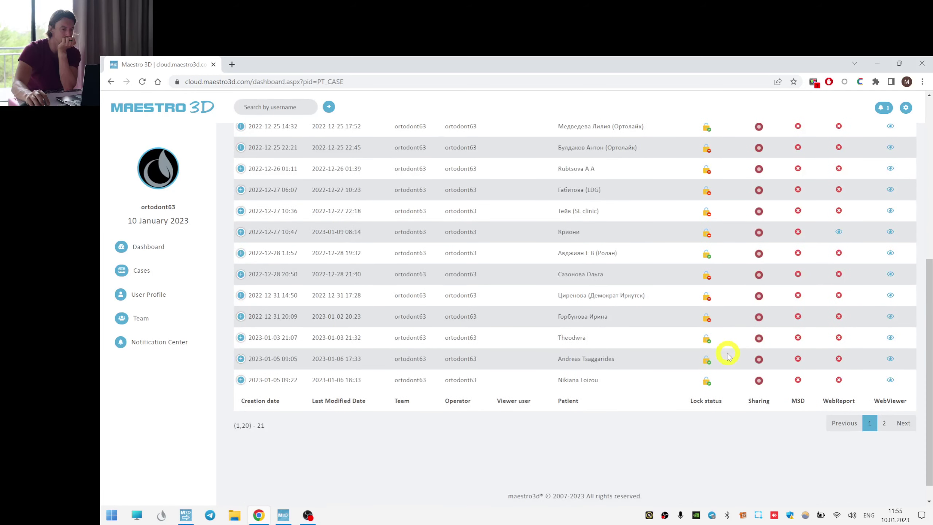
click(883, 423)
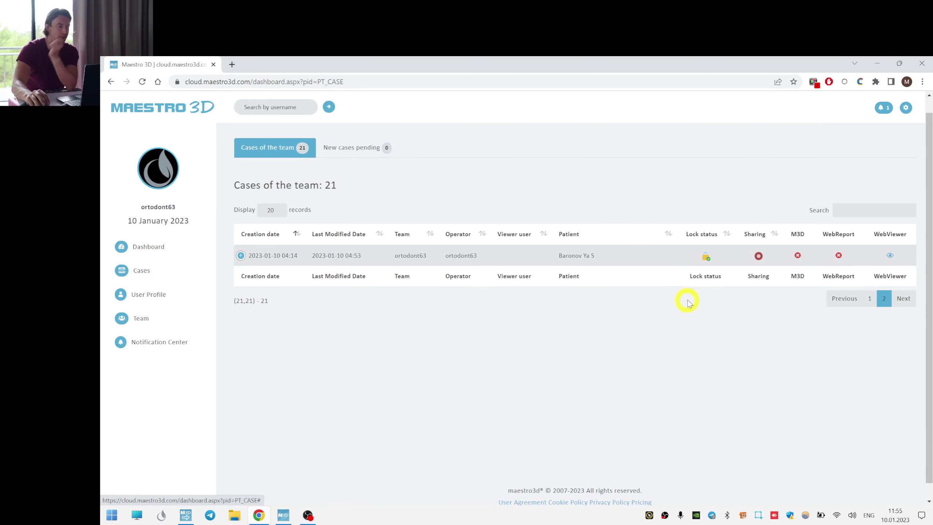
click(890, 256)
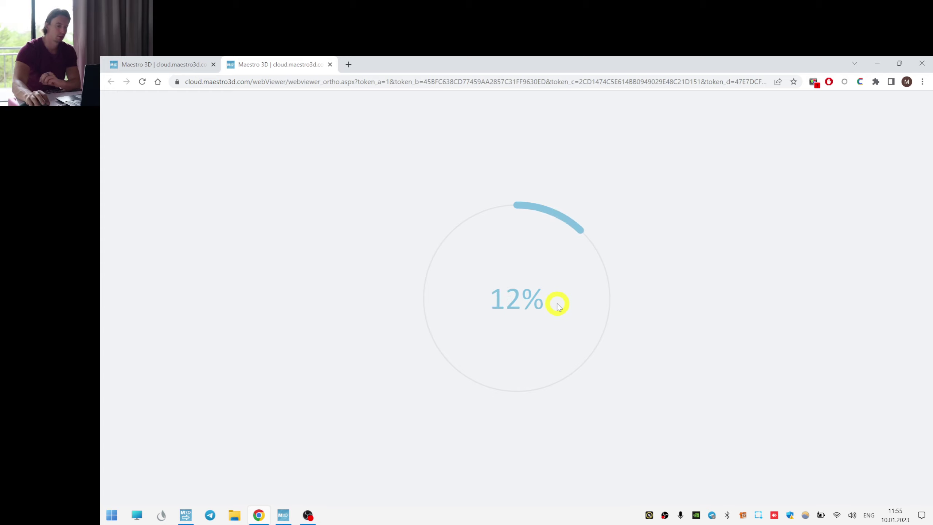
click(345, 82)
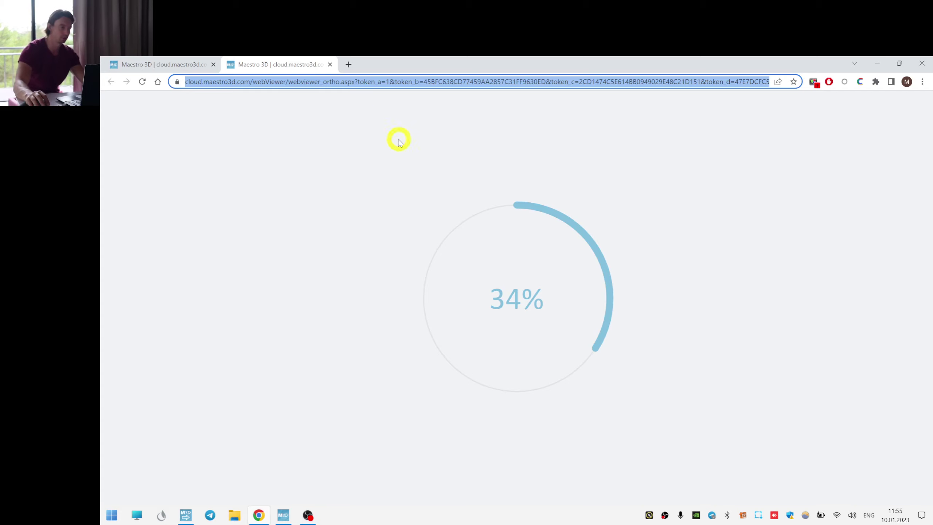
key(BackSpace)
click(348, 304)
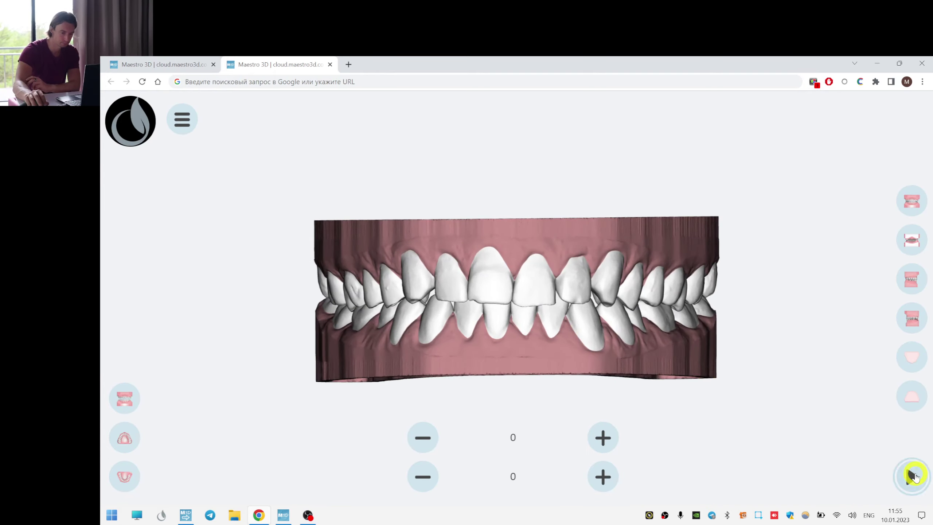
Play the treatment animation in the web viewer and examine both sides and the front of the jaws.
click(912, 477)
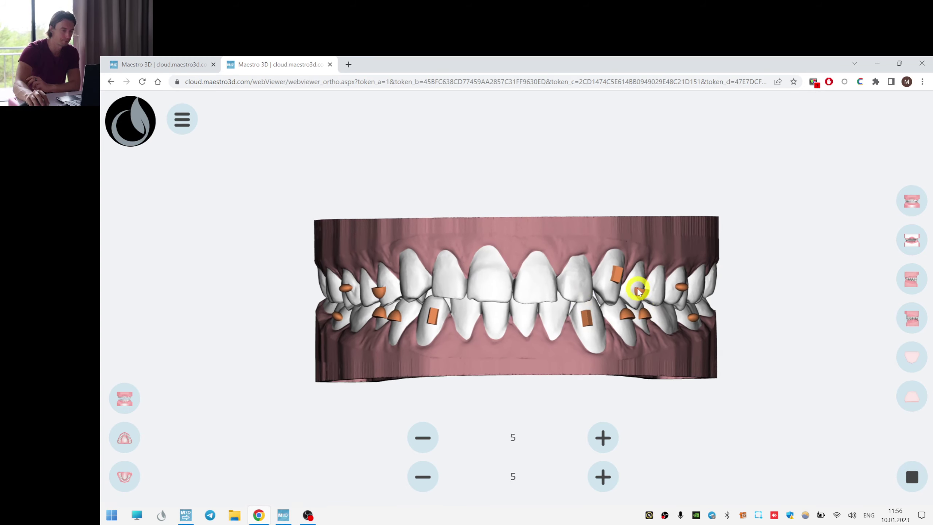
drag(576, 281, 688, 298)
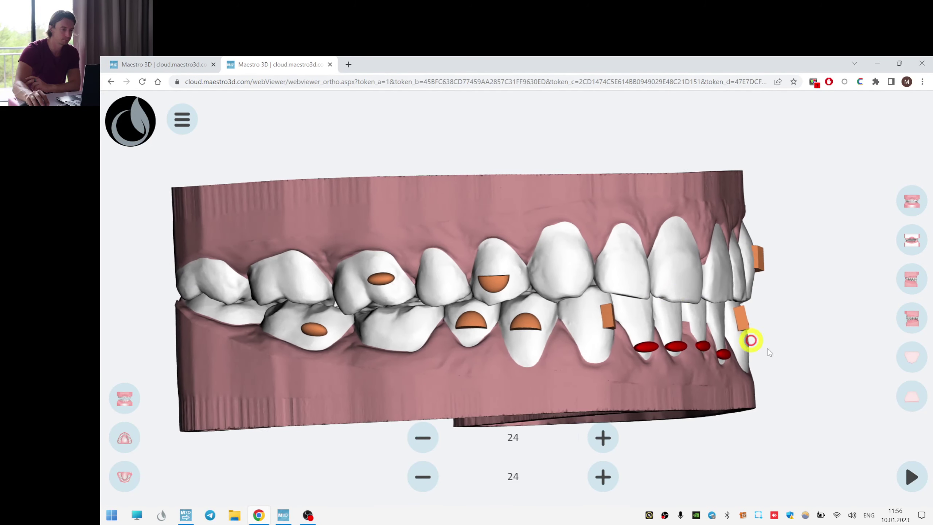
click(911, 476)
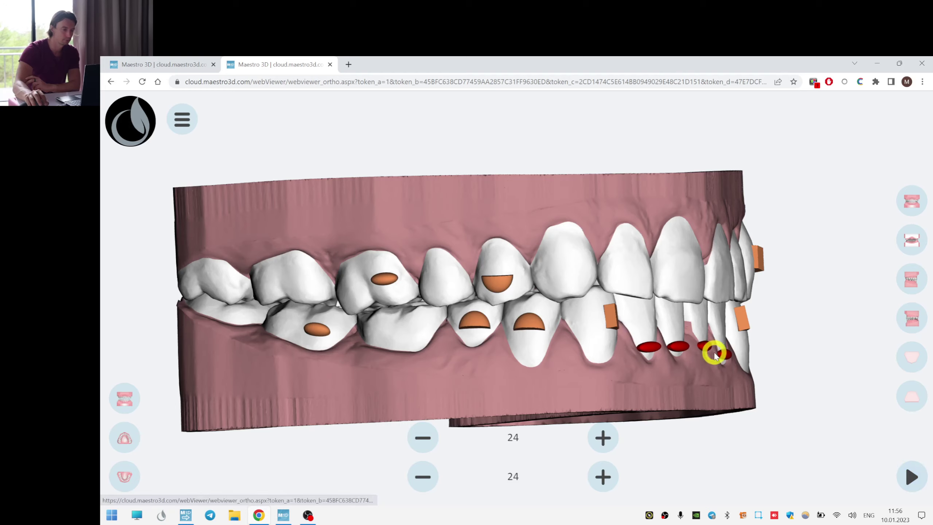
drag(734, 308, 663, 346)
click(913, 491)
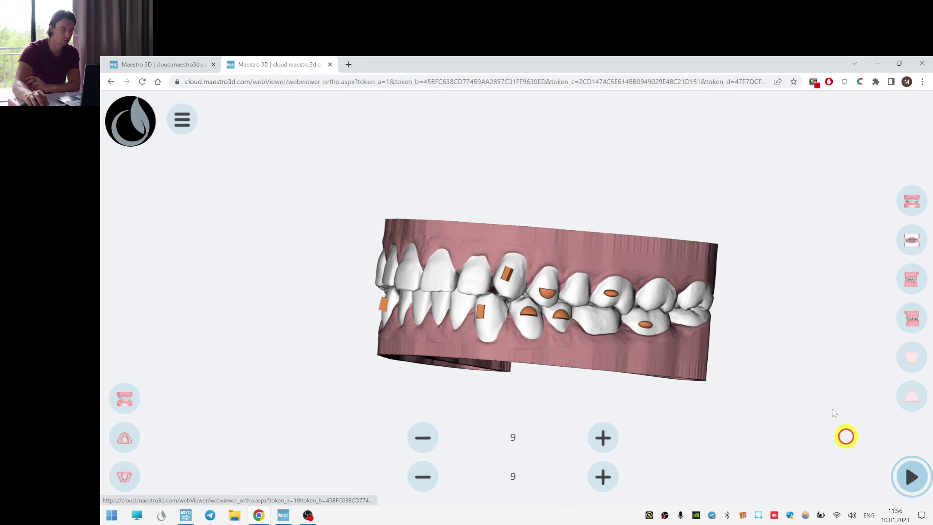
drag(552, 313, 929, 405)
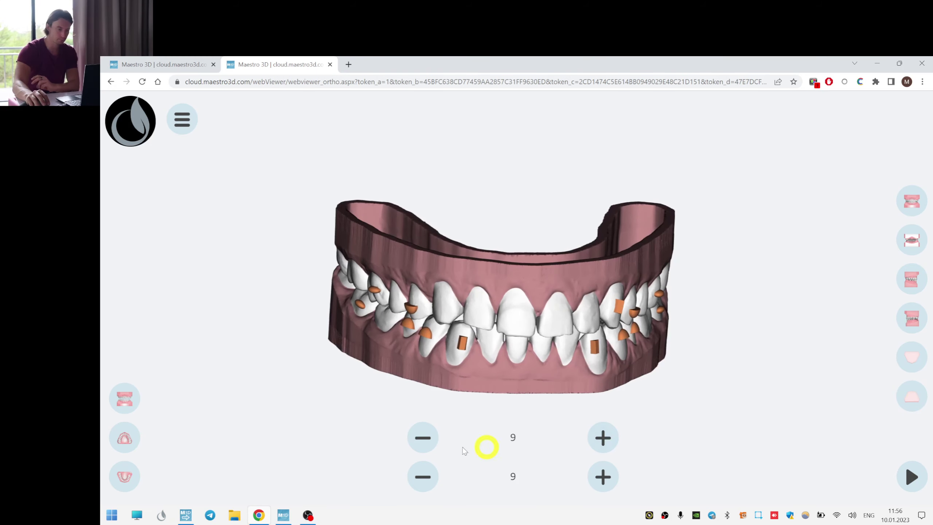
Move the upper jaw back to stage 6 and the lower jaw back to stage 7.
click(422, 437)
click(422, 437)
click(422, 437)
click(422, 477)
click(422, 477)
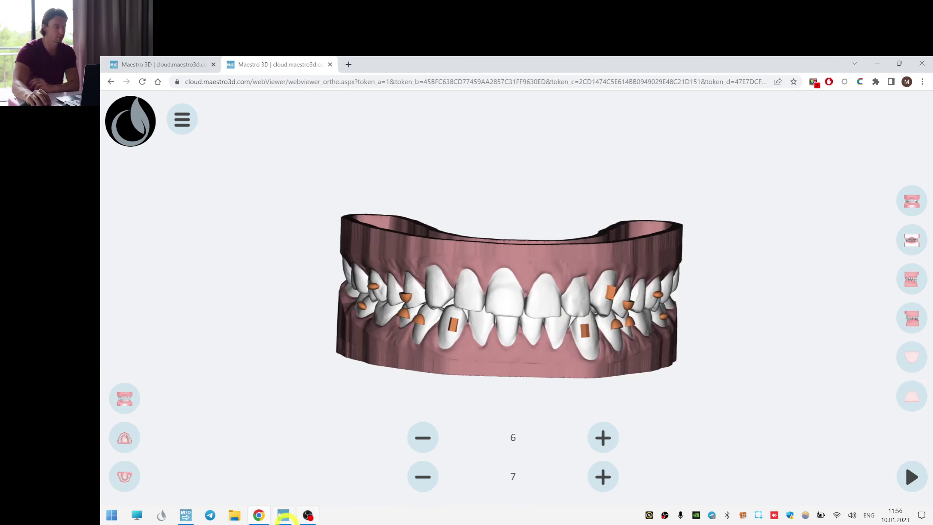